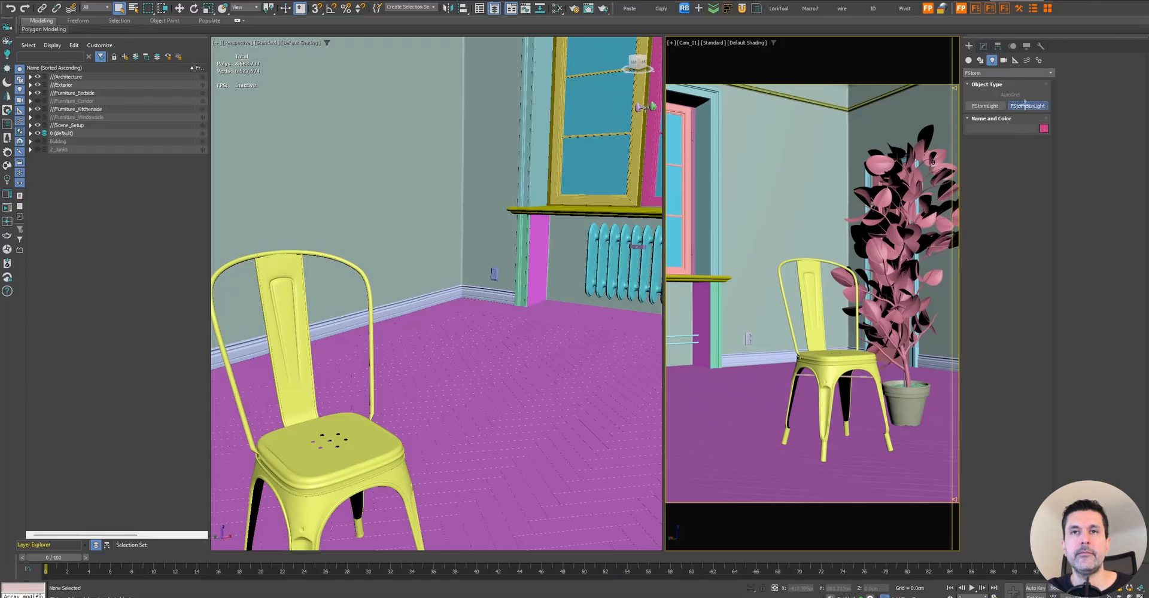
- Hide the Exterior layer containing the surrounding buildings and trees
click(555, 288)
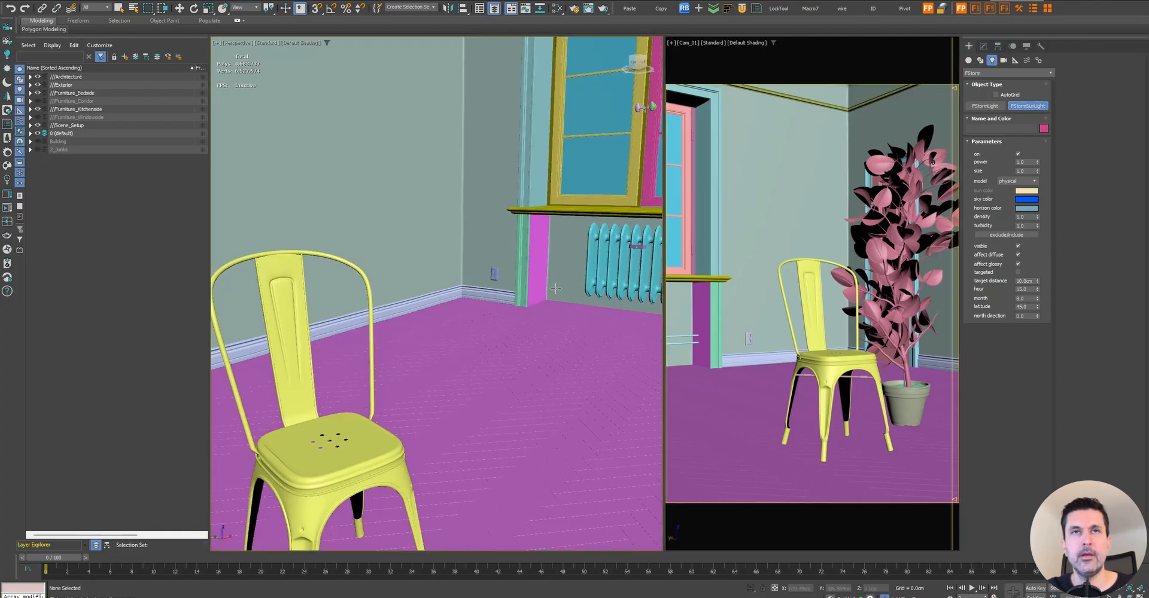
scroll(555, 288, down, 10)
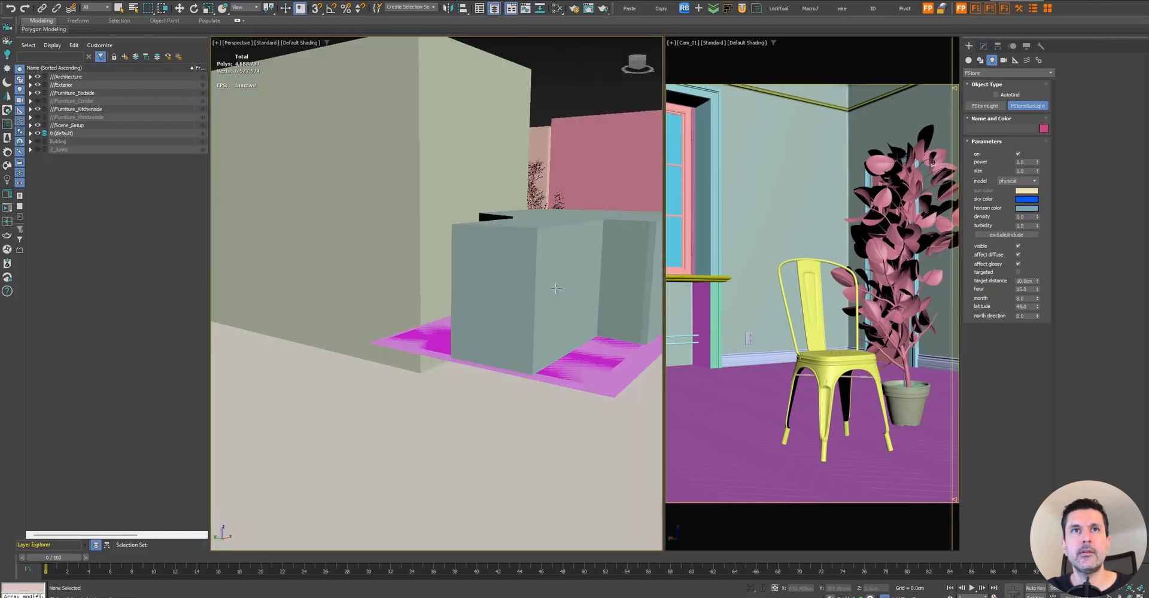
alt+middle_drag(556, 288, 463, 331)
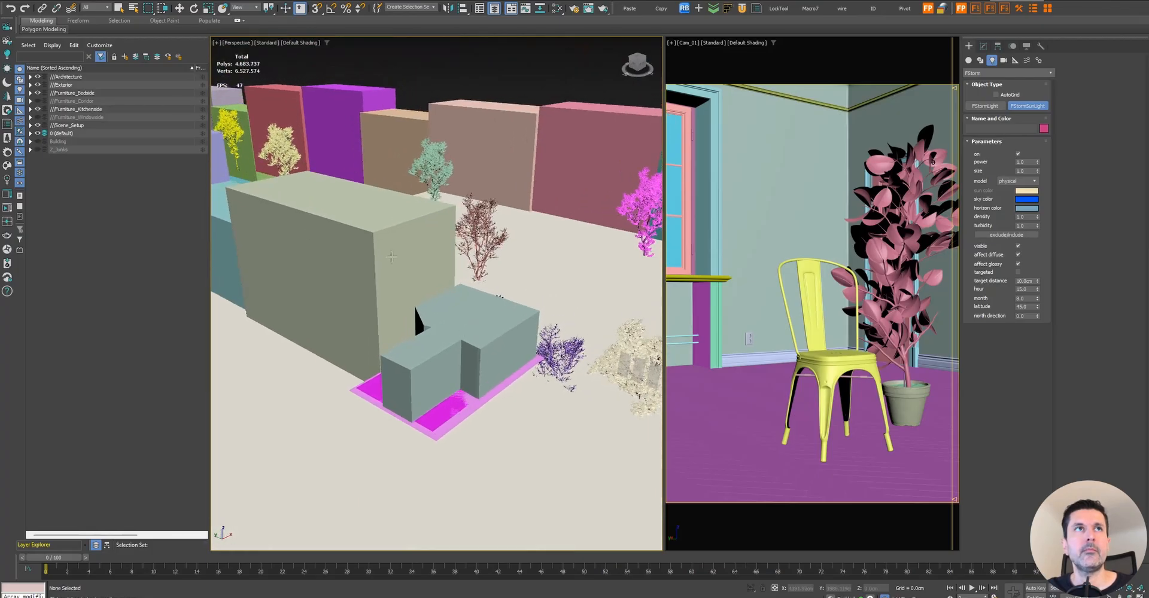
click(38, 85)
alt+middle_drag(527, 198, 466, 198)
- Set the large ground plane to Display as Box in its object properties
right_click(515, 204)
click(526, 202)
right_click(465, 198)
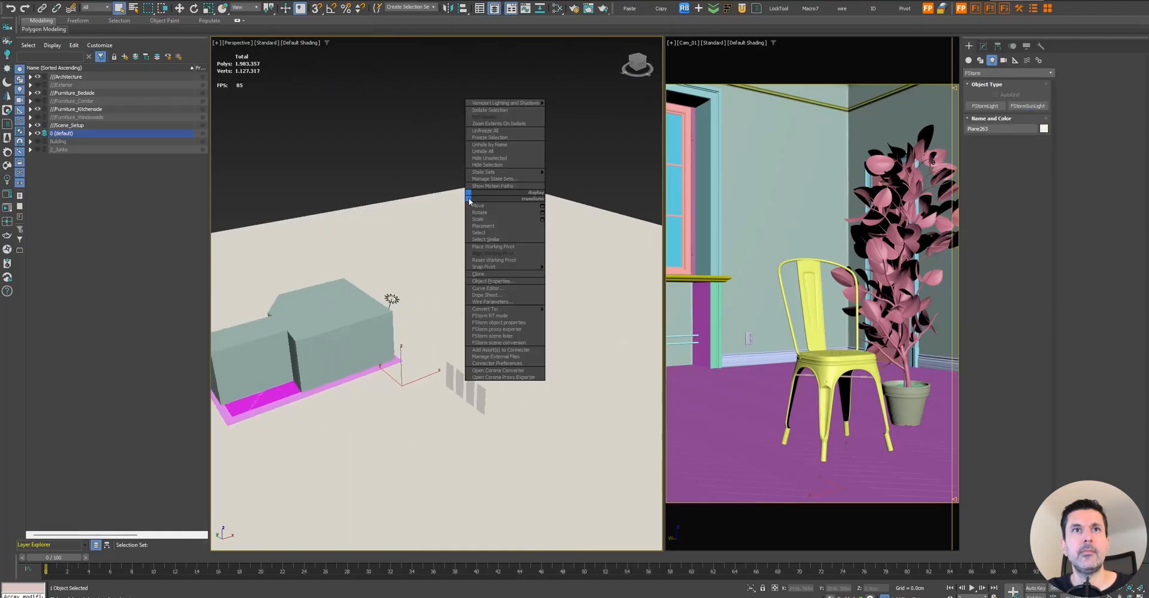
click(478, 295)
click(496, 313)
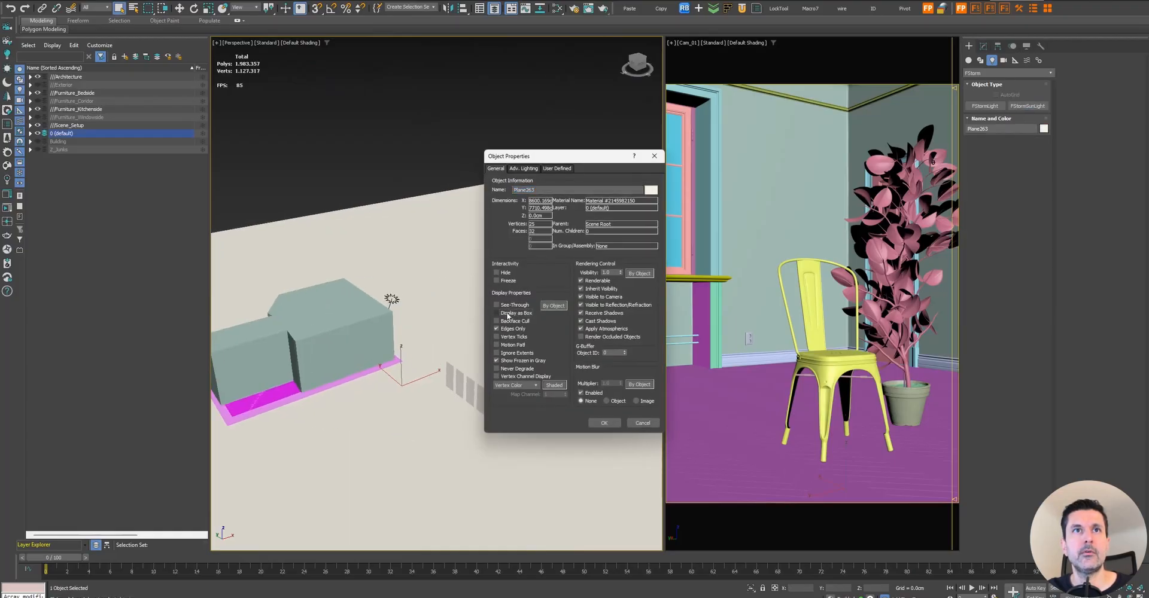
click(604, 423)
- Isolate the row of small planes outside the building, delete them and bring back the rest of the scene
click(496, 385)
drag(496, 386, 447, 413)
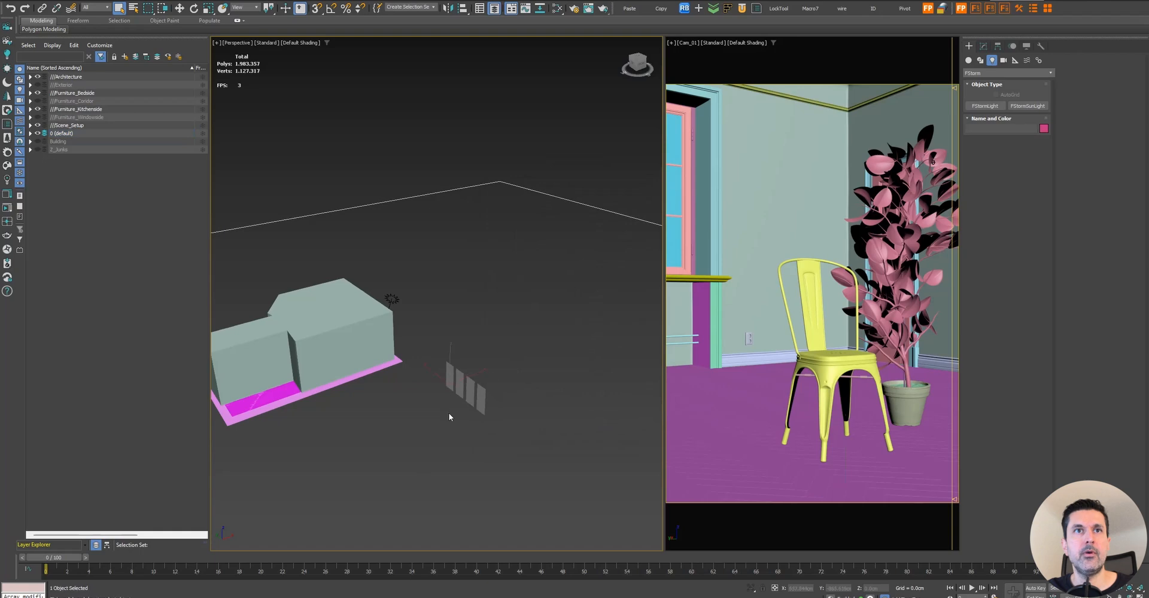
key(alt+q)
alt+middle_drag(475, 421, 400, 415)
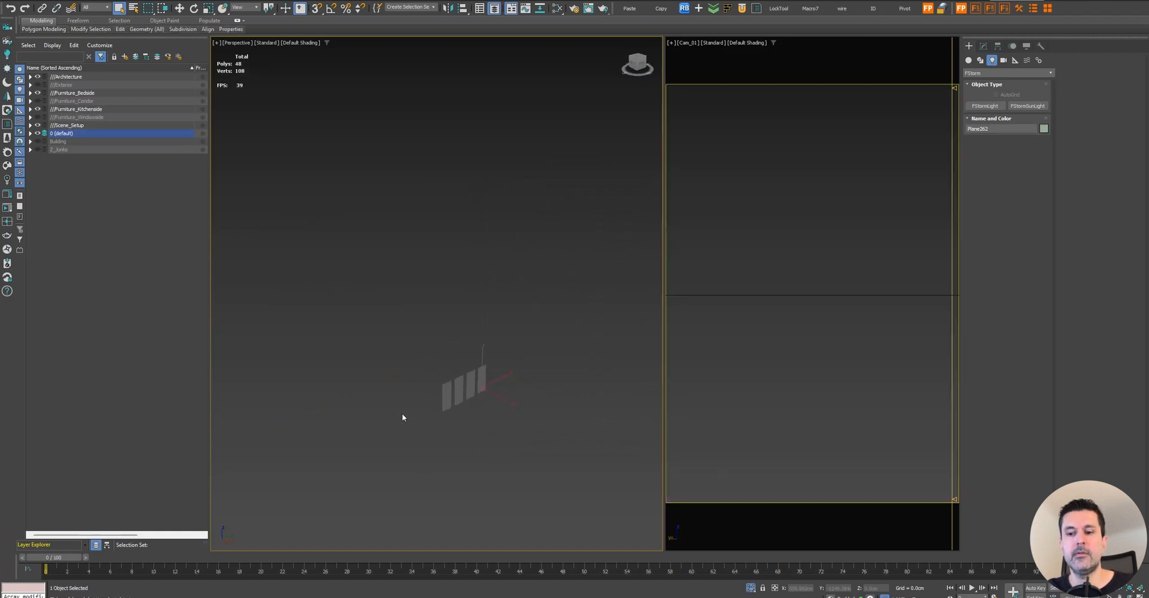
key(alt+q)
click(591, 404)
middle_drag(591, 403, 465, 374)
click(452, 317)
click(522, 369)
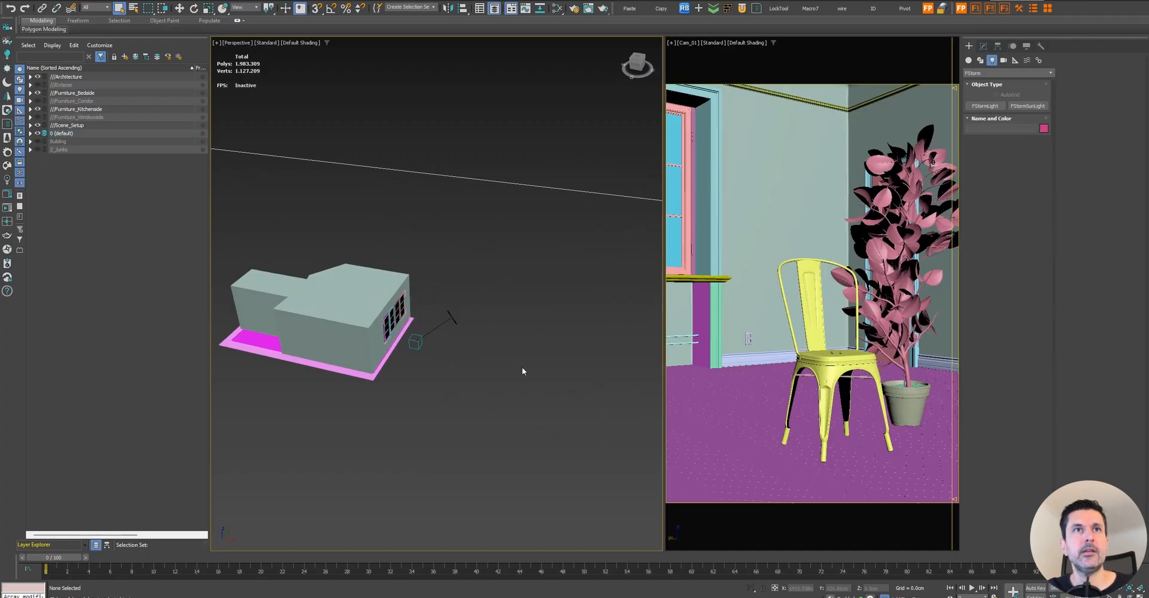
- Create an FStormSunLight on the ground outside the building's windows, move it slightly farther away and open its parameters for editing
click(1037, 106)
drag(438, 349, 611, 395)
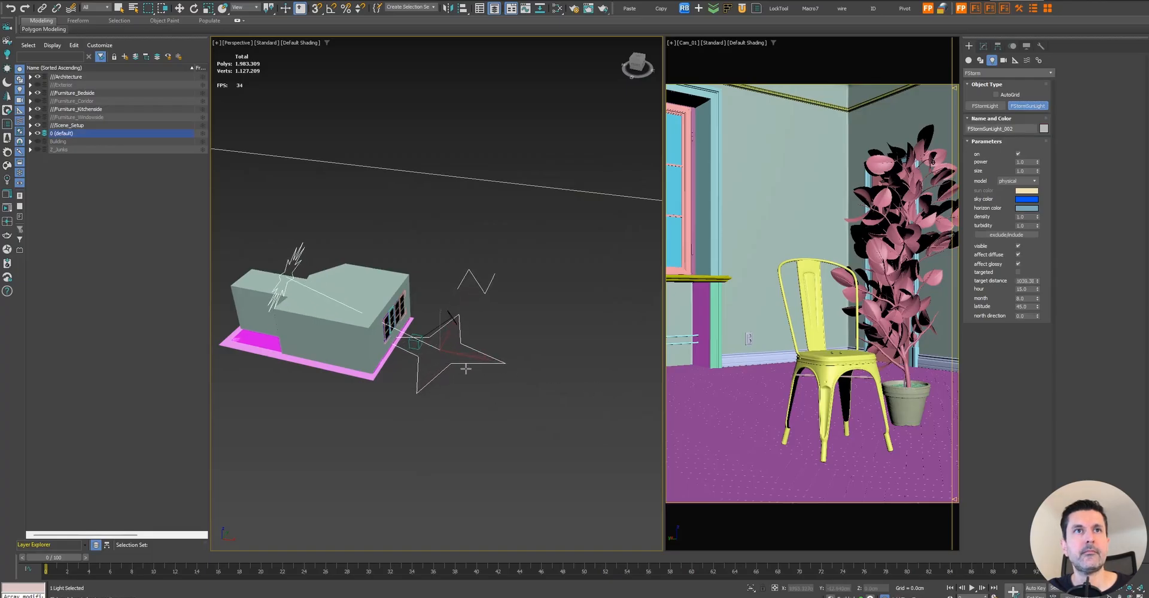
right_click(465, 370)
key(w)
drag(456, 346, 506, 358)
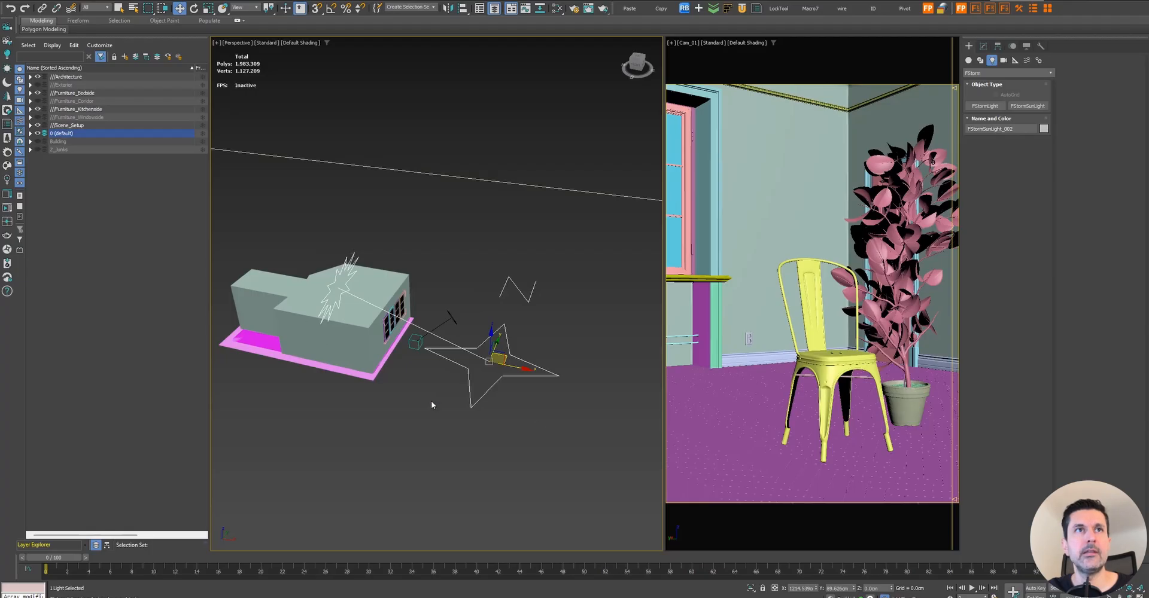
click(983, 48)
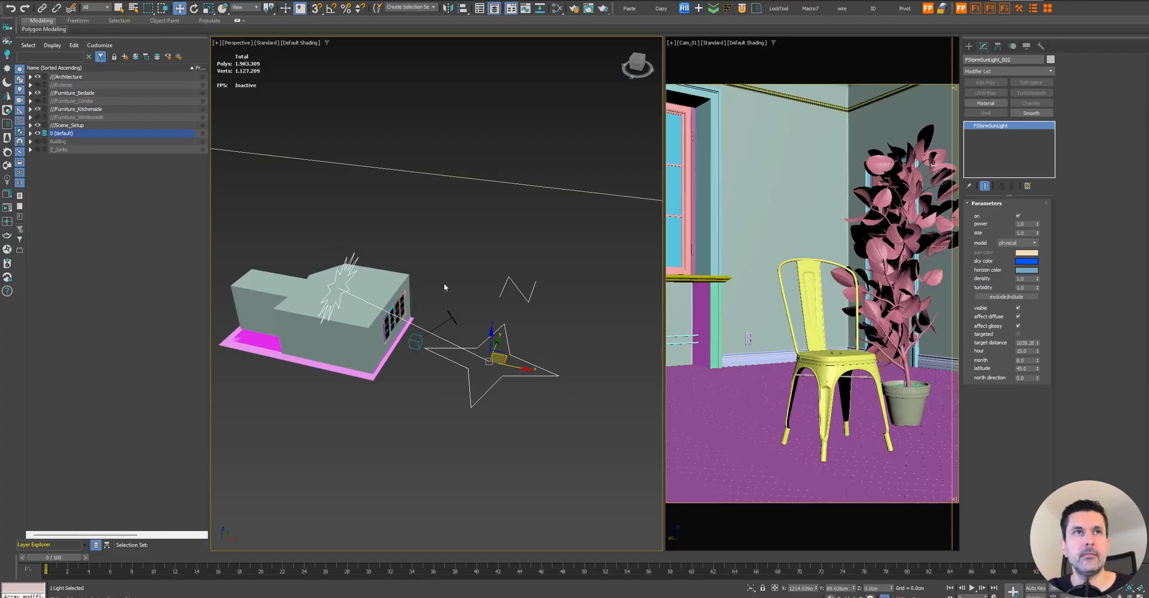
- Try moving the sun freely in targeted mode, and switch targeting back off
click(1017, 334)
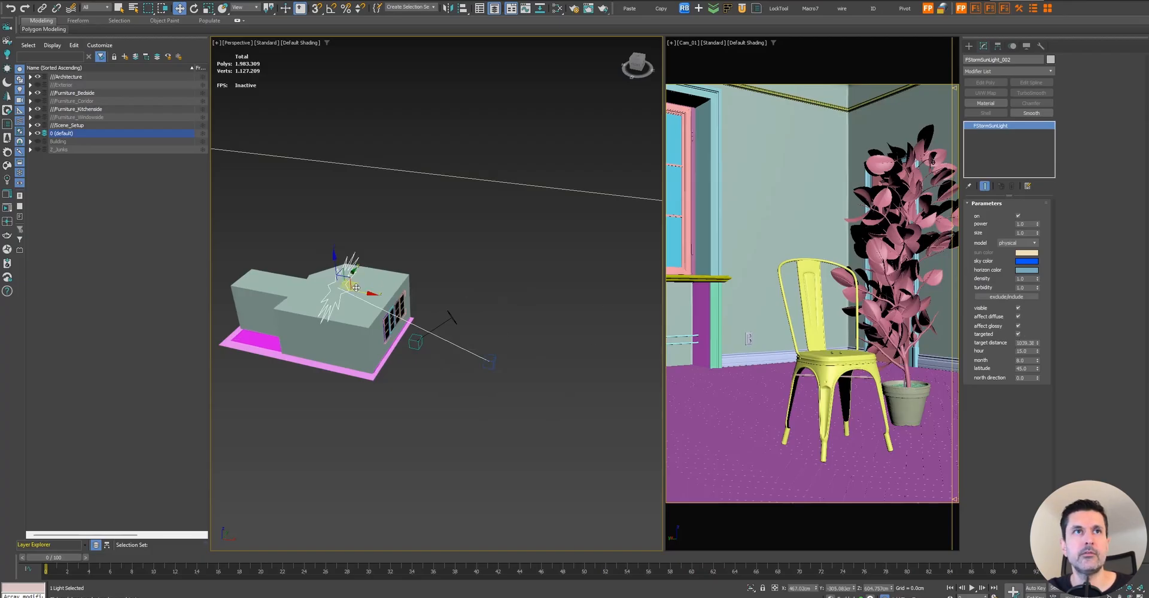
drag(357, 285, 602, 265)
middle_drag(577, 304, 577, 305)
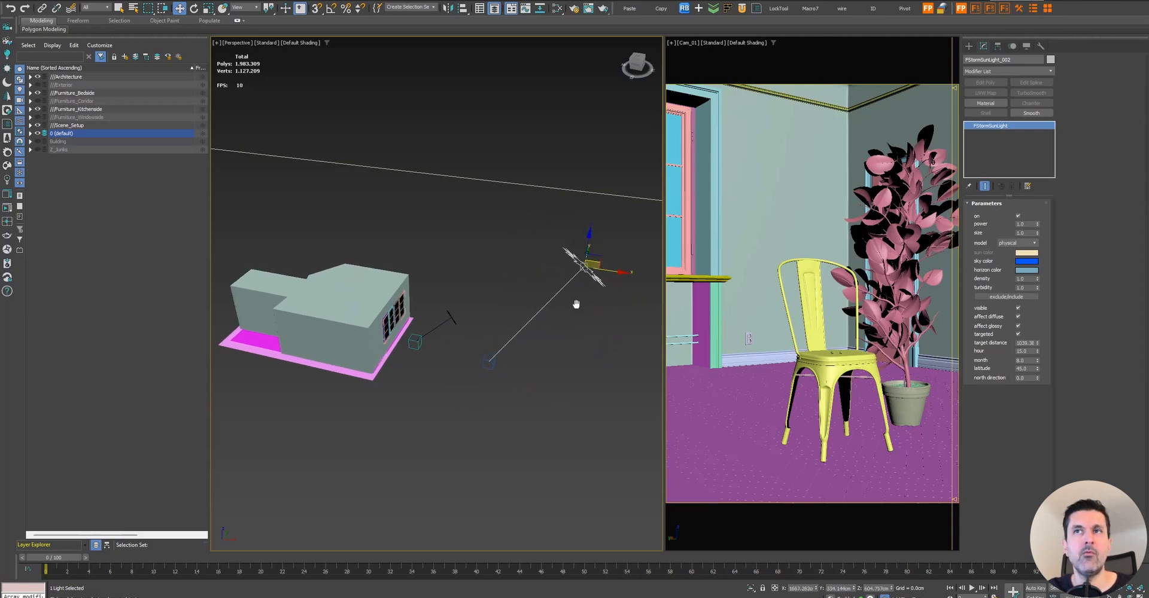
click(1017, 334)
middle_drag(546, 341, 513, 332)
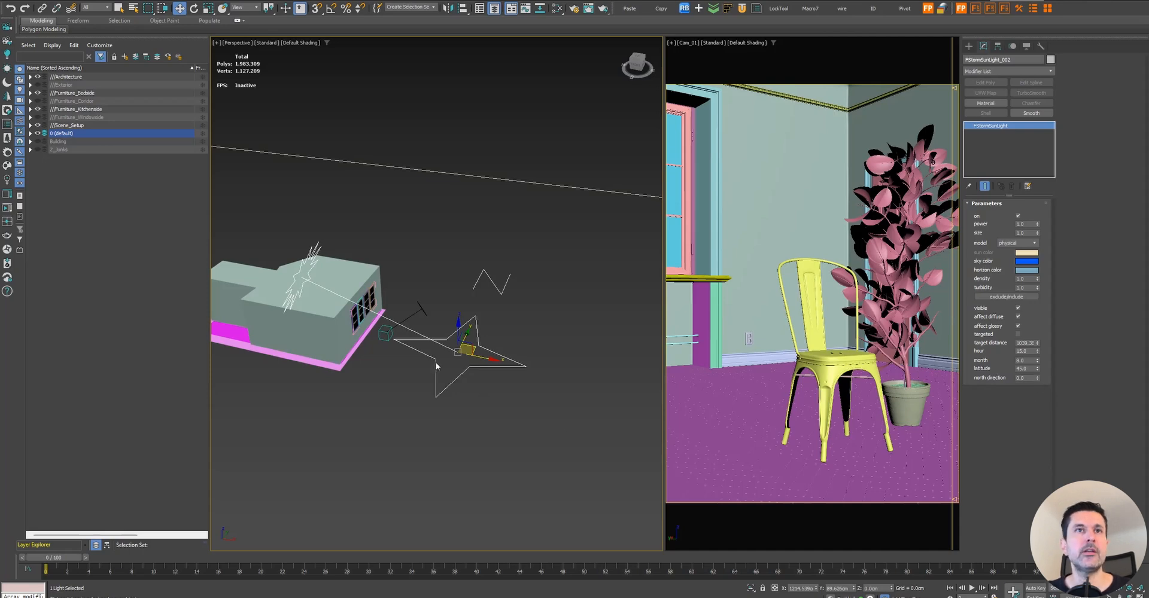
- Set the sun light's north direction to -90
middle_drag(372, 364, 406, 372)
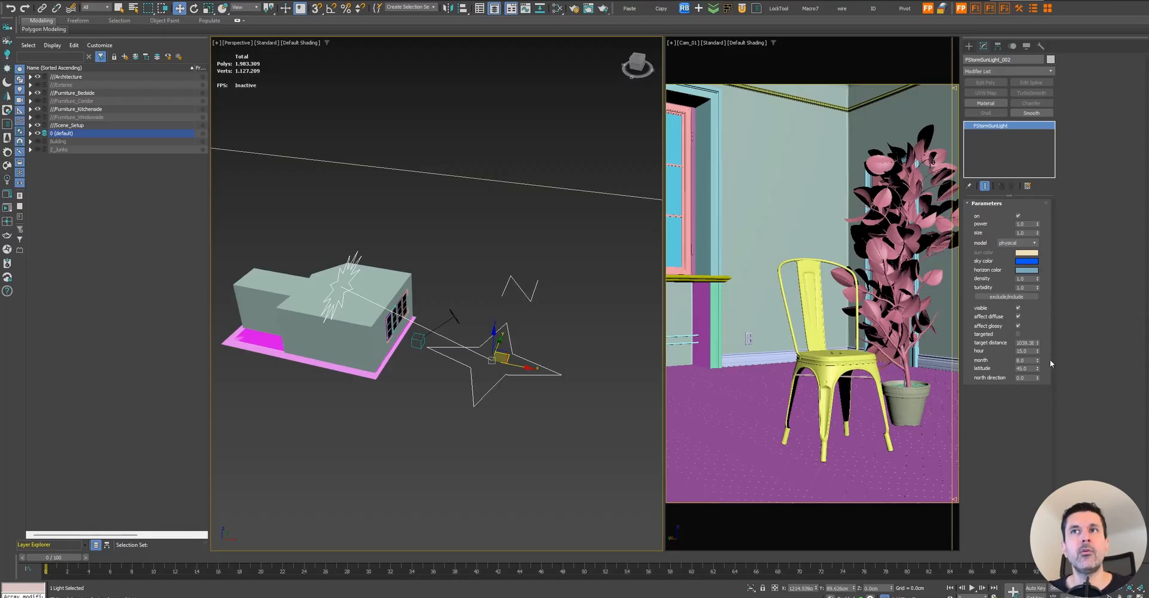
drag(1037, 378, 1035, 404)
click(1031, 378)
text(-90)
key(Return)
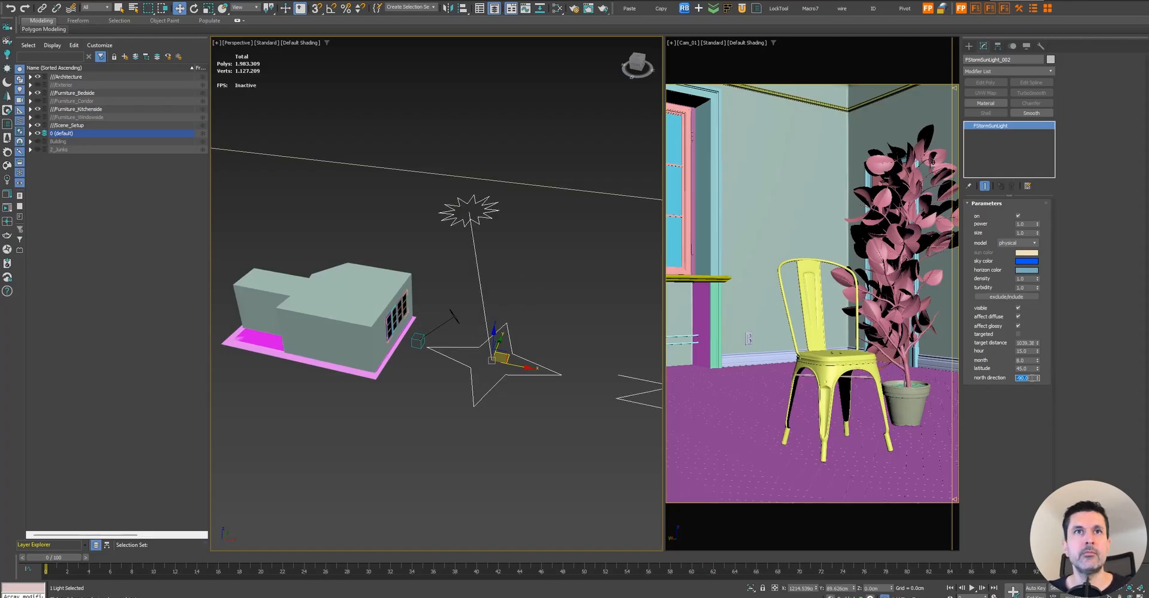
alt+middle_drag(526, 359, 541, 383)
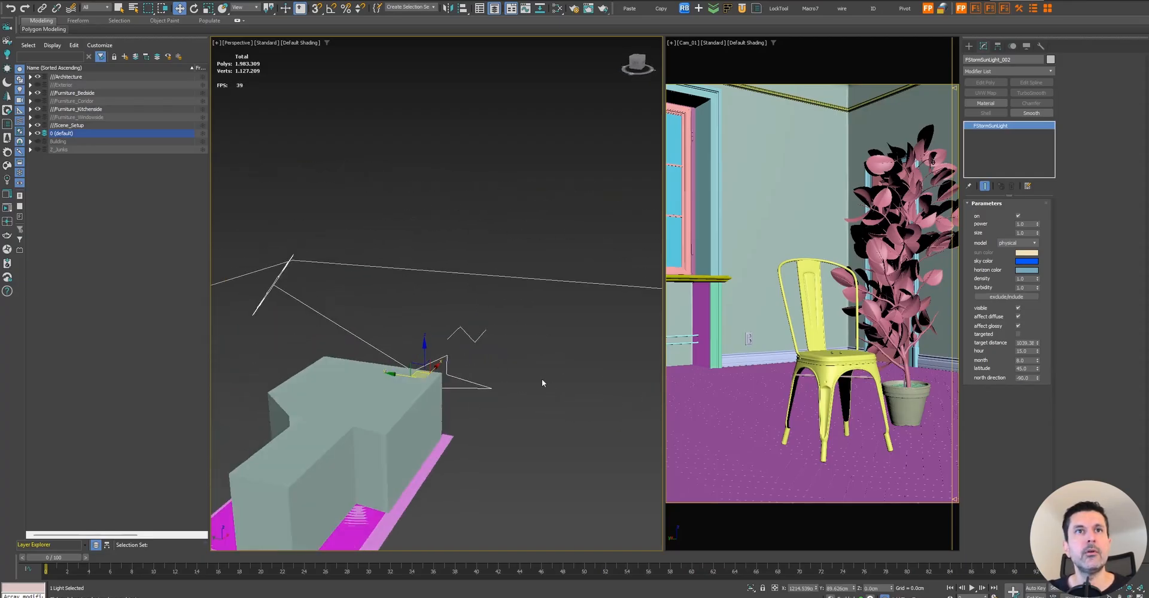
- Set the sun light's latitude to 52
alt+middle_drag(506, 332, 442, 354)
double_click(1031, 368)
text(52)
key(Return)
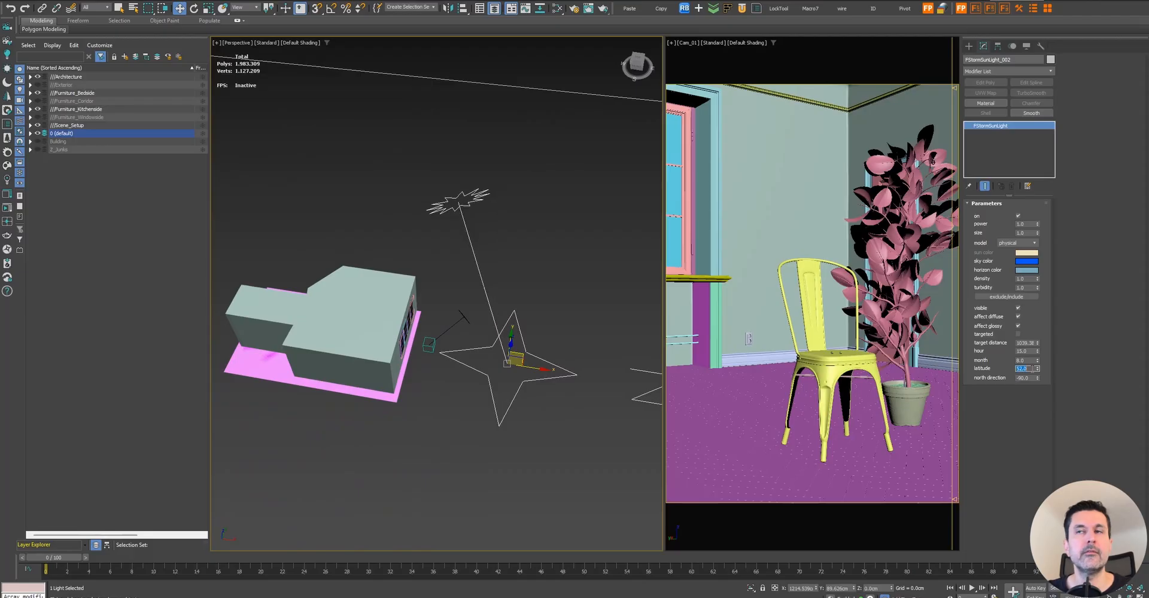
- Adjust the sun light's hour to about 12.4
double_click(1027, 361)
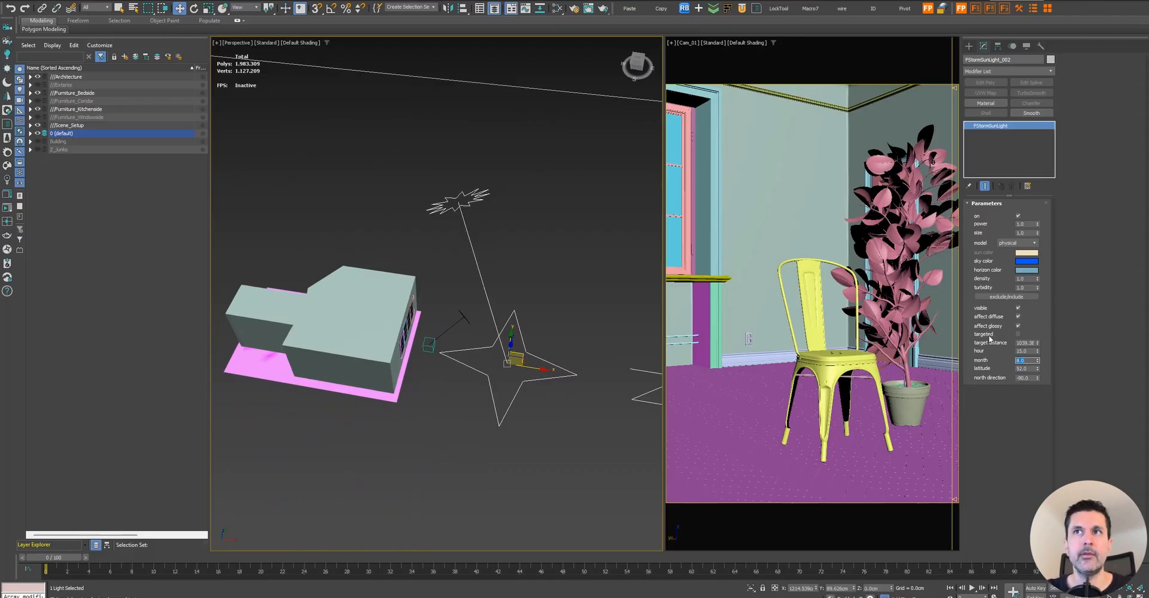
key(shift+Tab)
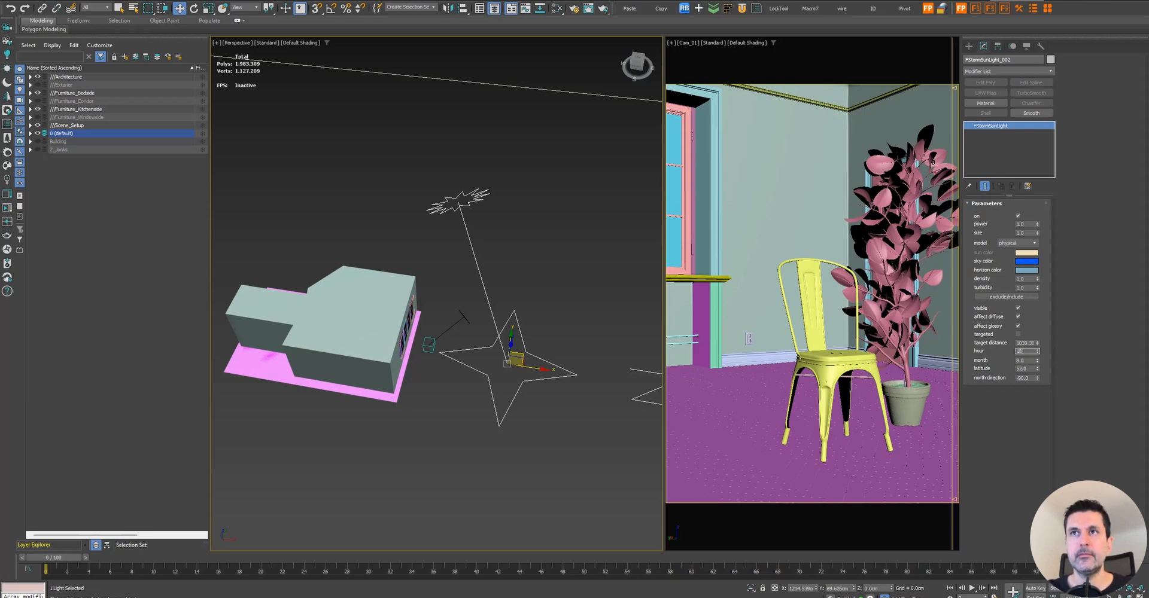
key(Return)
alt+middle_drag(421, 377, 428, 341)
mouse_move(1037, 351)
mouse_down()
mouse_move(1037, 341)
mouse_move(1037, 377)
mouse_move(1038, 359)
mouse_up()
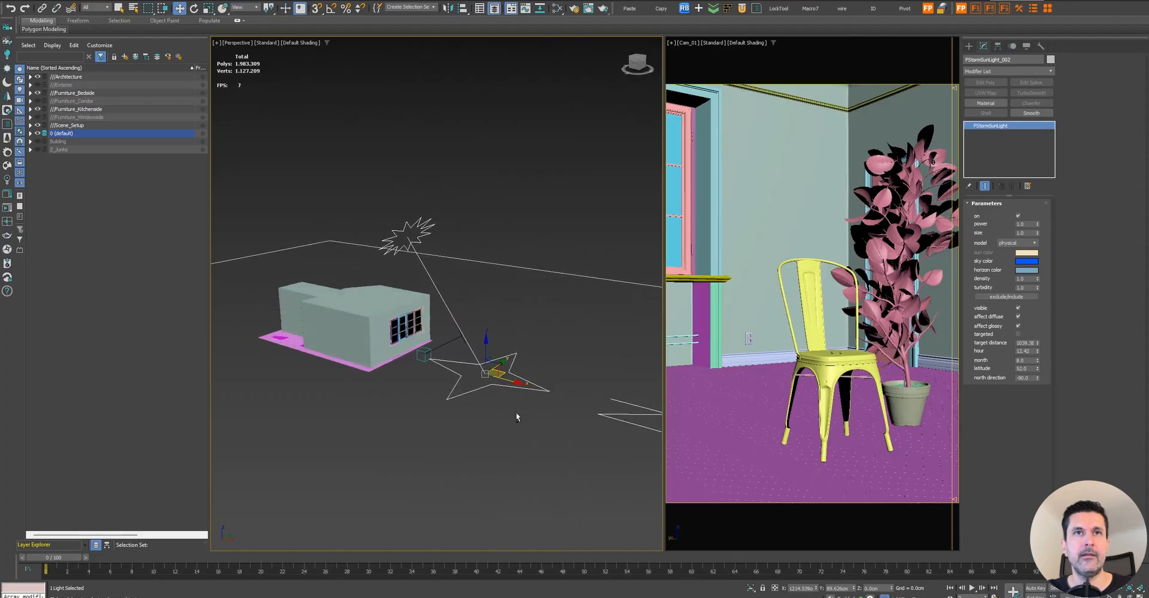
- Set the sun light's north direction to 90 and reposition the light on the ground outside the building
alt+middle_drag(516, 411, 513, 437)
drag(1033, 377, 975, 377)
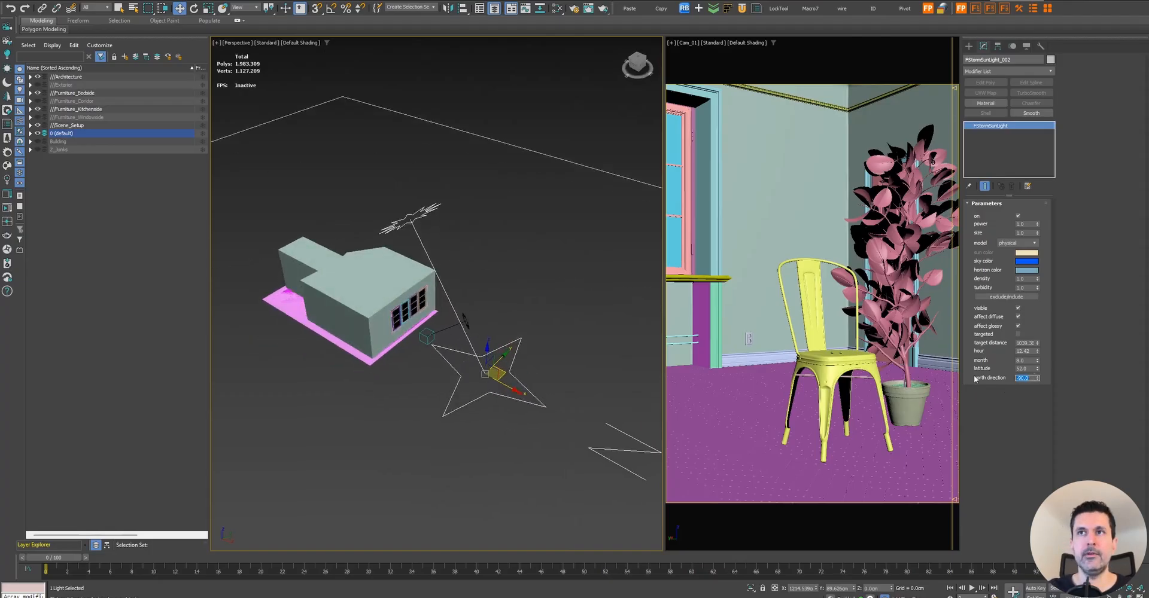
key(Return)
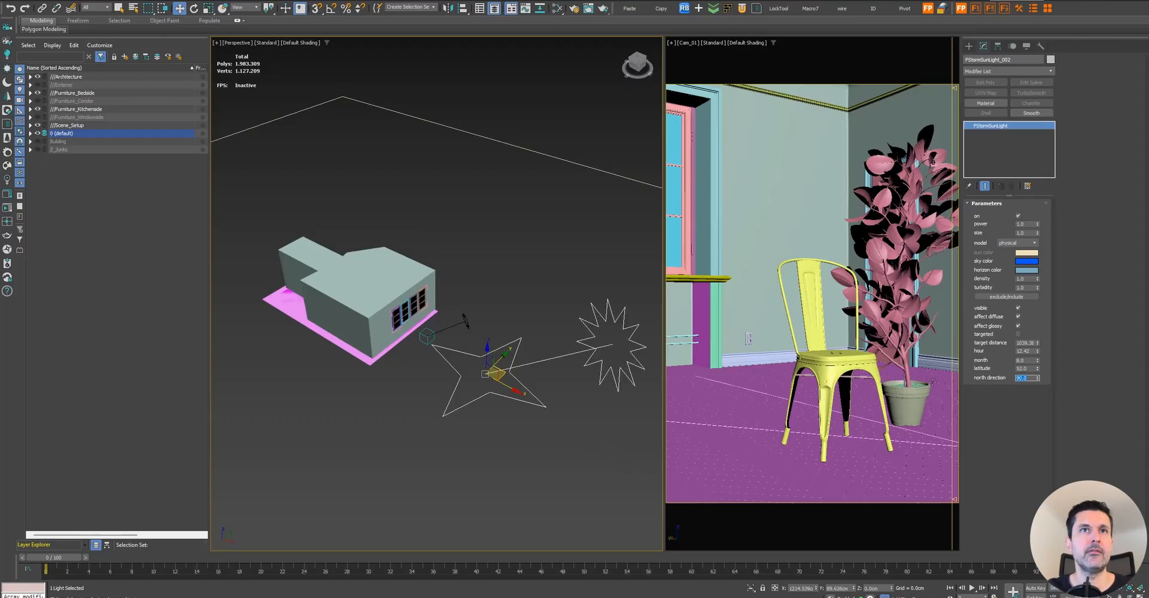
middle_drag(561, 398, 550, 396)
drag(491, 374, 523, 318)
middle_drag(523, 319, 457, 354)
alt+middle_drag(457, 354, 453, 349)
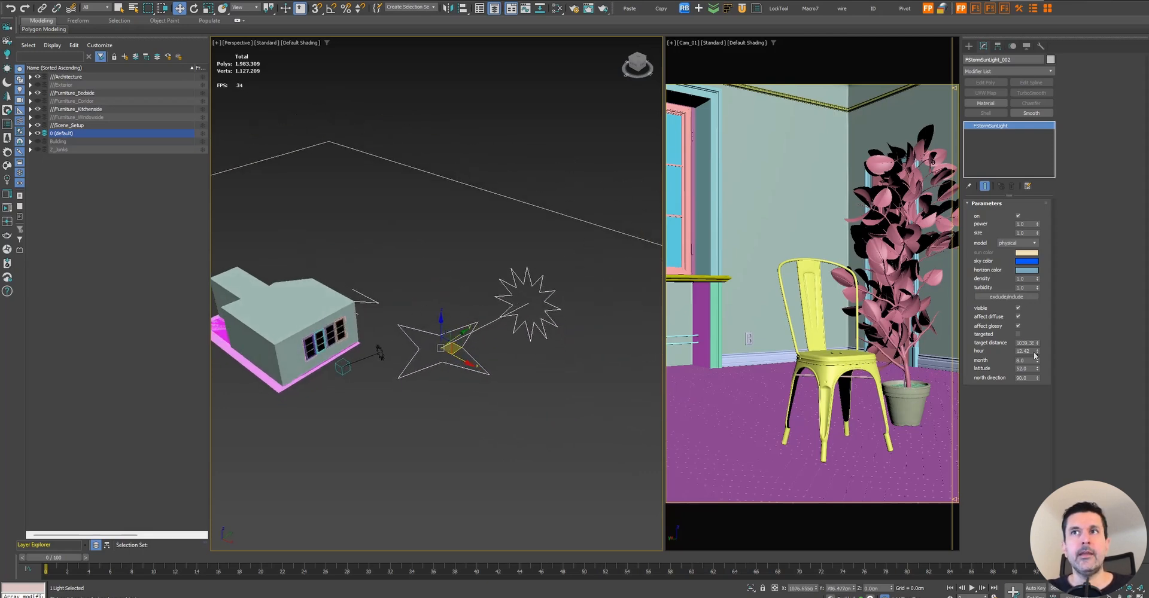
- Set the sun light's hour to 13
mouse_move(1038, 356)
mouse_down()
mouse_move(1038, 371)
mouse_move(1039, 336)
mouse_move(1040, 354)
mouse_up()
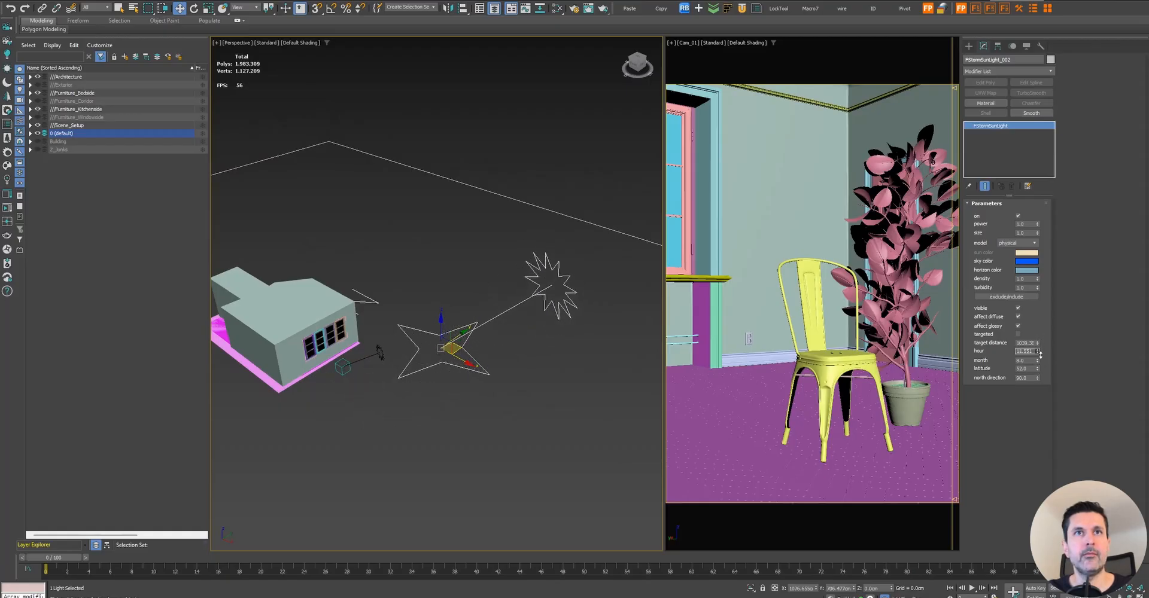
middle_drag(396, 378, 405, 376)
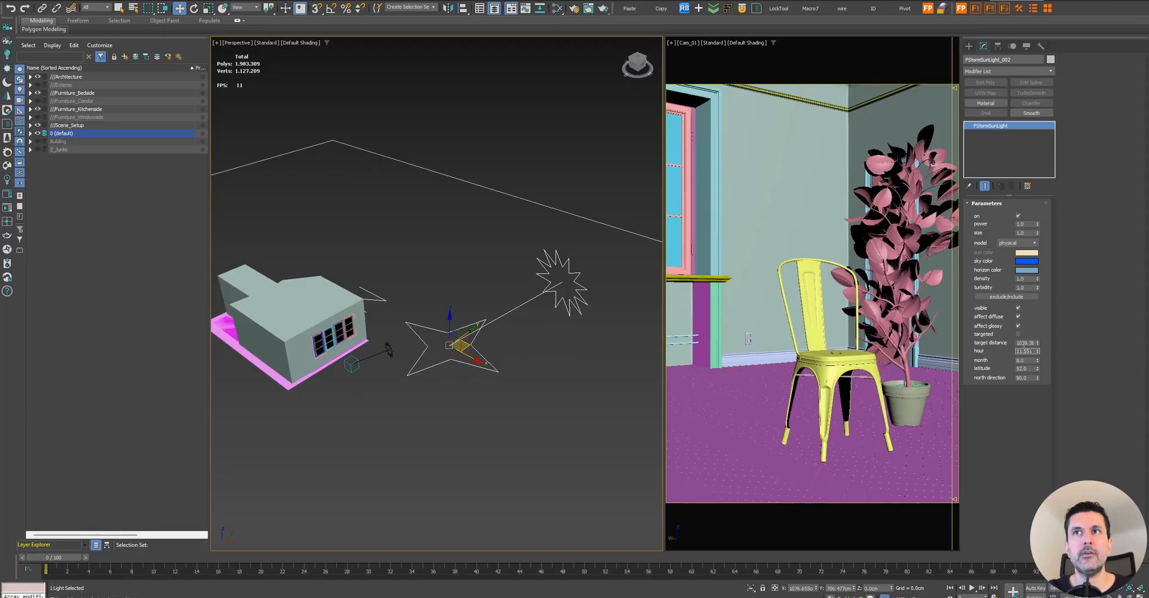
text(13)
key(Return)
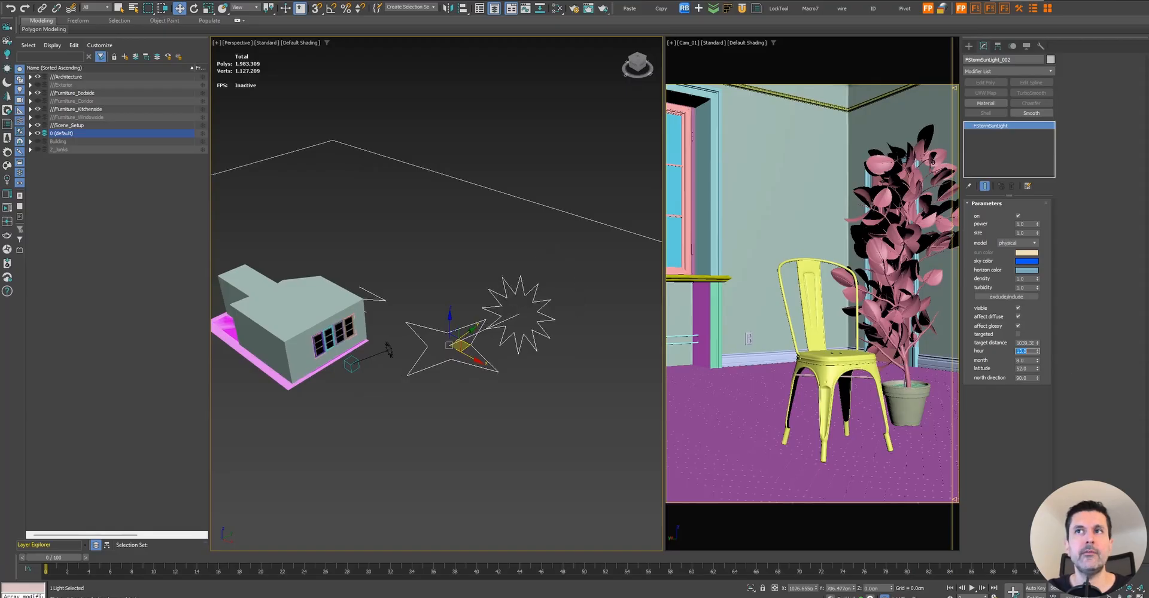
alt+middle_drag(389, 334, 356, 343)
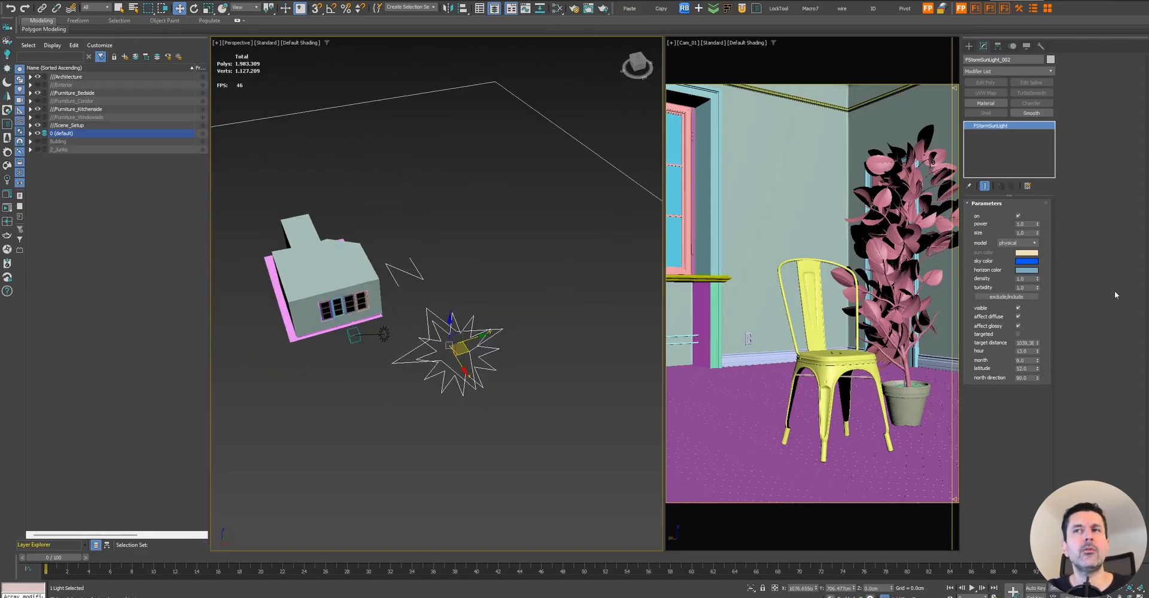
- Enable targeted mode for the sun light and move the sun together with its target toward the building
click(1017, 334)
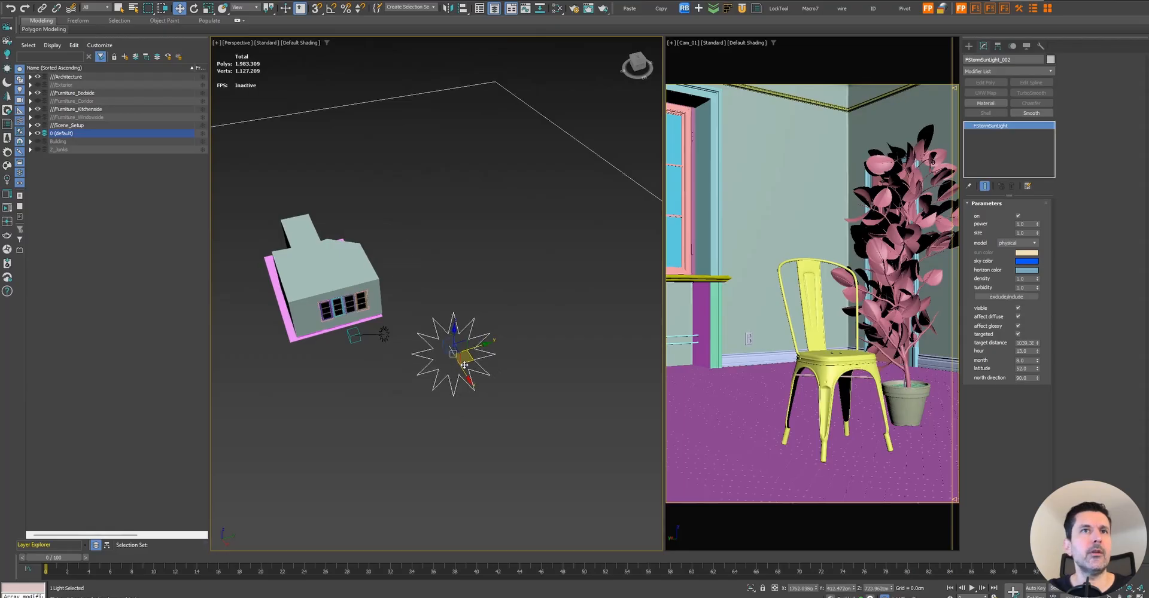
drag(468, 363, 380, 314)
ctrl+click(451, 352)
alt+middle_drag(342, 352, 418, 359)
click(514, 410)
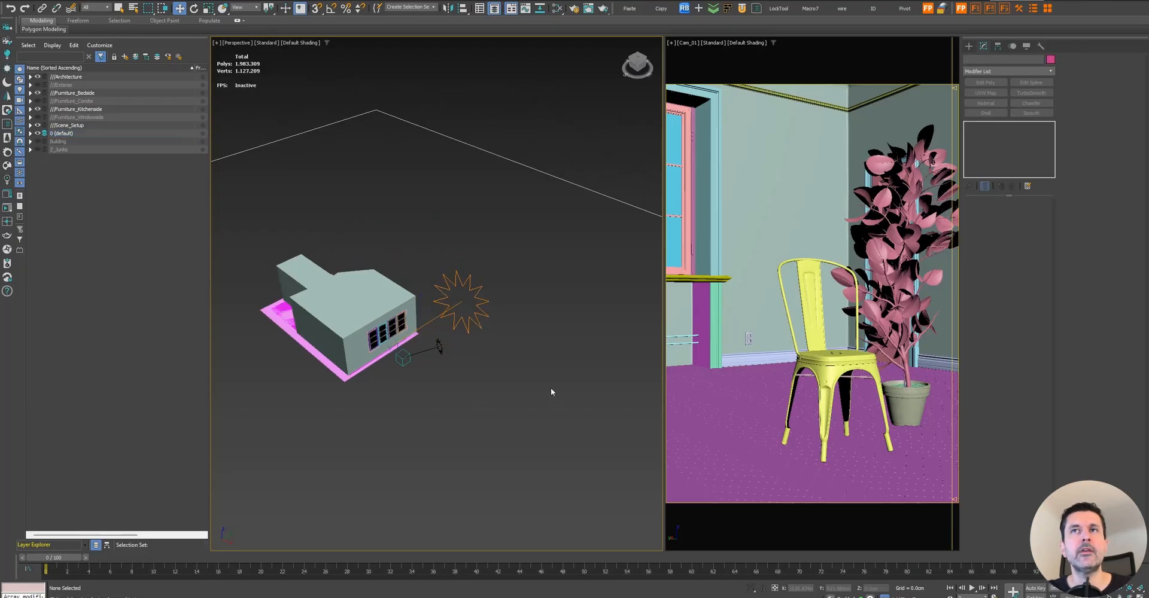
- Select the sun light and start an FStorm RT render of the Cam_01 view
click(484, 301)
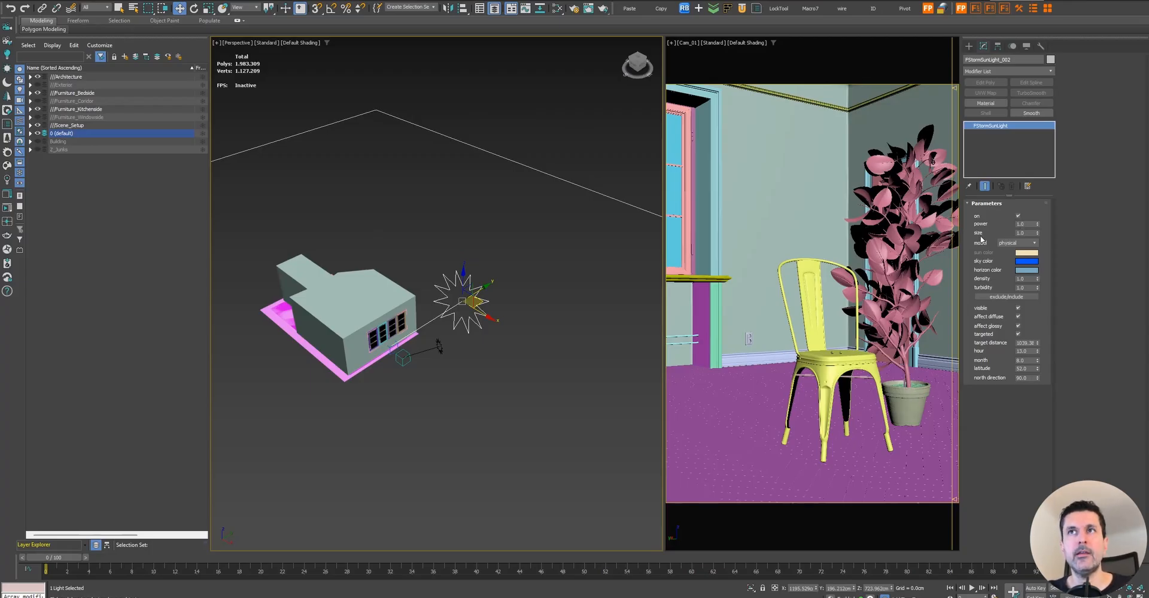
right_click(778, 317)
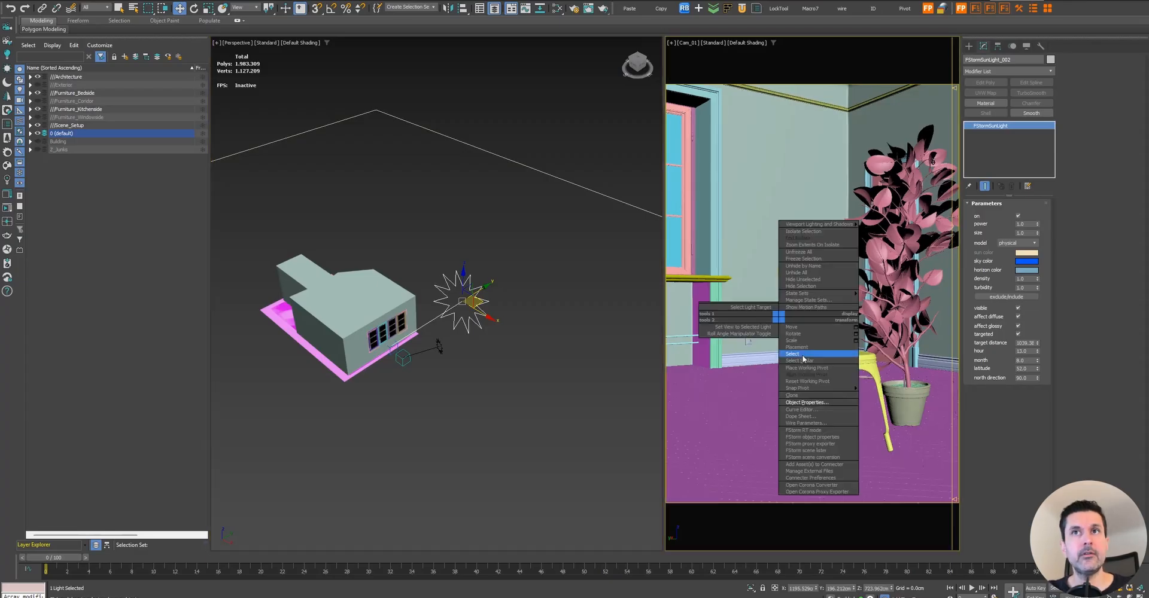
click(835, 430)
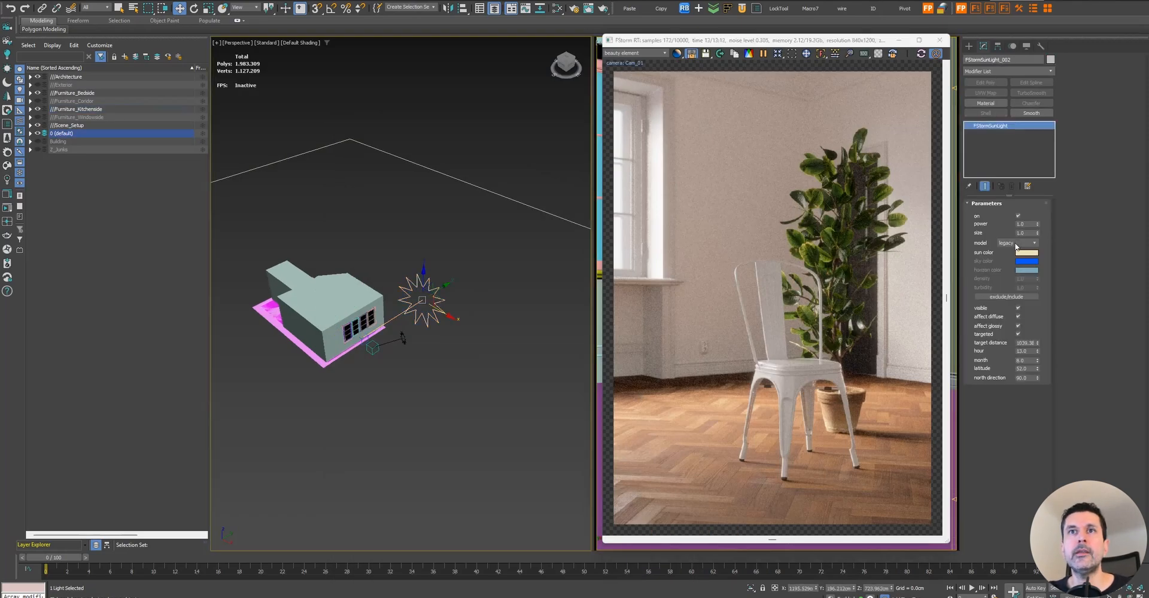
- Set the sun light's model to physical and extend the render window slightly toward the perspective view
click(1017, 243)
click(1020, 256)
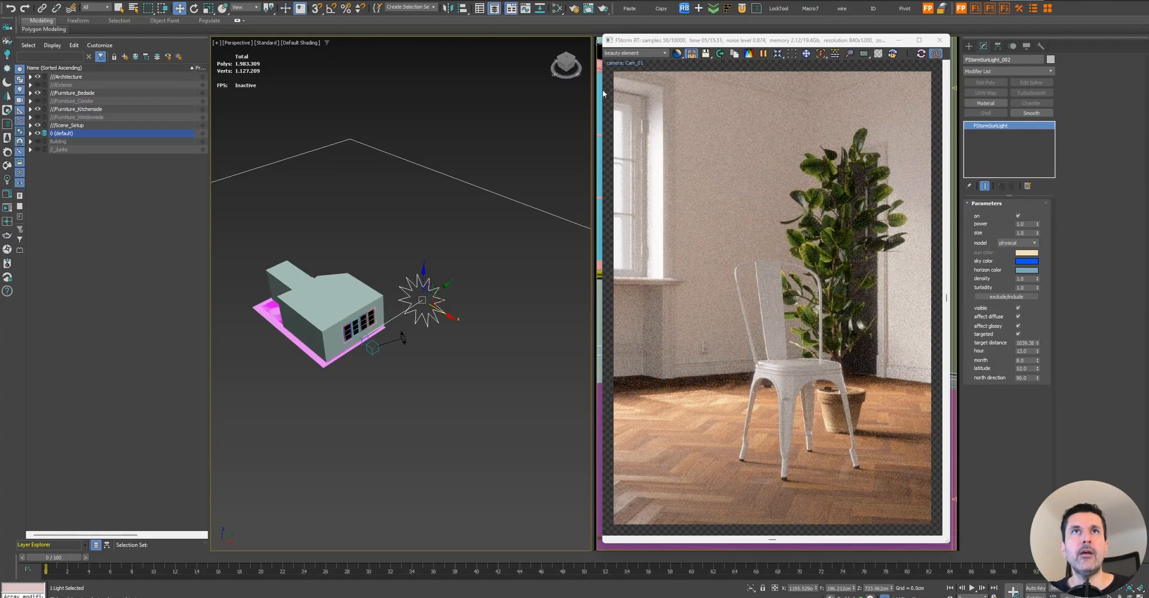
drag(598, 90, 594, 89)
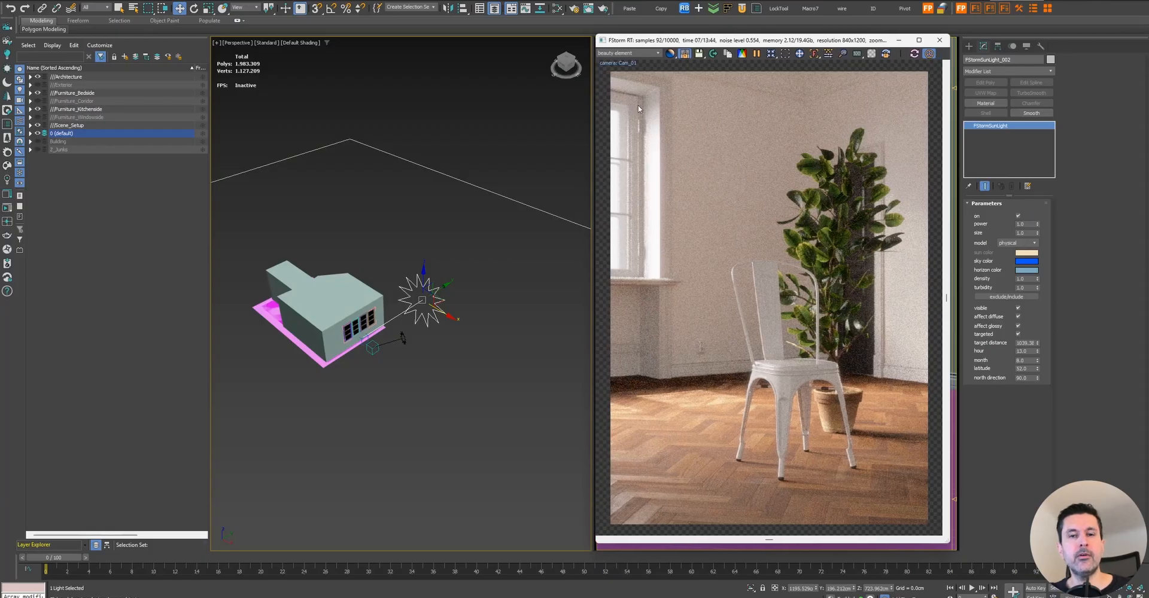
- Open the Slate Material Editor and create a new empty view in it
click(556, 10)
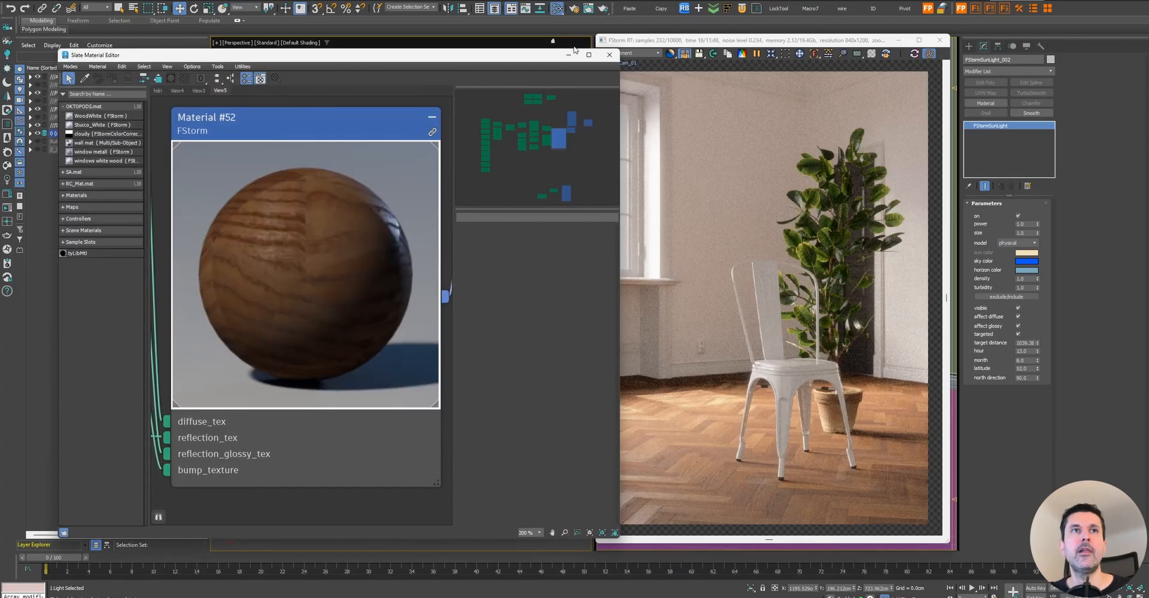
right_click(241, 90)
click(258, 96)
click(336, 307)
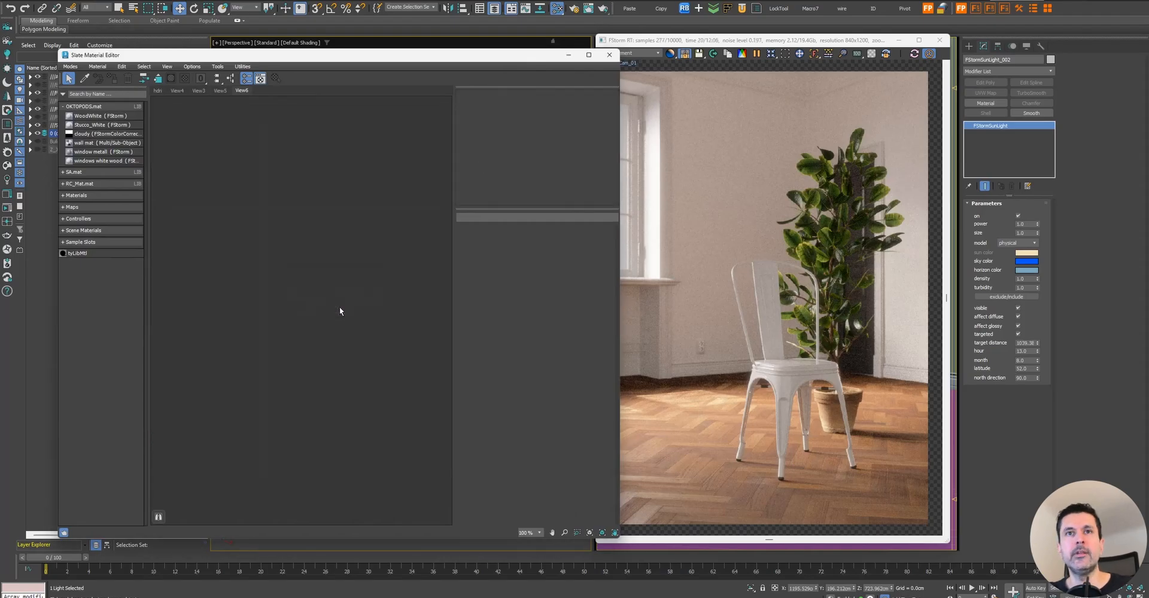
- Open the render setup beside the material editor and show the Environment section of the FStorm settings
click(574, 8)
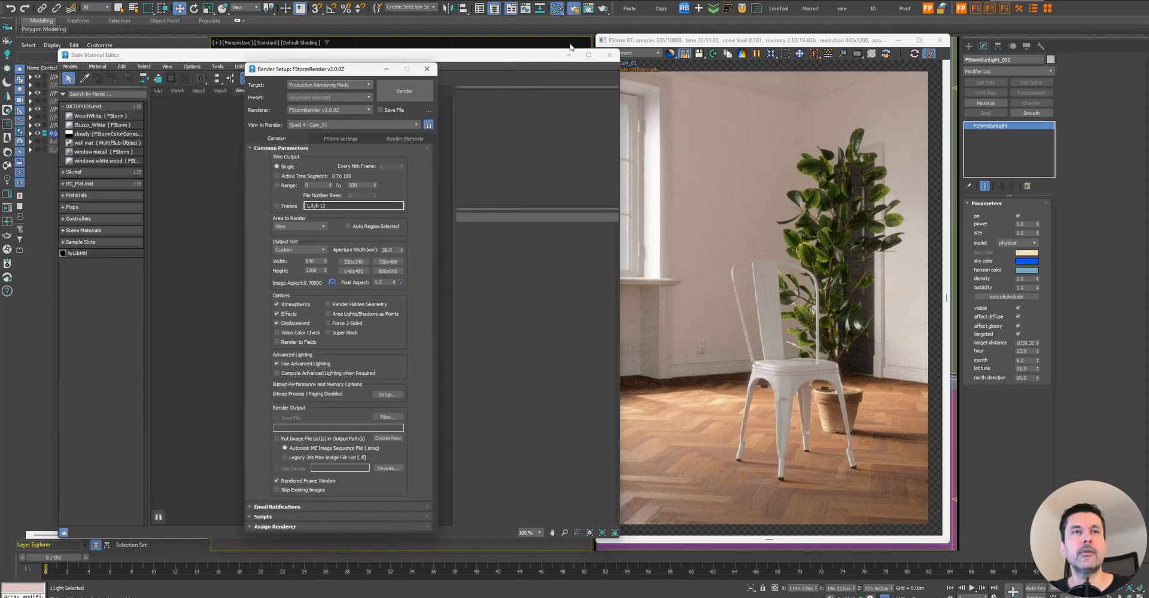
drag(354, 68, 742, 47)
click(712, 118)
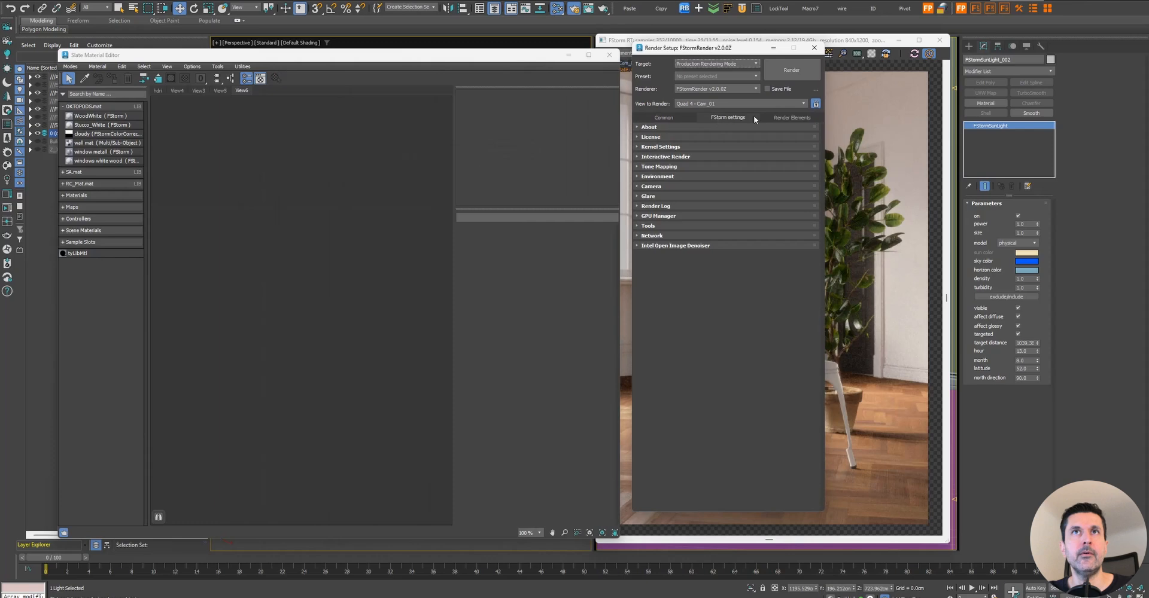
click(653, 177)
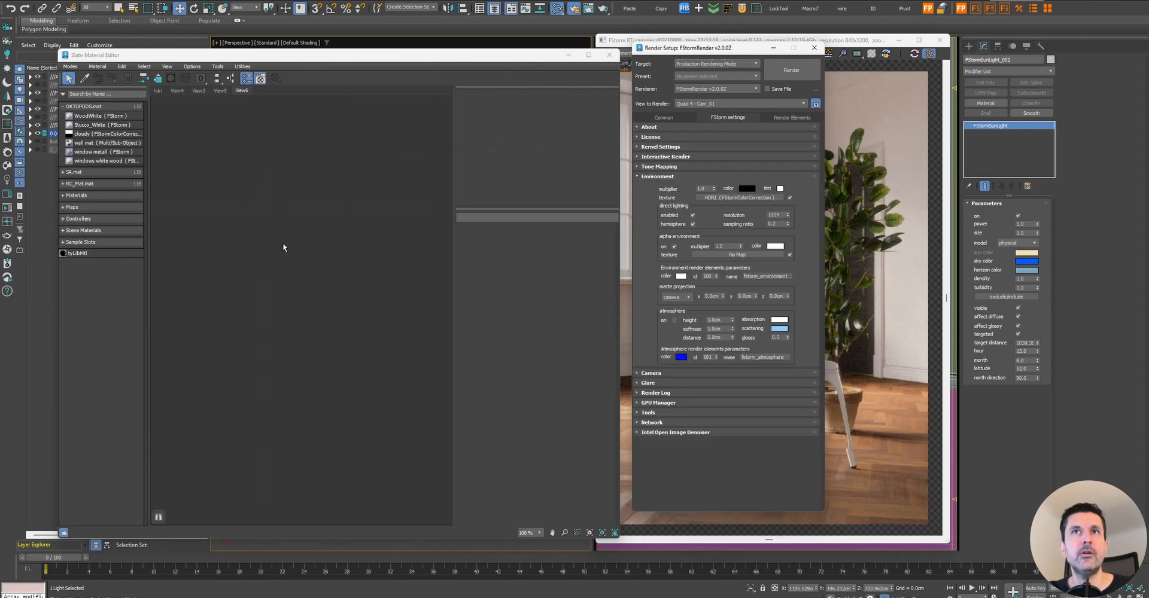
- Bring the HDRI environment nodes into sight in View5 and hide the Material/Map Browser of the material editor
click(219, 91)
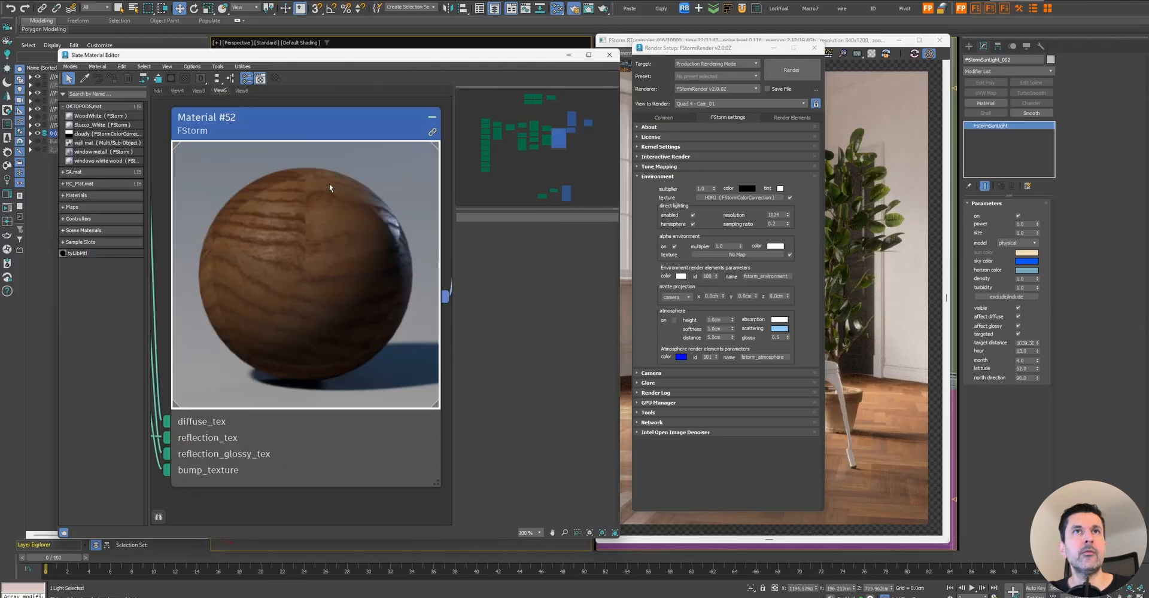
middle_drag(329, 184, 329, 444)
middle_drag(330, 220, 331, 324)
scroll(317, 229, down, 3)
middle_drag(317, 227, 400, 305)
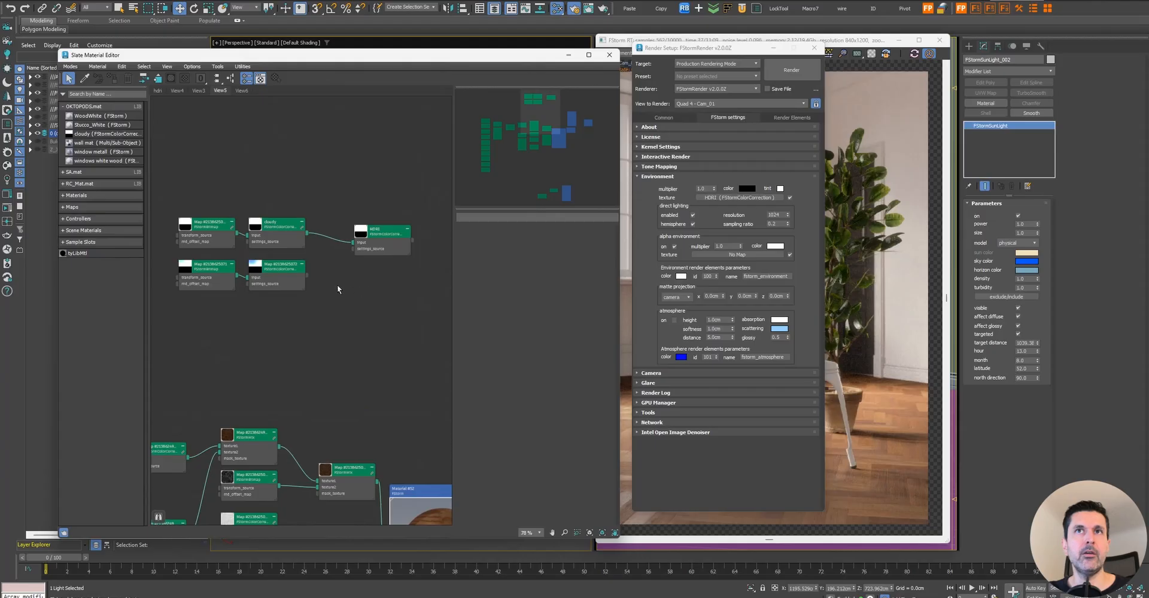
scroll(231, 216, up, 1)
drag(57, 300, 25, 299)
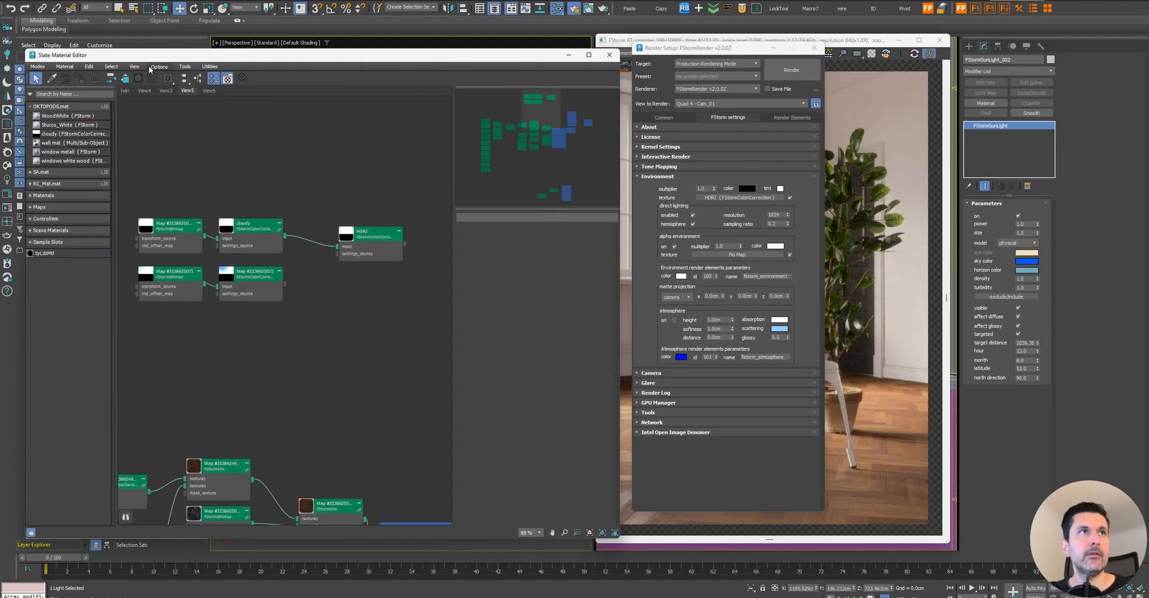
click(195, 67)
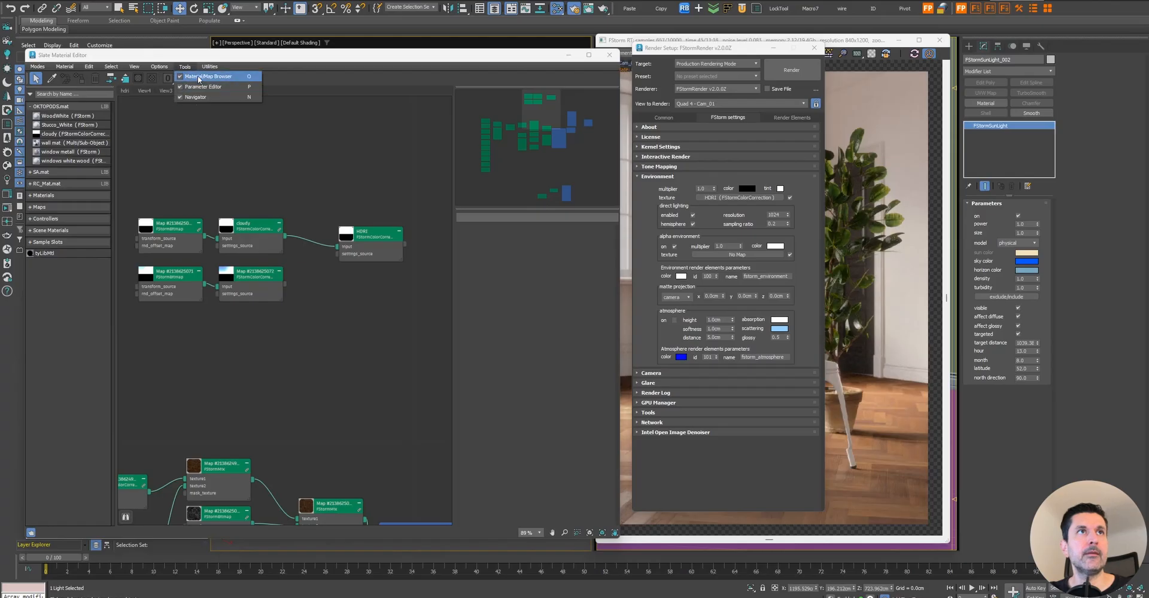
click(200, 77)
- Add an FStormColorCorrection map and place it above the cloudy node
middle_drag(184, 128, 265, 149)
scroll(283, 147, up, 1)
right_click(219, 162)
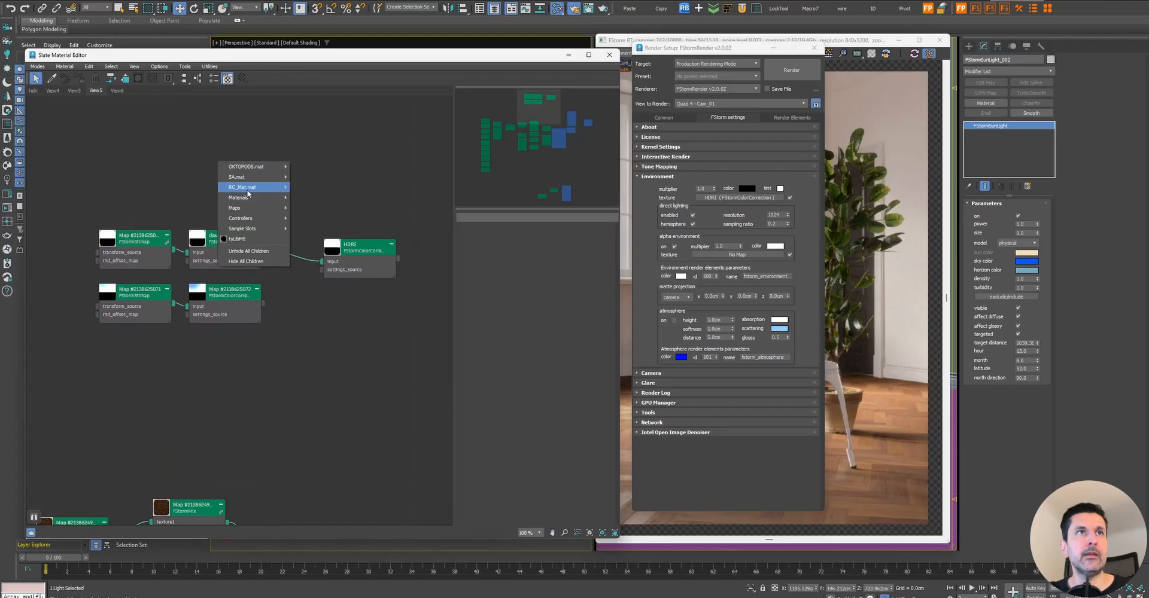
mouse_move(251, 208)
mouse_move(323, 249)
click(412, 269)
drag(221, 157, 230, 186)
- Add an FStormSky map and wire it through the new color correction into the HDRI node's input
right_click(116, 169)
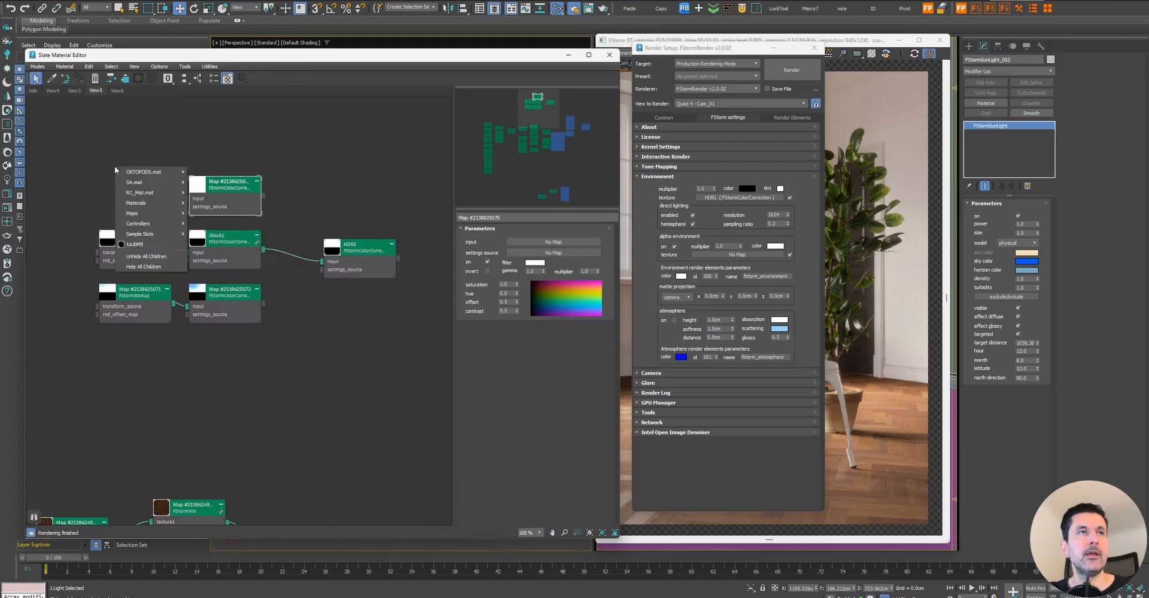
mouse_move(173, 216)
mouse_move(227, 254)
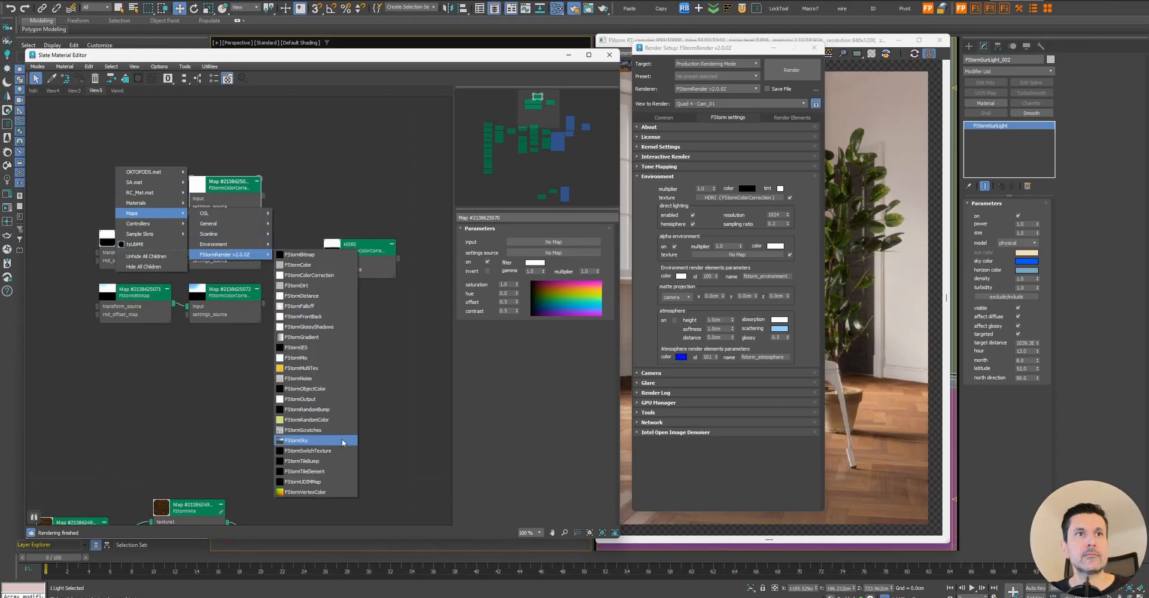
click(311, 507)
drag(123, 166, 321, 261)
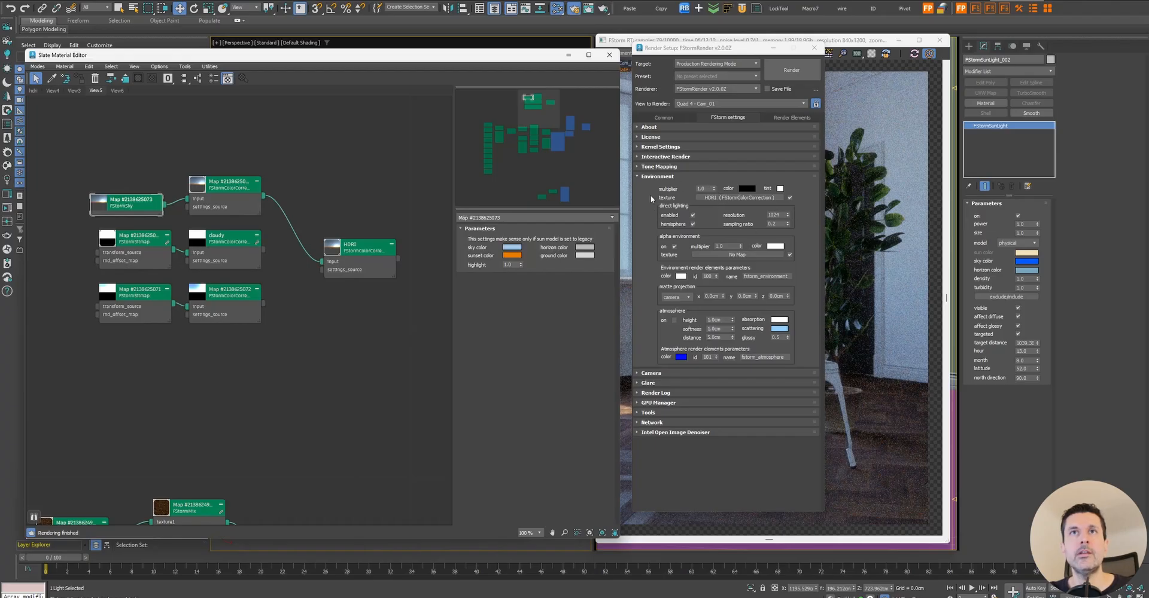
- Select the sky's color correction node, close the render setup and shift the material editor to uncover the render
click(225, 197)
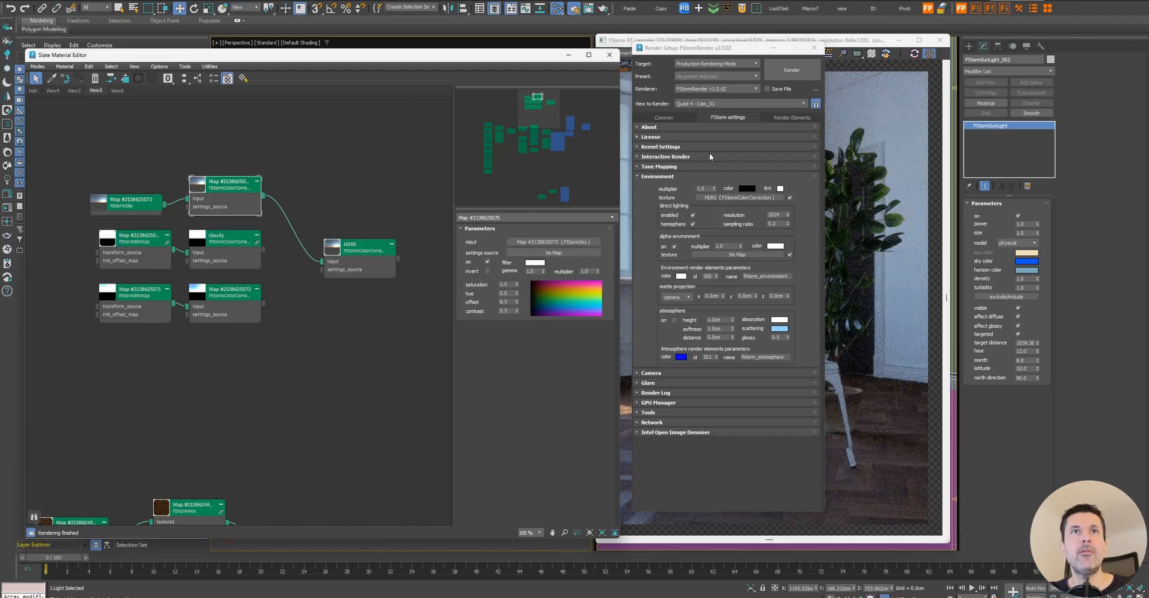
click(814, 47)
drag(478, 55, 444, 44)
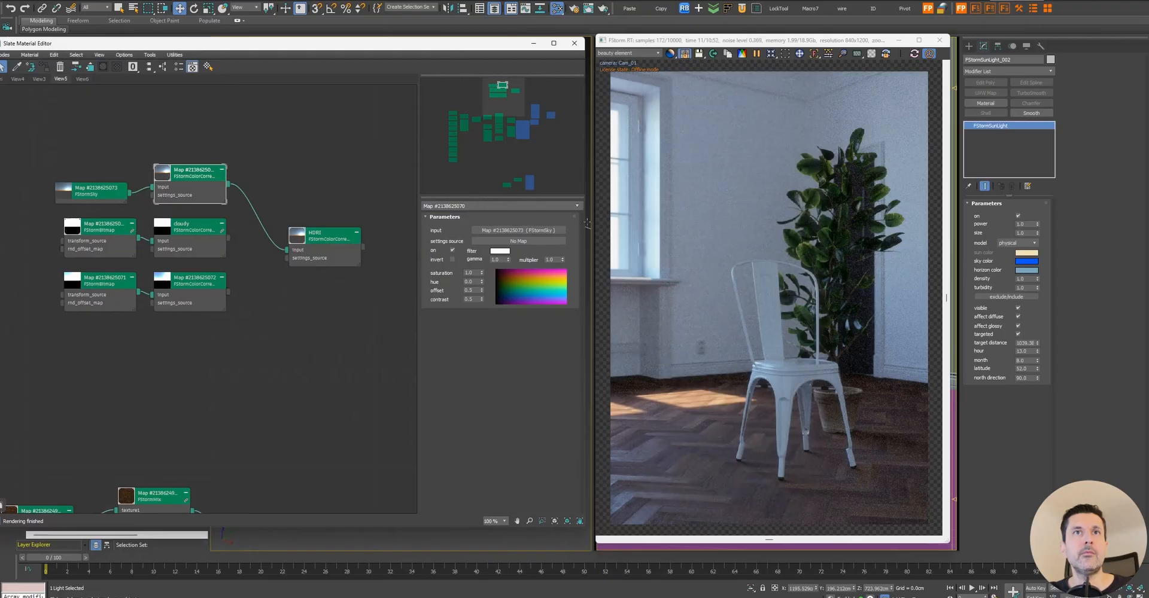
- Try a multiplier of 2 on the sky's color correction, inspect the cloudy maps' settings, and return the multiplier to 1
key(Return)
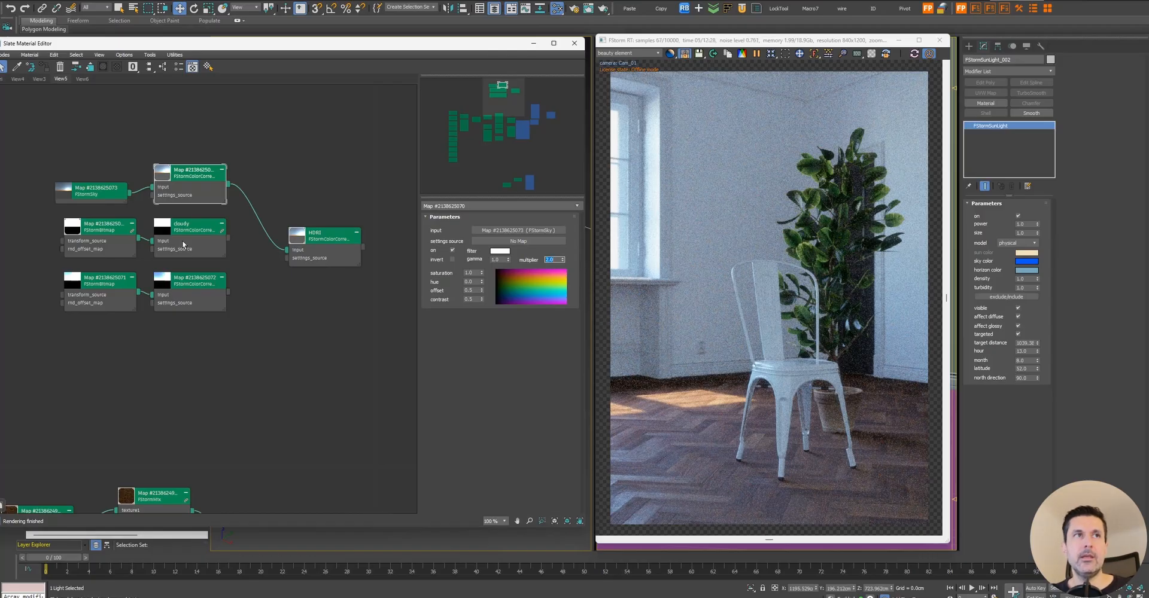
click(195, 229)
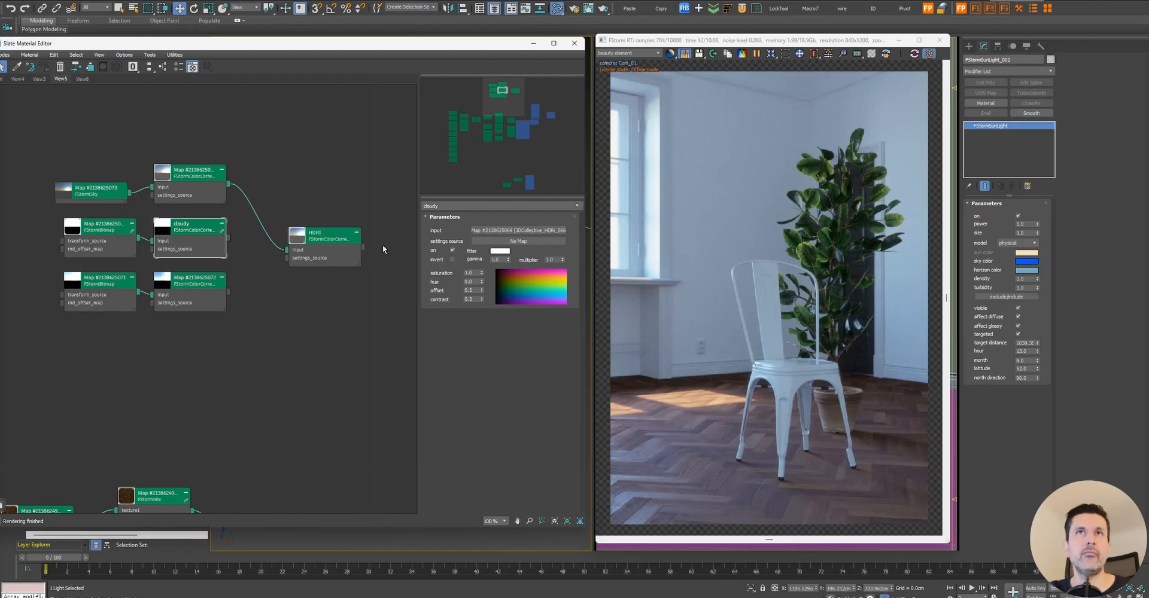
double_click(101, 235)
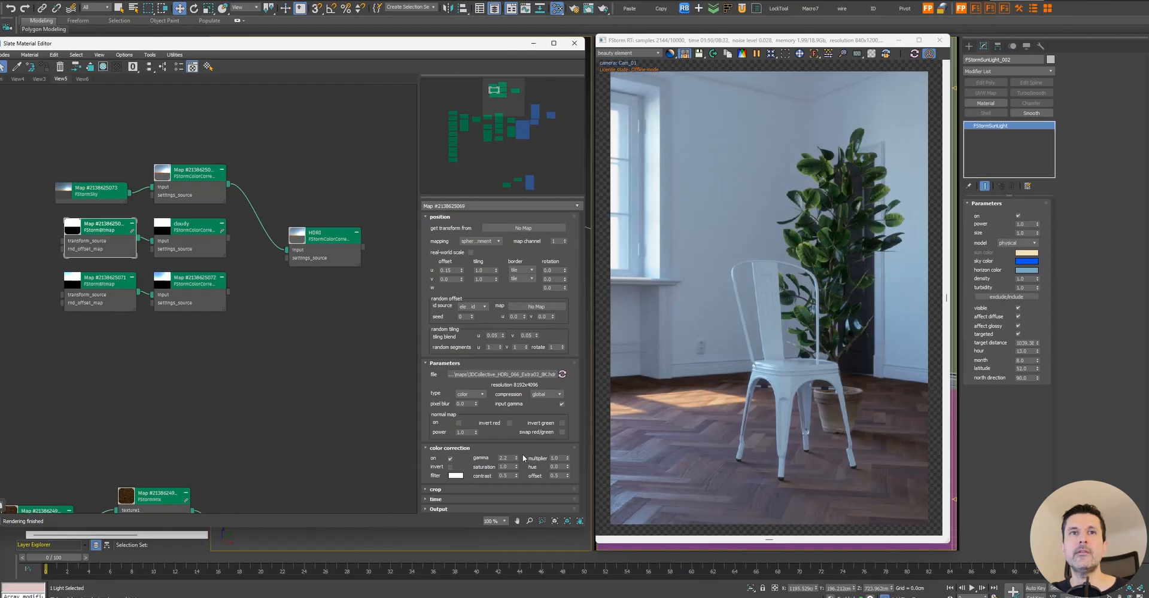
double_click(202, 175)
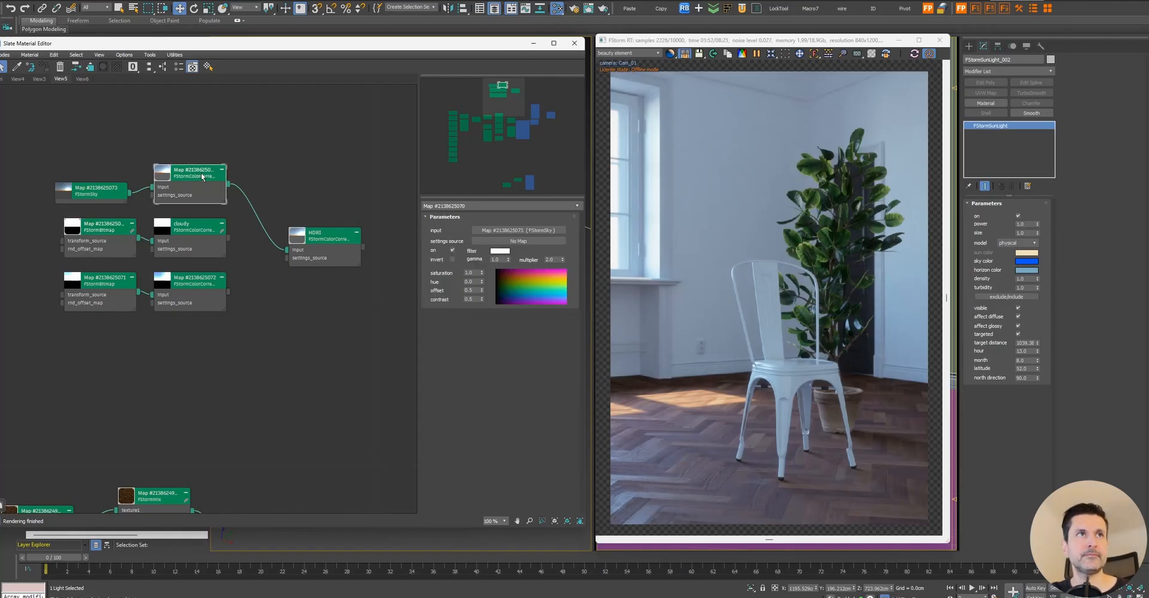
click(552, 259)
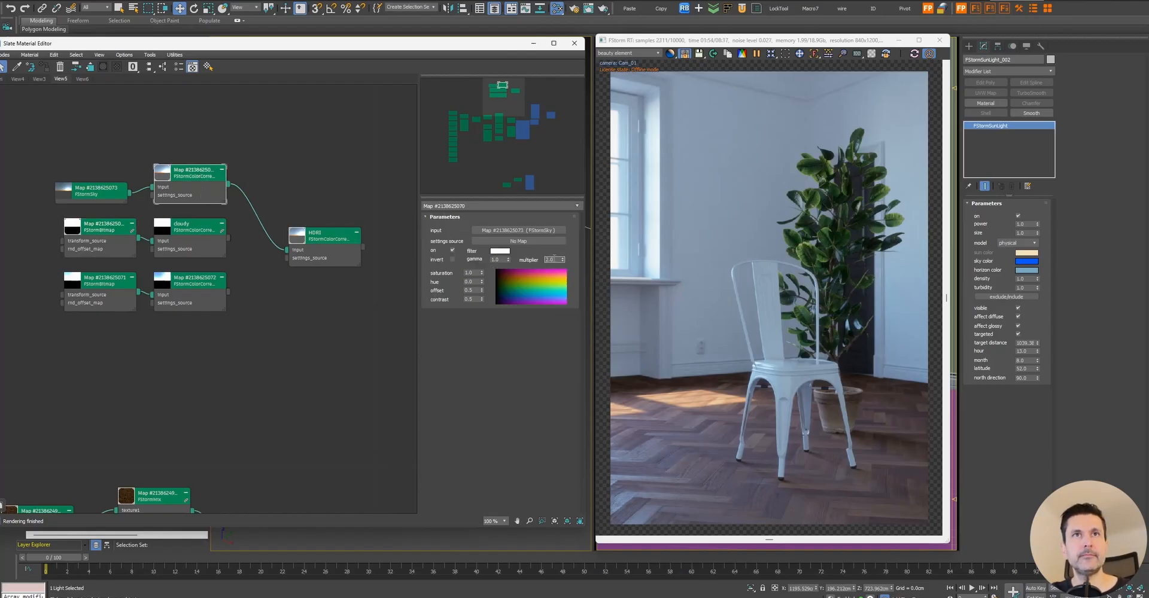
text(1)
key(Return)
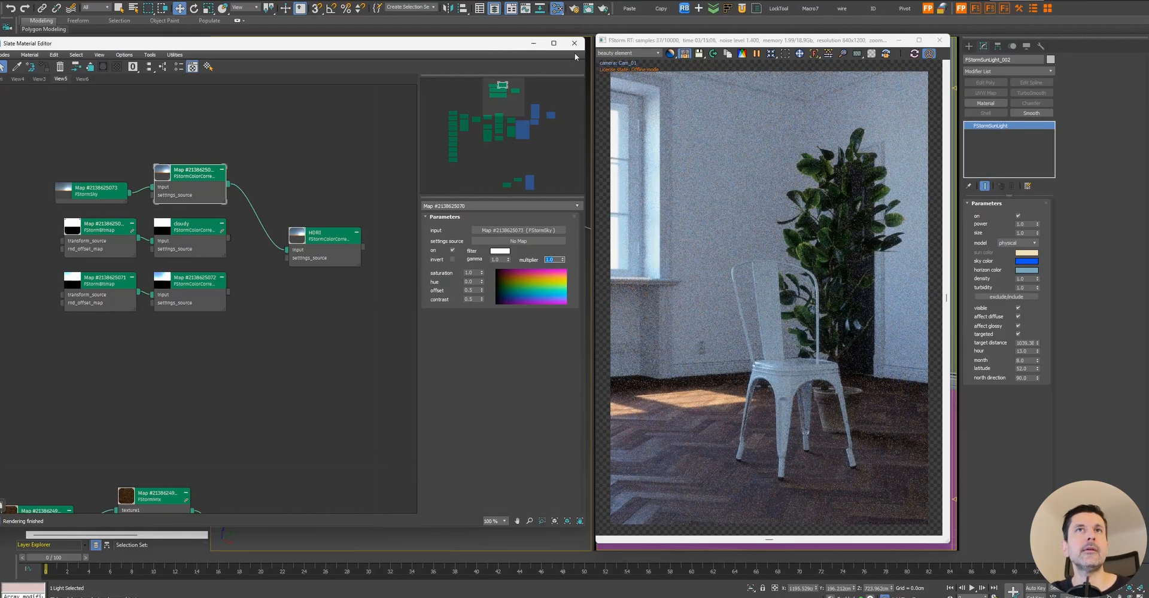
- Check the FStormSky map's parameters and close the Slate Material Editor
click(102, 191)
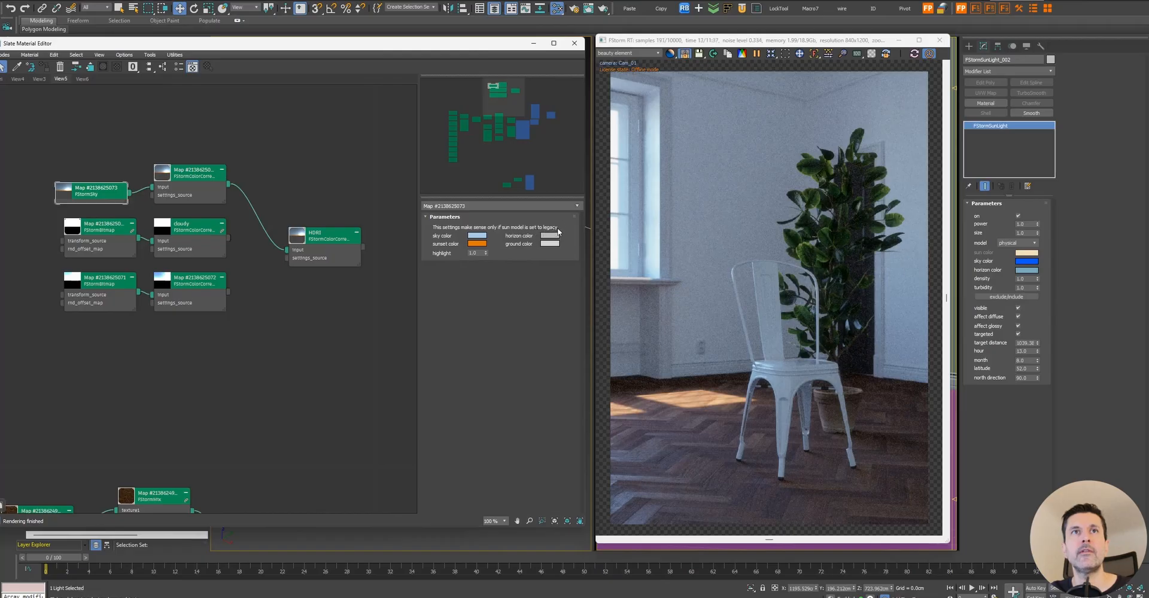
click(574, 43)
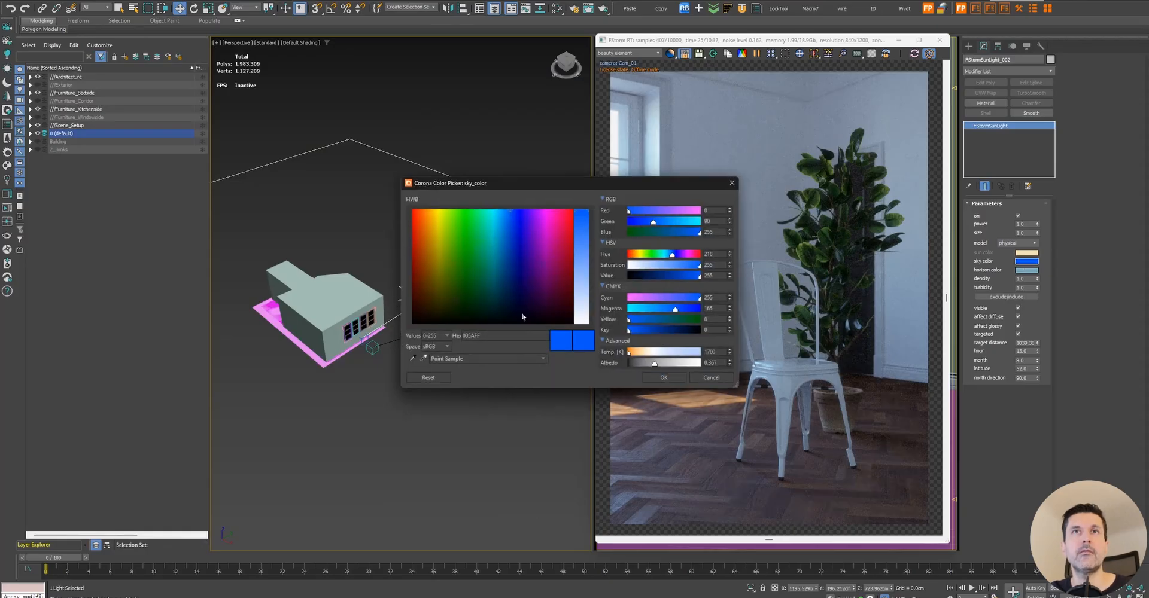
- Test different saturations for the sun light's sky color, including white, and accept a light blue
drag(637, 188, 464, 181)
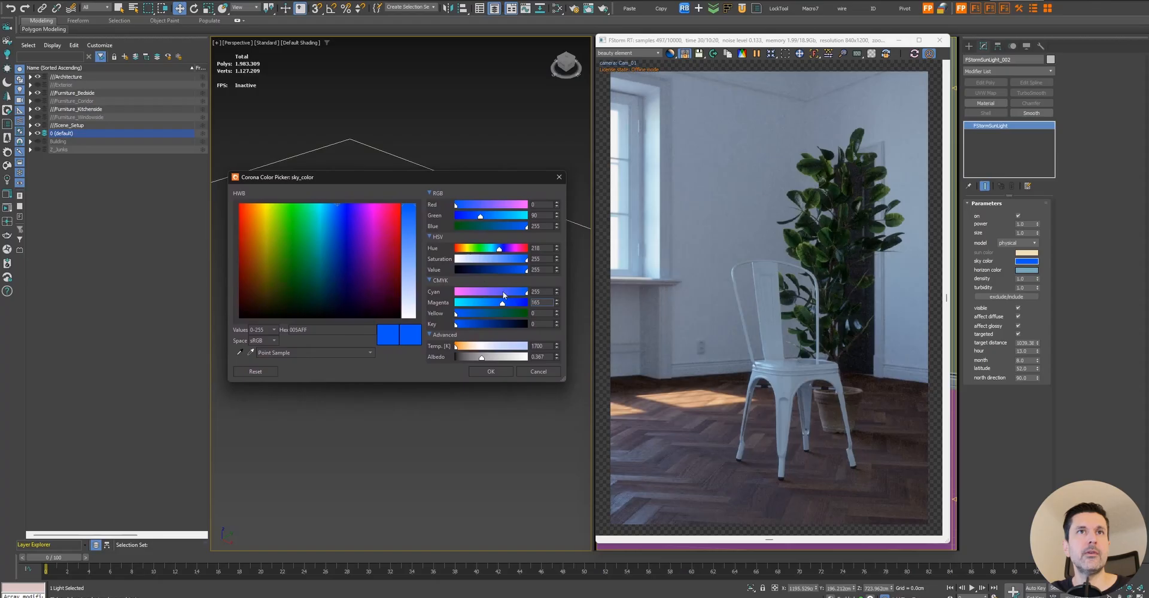
click(490, 259)
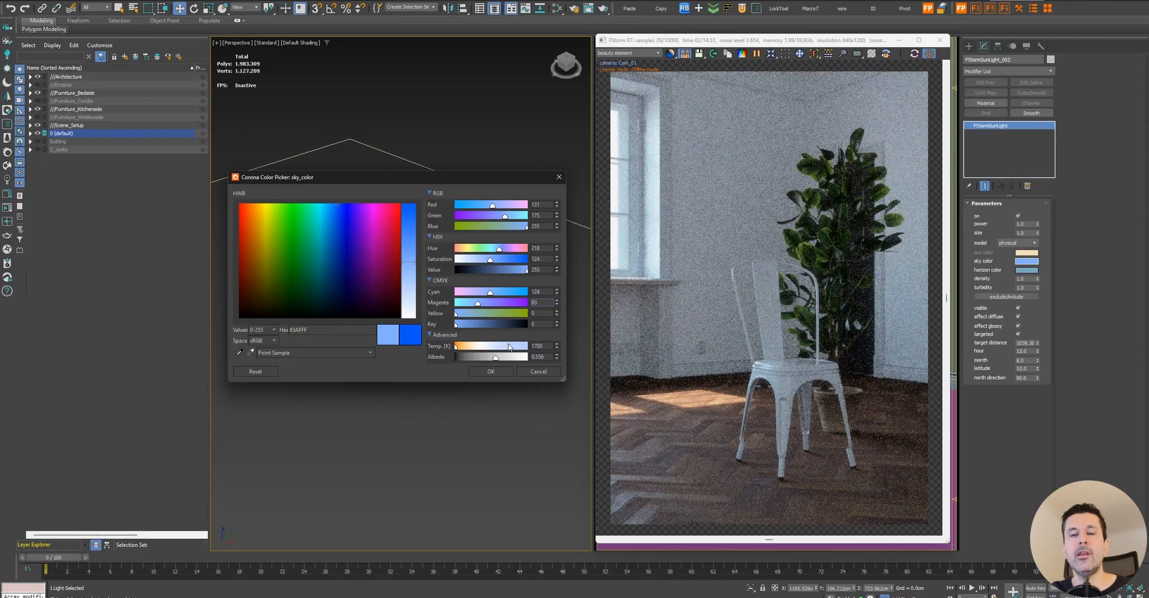
drag(489, 260, 429, 260)
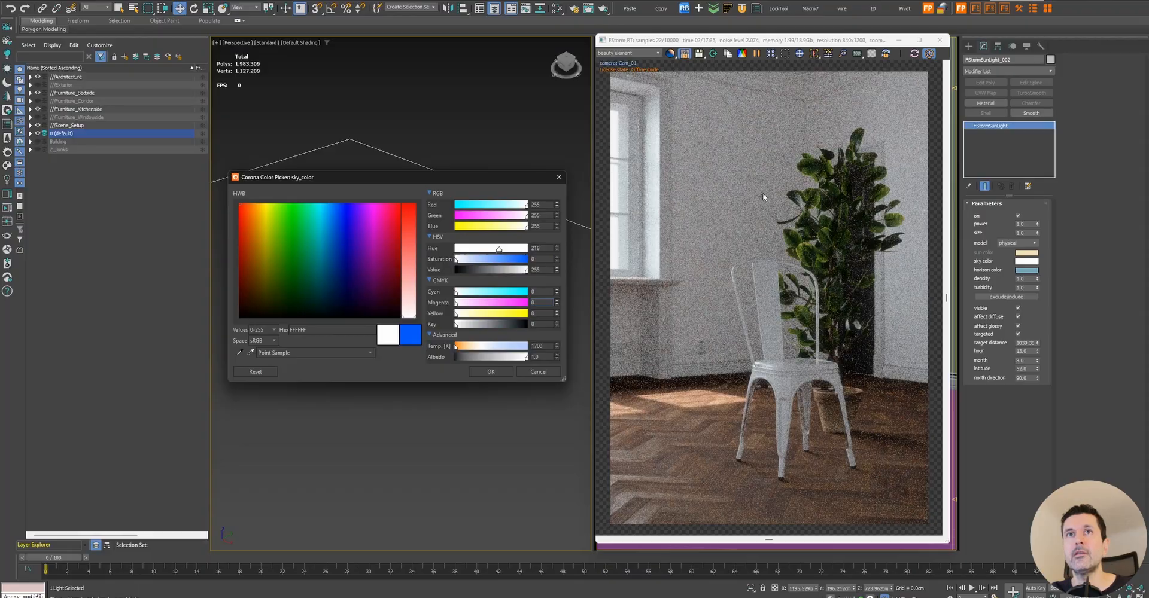
click(488, 260)
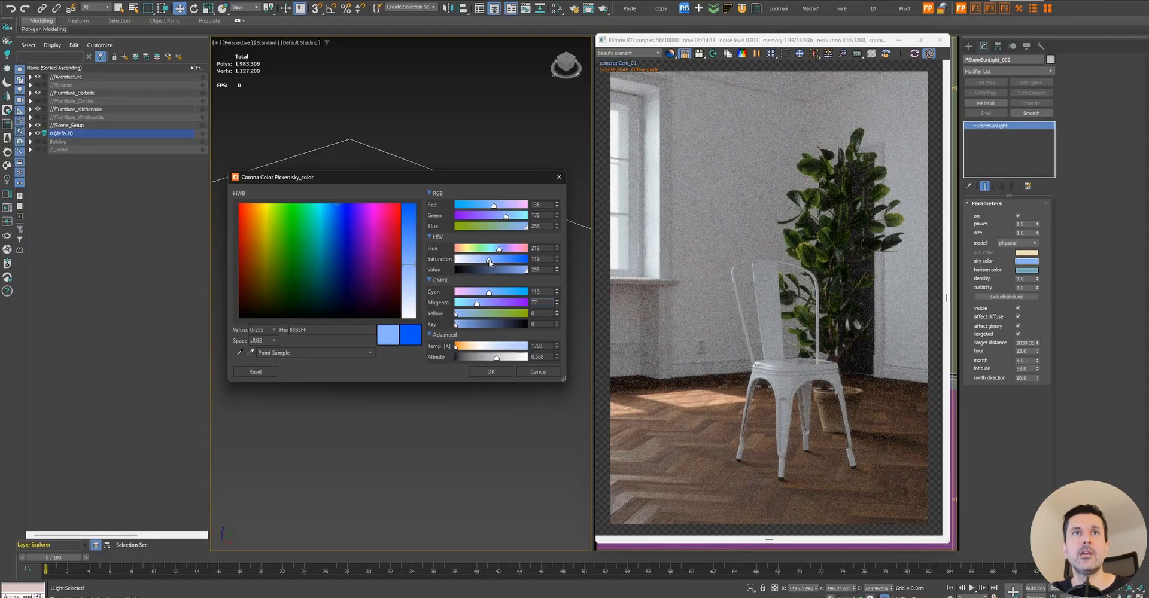
drag(499, 262, 569, 256)
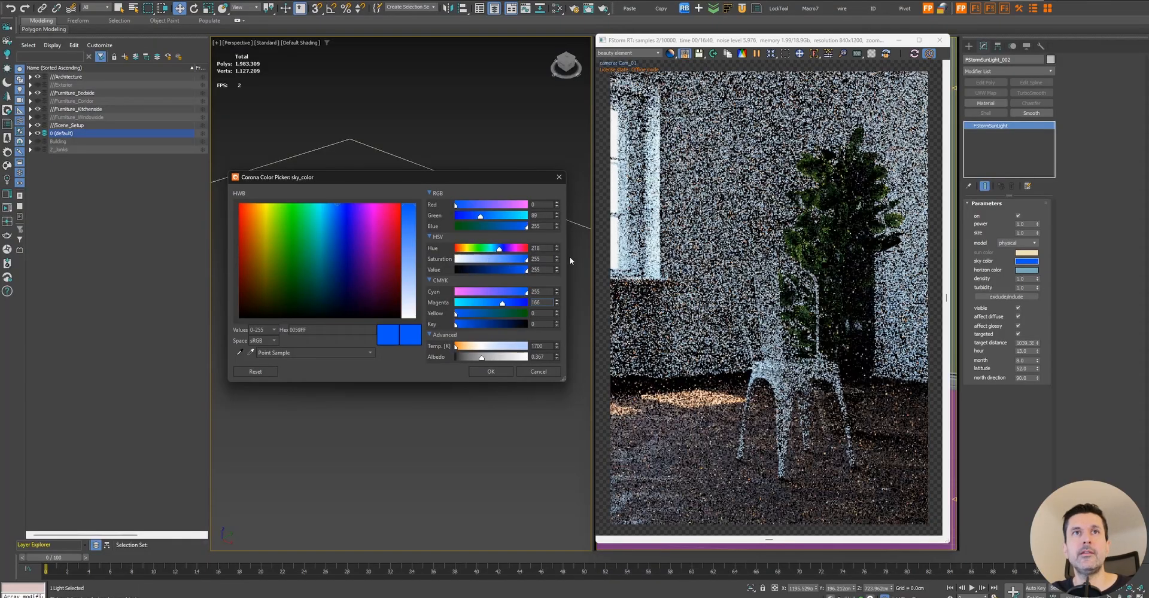
drag(491, 262, 484, 261)
click(491, 371)
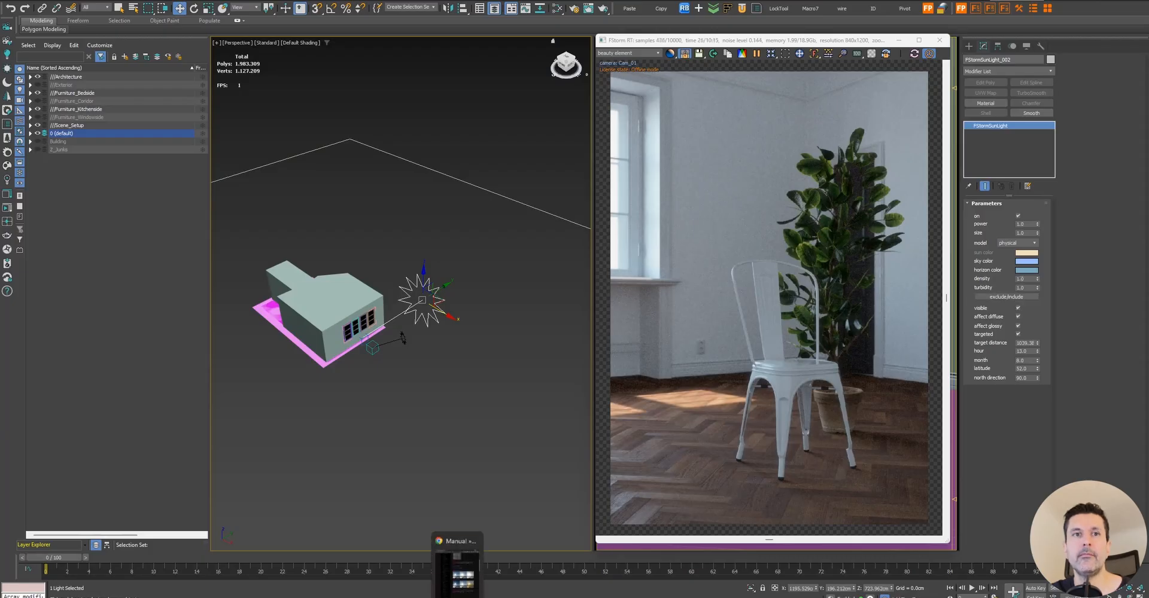
- Consult the FStorm sun light page of the online manual in the browser and compare a lower turbidity with 1
click(459, 581)
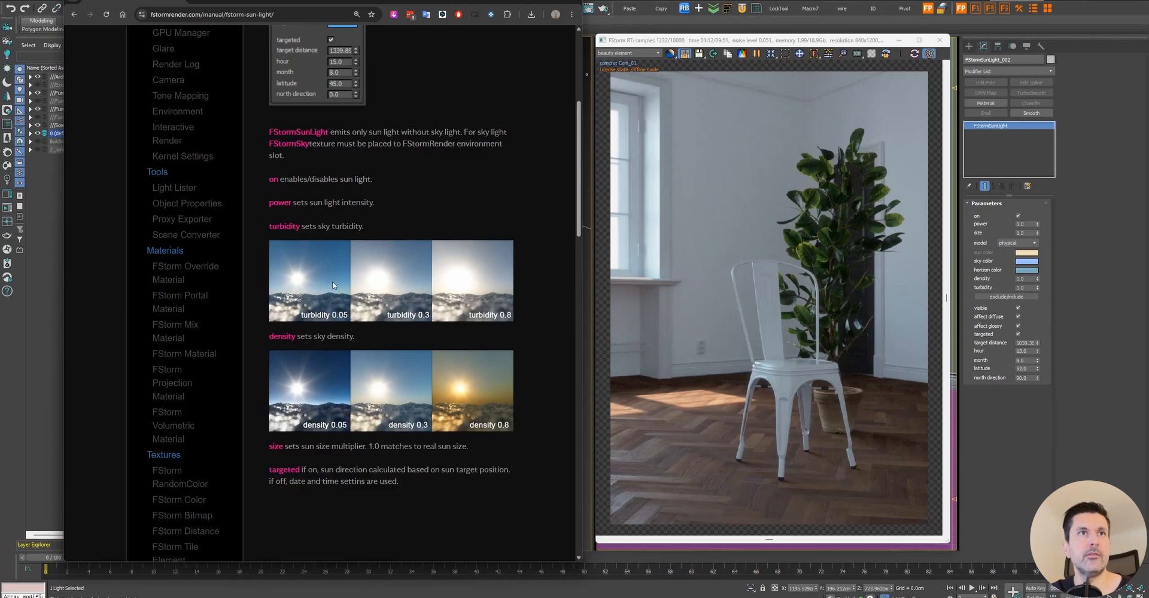
double_click(1026, 288)
text(0)
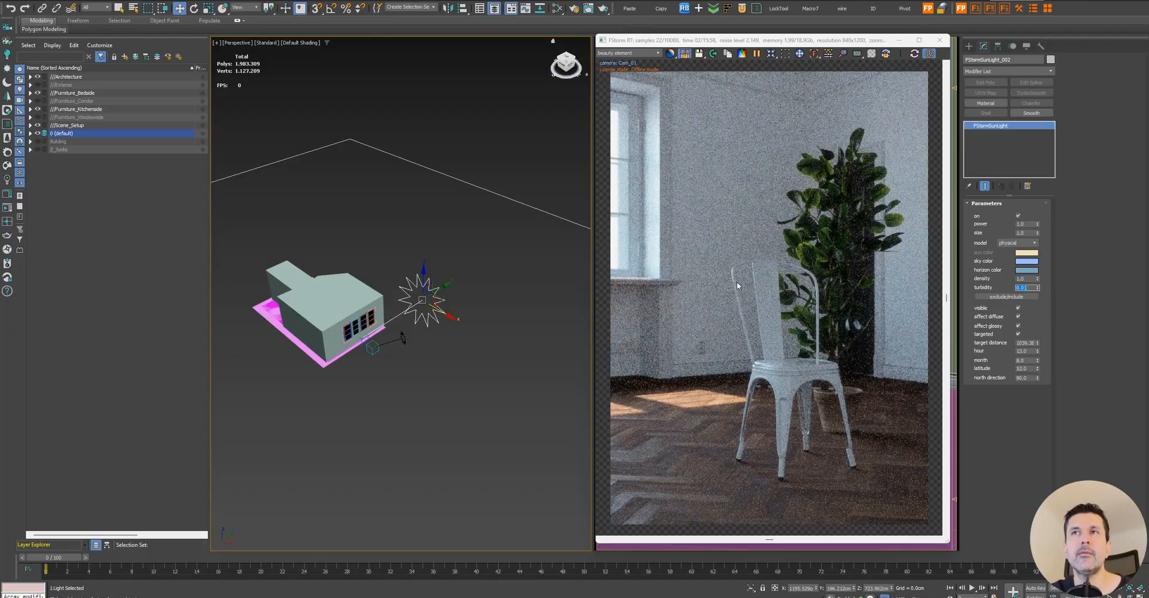
text(1)
key(Return)
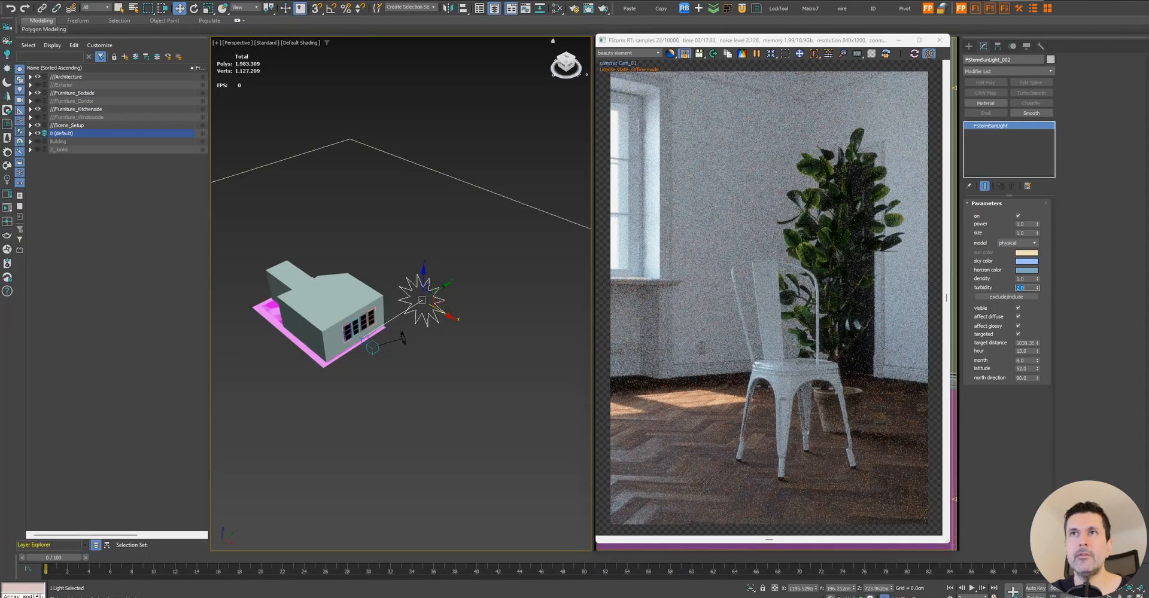
- Try a turbidity of 10 on the sun light and set it back to 1
text(10)
key(Return)
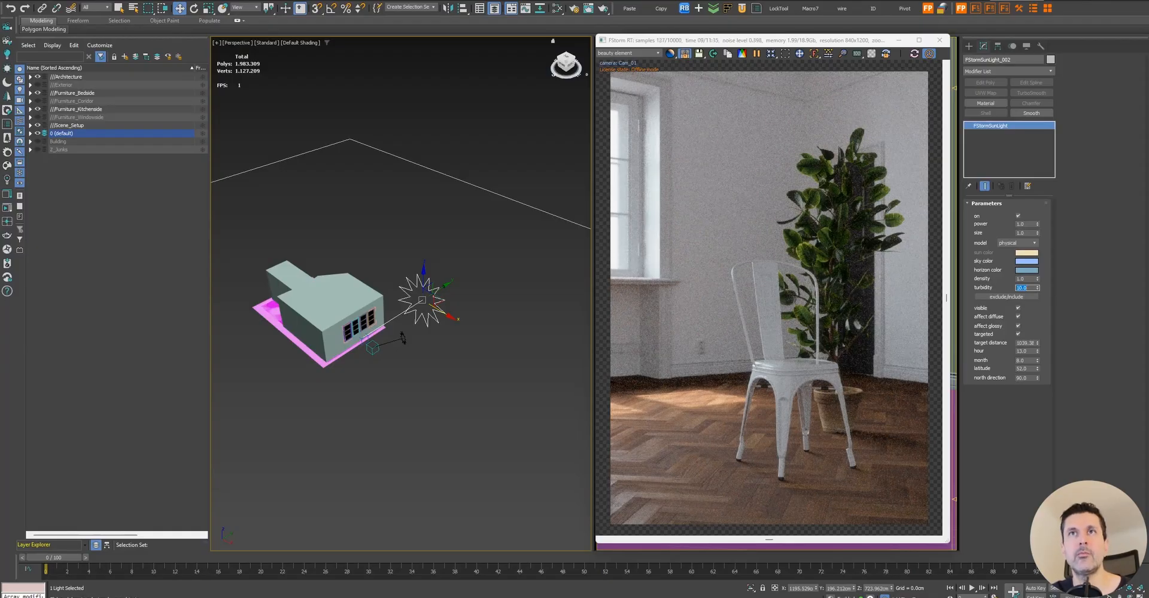
text(1)
key(Return)
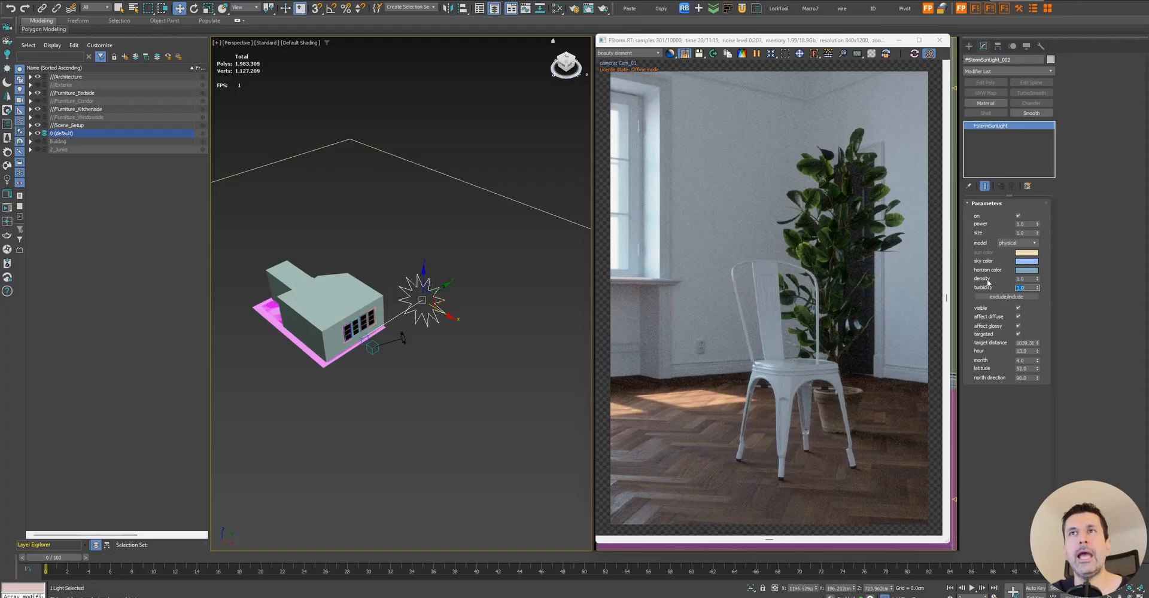
- Set the sun light's sky color to a paler blue with a saturation of 61
click(1026, 261)
click(465, 262)
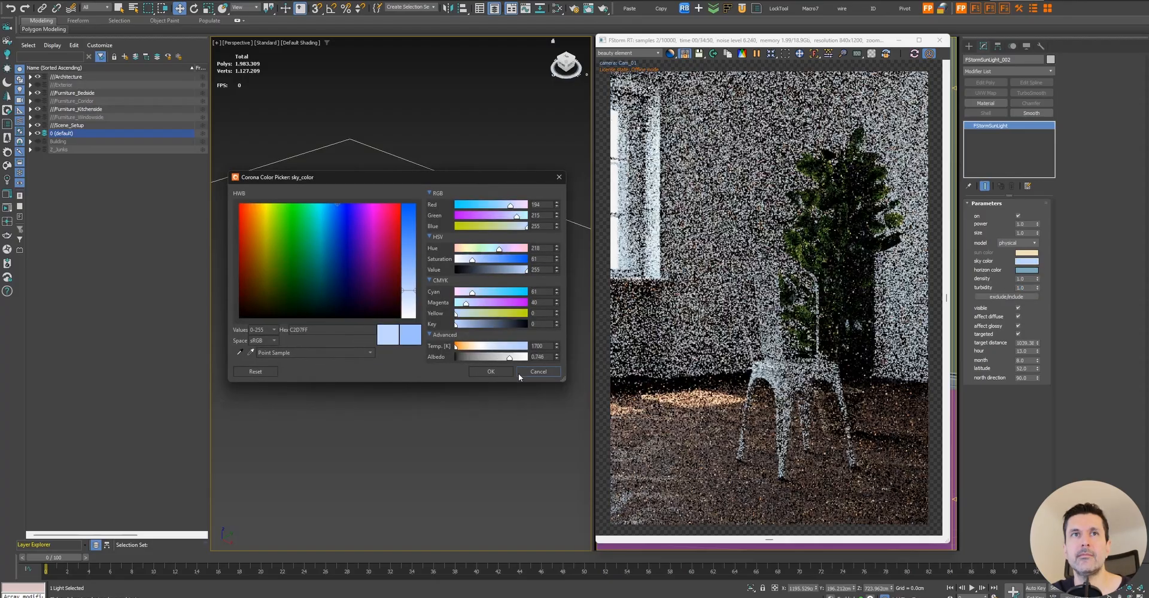
click(491, 371)
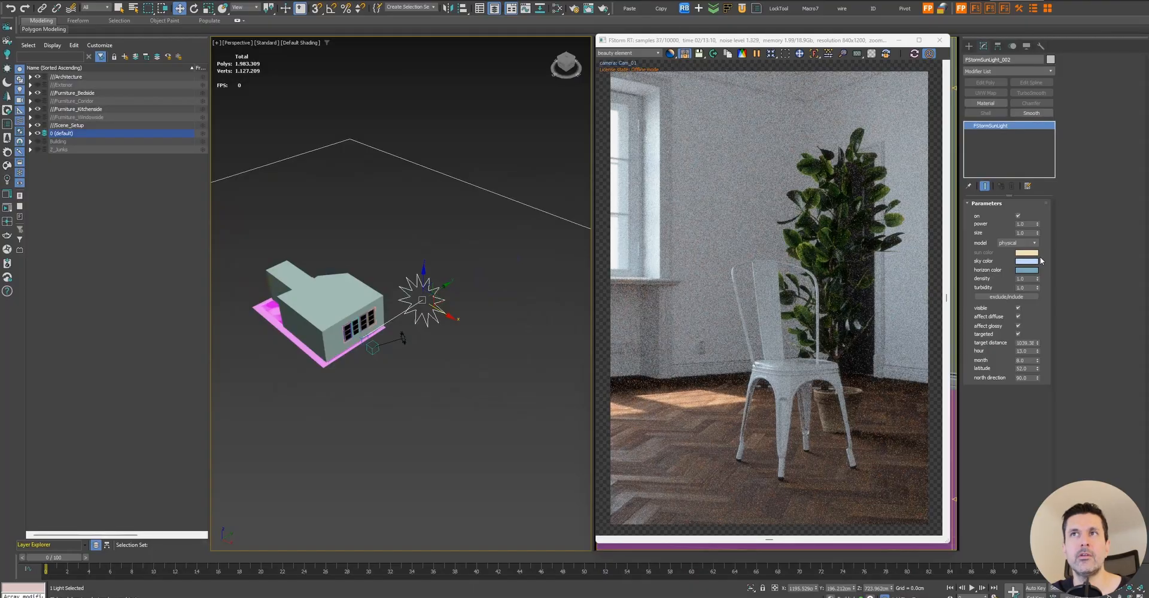
- Consult the density section of the FStorm sun light manual page and try sun light densities of 2 and 3
double_click(1022, 279)
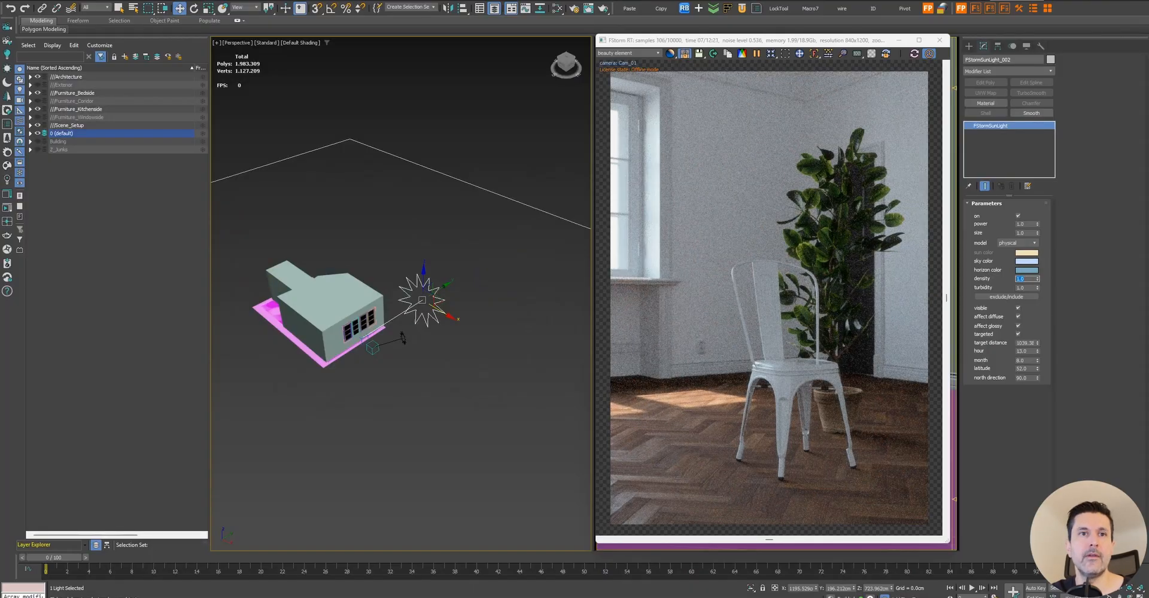
key(alt+Tab)
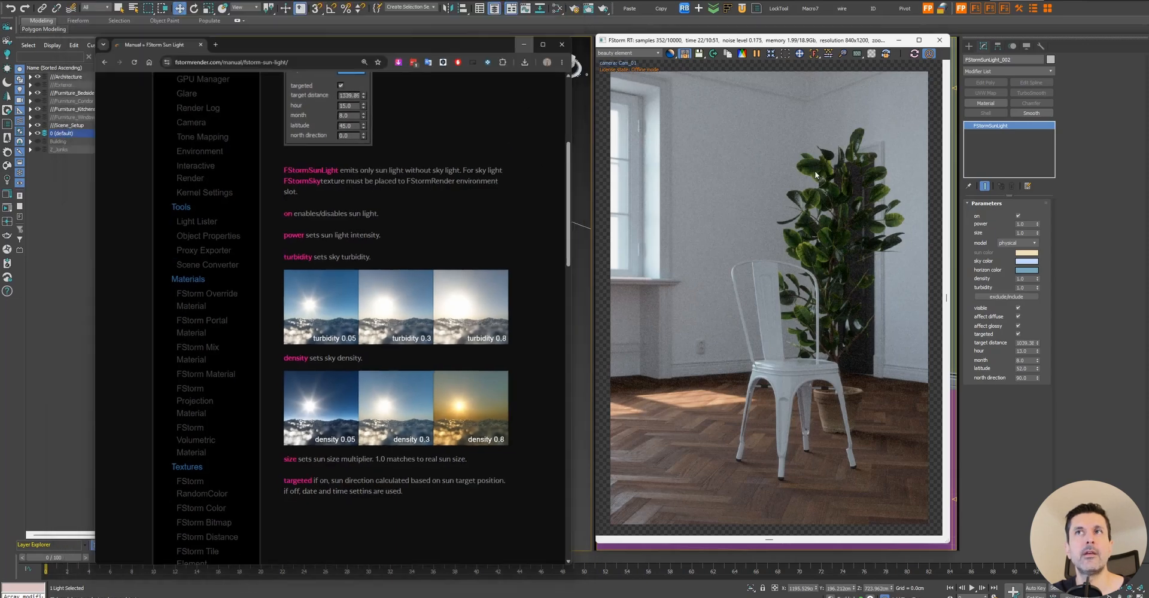
click(1021, 279)
text(2)
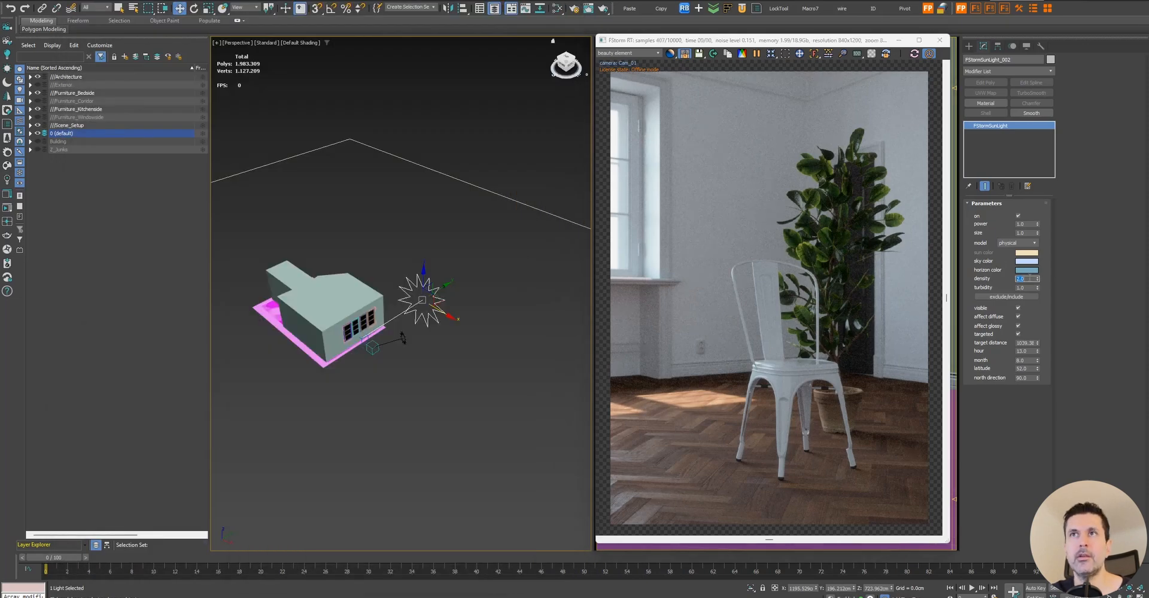
key(Return)
text(3)
key(Return)
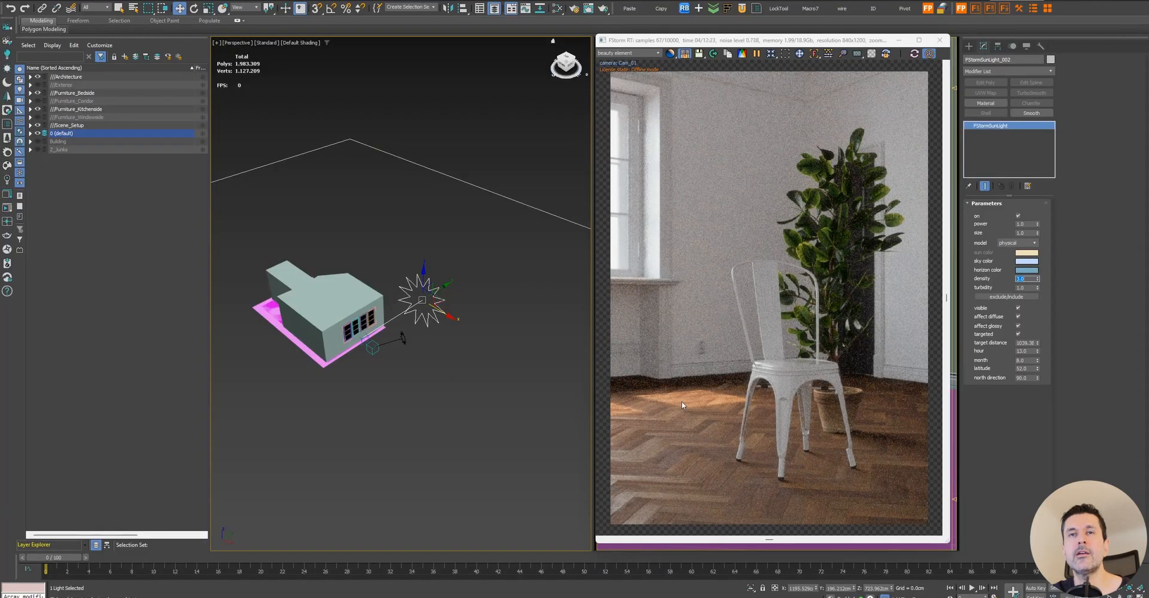
- Move the sun light farther away from the building's window side and check the environment settings in Render Setup
drag(442, 297, 499, 312)
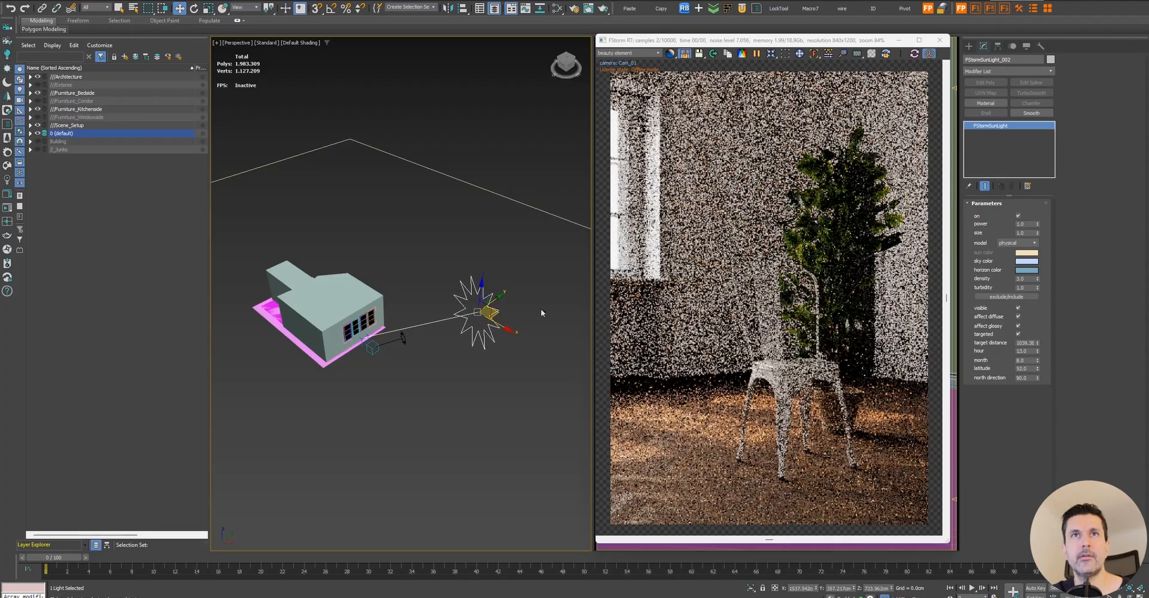
key(F10)
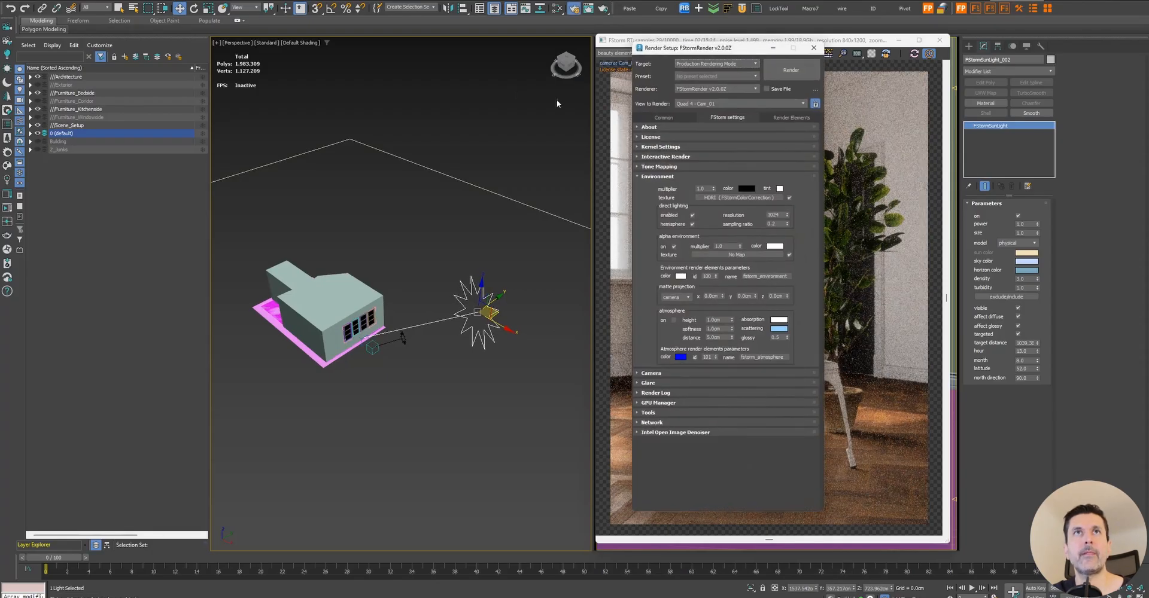
click(813, 47)
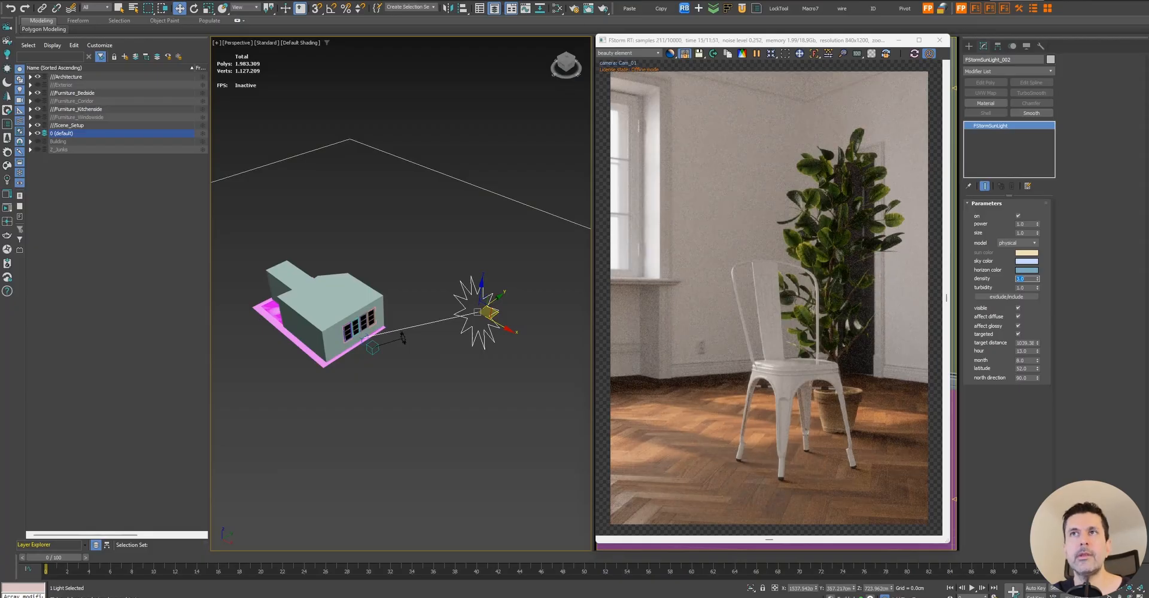
- Compare sun light densities of 5, 1 and 3 in the interactive render
text(5)
key(Return)
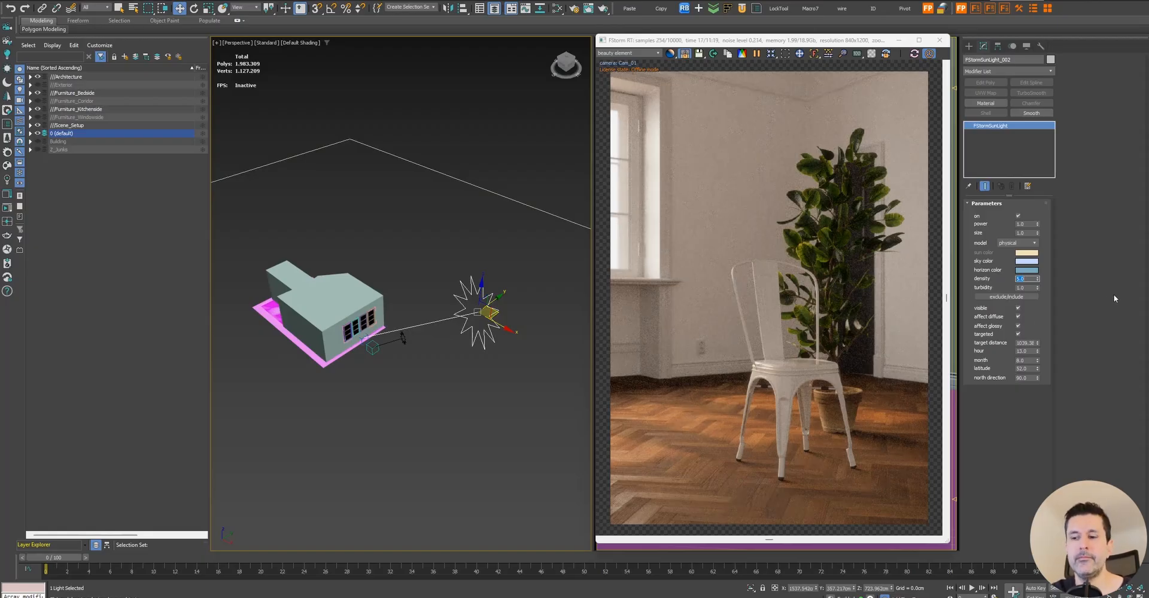
key(Return)
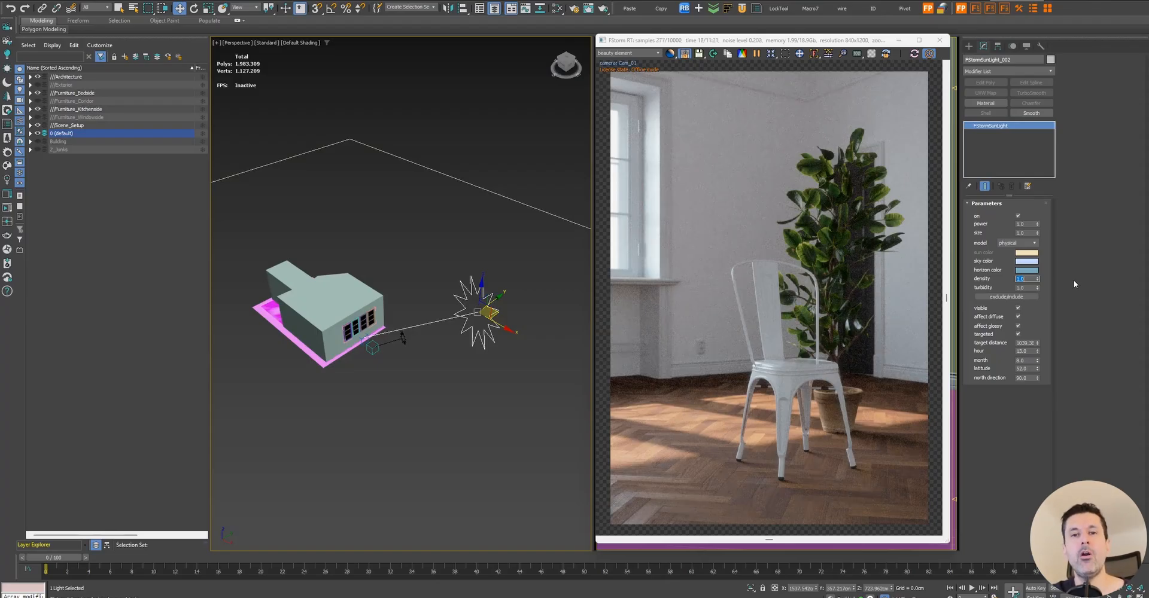
text(5)
key(Return)
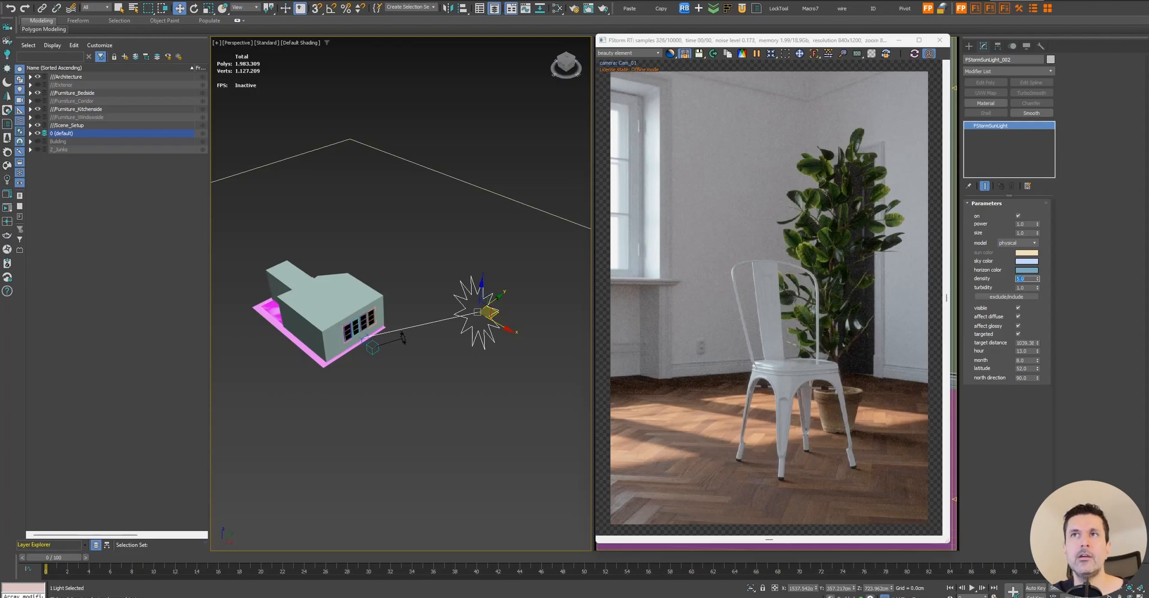
text(3)
key(Return)
- Try a sun size of 50 and return the sun light's size and density to 1
click(1026, 233)
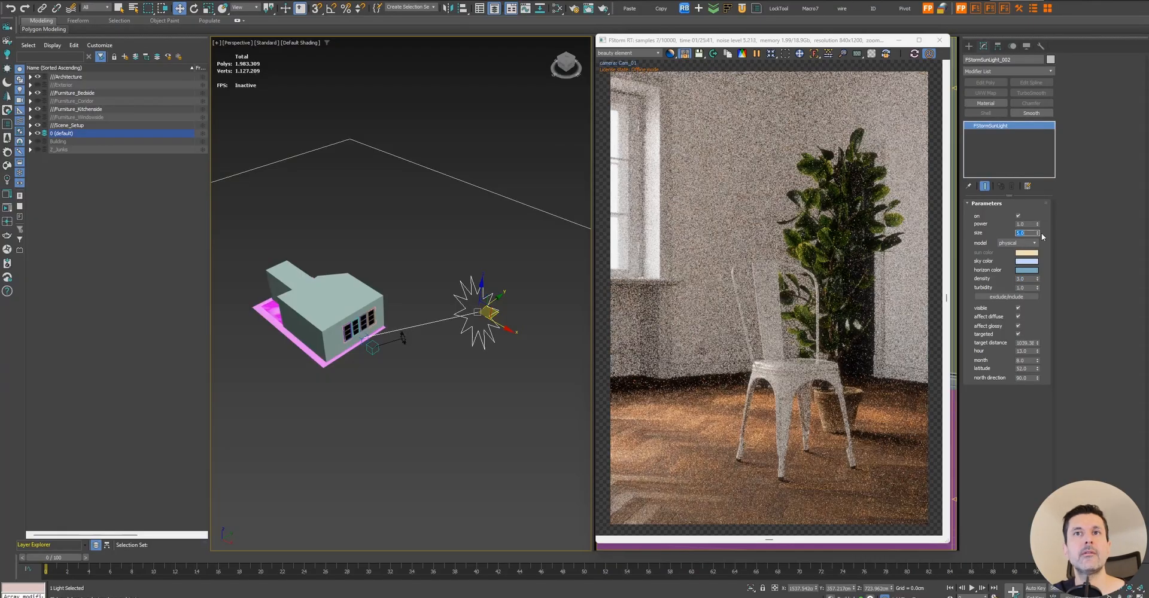
text(50)
key(Return)
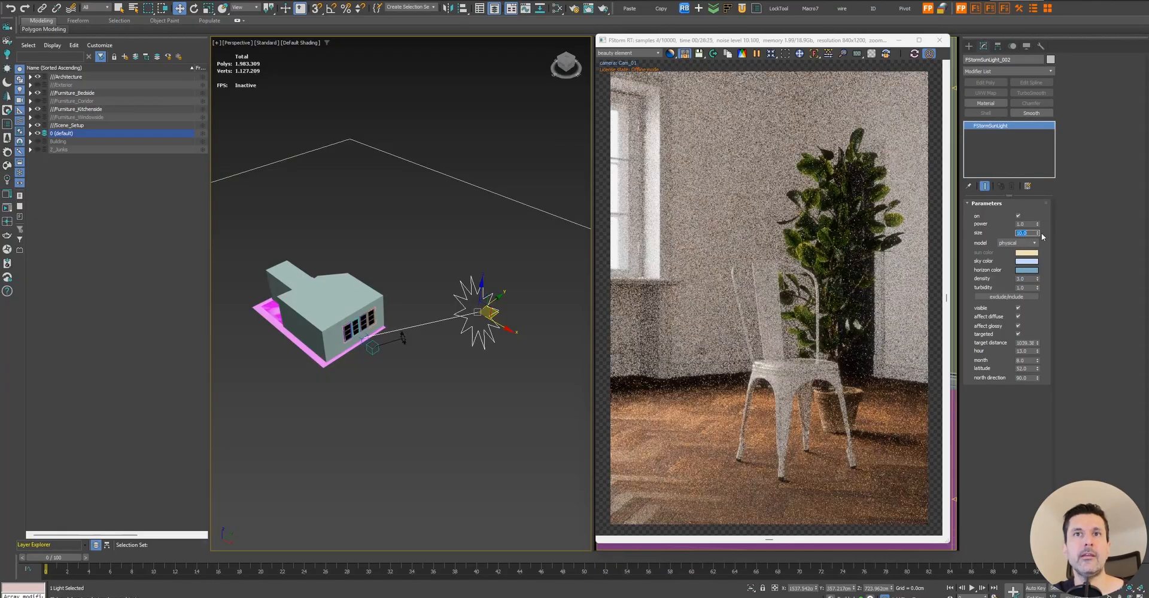
key(Return)
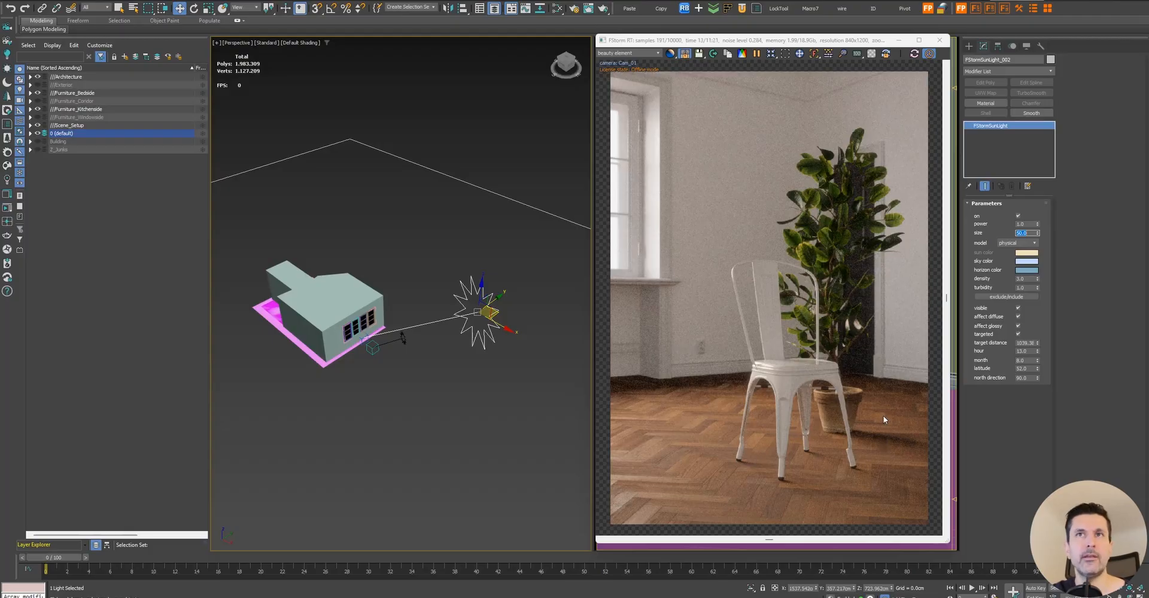
text(1)
key(Tab)
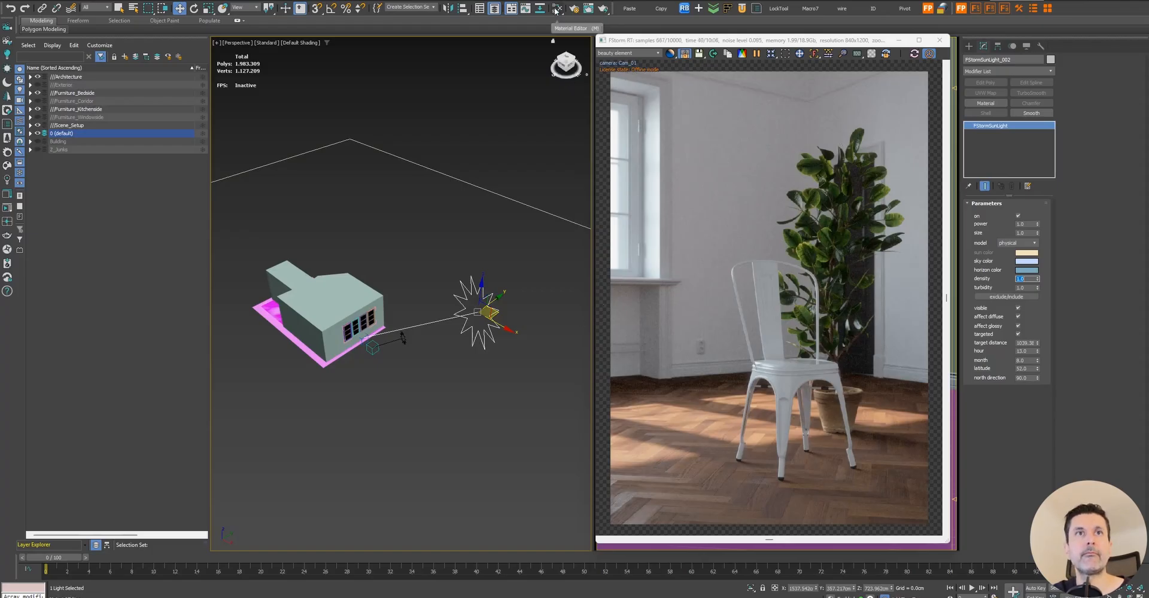
- Reposition the sun light low above the ground in front of the building's window wall
middle_drag(538, 364, 527, 343)
drag(471, 261, 471, 275)
alt+middle_drag(482, 289, 463, 344)
drag(463, 344, 517, 350)
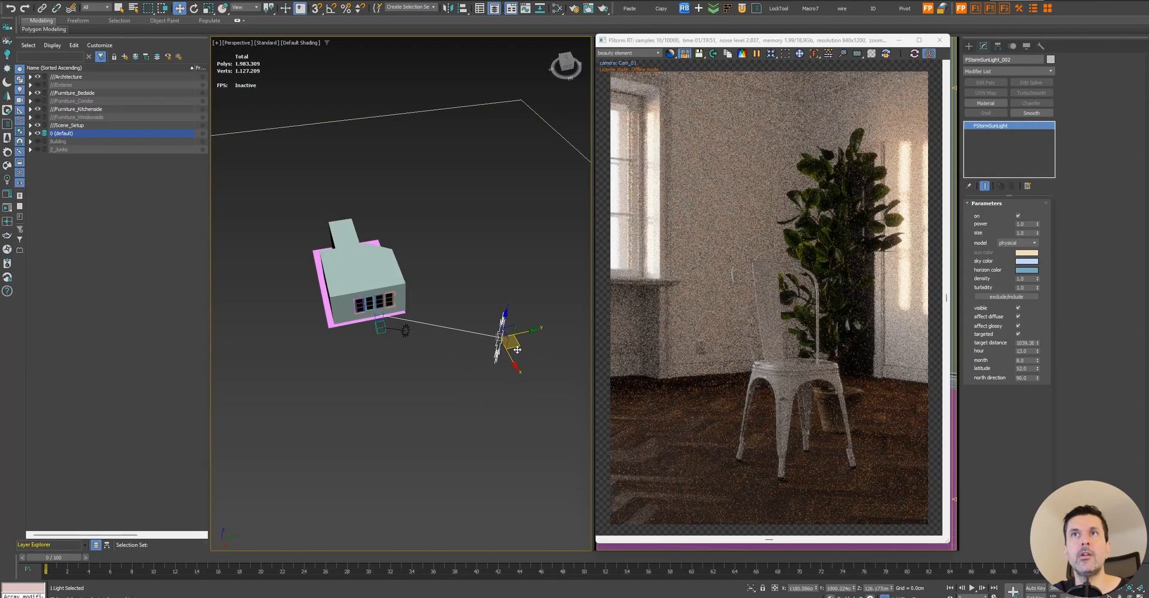
alt+middle_drag(517, 349, 496, 307)
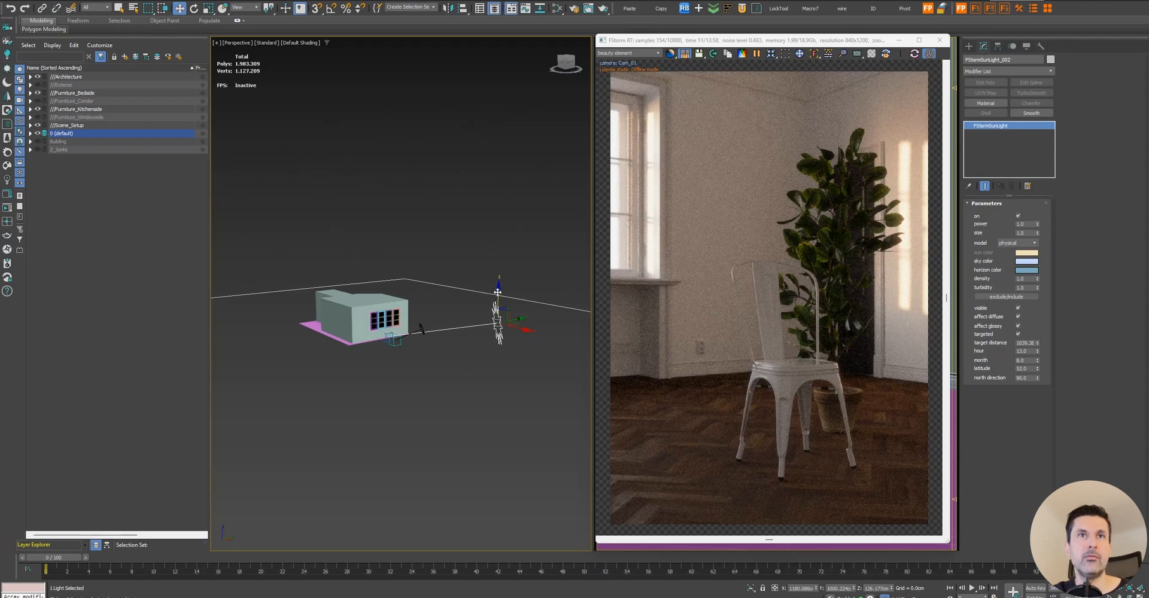
drag(497, 292, 498, 294)
alt+middle_drag(497, 294, 497, 350)
drag(498, 350, 479, 393)
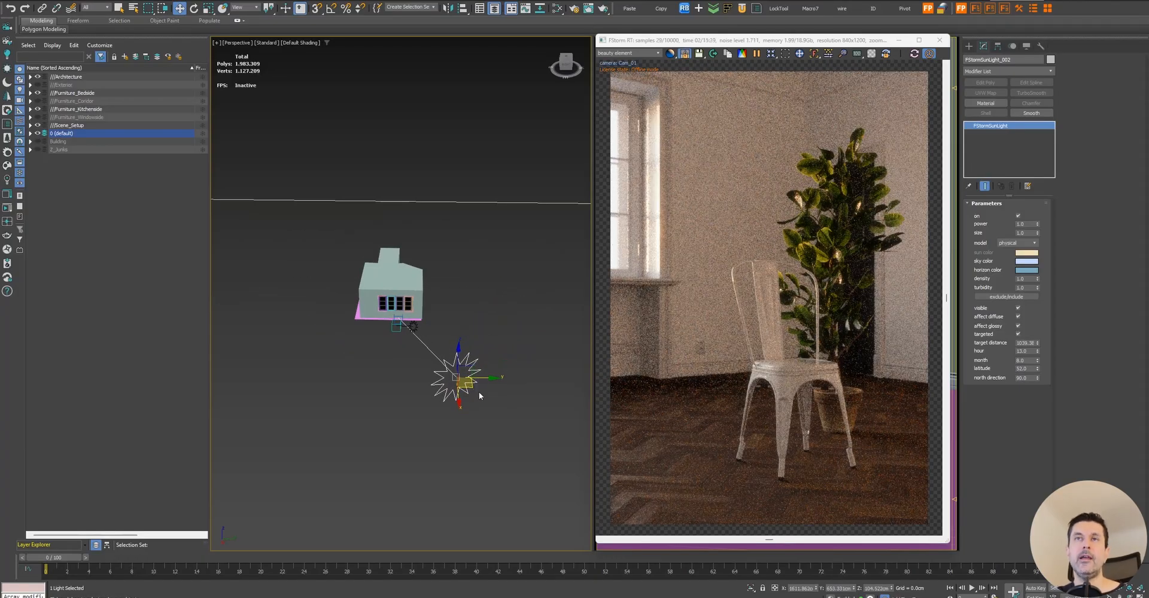
- Enable the Intel Open Image Denoiser with digital noise and added denoise elements in the FStorm render settings
click(573, 8)
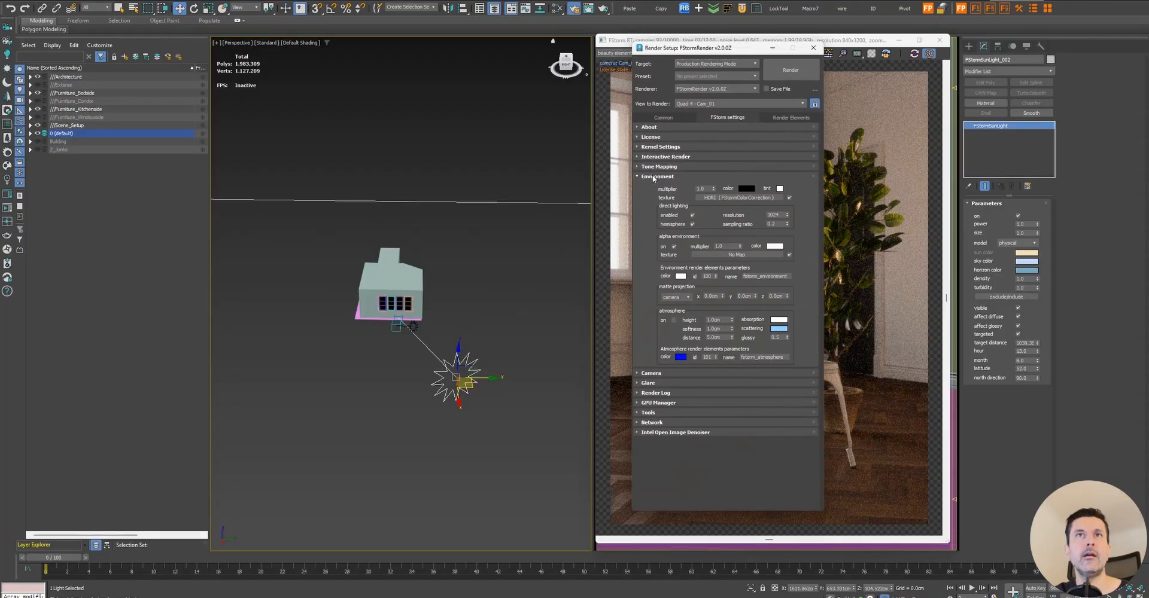
click(654, 178)
click(658, 246)
click(688, 271)
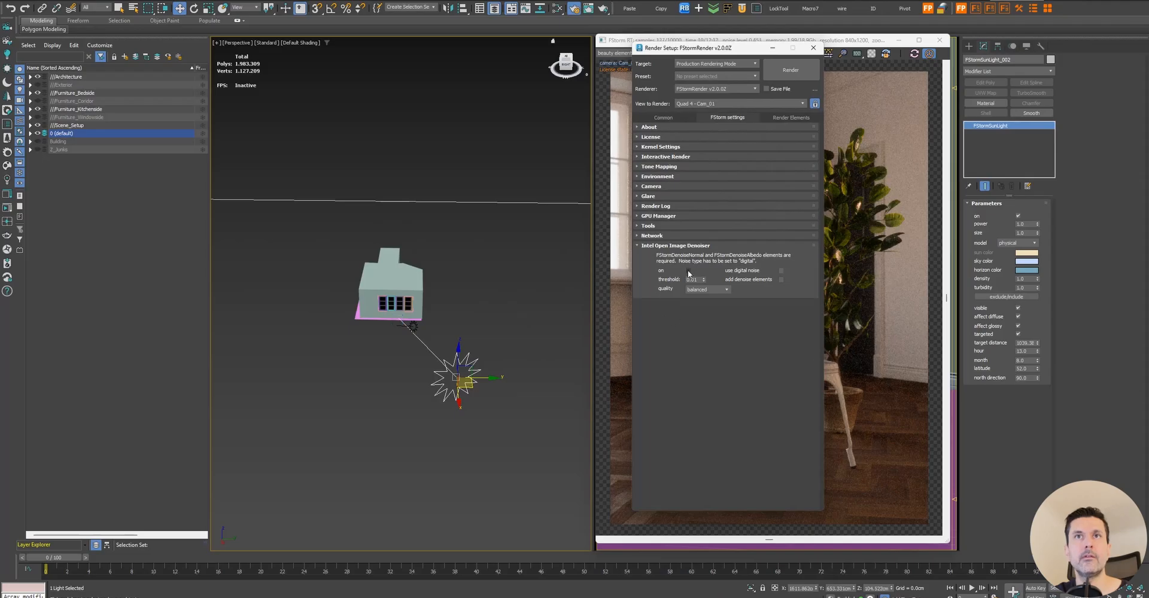
click(780, 271)
click(780, 279)
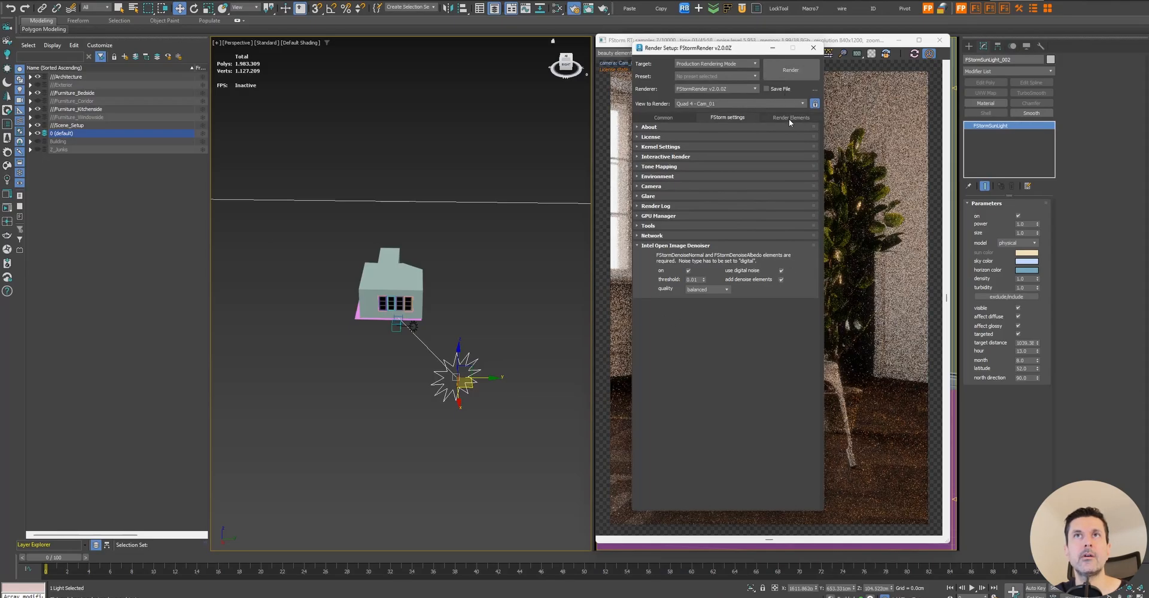
click(813, 48)
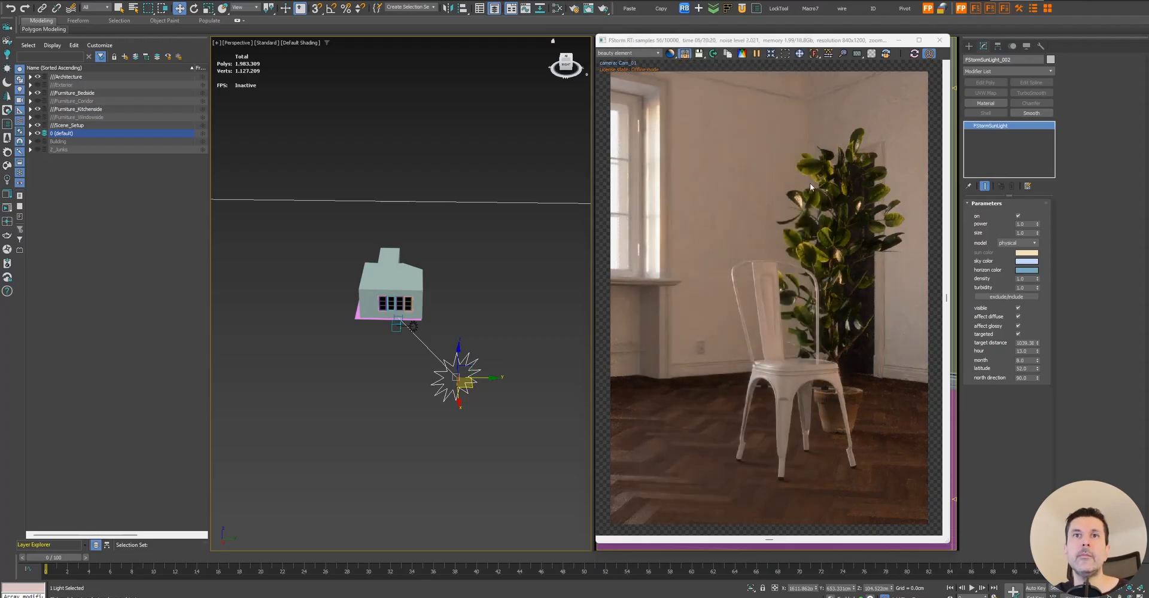
- Raise the sun light and shift it to a moderate height in front of the windows
drag(452, 356, 455, 258)
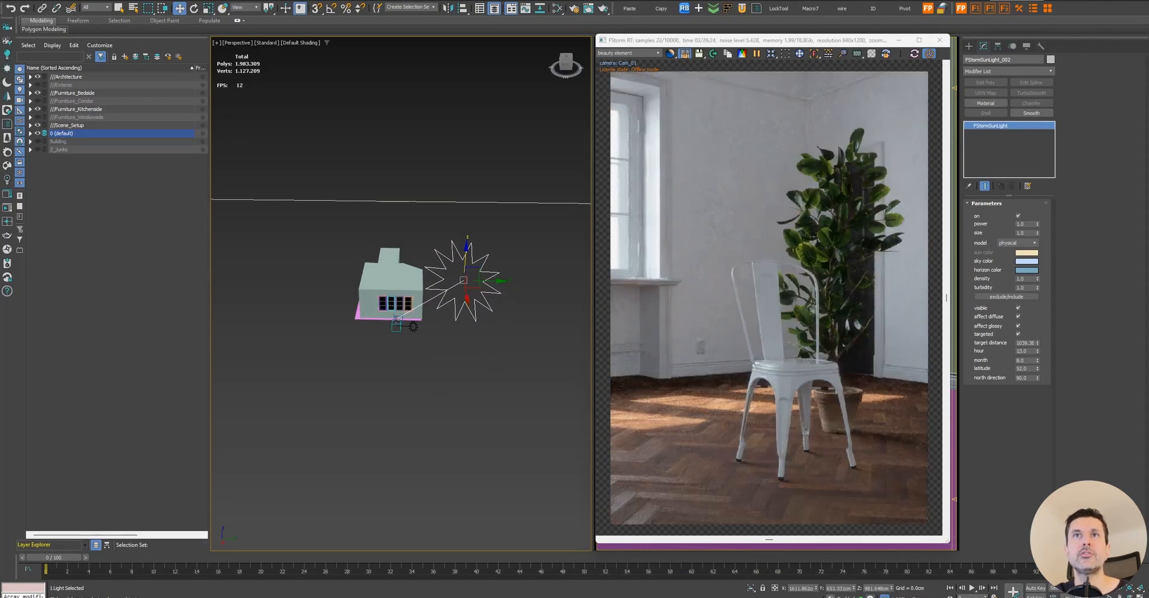
drag(478, 289, 446, 338)
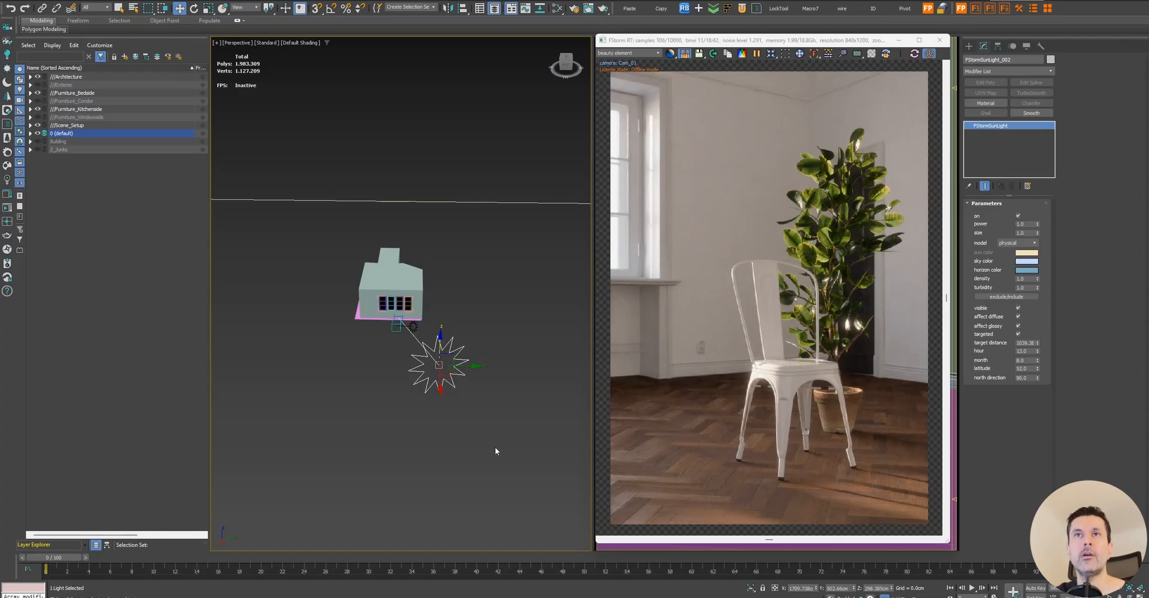
- Create a plane FStormLight about 54 by 44 cm on the ground outside the building's windows
click(969, 46)
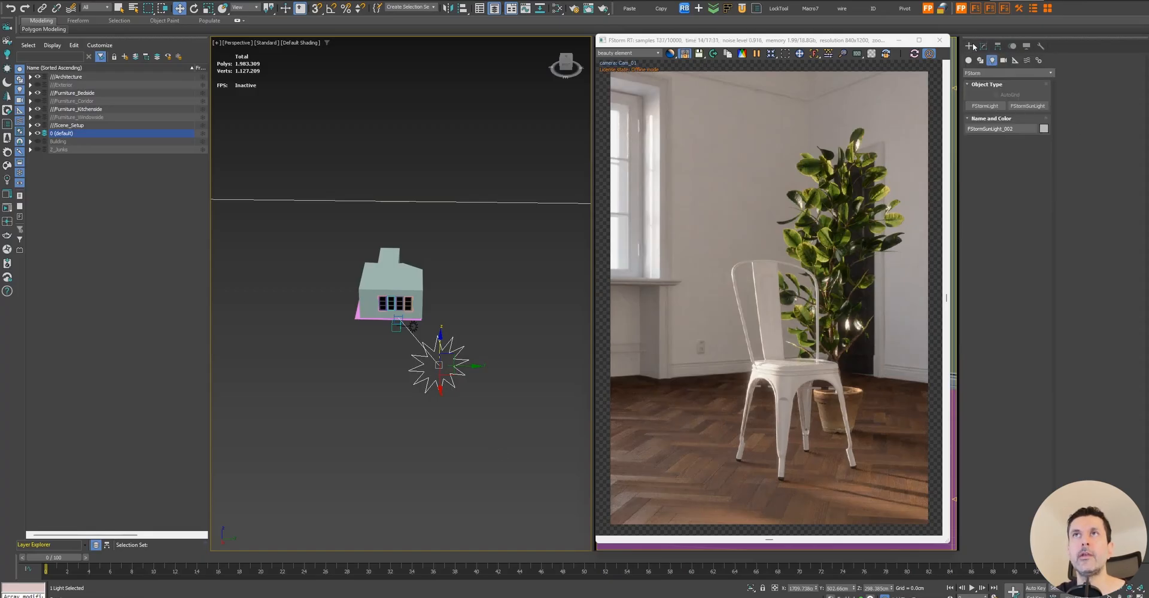
click(995, 106)
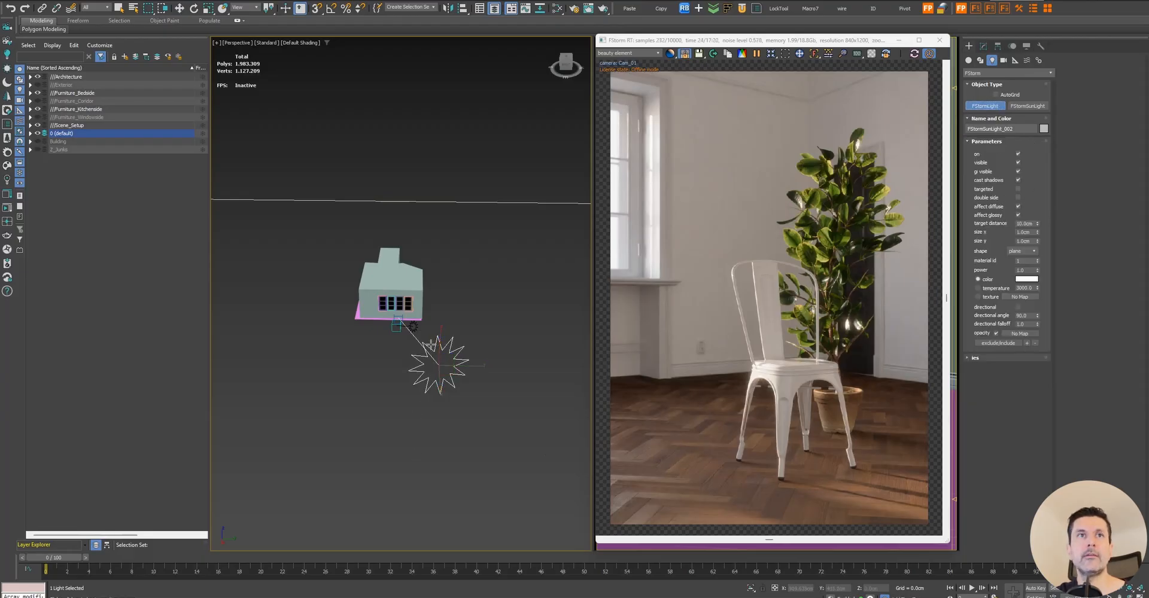
scroll(382, 293, up, 5)
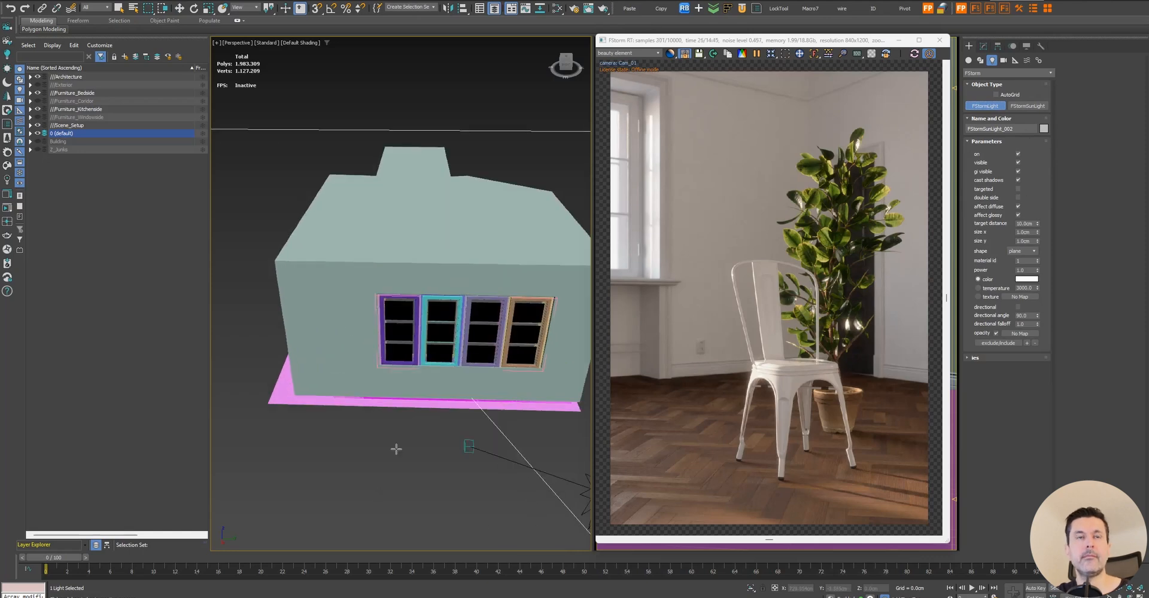
middle_drag(415, 449, 418, 420)
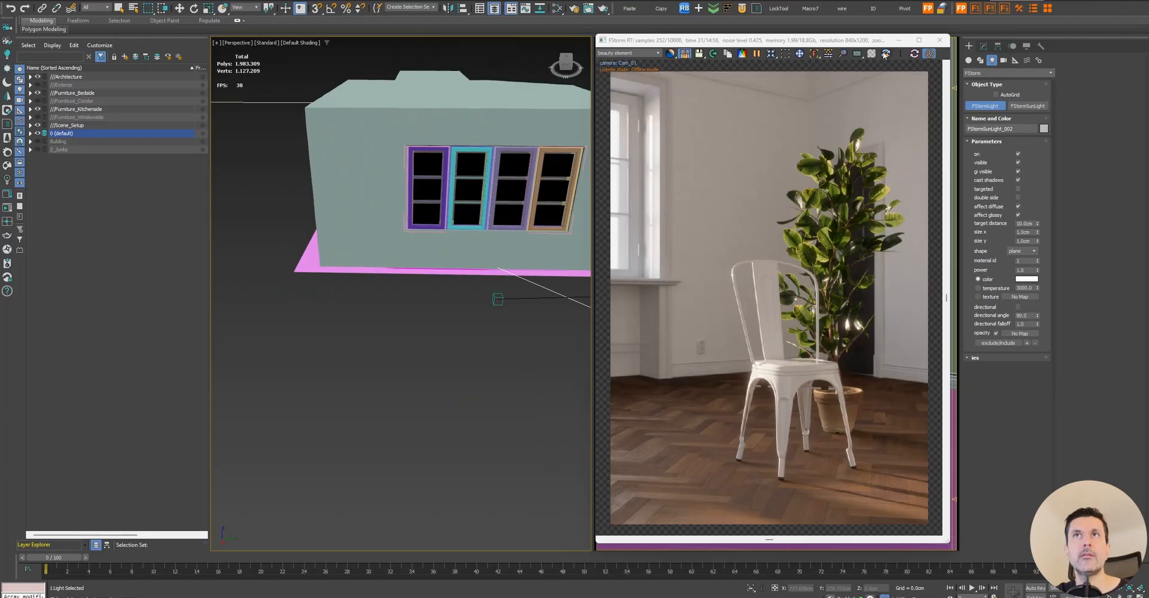
drag(318, 352, 370, 402)
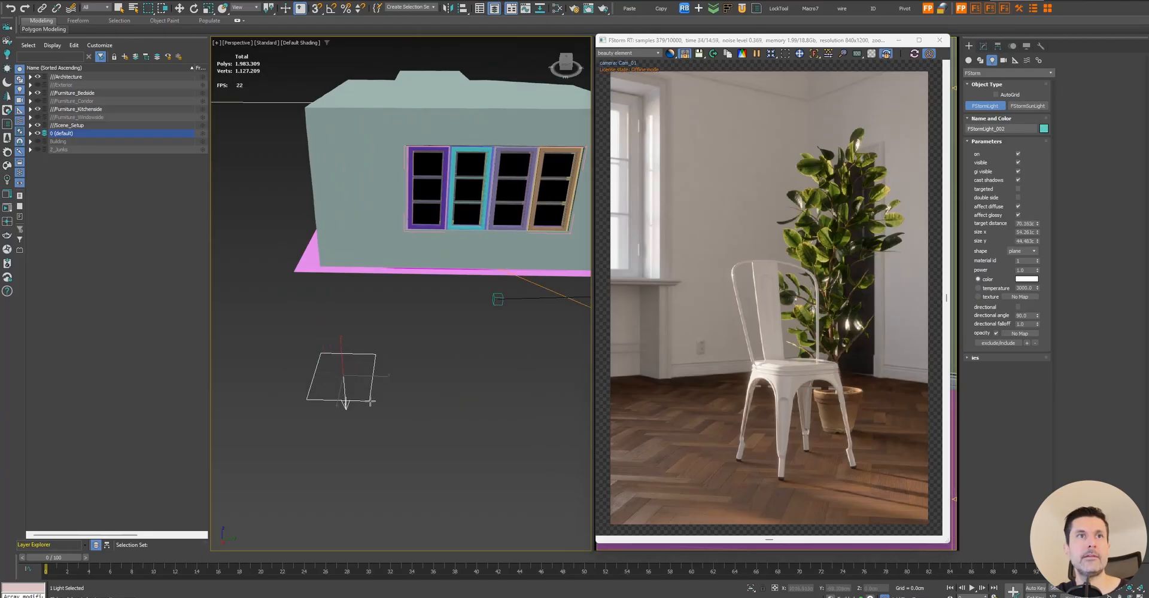
right_click(370, 402)
- Try the disk, sphere and IES geometry shapes on the new light and check its IES parameters
click(983, 46)
click(1017, 314)
click(1023, 327)
click(1021, 313)
click(1025, 332)
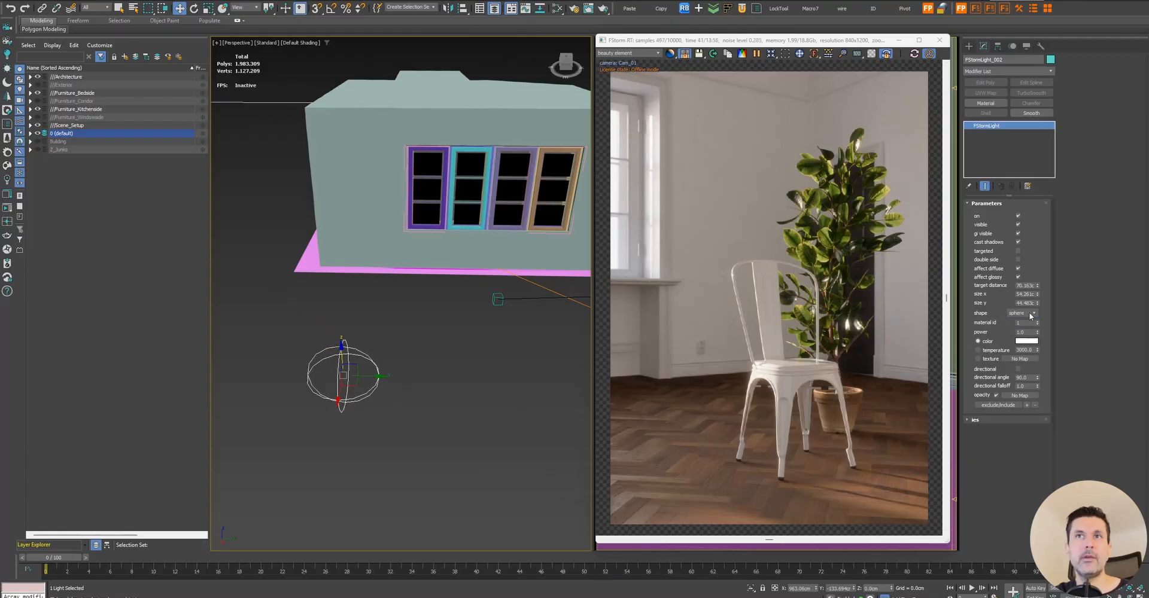
click(1031, 314)
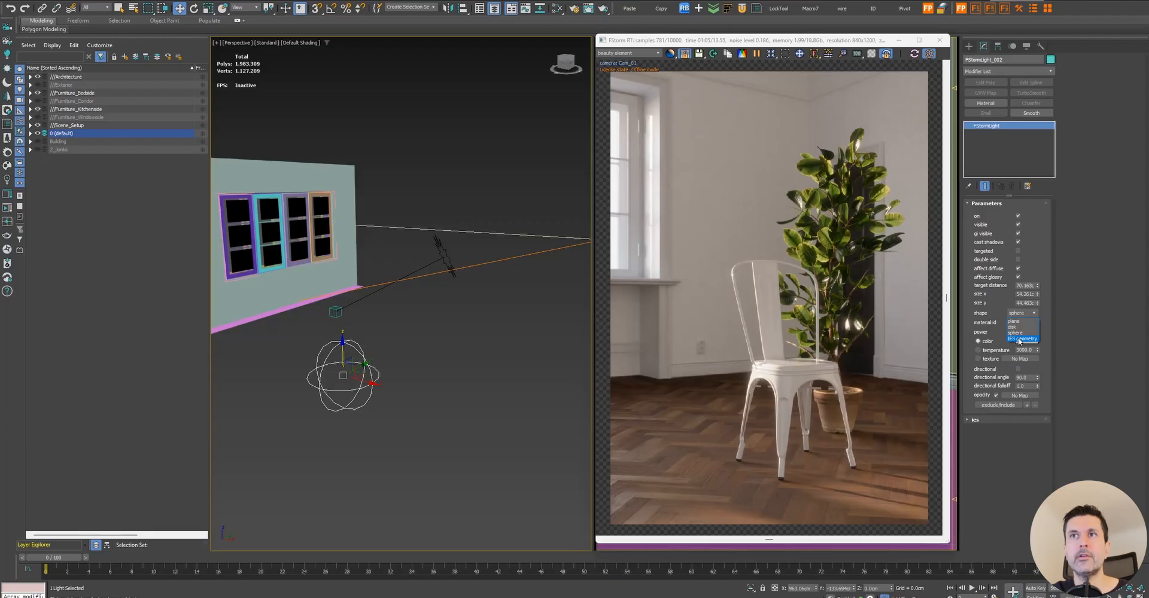
click(1020, 339)
click(1003, 420)
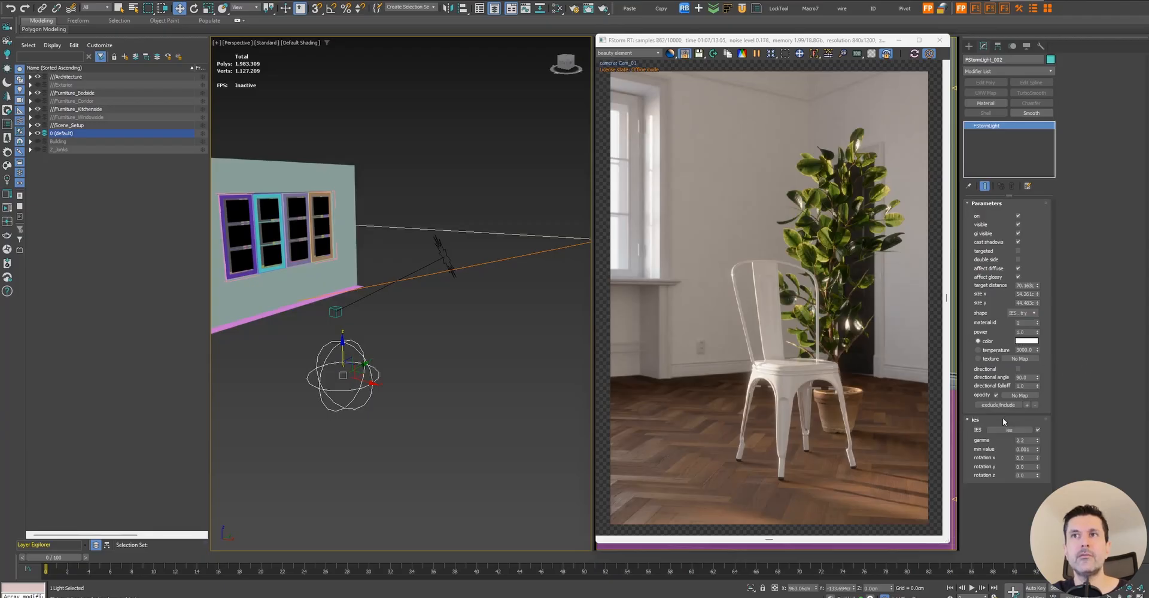
click(996, 420)
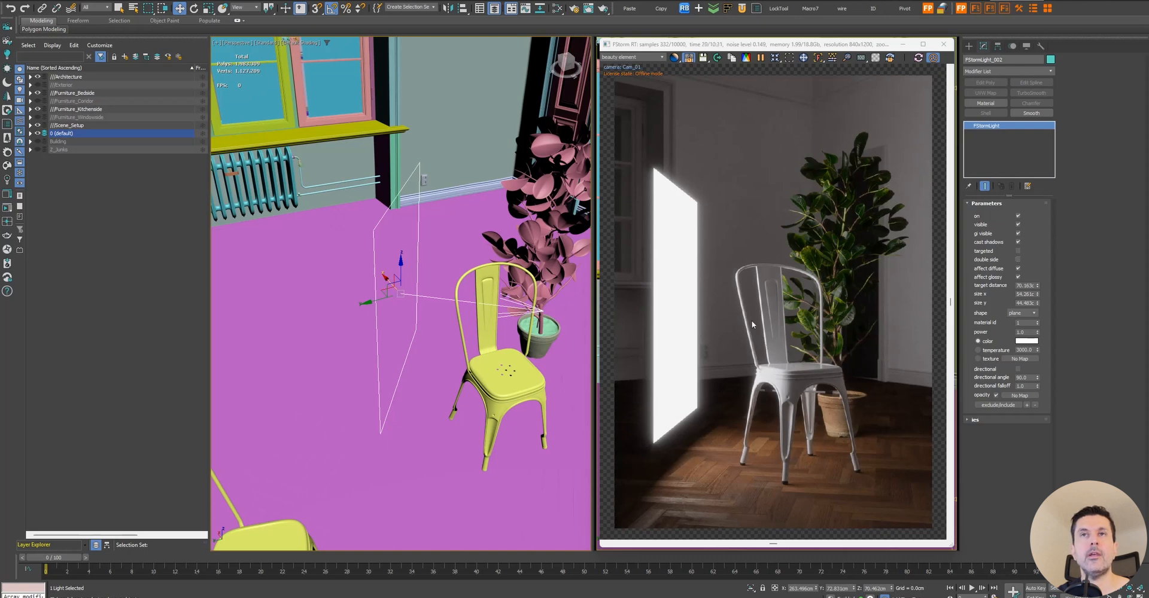
- Try the selected light's on, visible, GI visible and cast shadows options off and back on in the RT render
click(1018, 216)
click(1018, 217)
click(1019, 225)
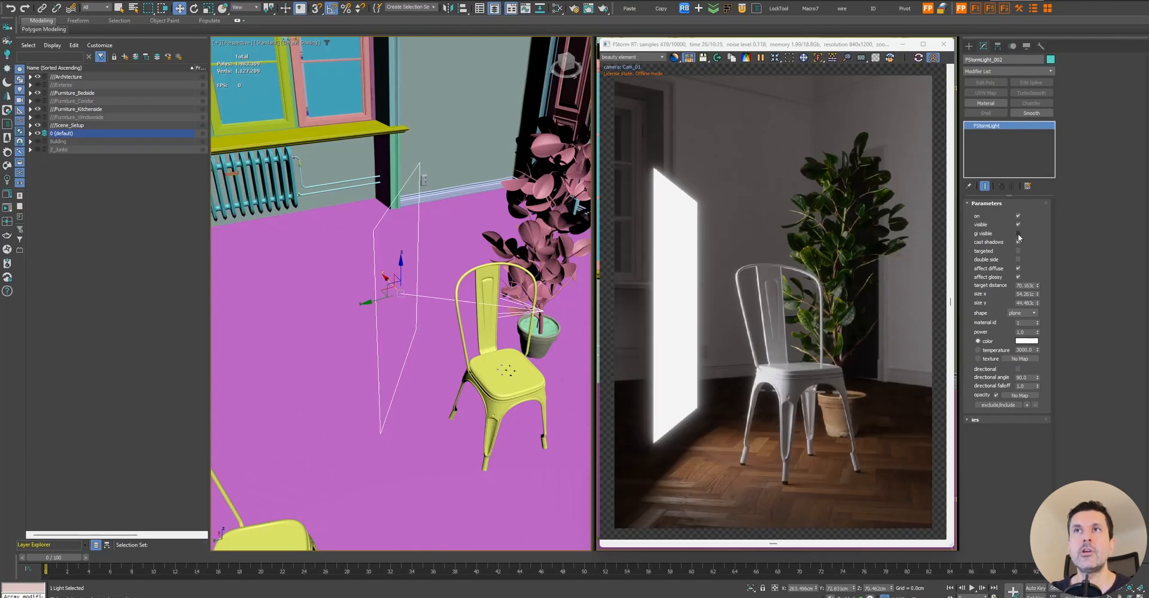
click(1019, 234)
click(1018, 242)
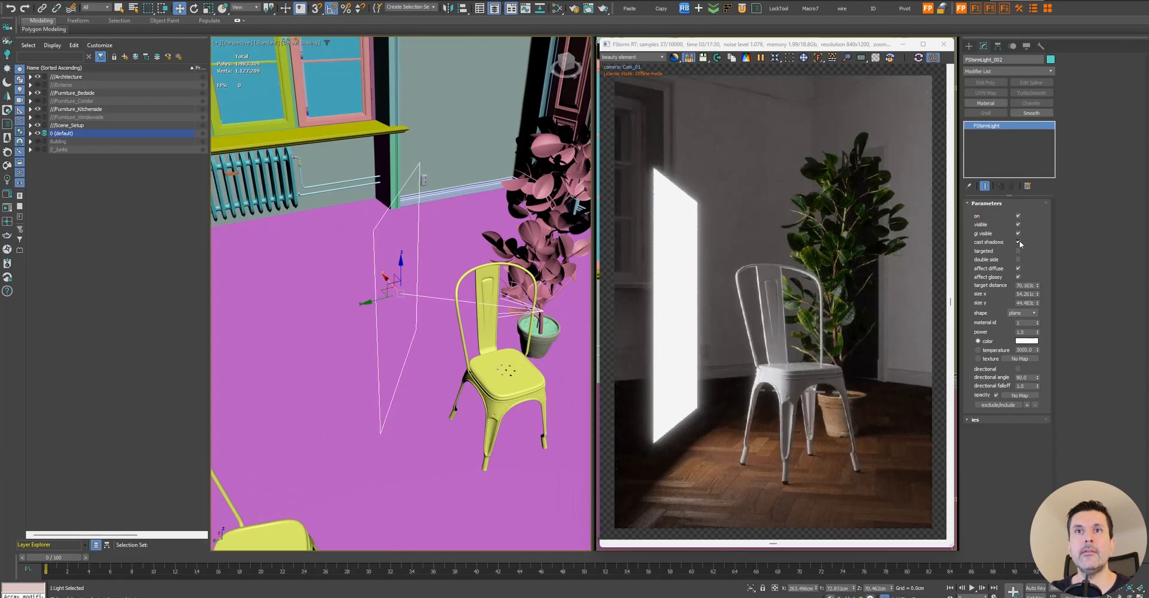
click(1019, 241)
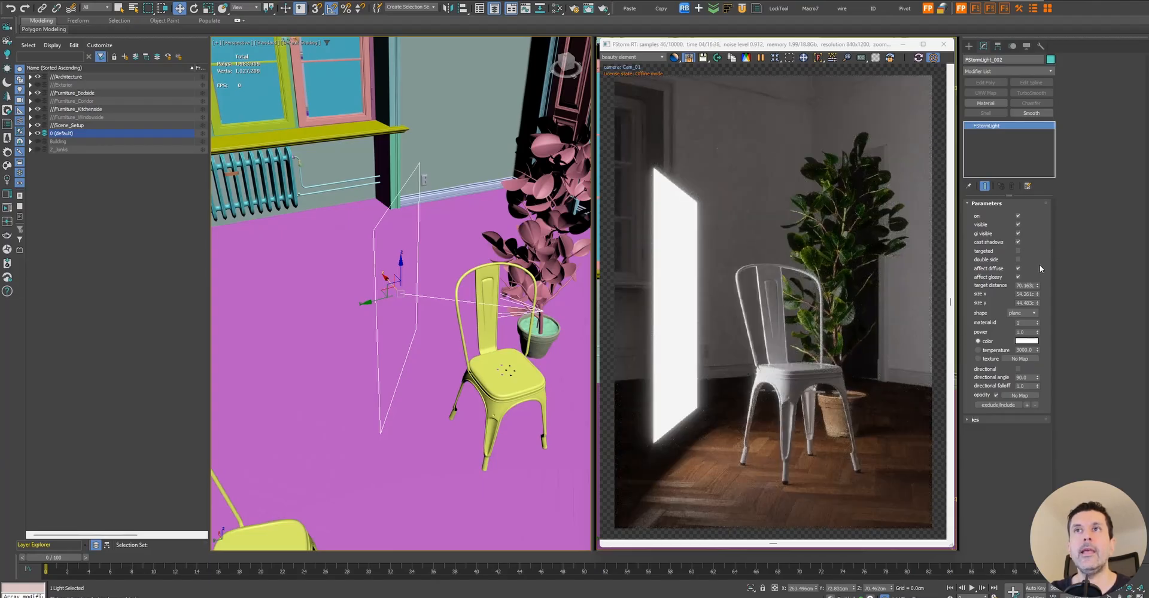
- Try the light's targeted and double side options, switching each back off
click(1018, 251)
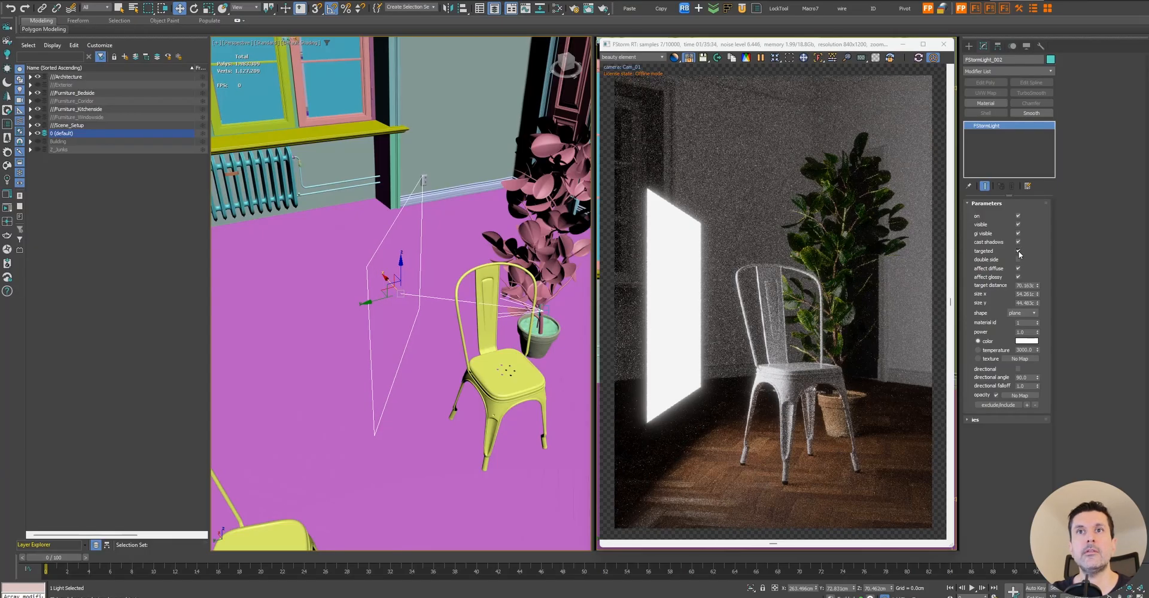
click(1017, 251)
middle_drag(382, 321, 378, 319)
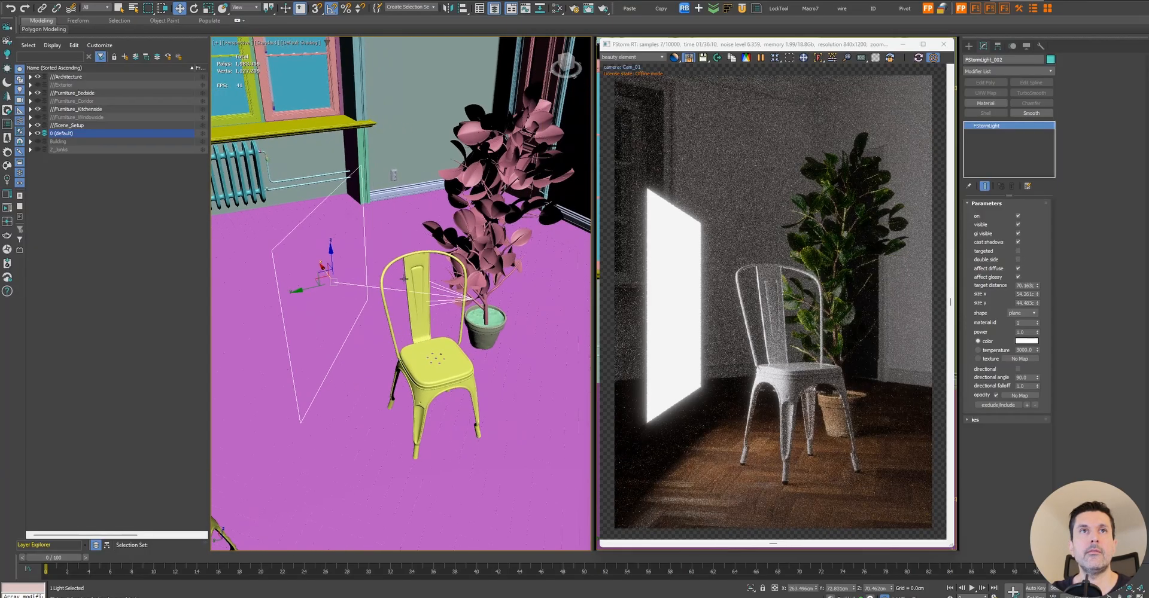
click(1018, 260)
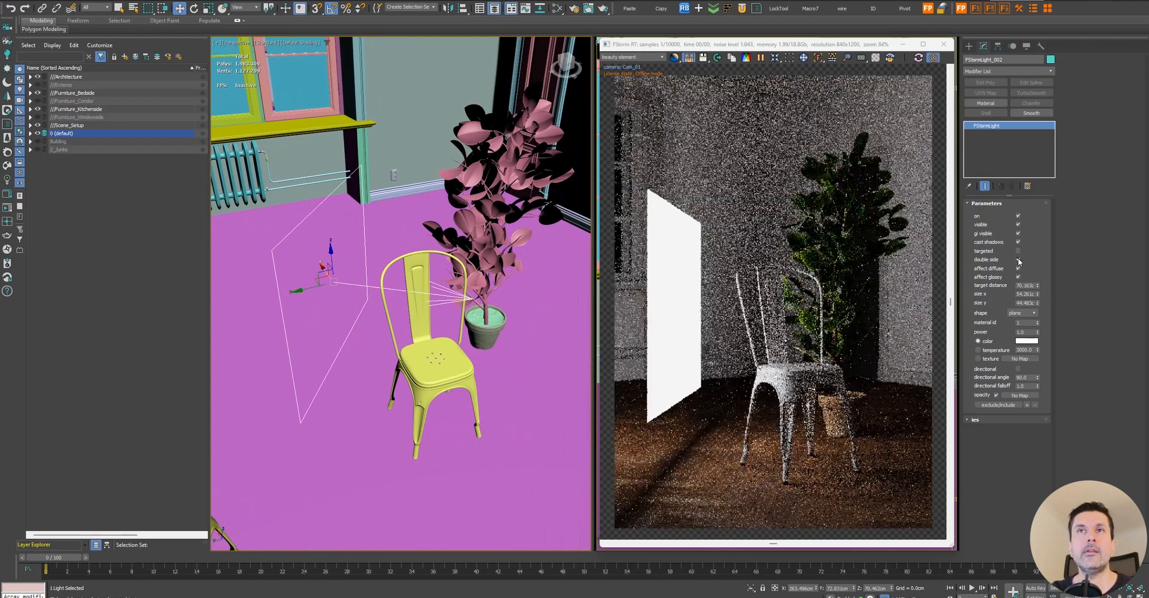
click(1017, 260)
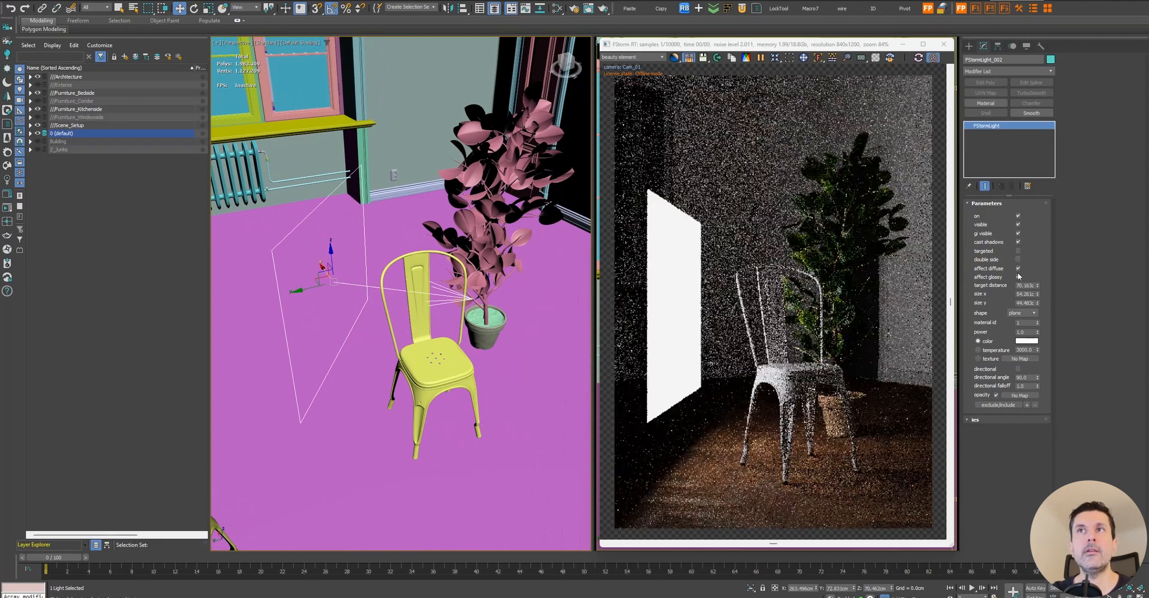
- Try disabling the light's affect diffuse and affect glossy options one at a time, restoring each
click(1018, 268)
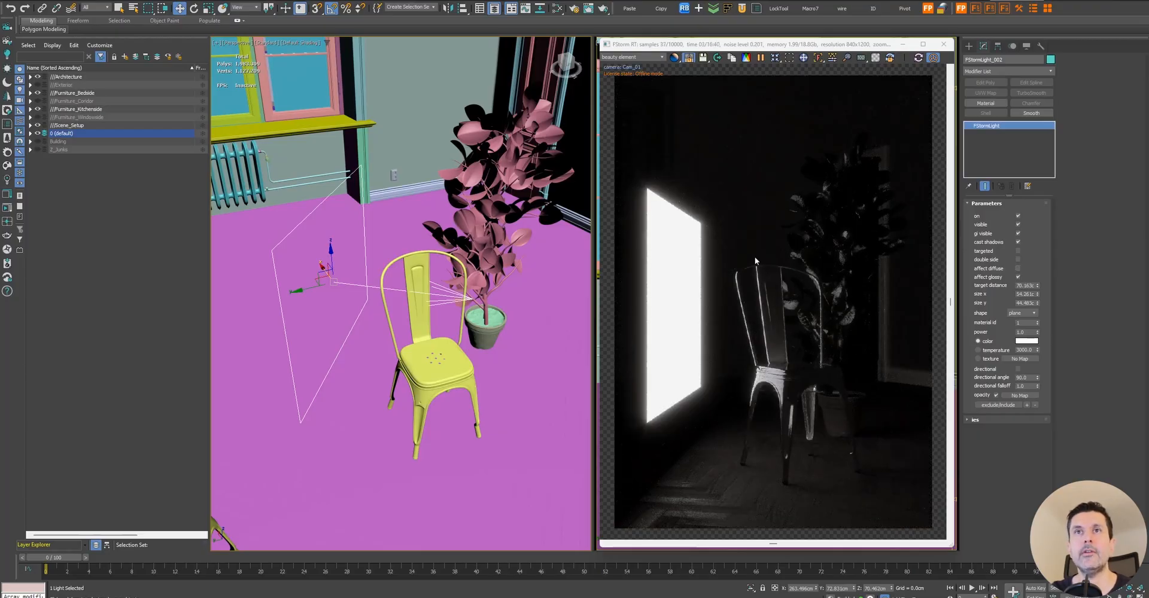
click(1018, 269)
click(1018, 277)
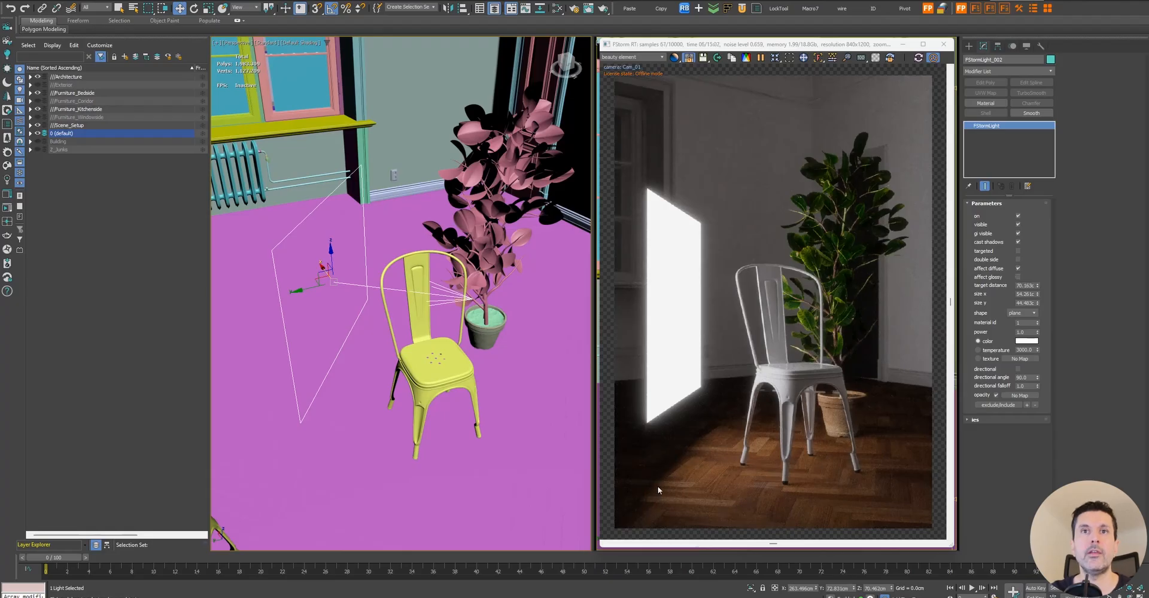
click(1018, 277)
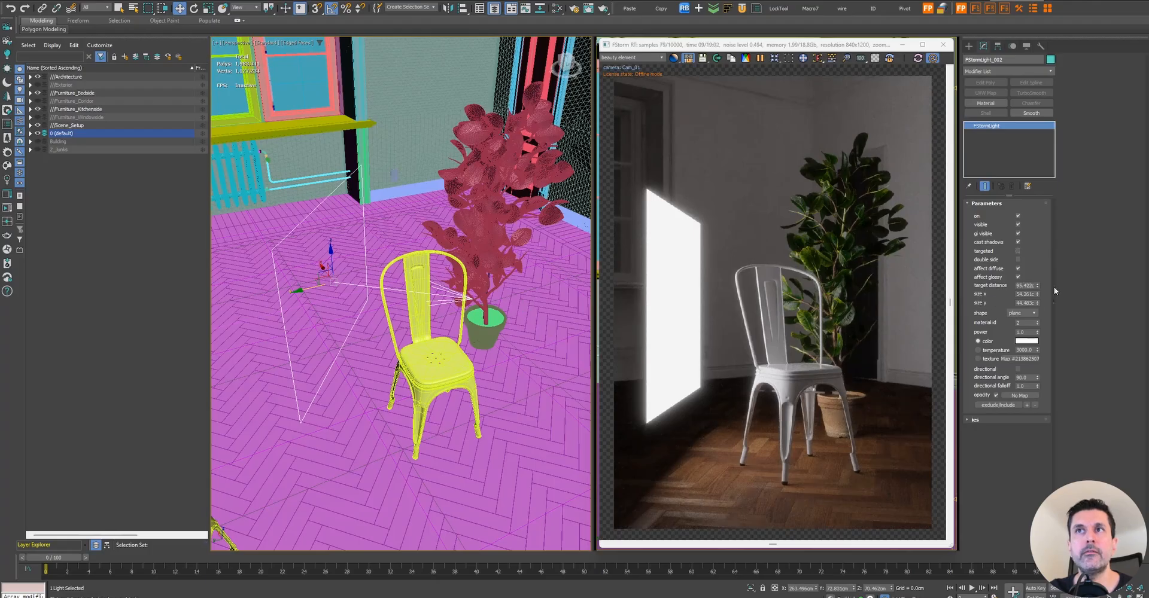
- Set the plane light's size x and size y to 50 cm
double_click(1026, 294)
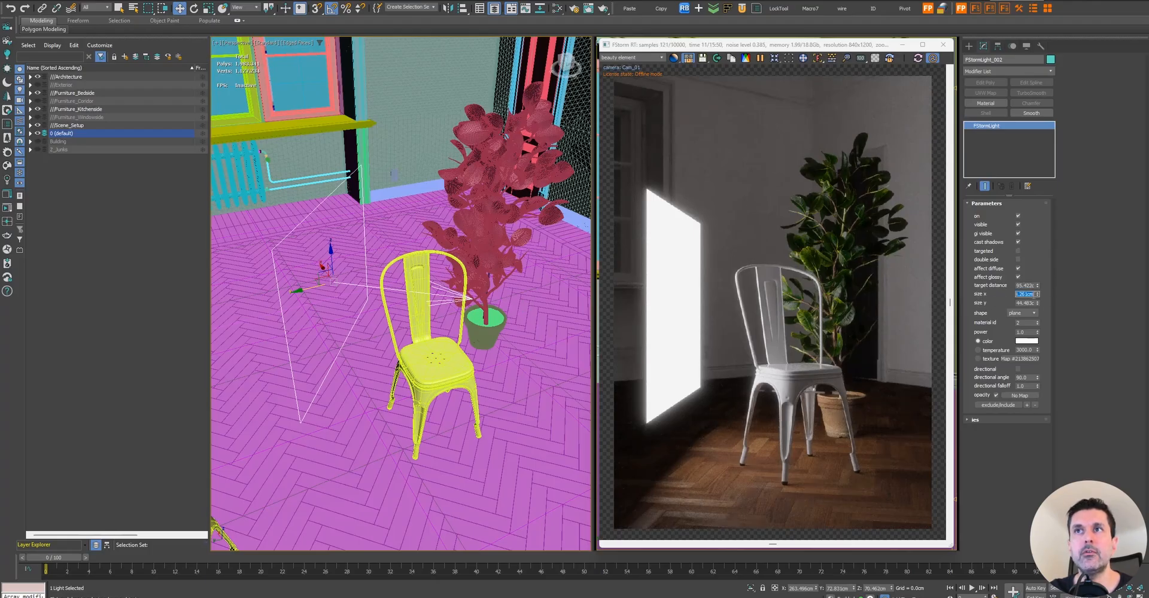
text(50)
key(Tab)
text(50)
key(Return)
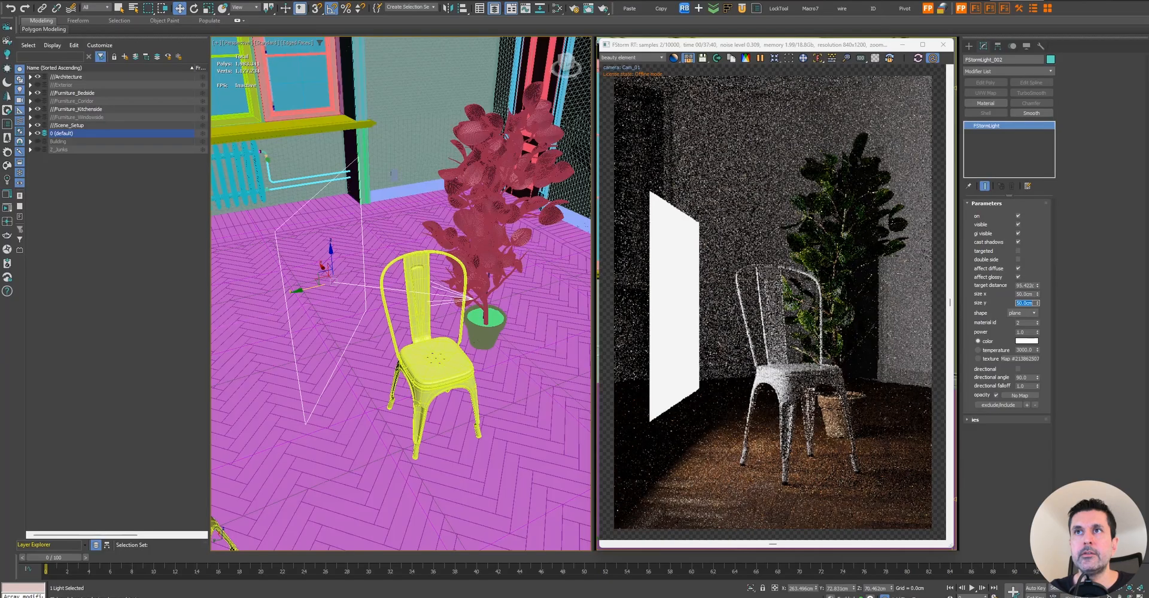
- Reduce the plane light's size x and size y to 30 cm
double_click(1033, 295)
text(30)
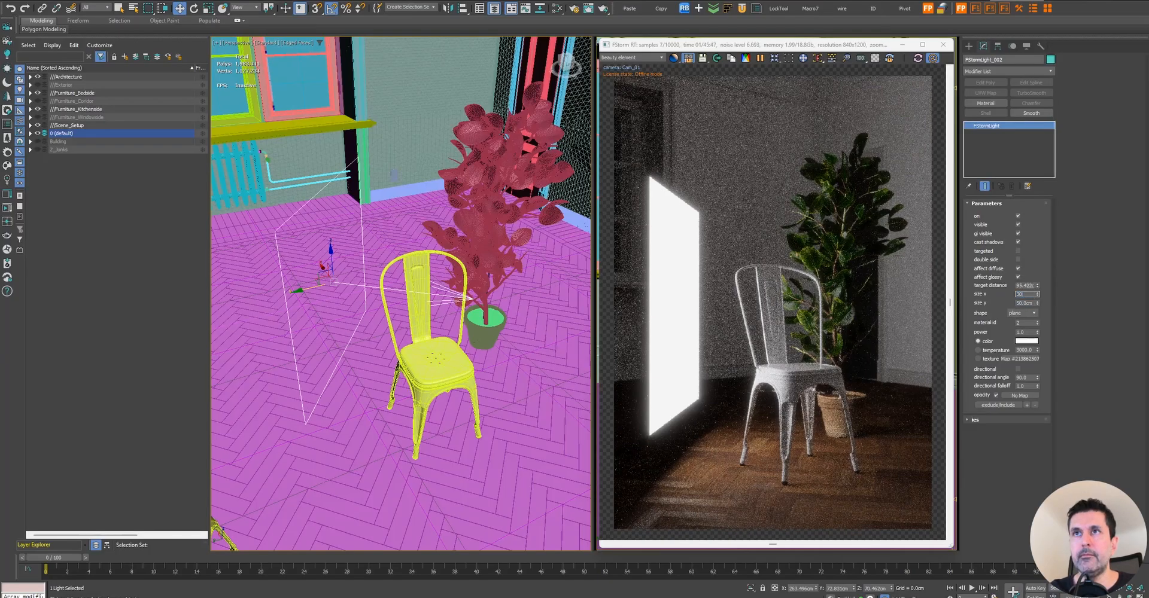
key(Tab)
text(30)
key(Return)
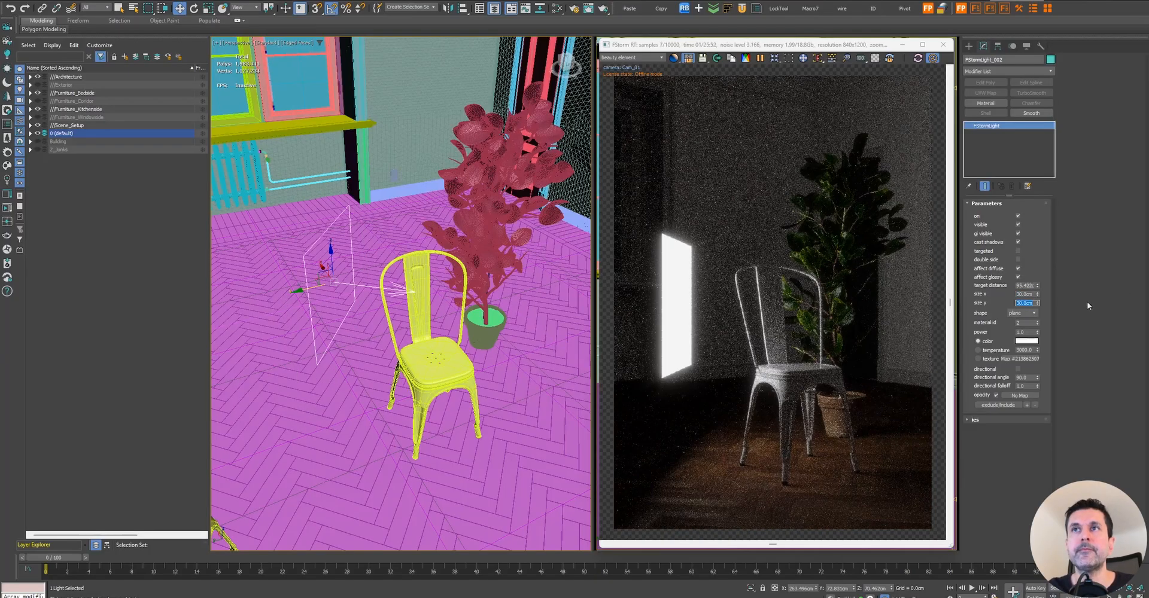
- Try the sphere shape on the 30 cm light and return it to a plane
click(1021, 313)
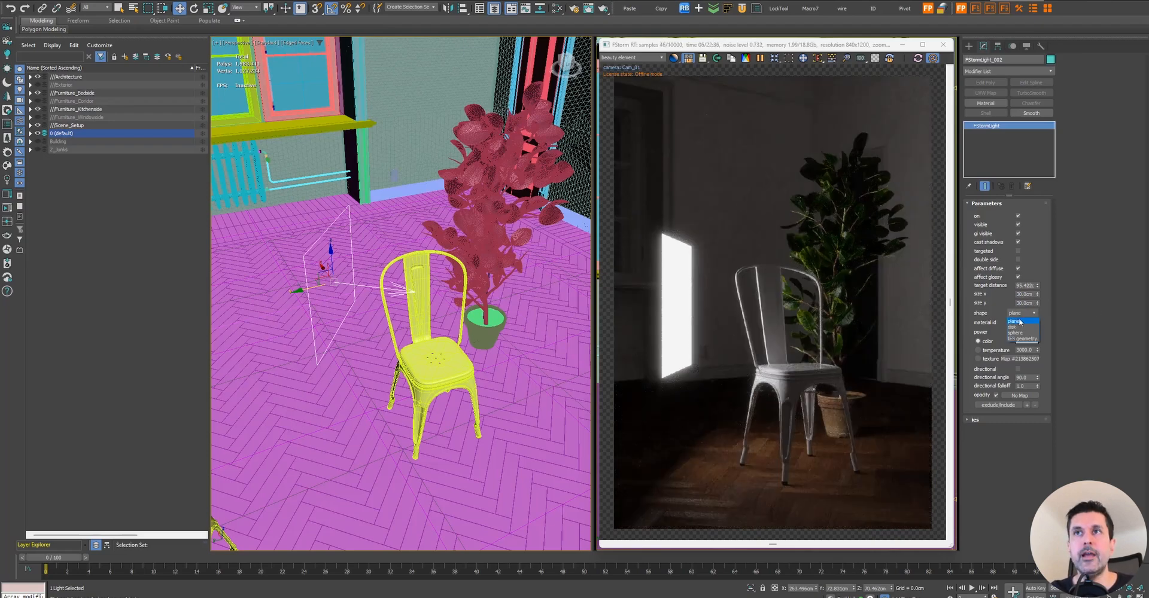
click(1027, 332)
click(1022, 313)
click(1023, 333)
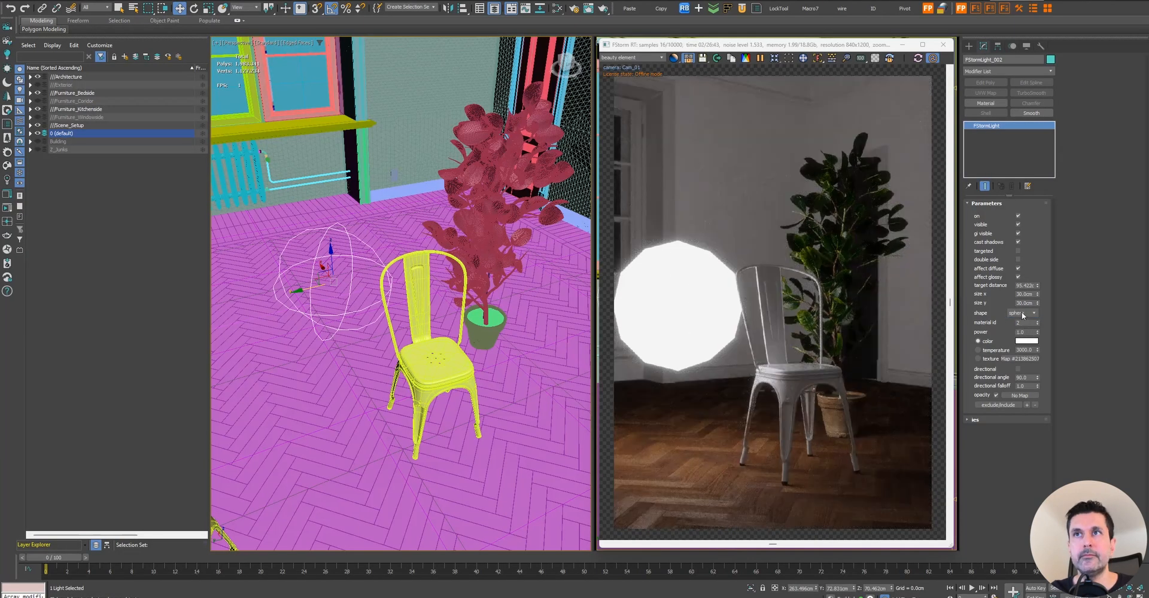
click(1021, 313)
click(1021, 320)
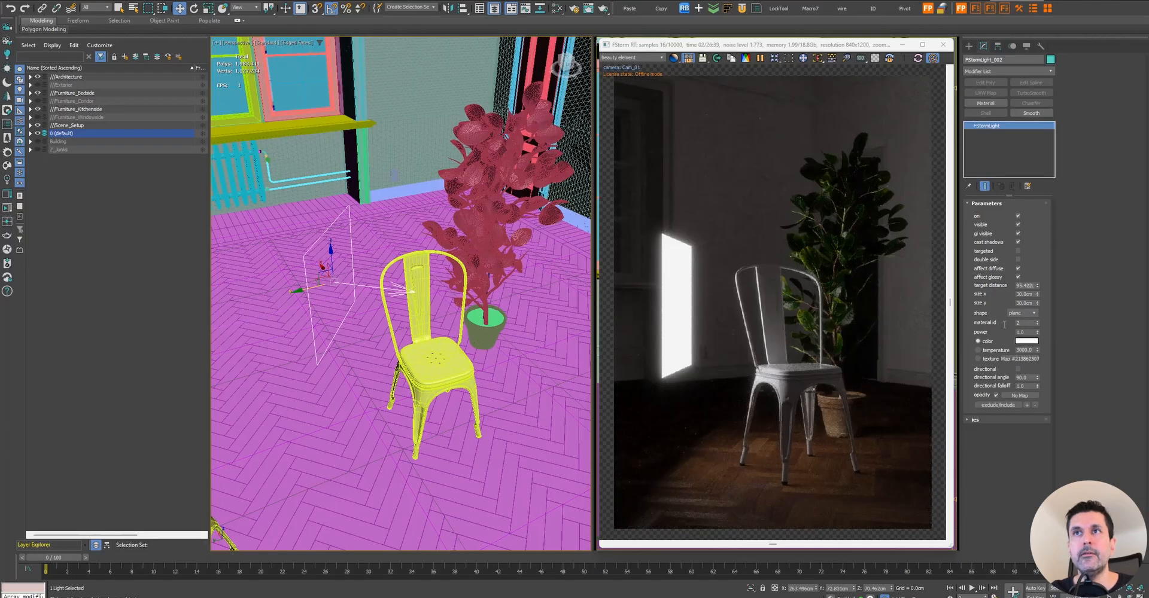
- Set the light's material ID to 1 and show the FStormMultiTex map's parameters in the Slate Material Editor
click(1037, 324)
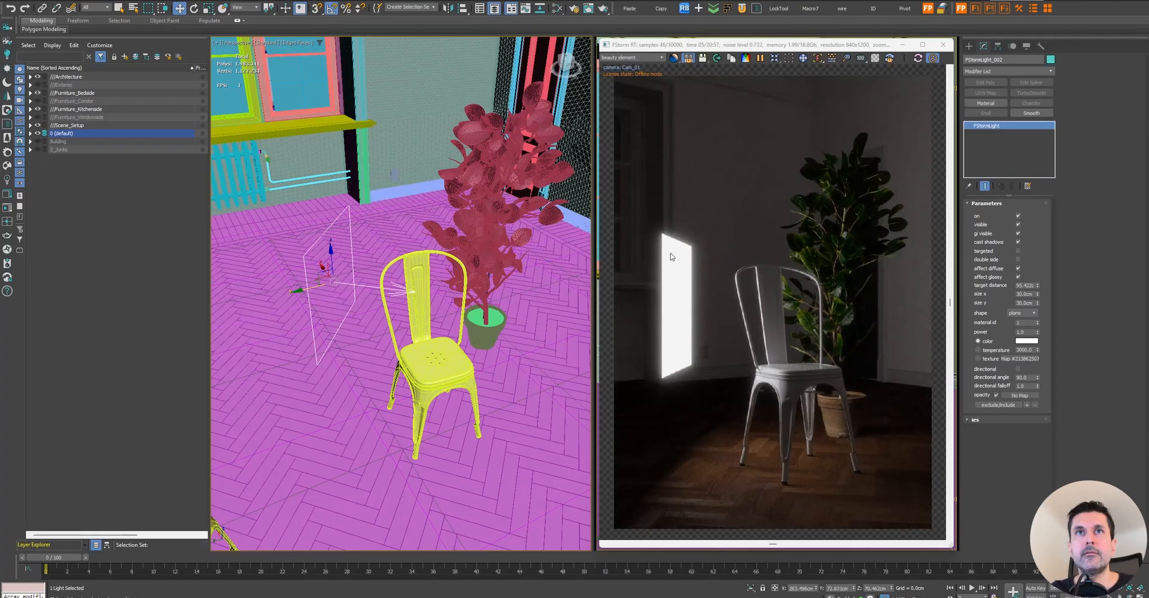
click(558, 8)
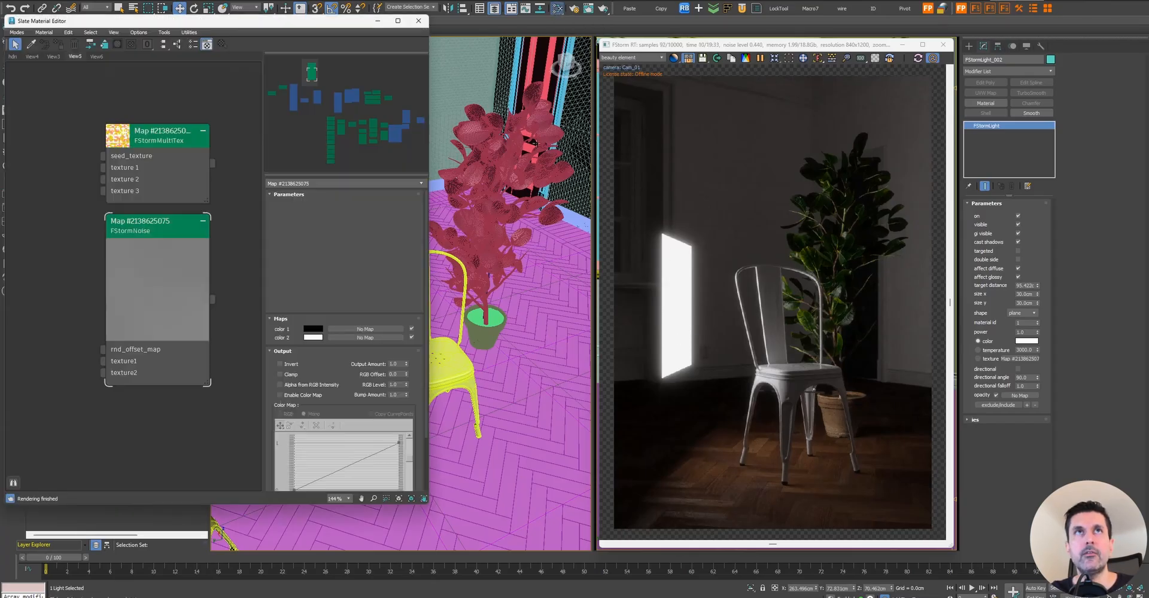
drag(264, 26, 408, 53)
click(306, 157)
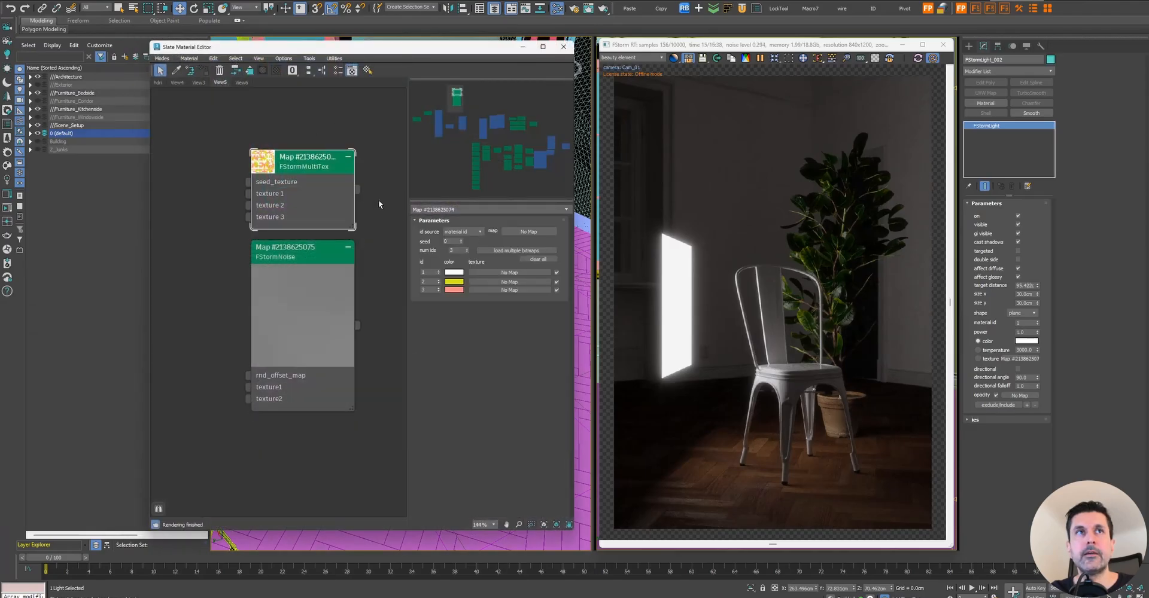
- Try the FStormMultiTex map as the light's texture with material ID 3, and clear it in favor of the plain color
drag(357, 189, 1020, 359)
click(554, 322)
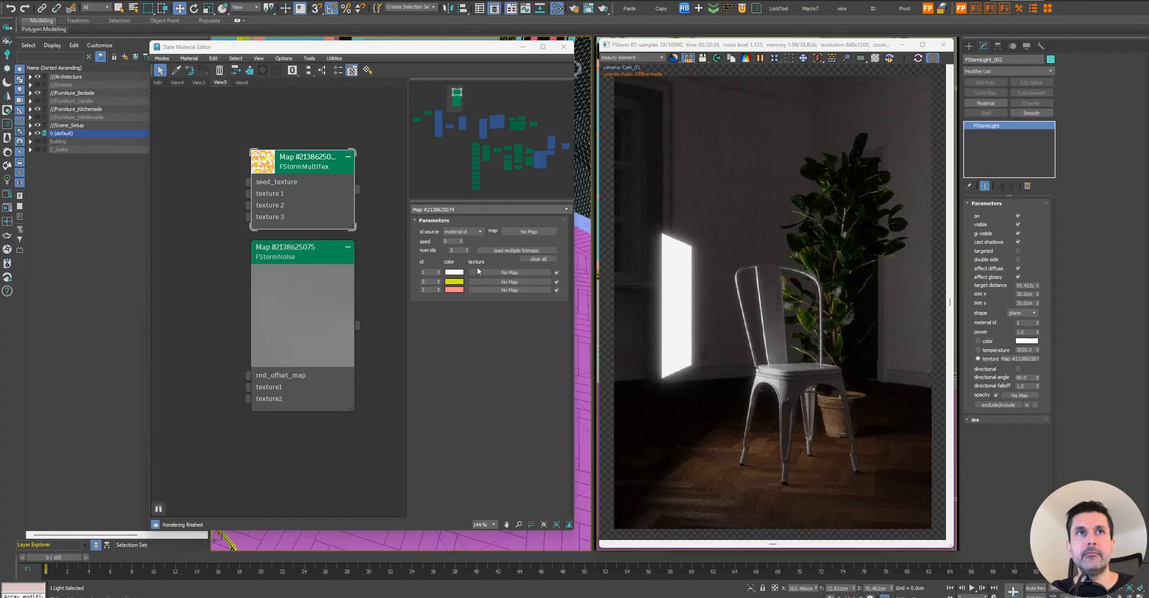
click(1038, 322)
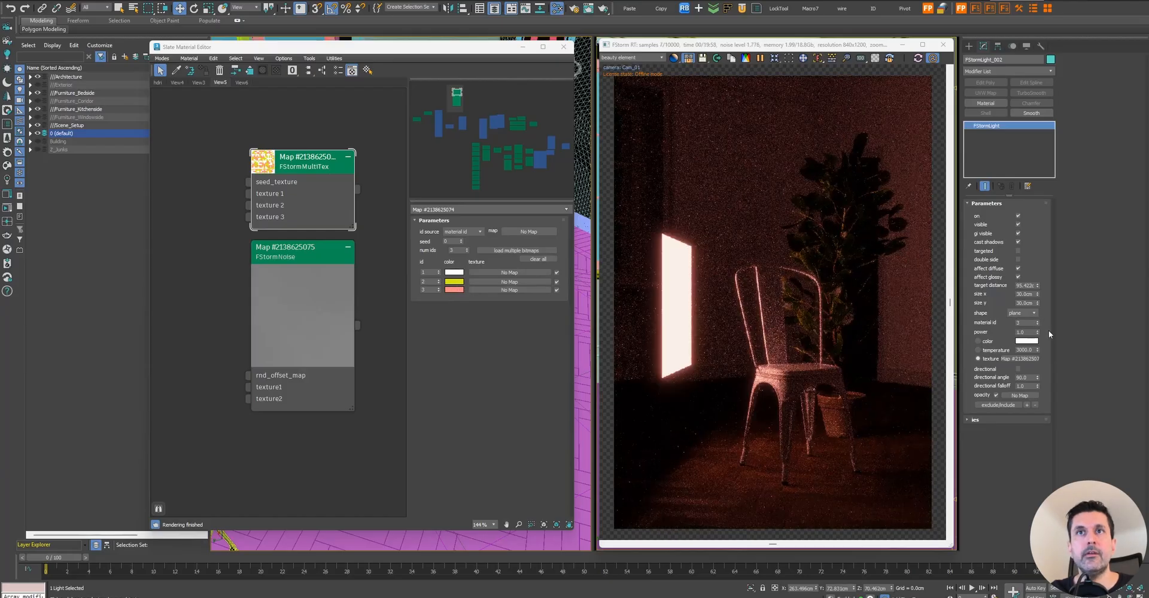
click(987, 343)
right_click(1017, 359)
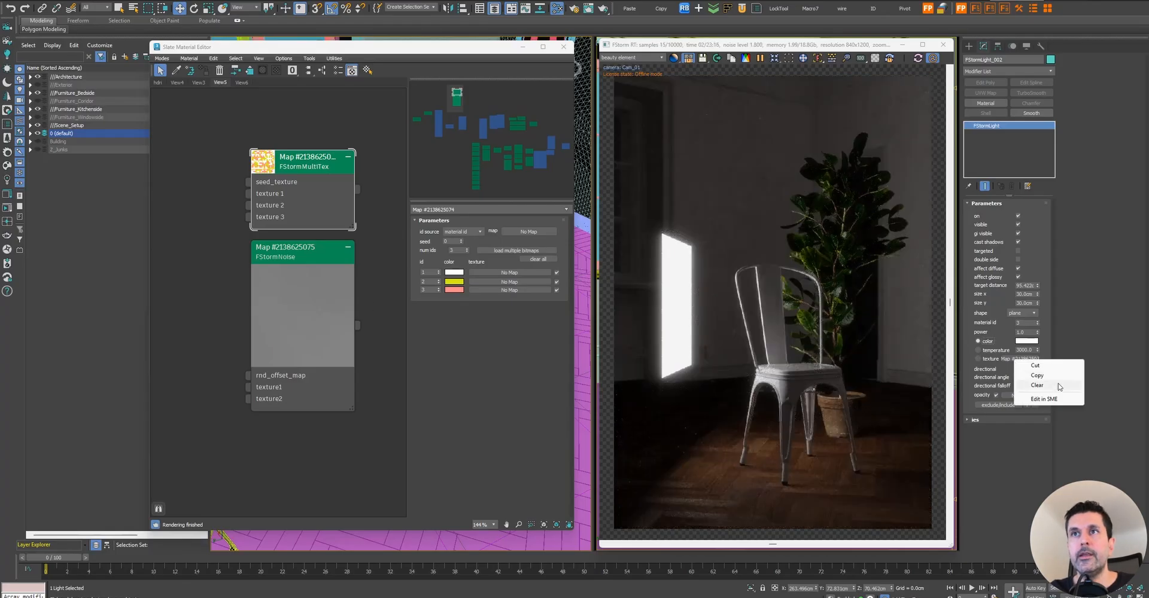
click(1058, 386)
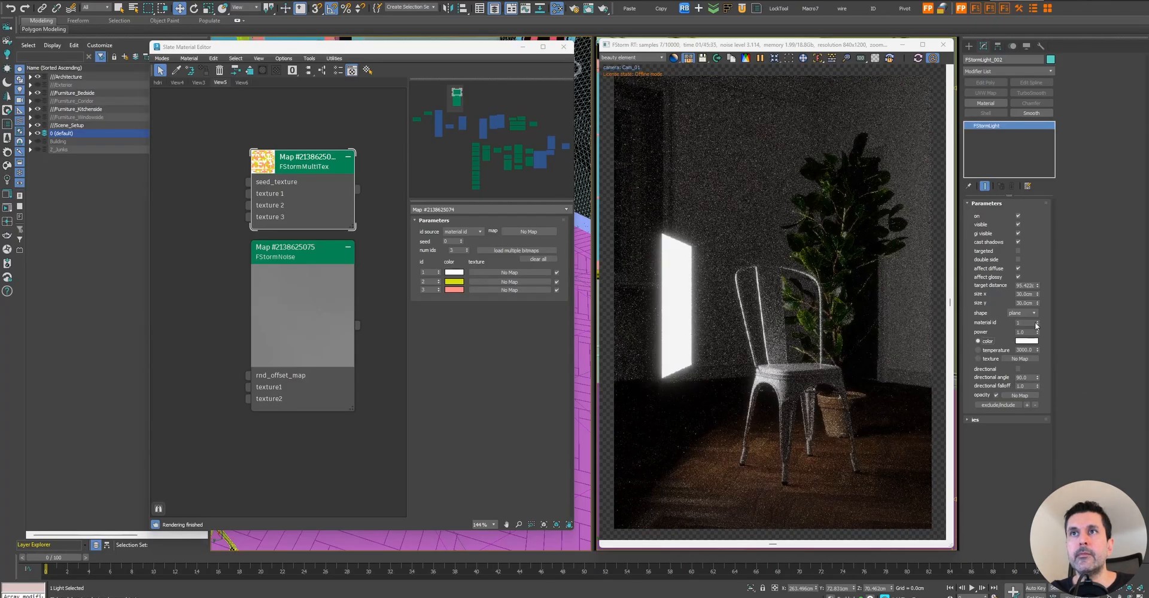
- Try a light power of 10 and return the power to 1
double_click(1031, 332)
text(10)
key(Return)
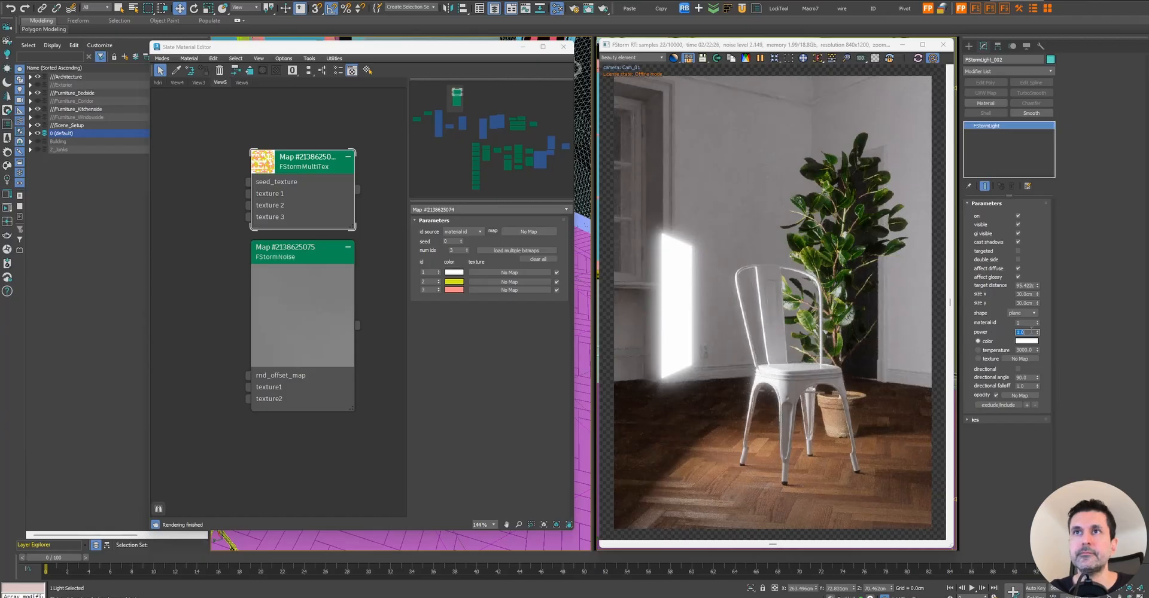
text(1)
key(Return)
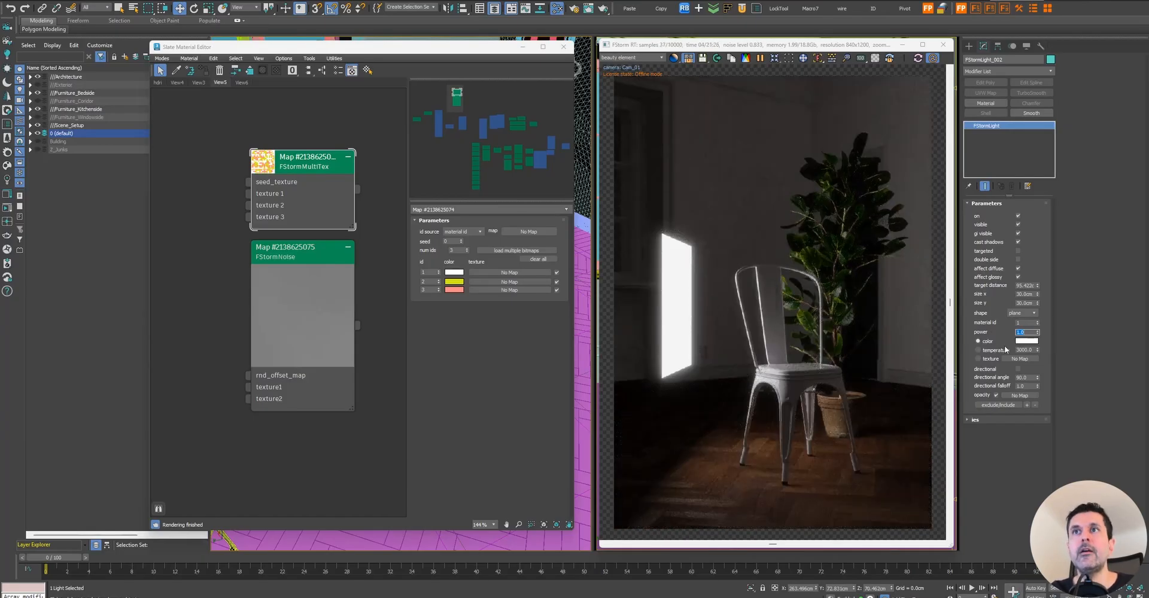
- Switch the light's color source to temperature and set it to 7500
click(996, 350)
double_click(1023, 350)
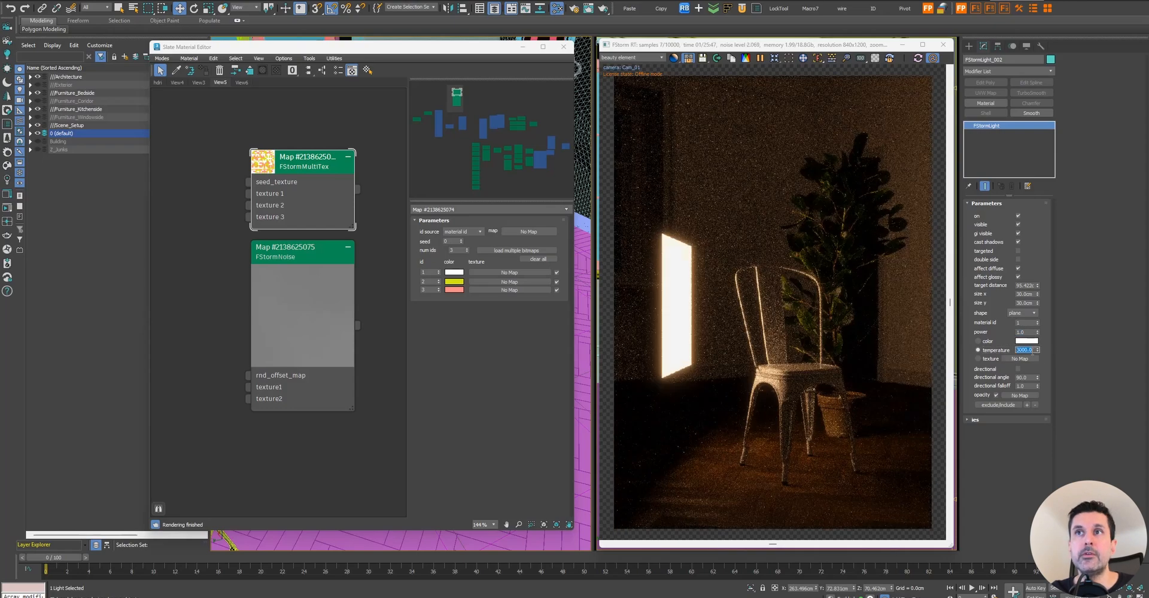
text(7)
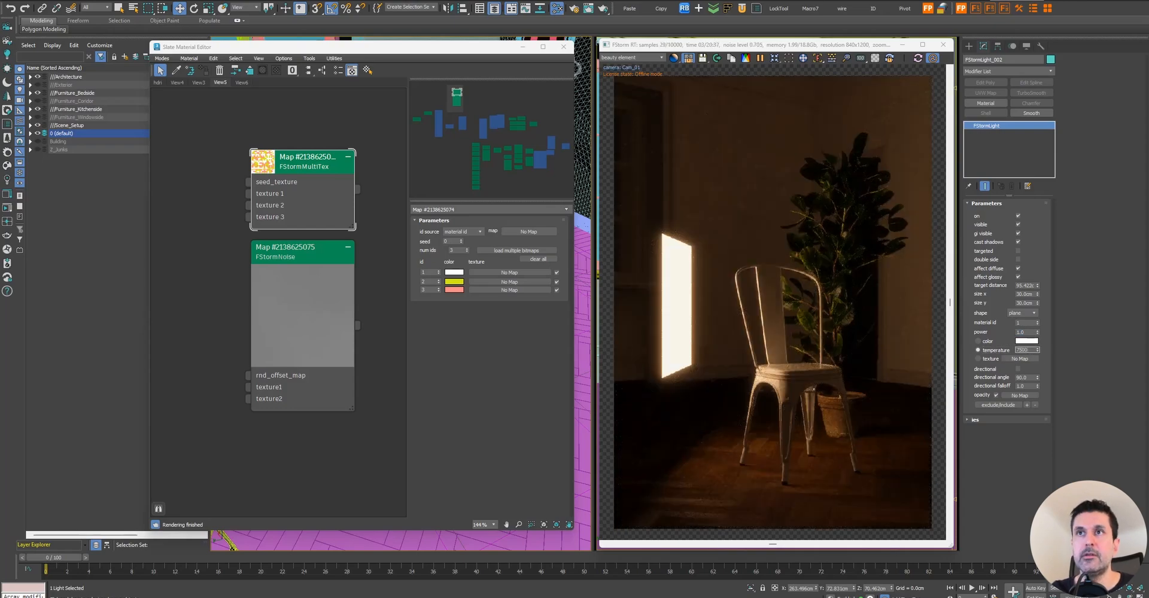
text(500)
key(Return)
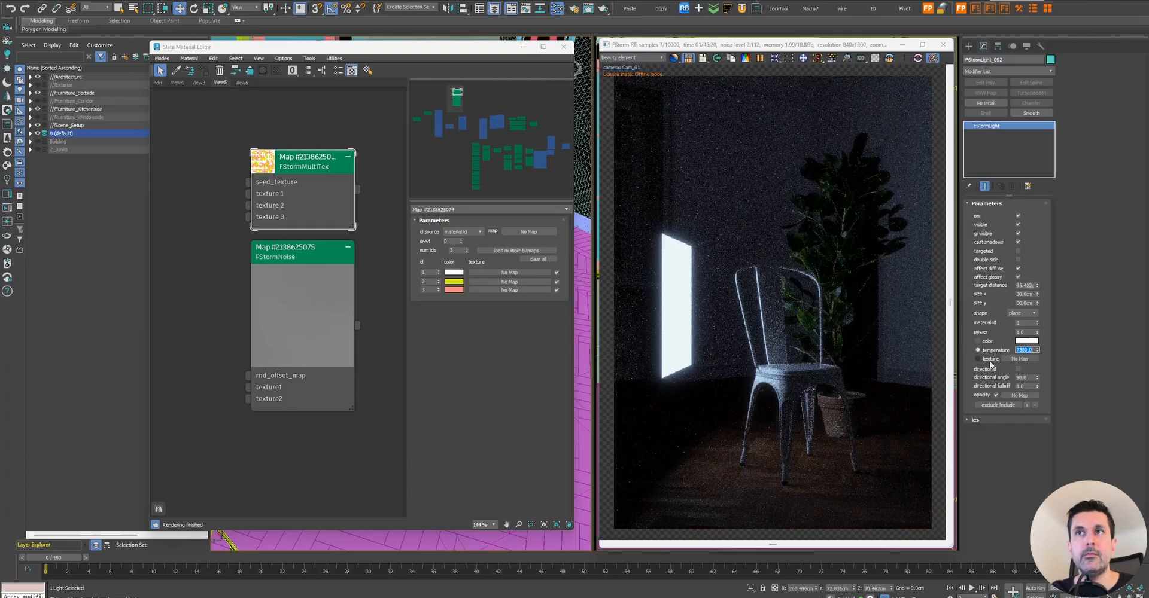
- Assign the FStormNoise map as the light's texture, check it in the render, and switch the light back to plain color
click(988, 359)
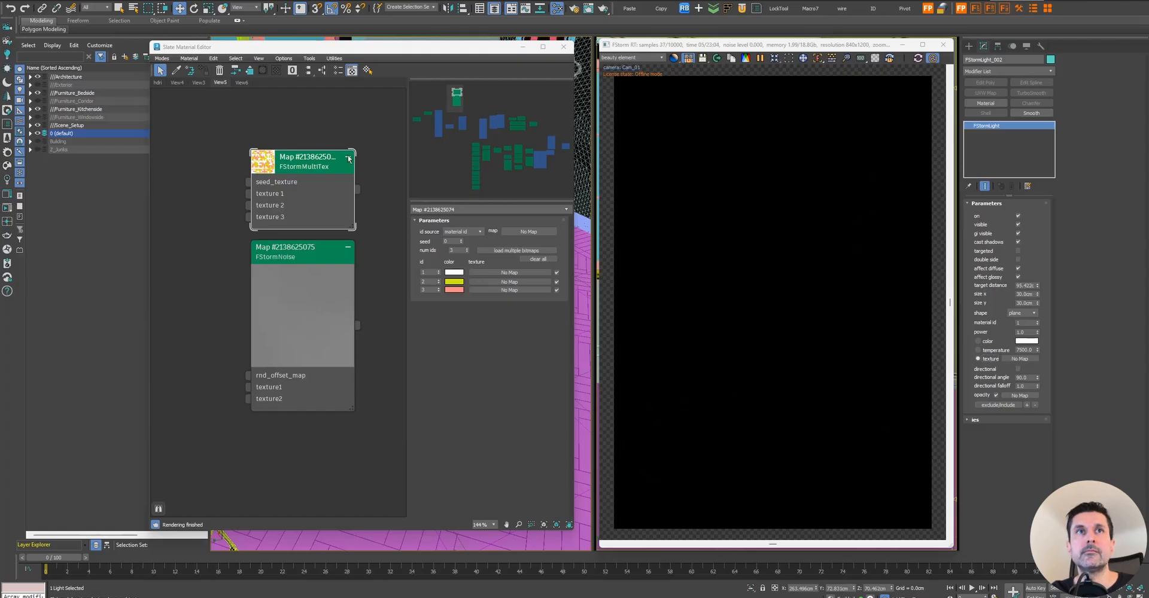
drag(358, 327, 1022, 360)
click(554, 322)
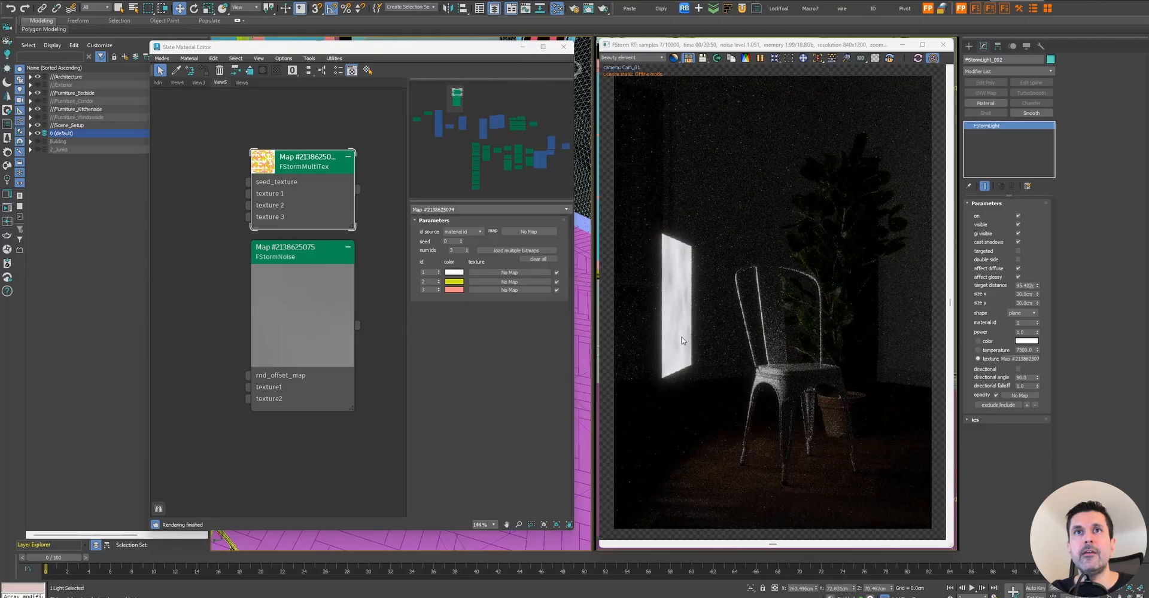
click(984, 341)
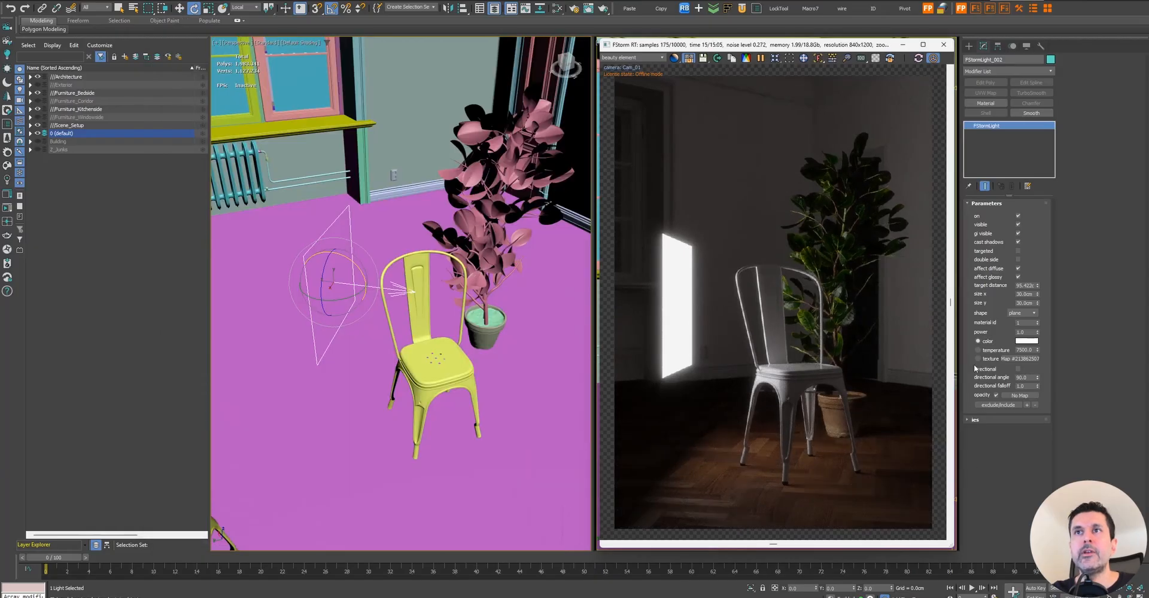
- Turn on the light's directional option with the camera view uncovered, and rotate the light to face away from the camera
drag(802, 37, 427, 37)
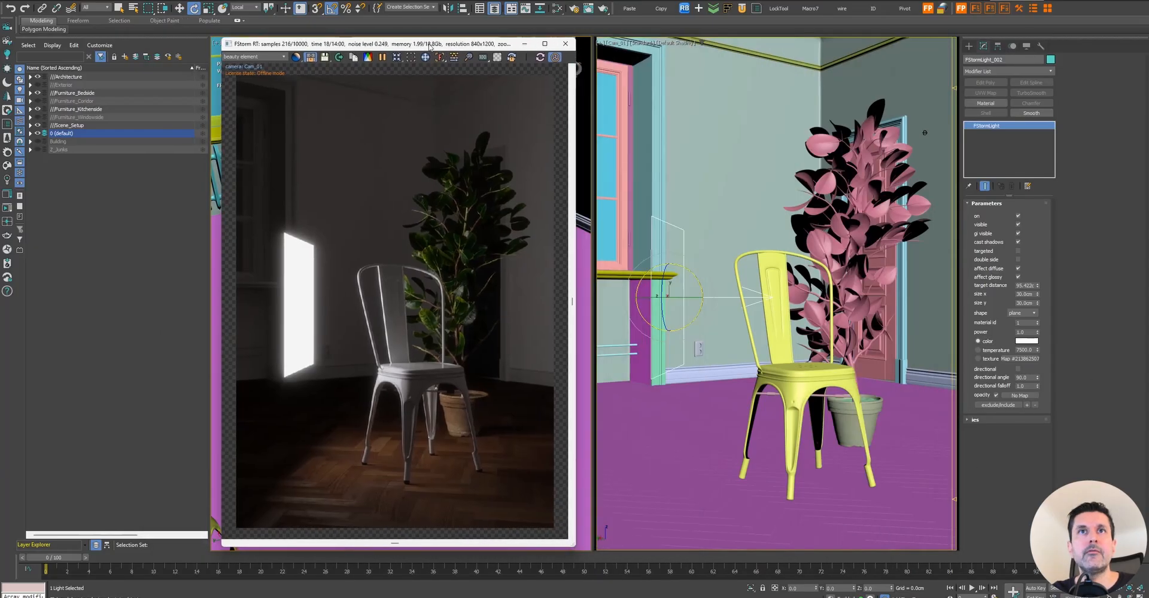
click(1017, 369)
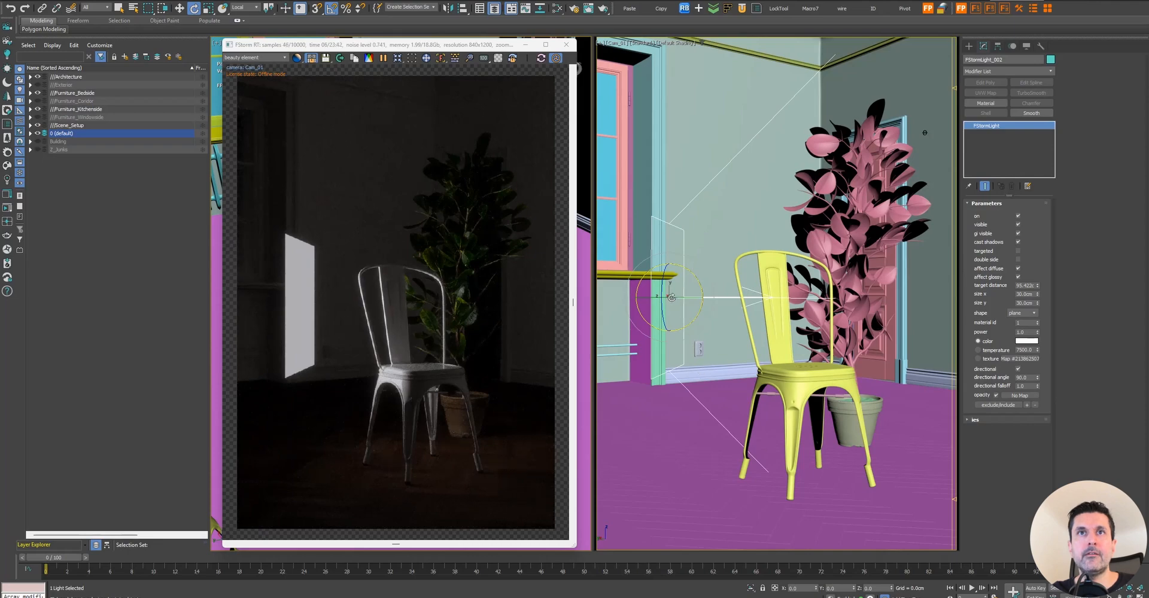
drag(671, 297, 691, 299)
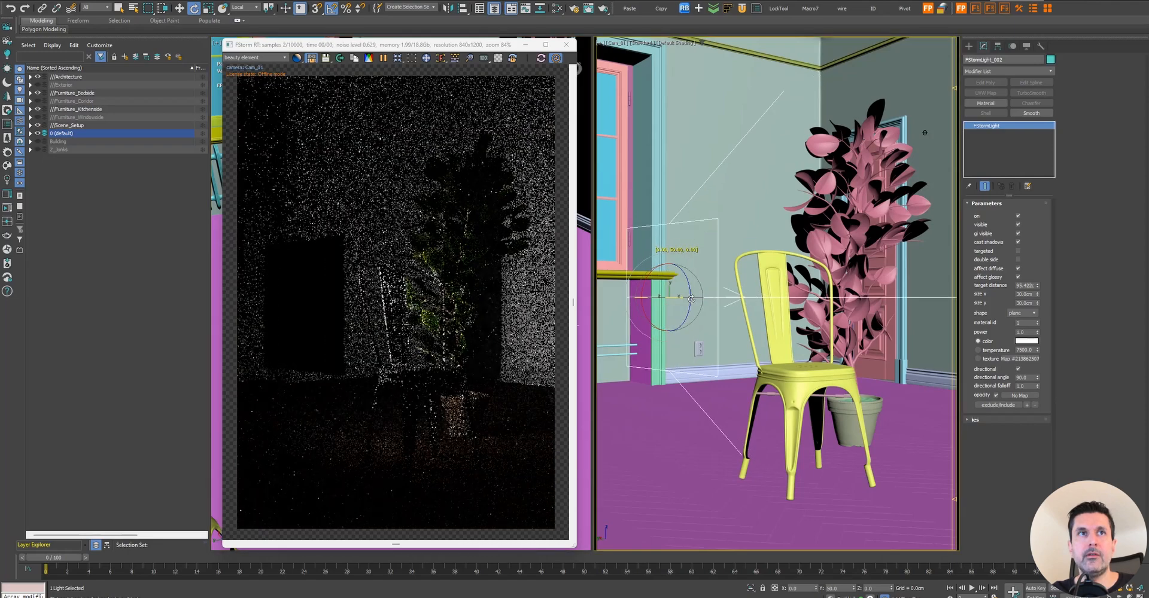
key(w)
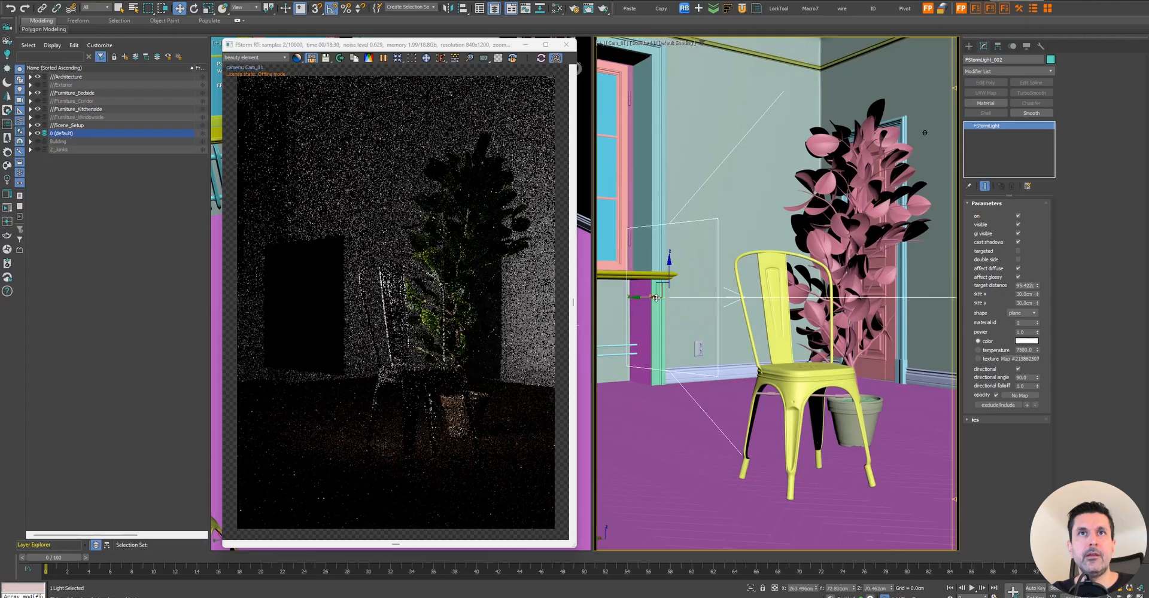
- In a Top wireframe view, move the light in front of the camera so it shines straight at the chair
drag(467, 48, 836, 43)
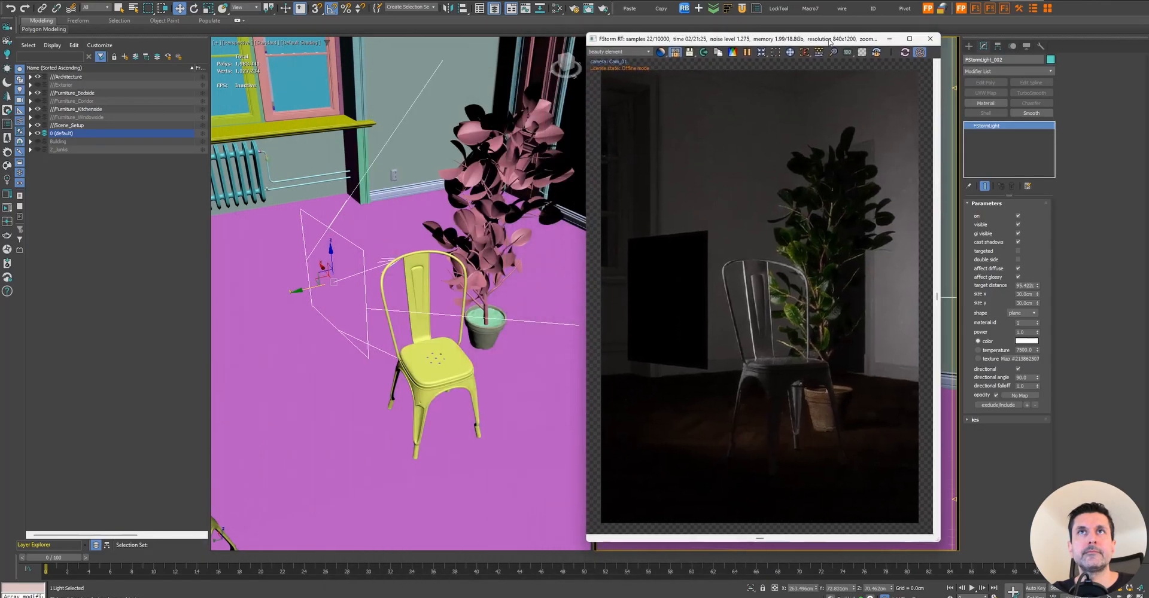
key(z)
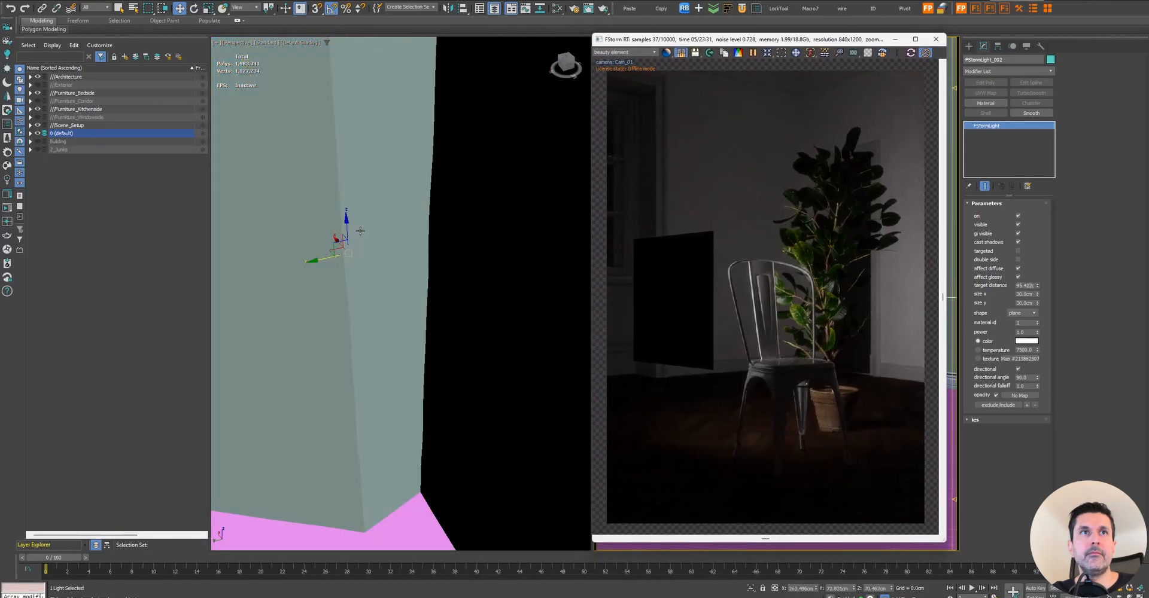
key(t)
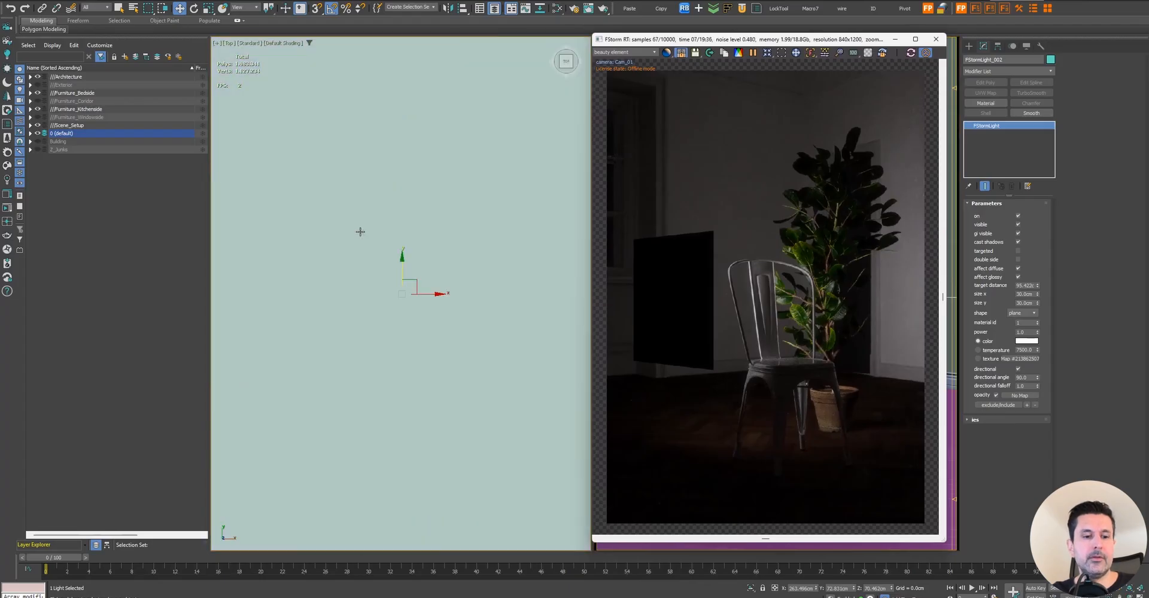
key(F3)
scroll(360, 233, down, 8)
drag(366, 236, 313, 227)
key(e)
key(w)
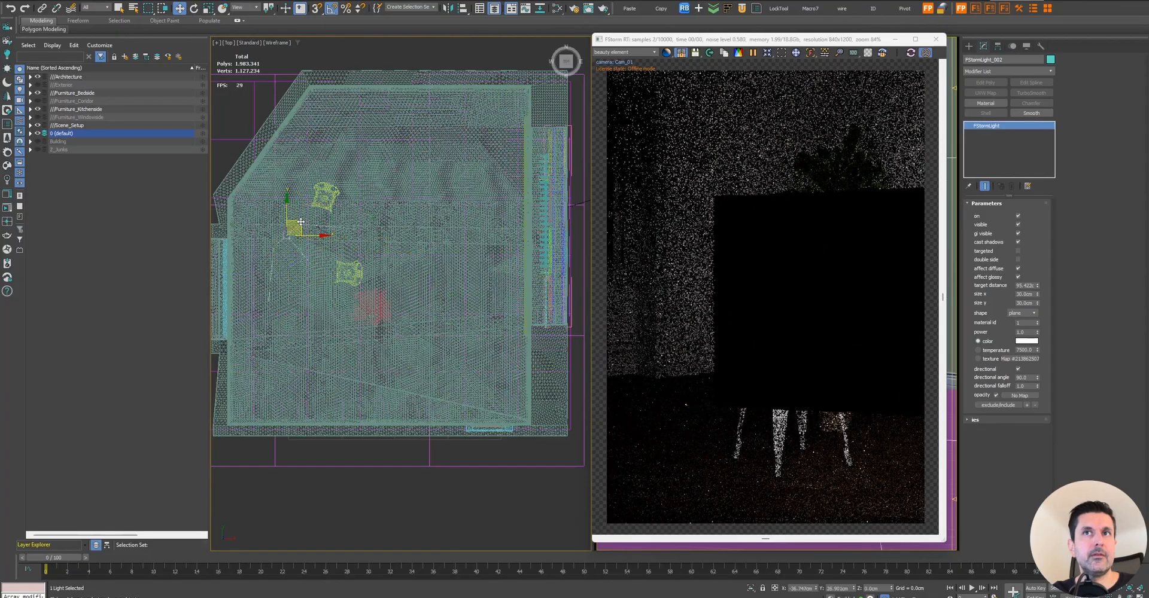
key(e)
drag(302, 218, 291, 208)
key(w)
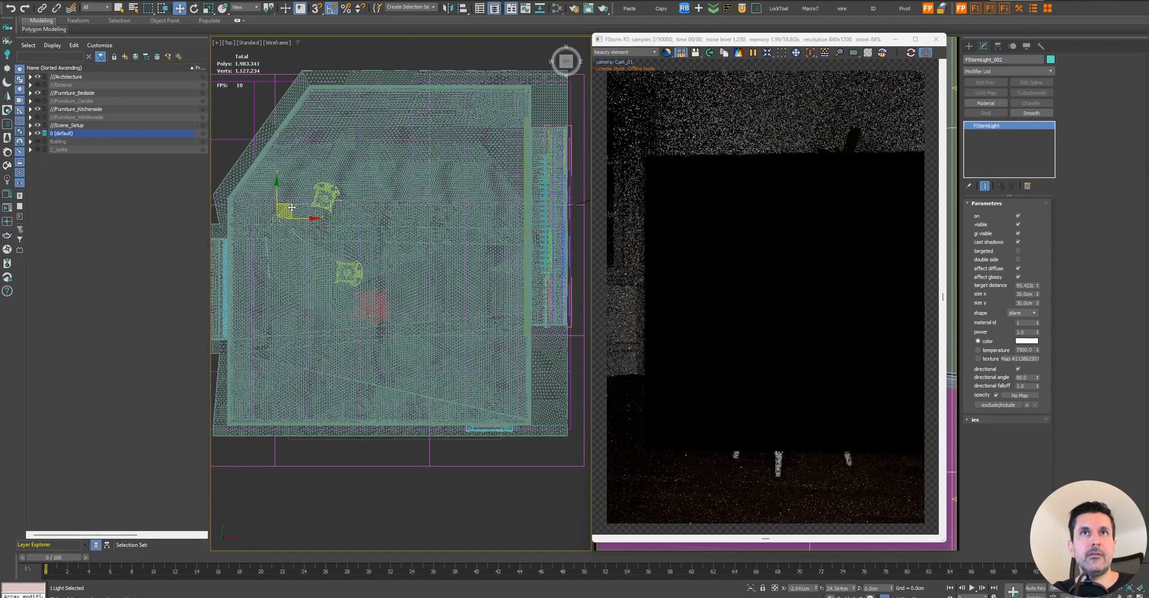
drag(291, 208, 297, 205)
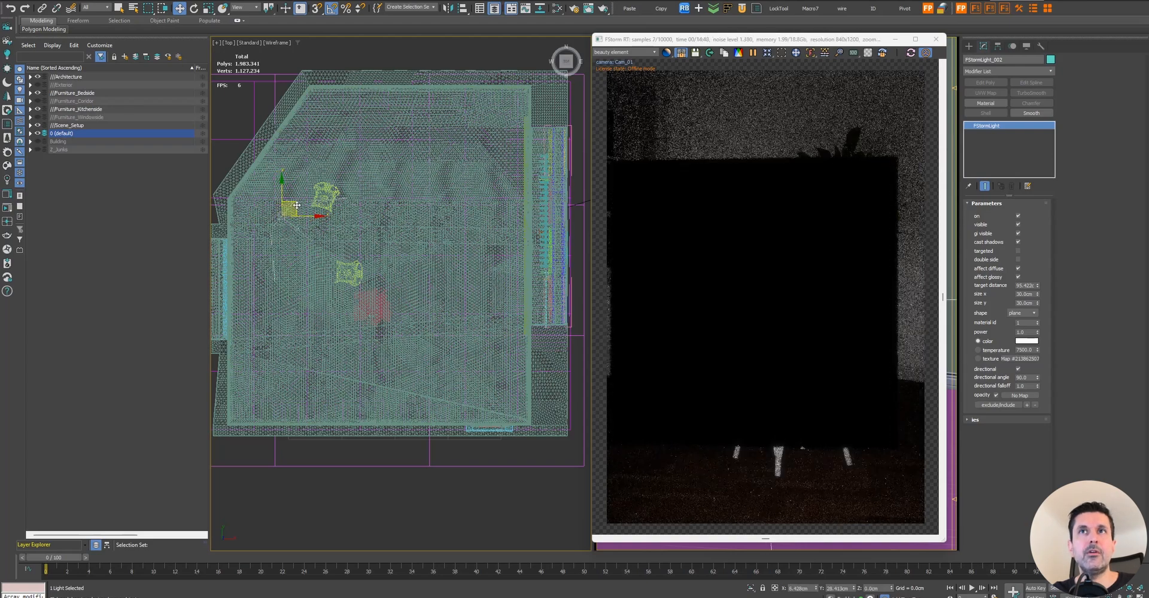
- Select Cam_01 and raise its near clipping distance past the light so the camera sees the chair
drag(867, 43, 504, 45)
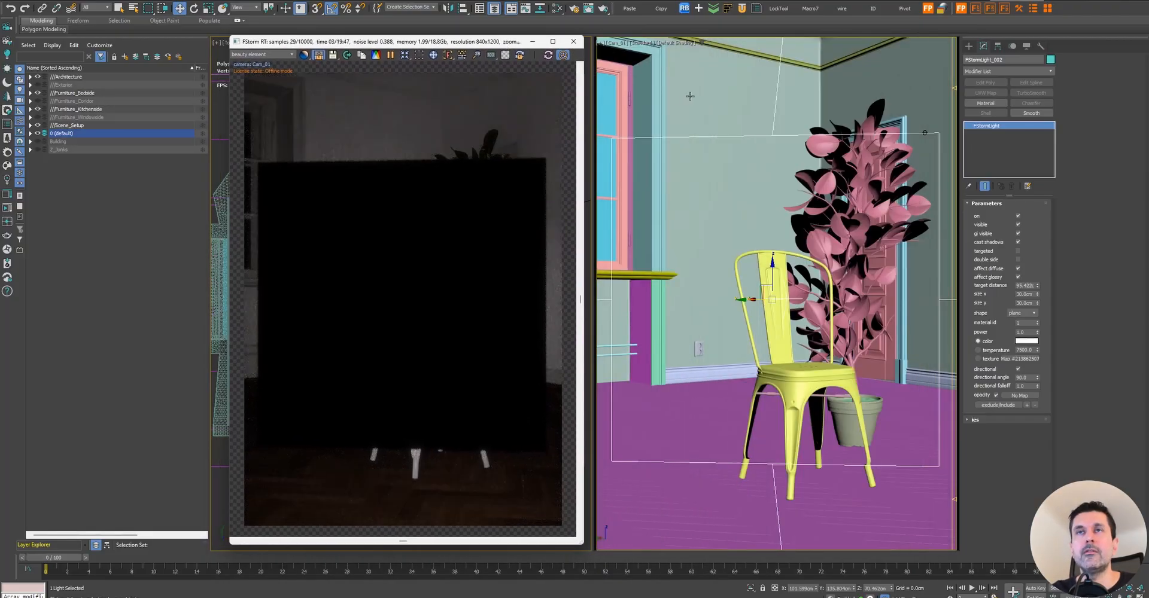
click(617, 45)
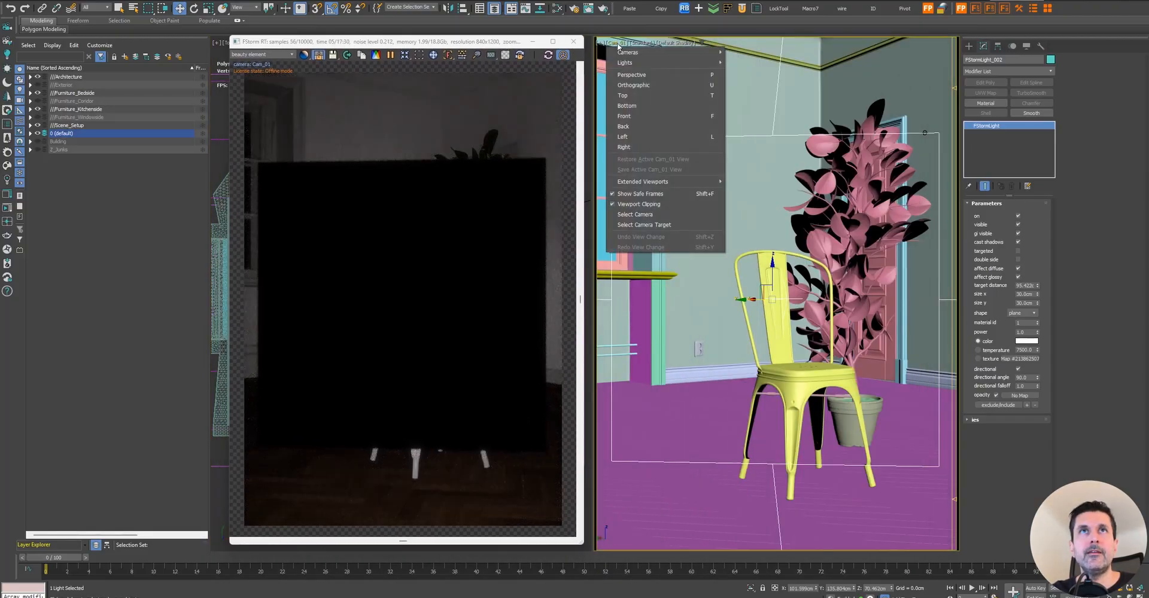
click(658, 214)
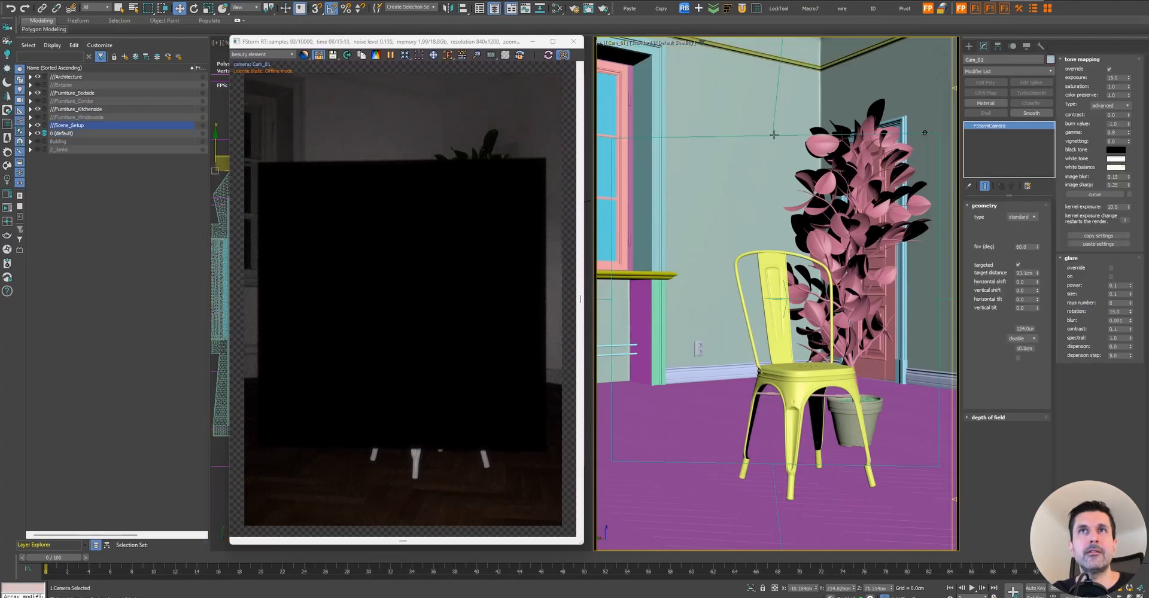
drag(1037, 326, 1037, 320)
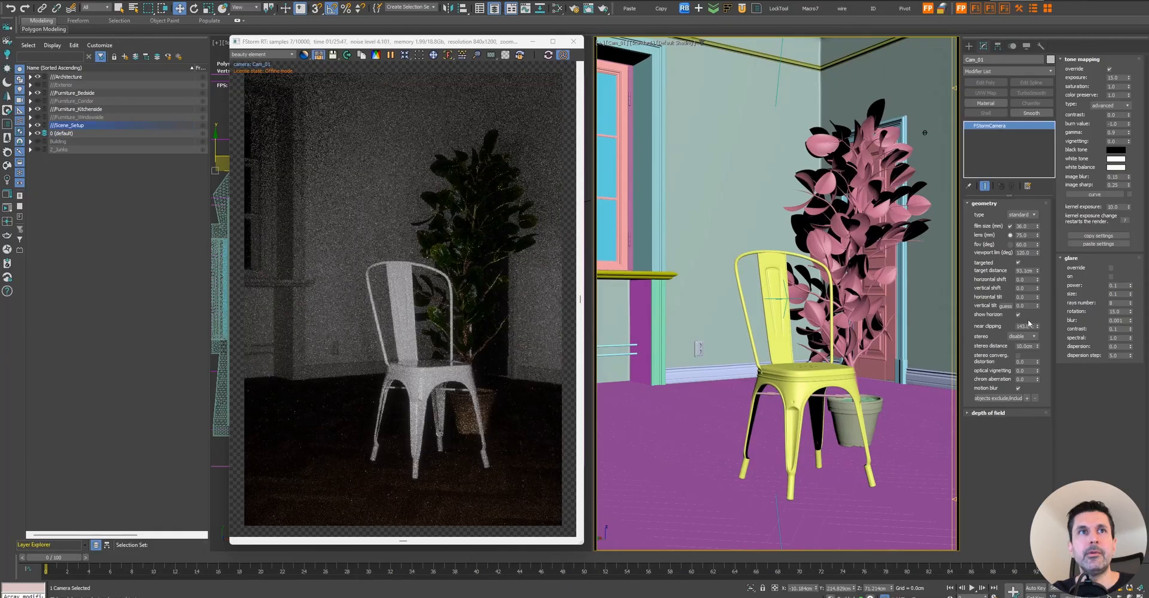
drag(458, 43, 741, 44)
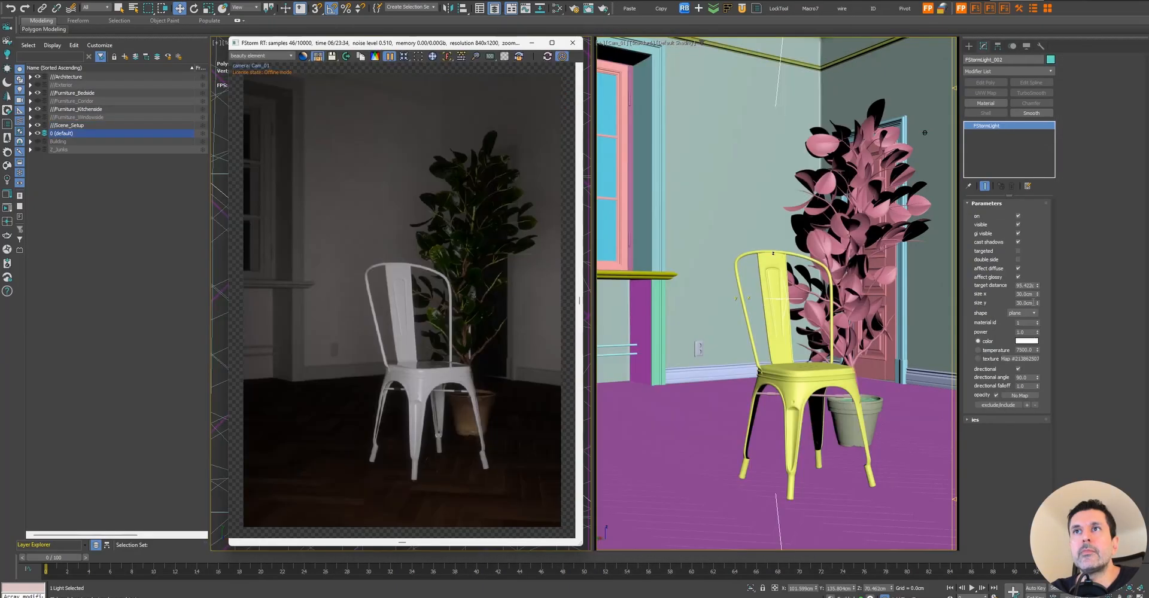
- Set the light's size to 20 cm in both X and Y
double_click(1032, 295)
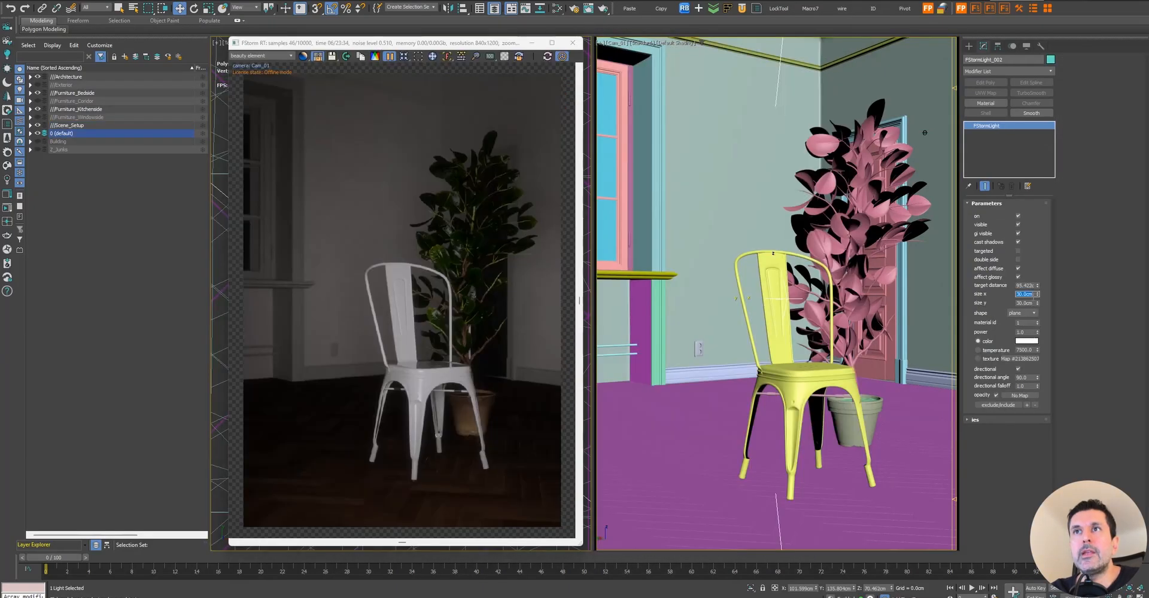
text(20)
key(Tab)
text(20)
key(Return)
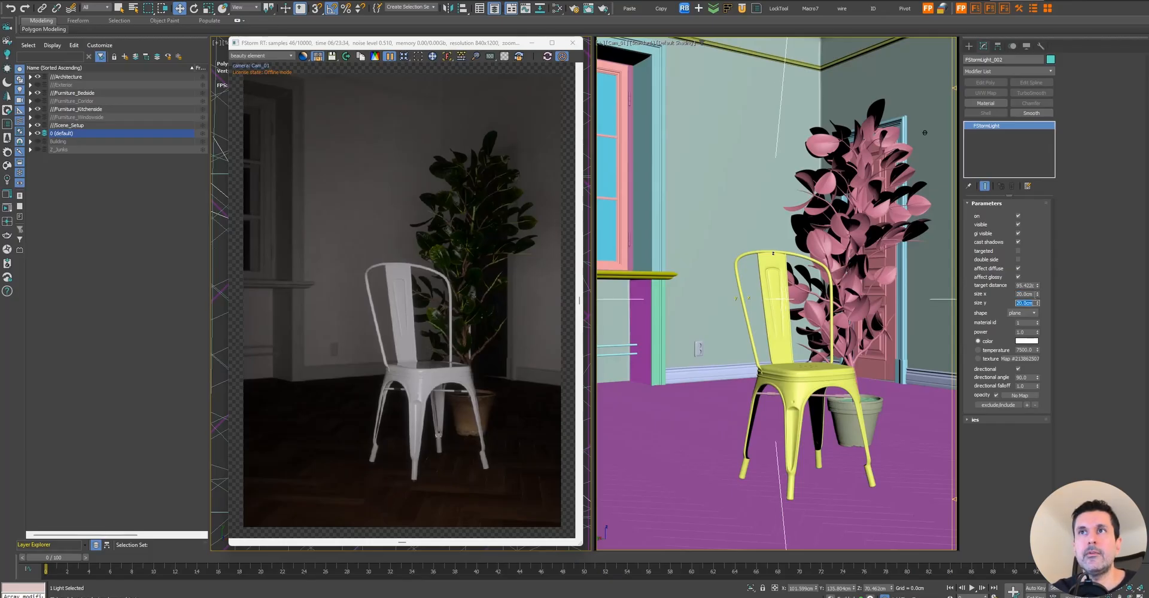
- Resume the render and compare it with the light's directional option turned off and back on
click(1018, 369)
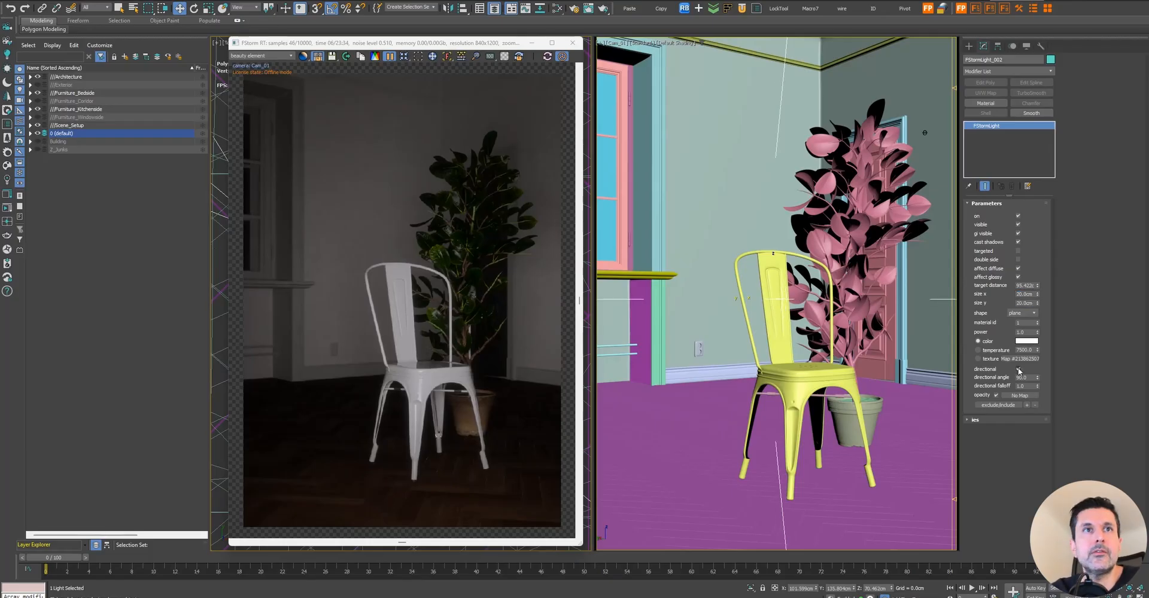
click(389, 55)
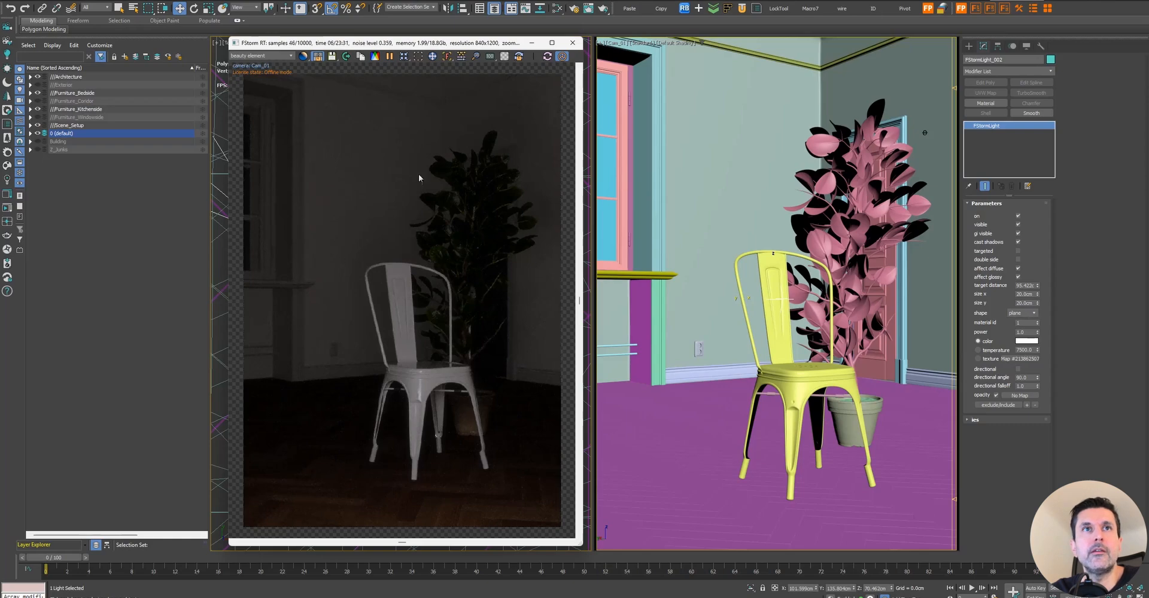
click(1017, 369)
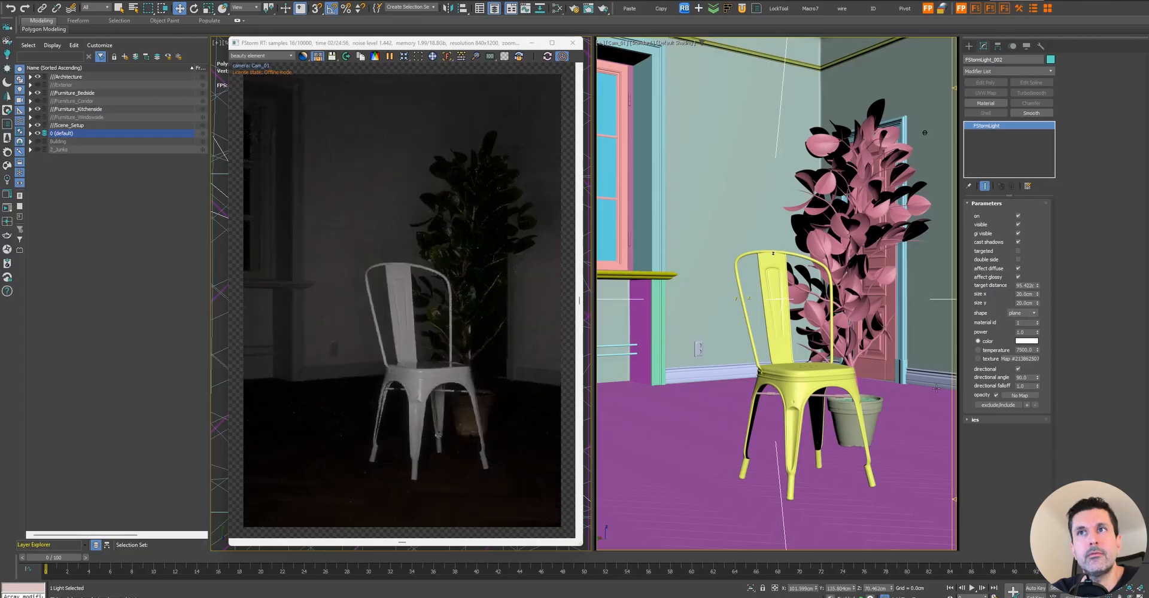
- Lower the light's directional angle and compare directional falloff values of 2 and 0 in the render
drag(1037, 379, 1039, 409)
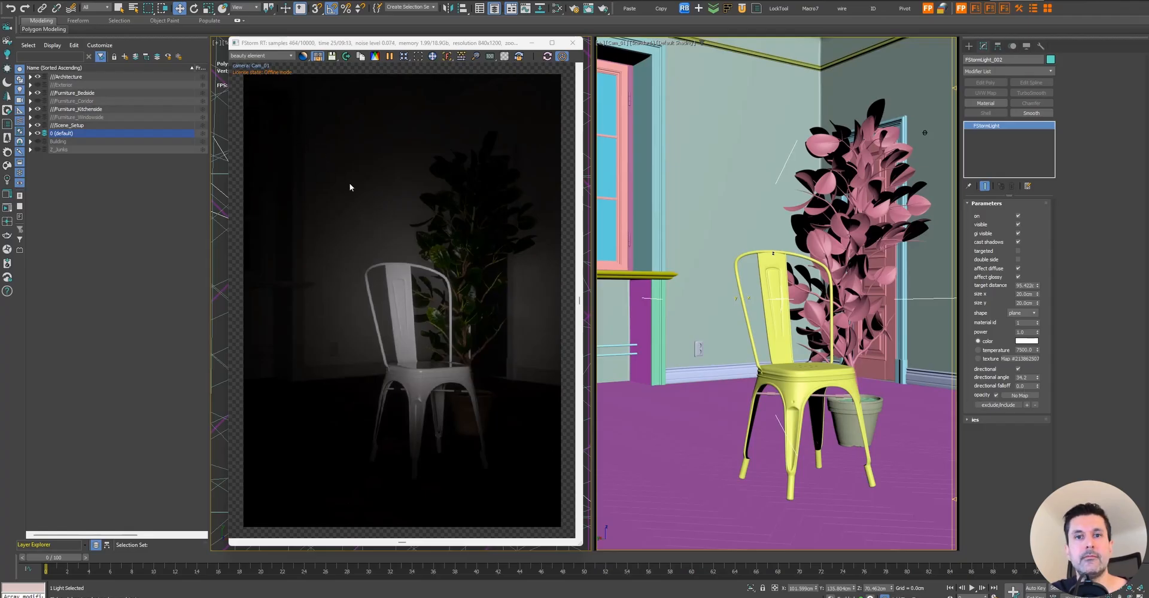
click(1023, 386)
text(2)
key(Return)
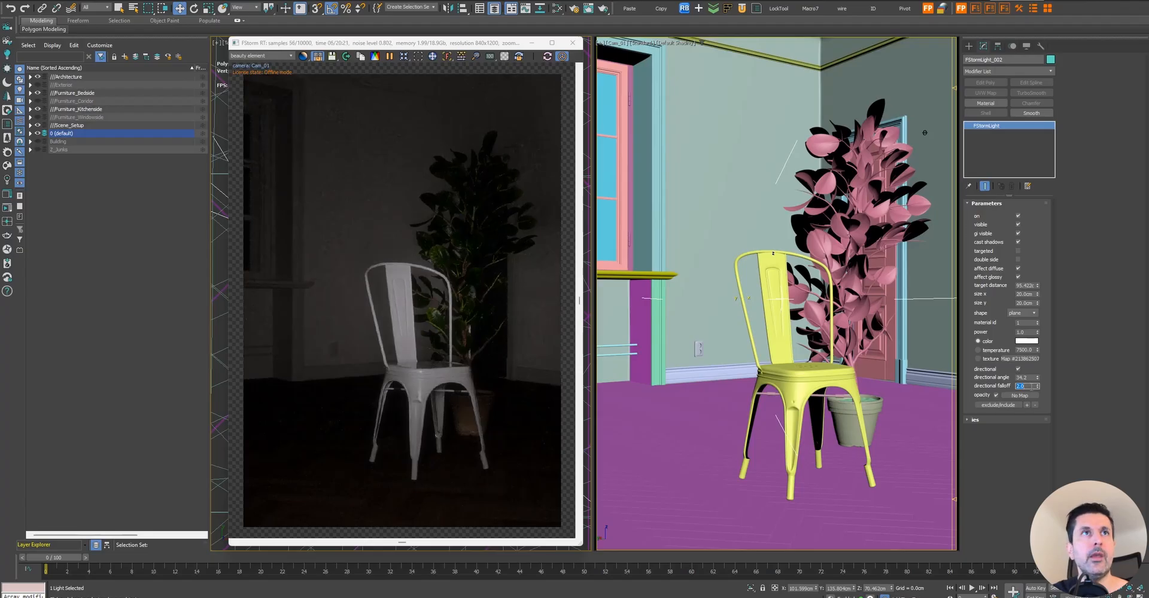
text(0)
key(Return)
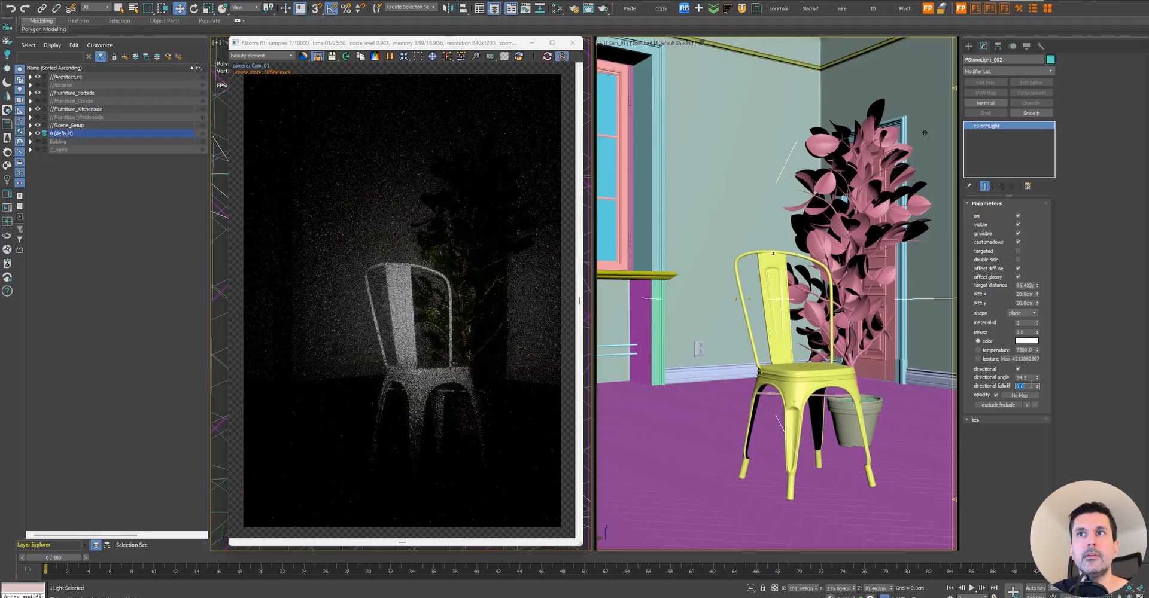
- Set the light's power to 10 and its directional falloff to 1
click(1021, 332)
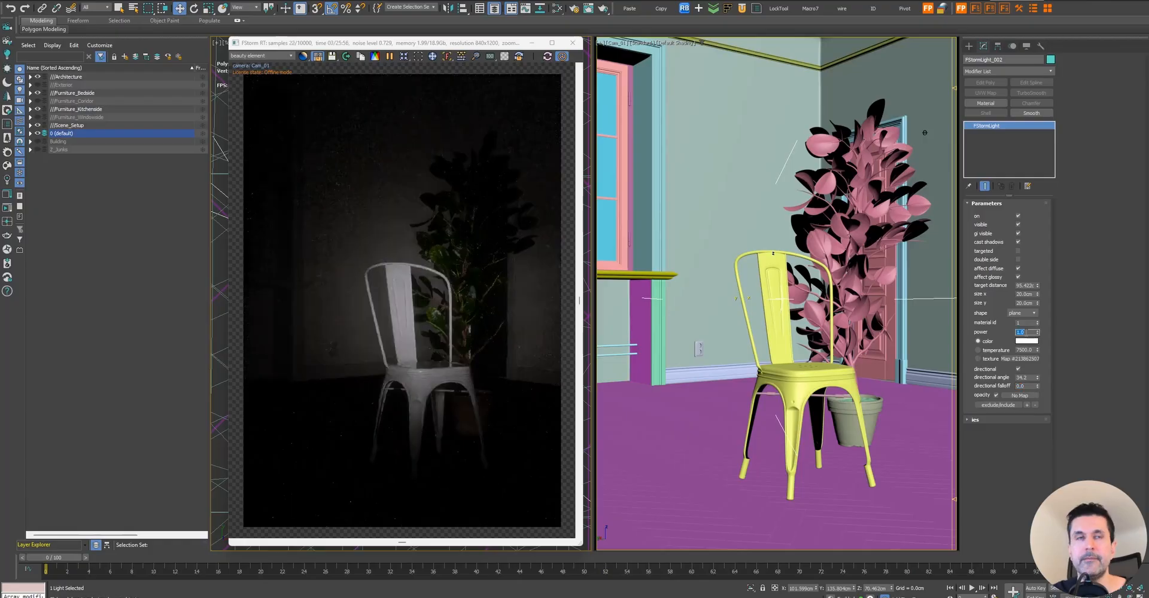
key(Return)
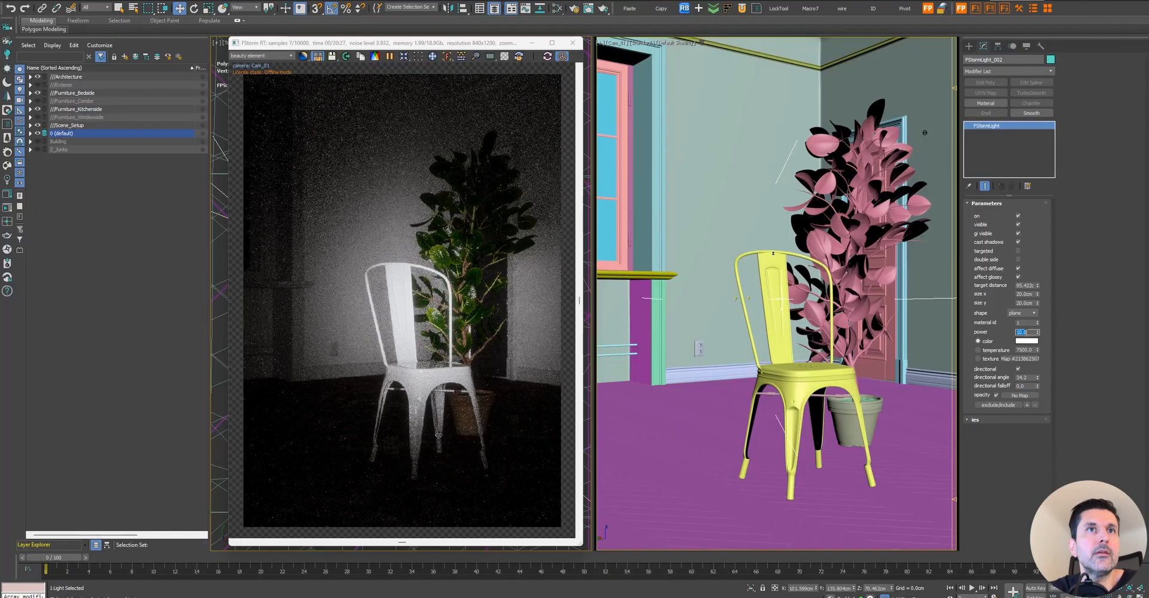
click(1026, 385)
text(1)
key(Return)
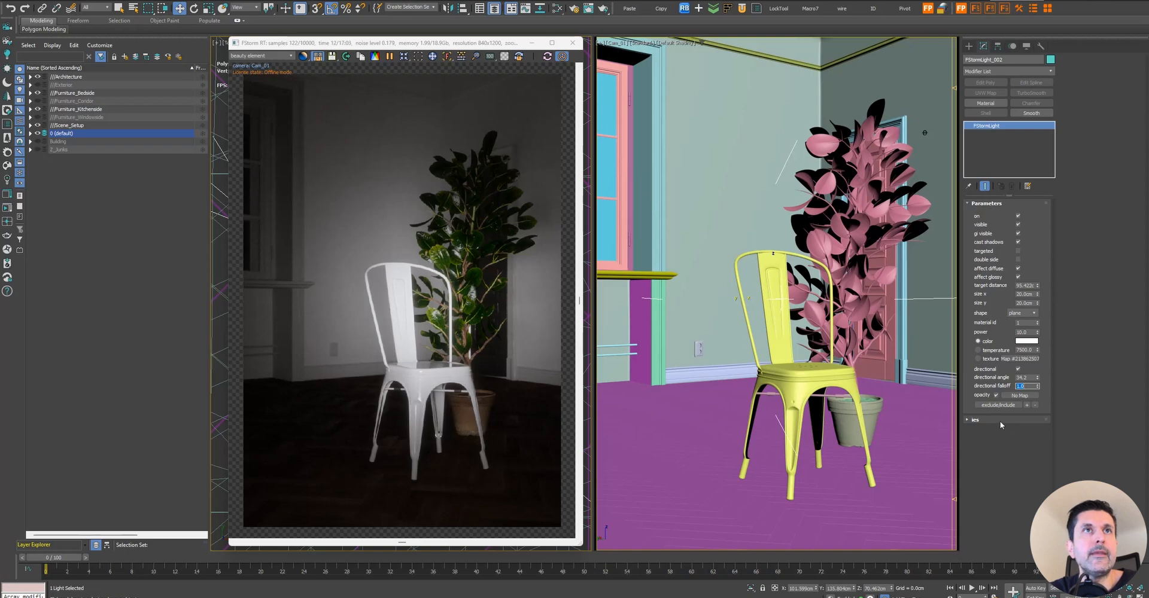
- Assign the FStormNoise map from the Slate Material Editor to the light's opacity, and close the editor
click(556, 9)
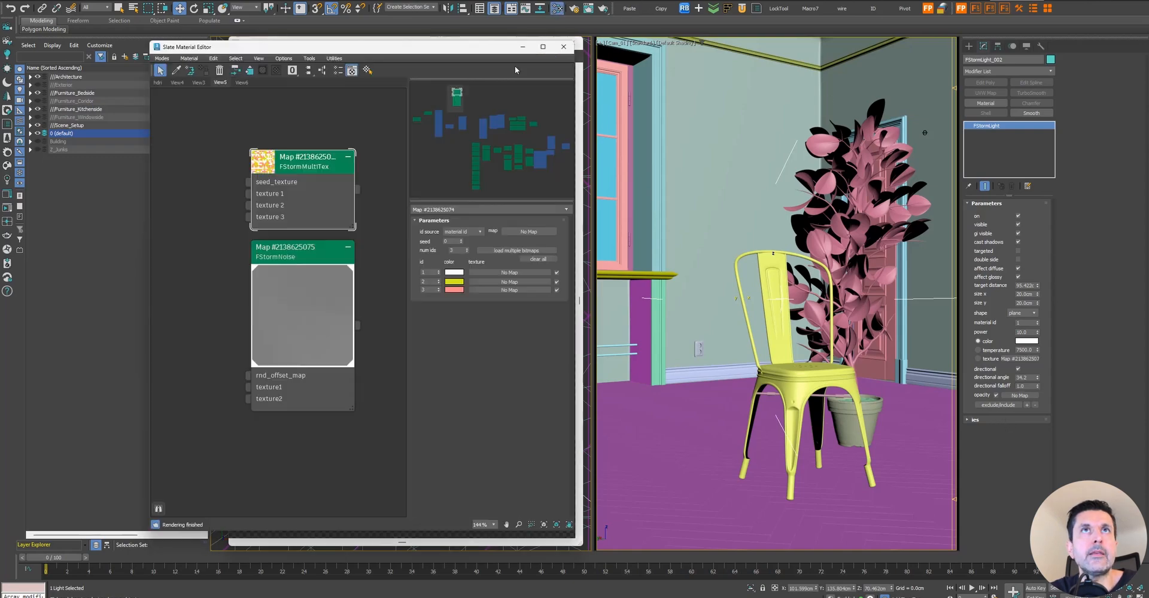
drag(435, 51, 817, 42)
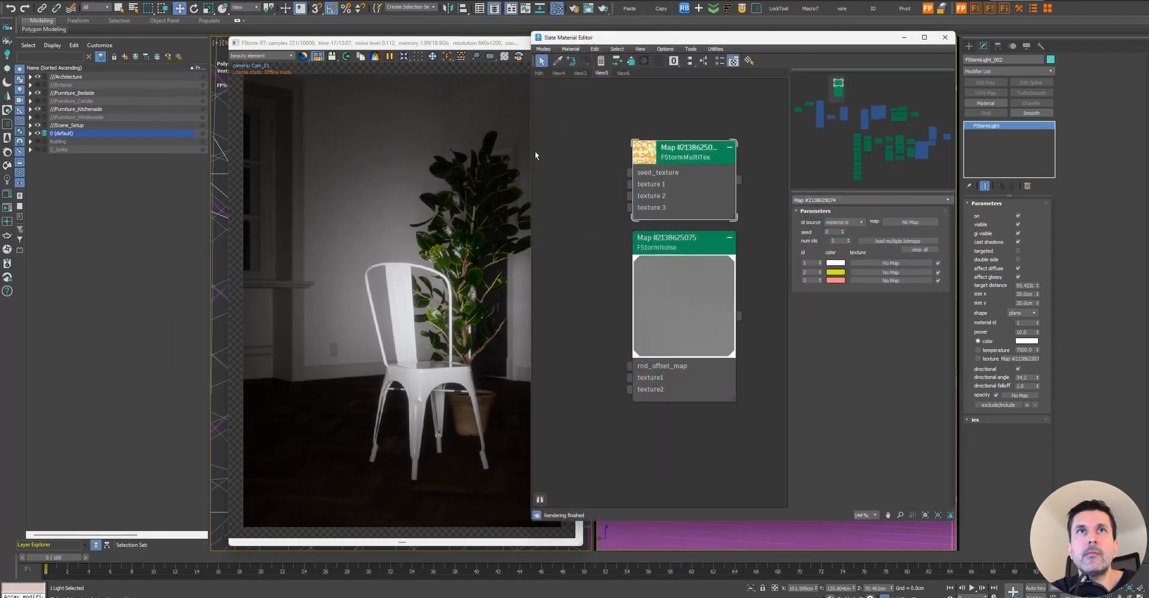
drag(530, 151, 592, 163)
drag(793, 42, 779, 44)
middle_drag(689, 236, 636, 231)
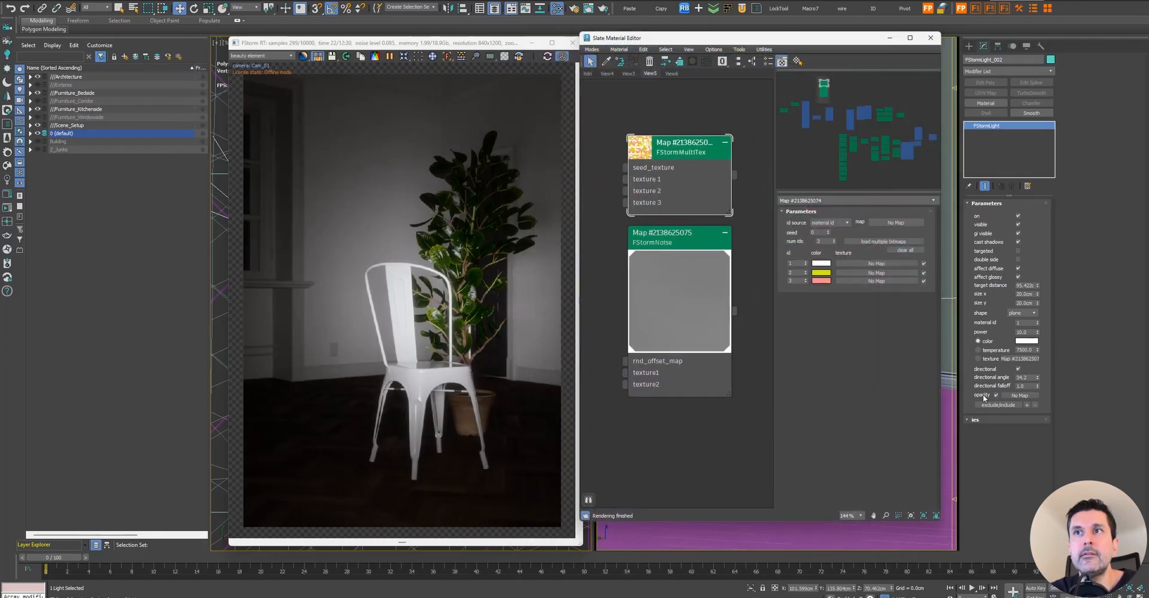
drag(734, 316, 1015, 398)
click(554, 323)
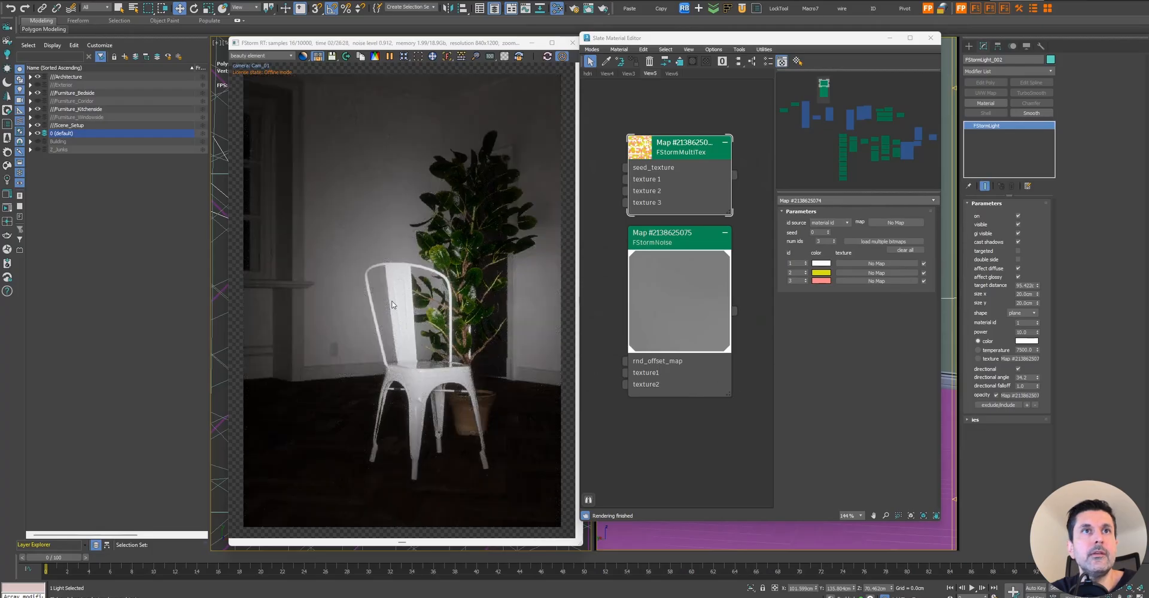
drag(483, 48, 462, 47)
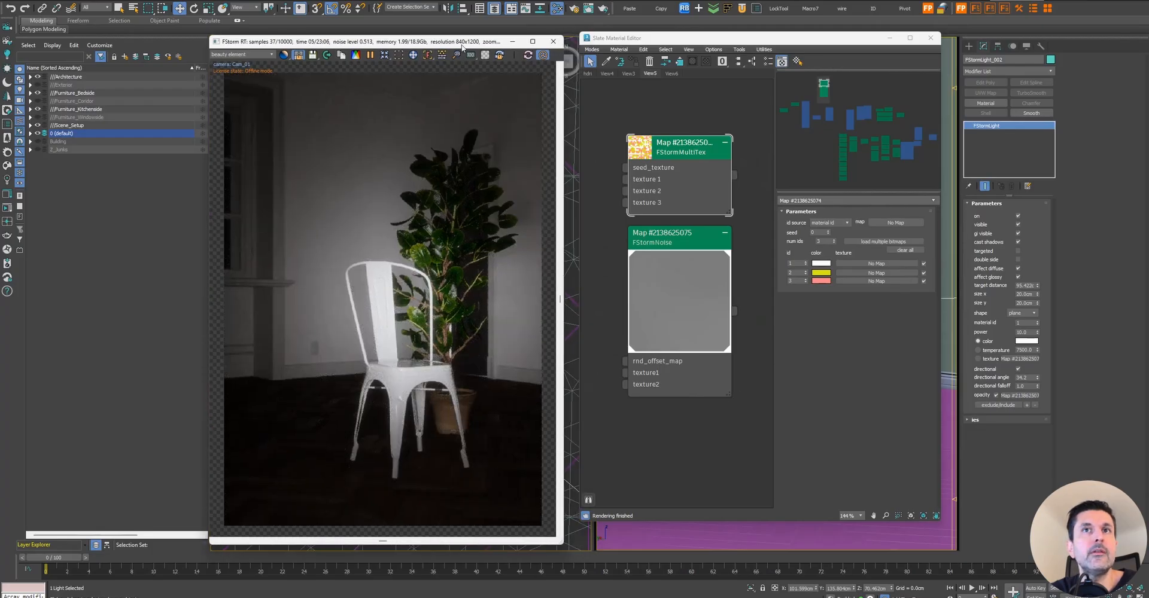
click(938, 40)
mouse_move(442, 43)
mouse_down()
mouse_move(687, 59)
mouse_move(458, 46)
mouse_up()
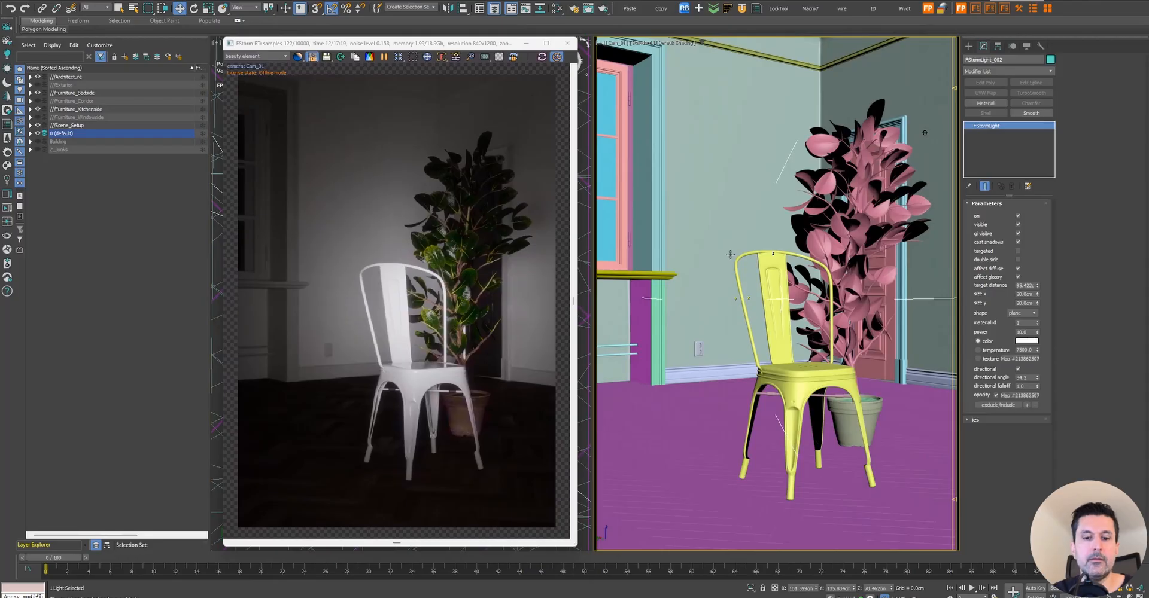
- Switch to a Perspective view facing the light and examine its noise opacity up close in the RT render
key(p)
key(z)
alt+middle_drag(748, 246, 865, 294)
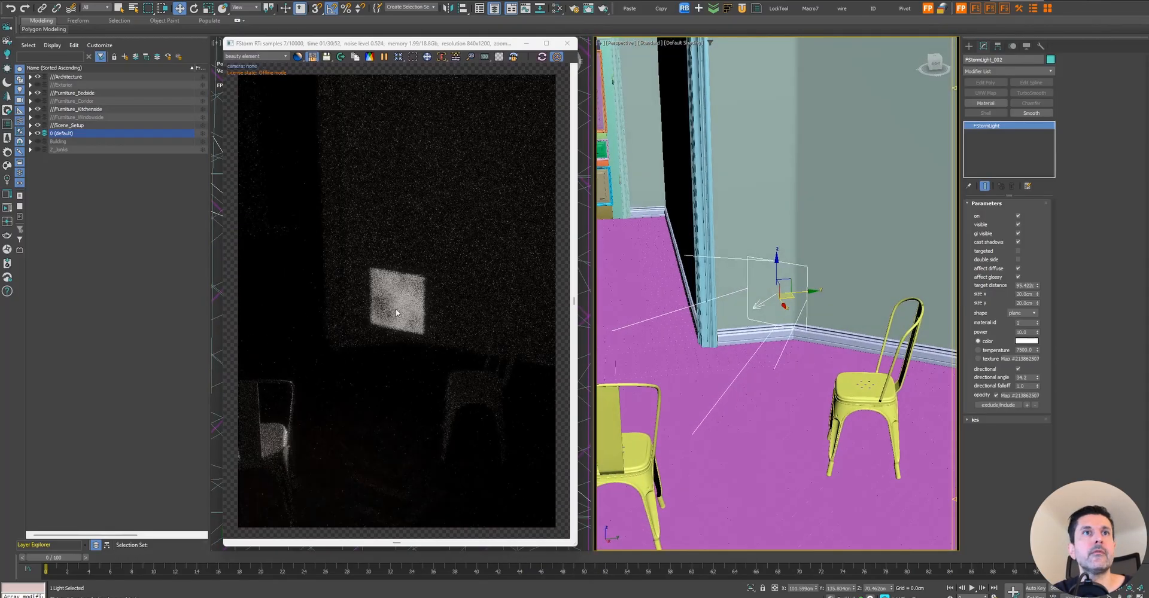
scroll(396, 309, up, 4)
click(442, 56)
scroll(408, 275, down, 5)
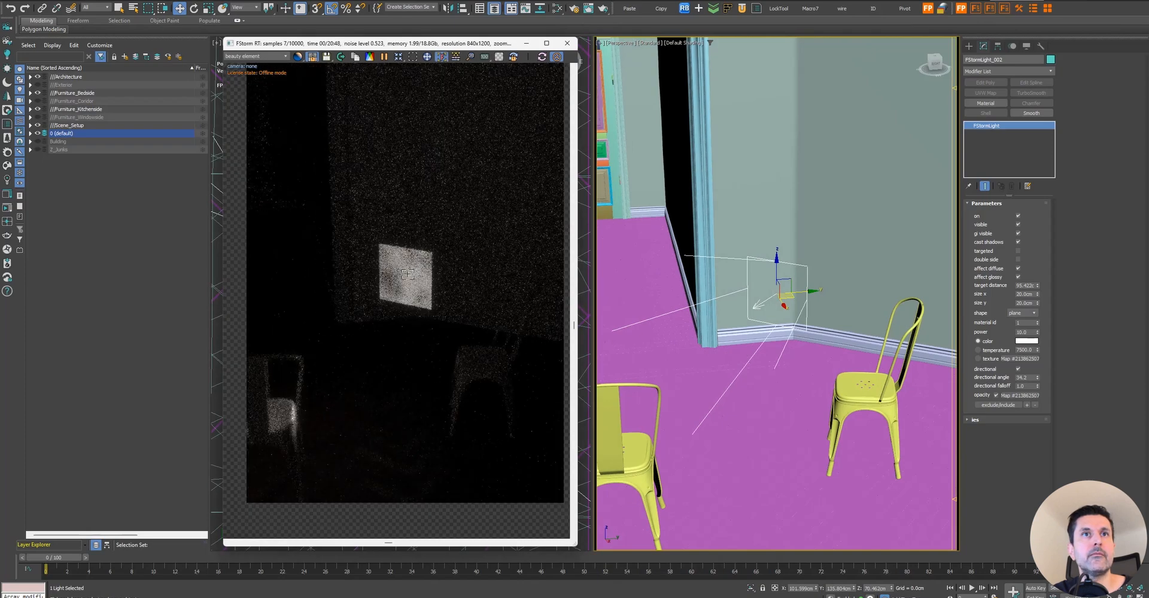
scroll(407, 274, up, 3)
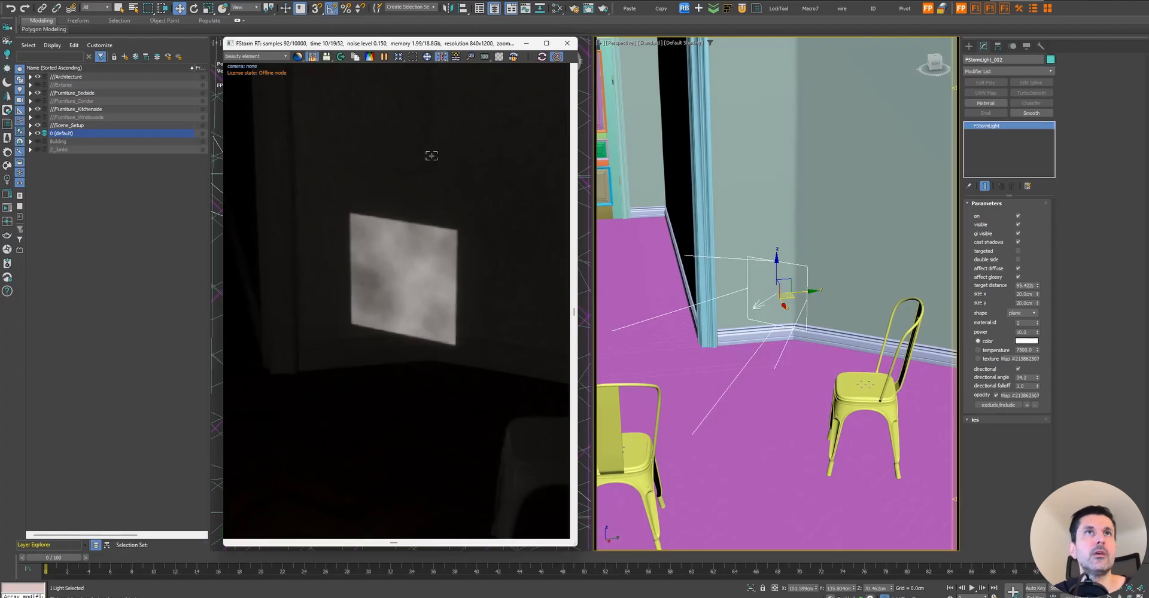
- Return the viewport to camera Cam_01, fit the whole image in the RT render, and change the light's shape to disk
key(c)
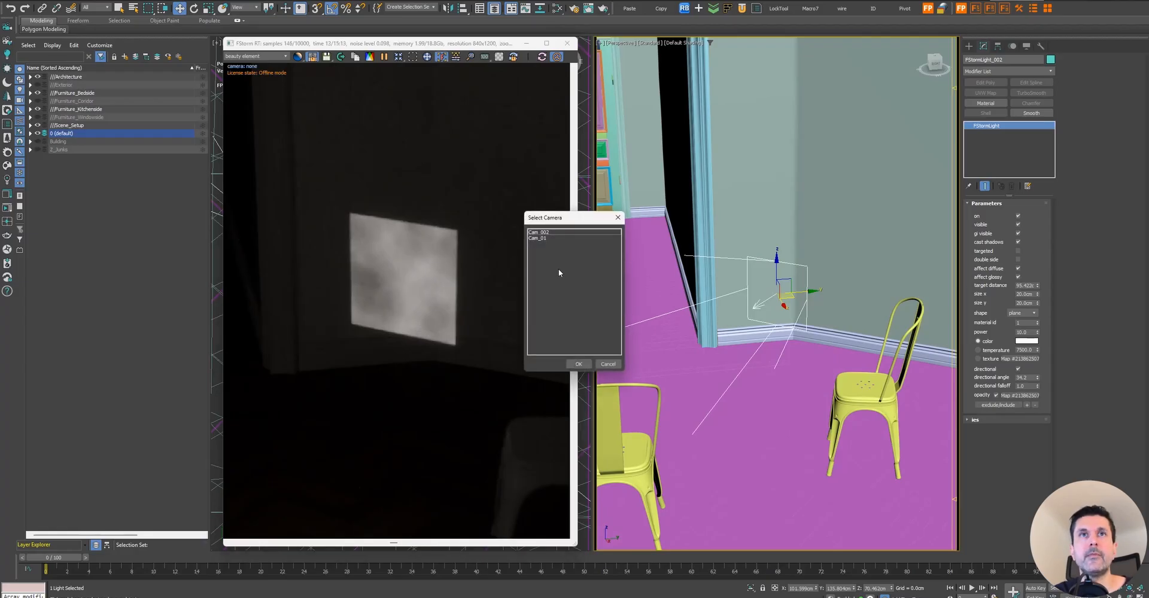
double_click(543, 238)
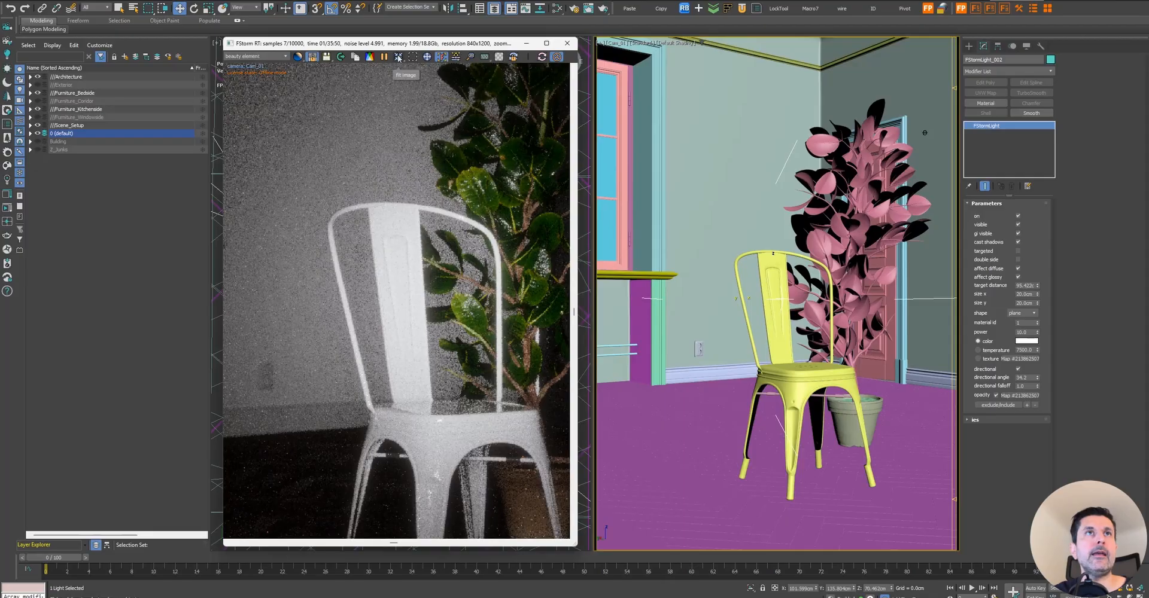
click(398, 57)
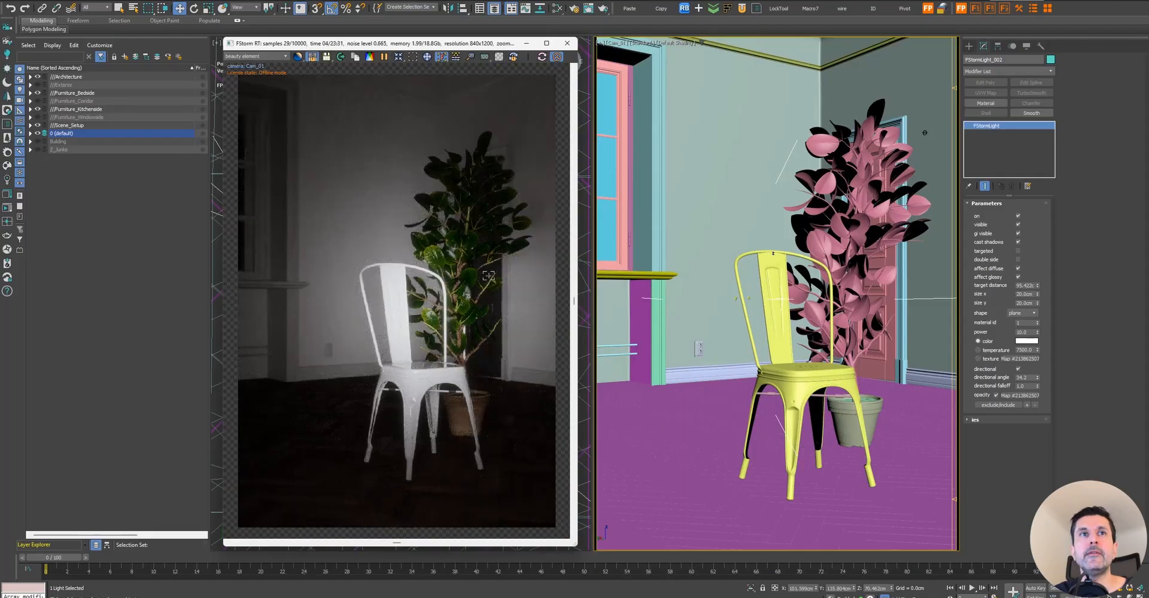
click(1025, 314)
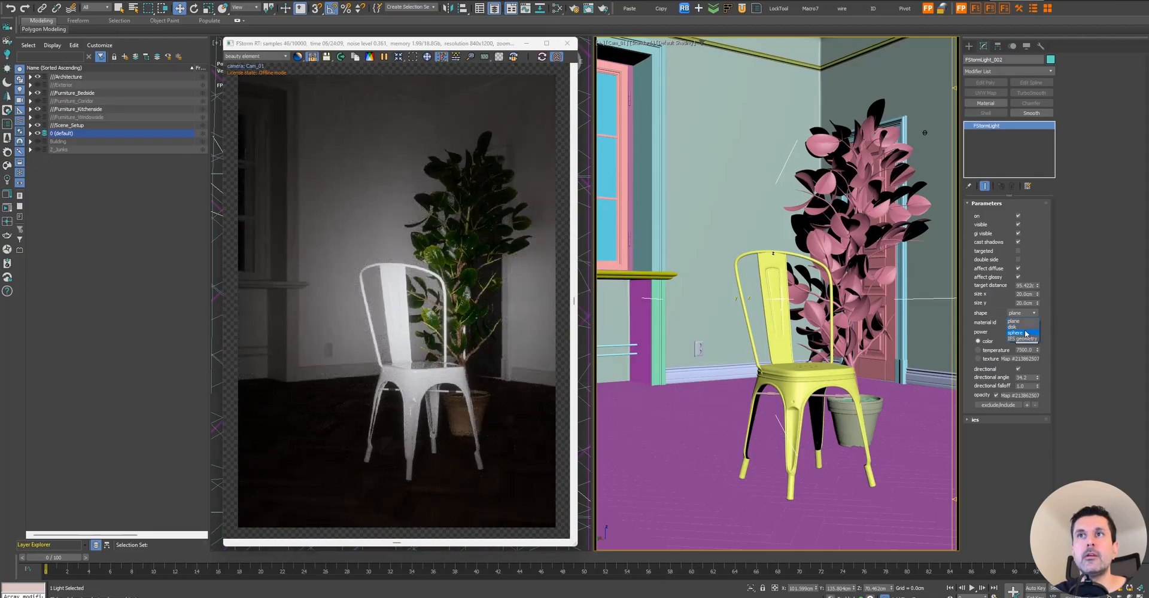
click(1023, 327)
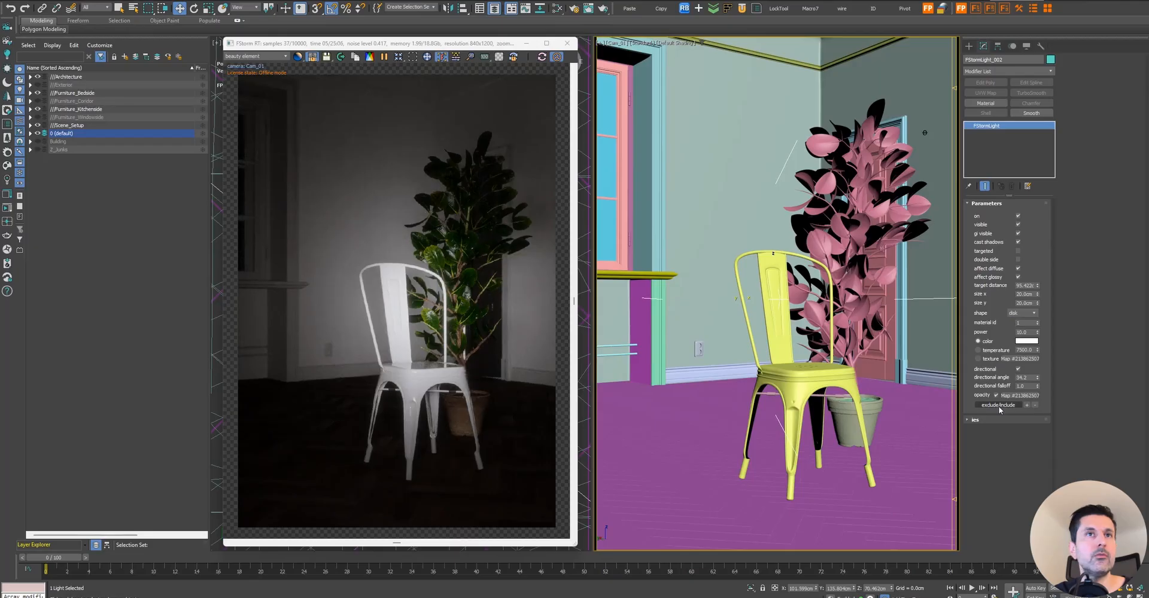
- Add the chair to the light's exclude list, and switch that list to Include
click(1026, 405)
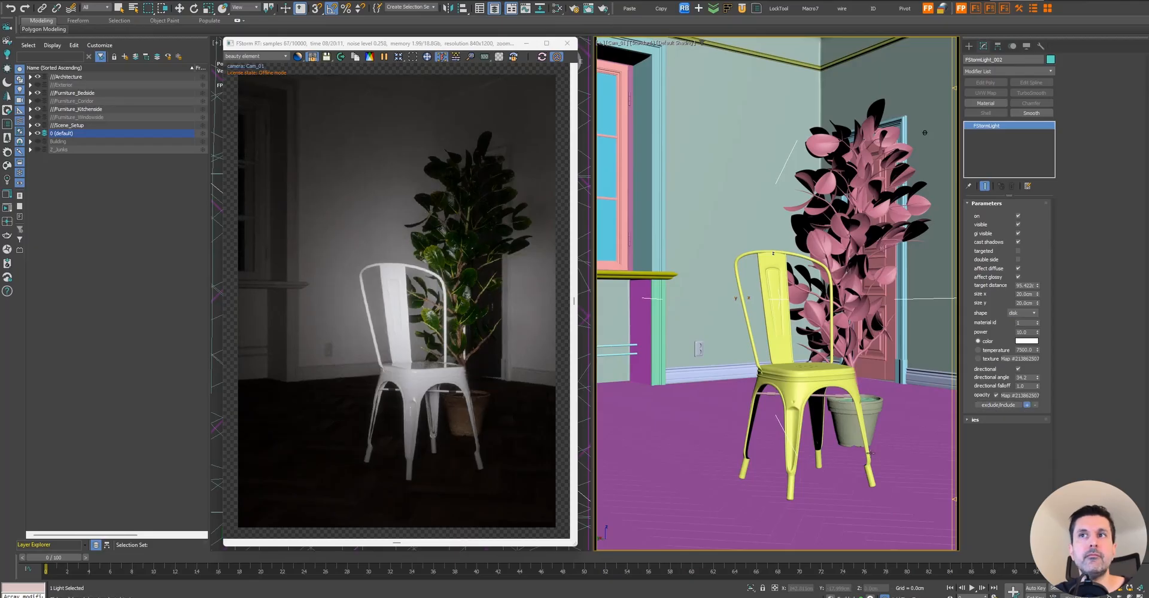
click(830, 393)
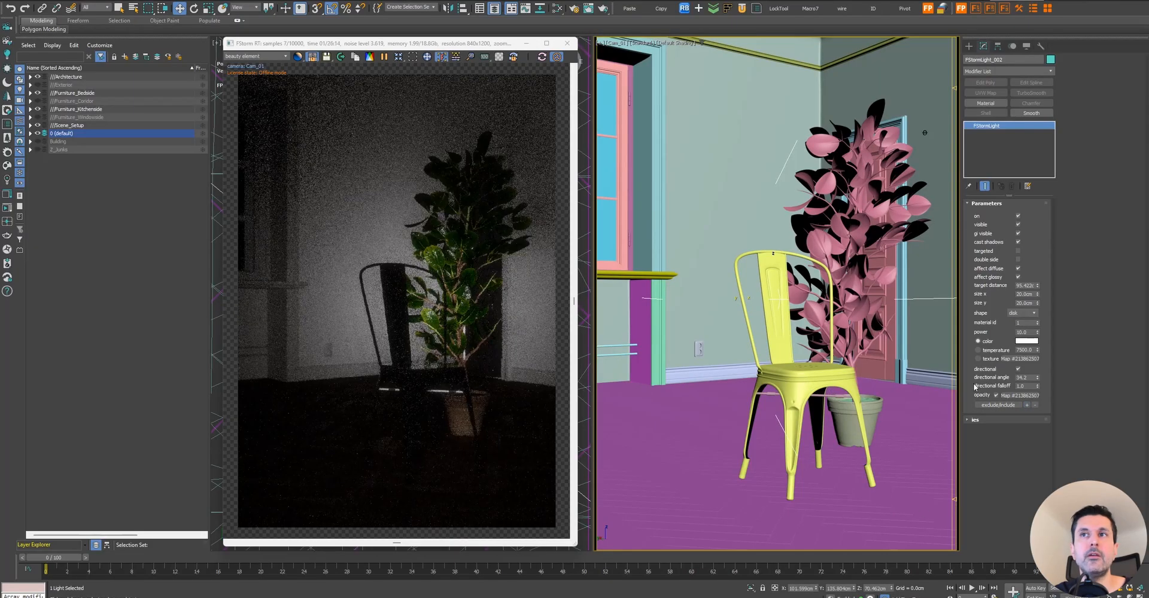
click(998, 405)
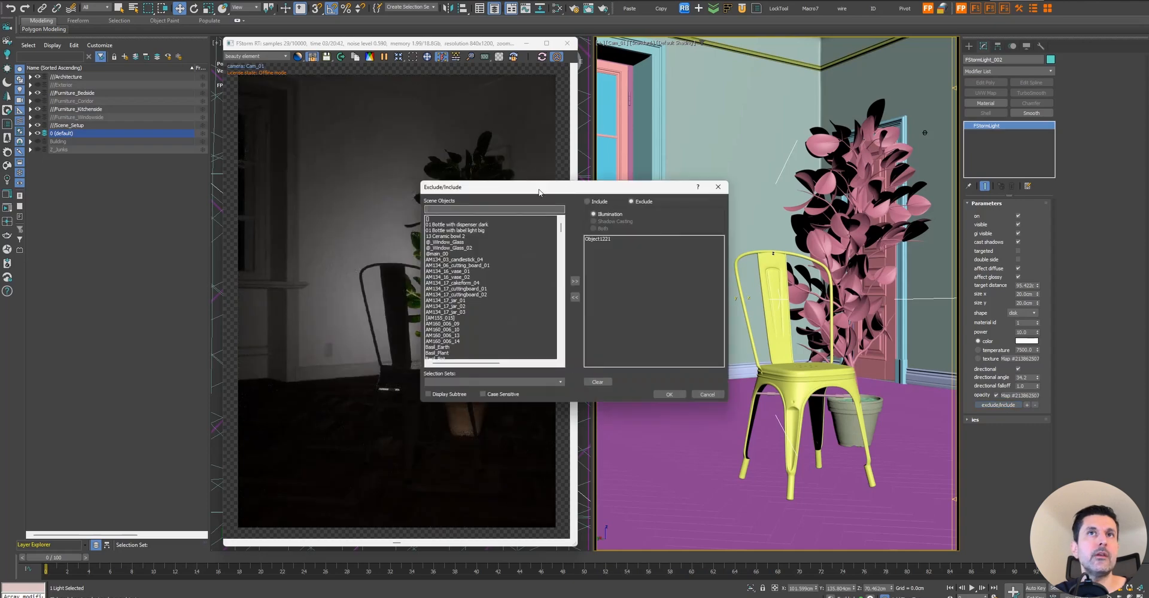
drag(498, 191, 664, 193)
click(753, 203)
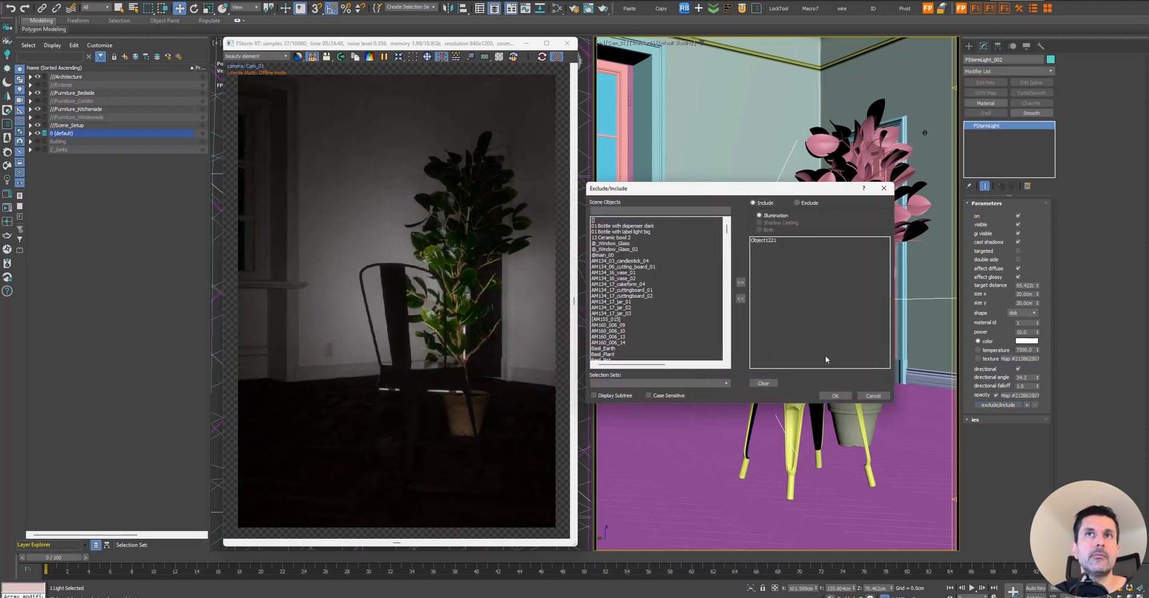
click(830, 395)
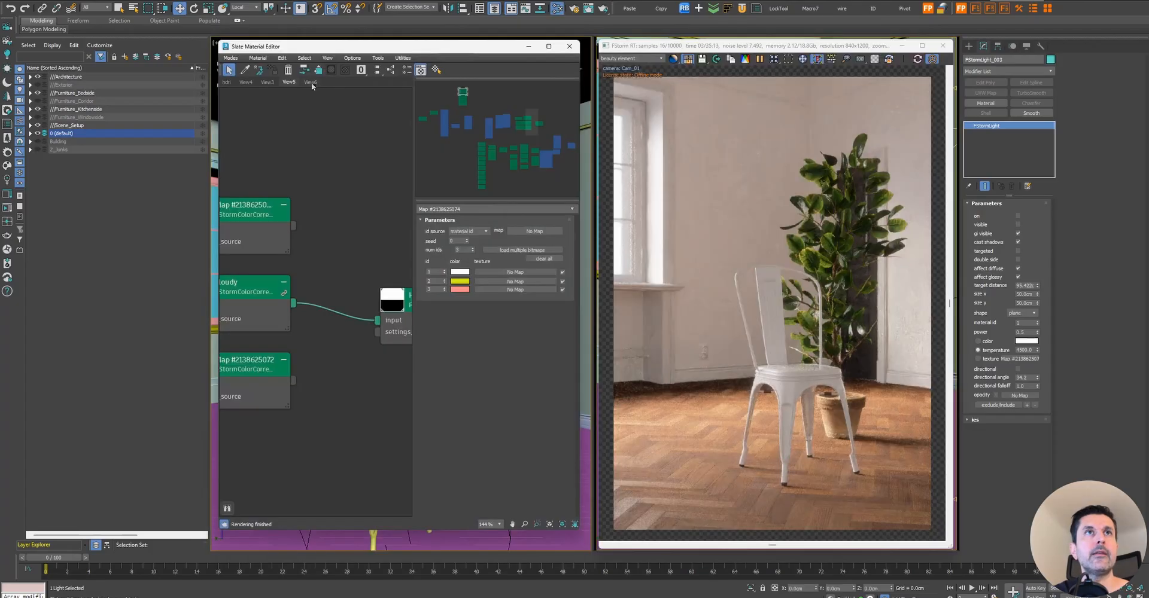
- Create an FStormLightMat material in View6 of the Slate Material Editor
click(317, 83)
right_click(333, 178)
mouse_move(366, 217)
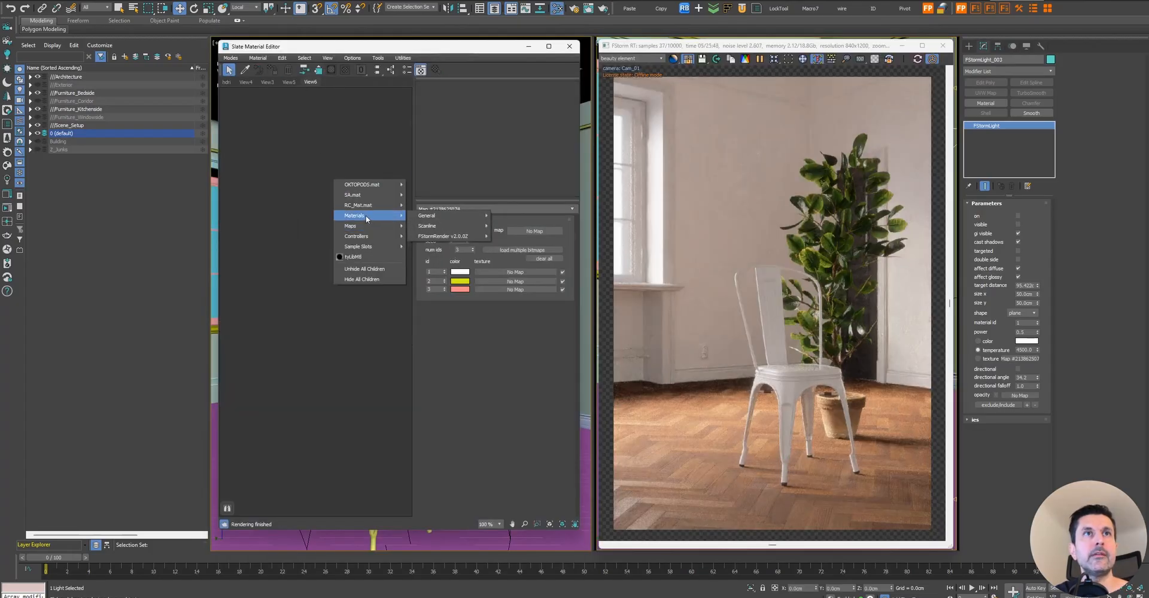
mouse_move(454, 236)
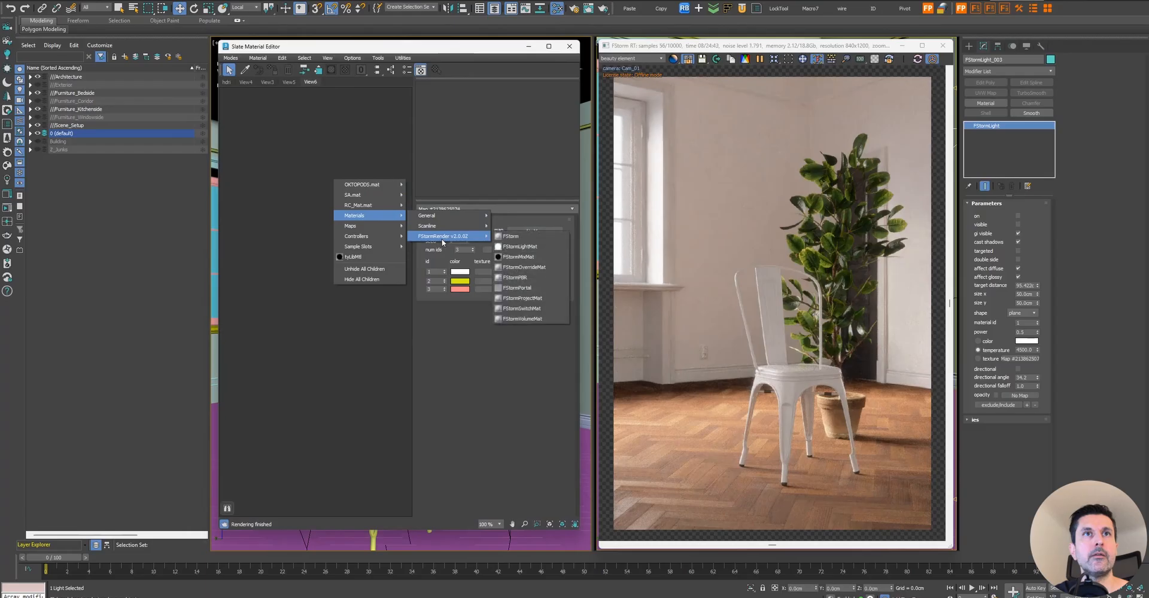
click(543, 247)
drag(328, 177, 320, 189)
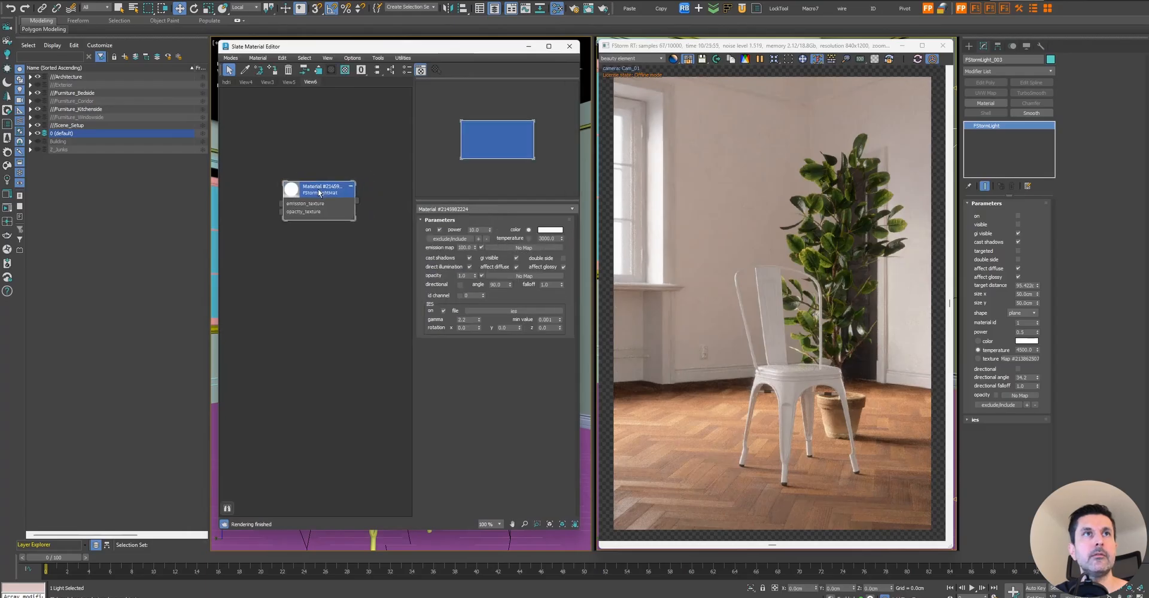
- Add an FStorm material below the FStormLightMat and bring up its emission settings
right_click(311, 310)
mouse_move(347, 348)
mouse_move(442, 369)
click(491, 367)
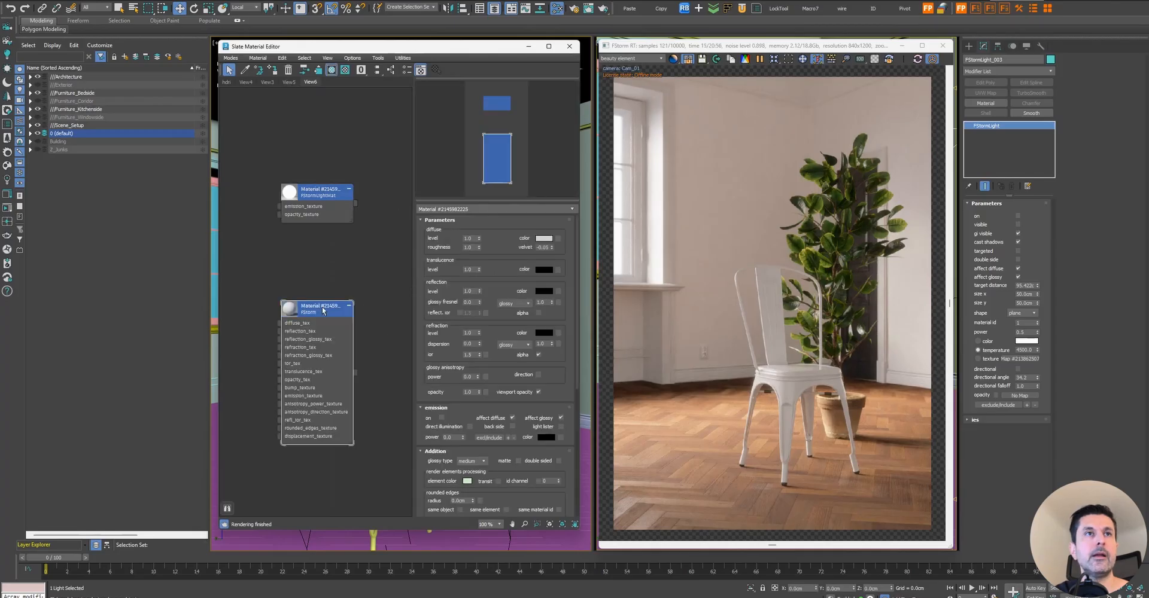
scroll(509, 359, down, 4)
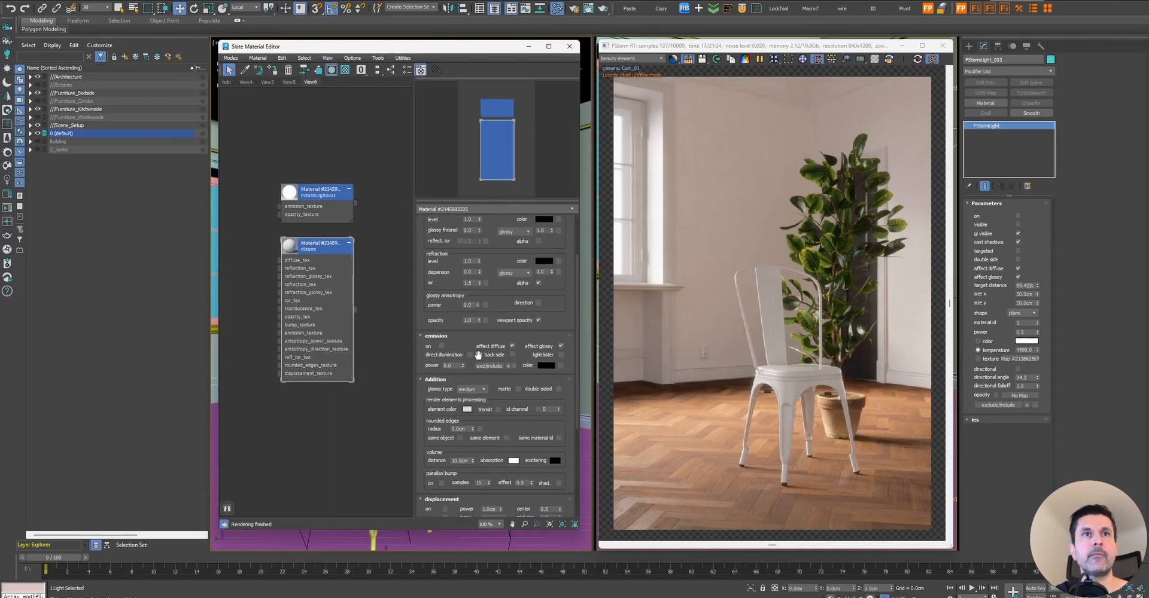
- Load the chair's Multi/Sub-Object material into the material view and arrange its nodes beside the new materials
drag(475, 50, 769, 27)
click(537, 49)
click(368, 443)
drag(688, 28, 263, 56)
drag(448, 116, 578, 116)
middle_drag(349, 215, 484, 219)
drag(364, 171, 288, 282)
middle_drag(352, 260, 313, 261)
drag(290, 255, 397, 261)
- Add an FStormSwitchMat and connect the chair's white FStorm material to its first input
right_click(251, 170)
mouse_move(282, 206)
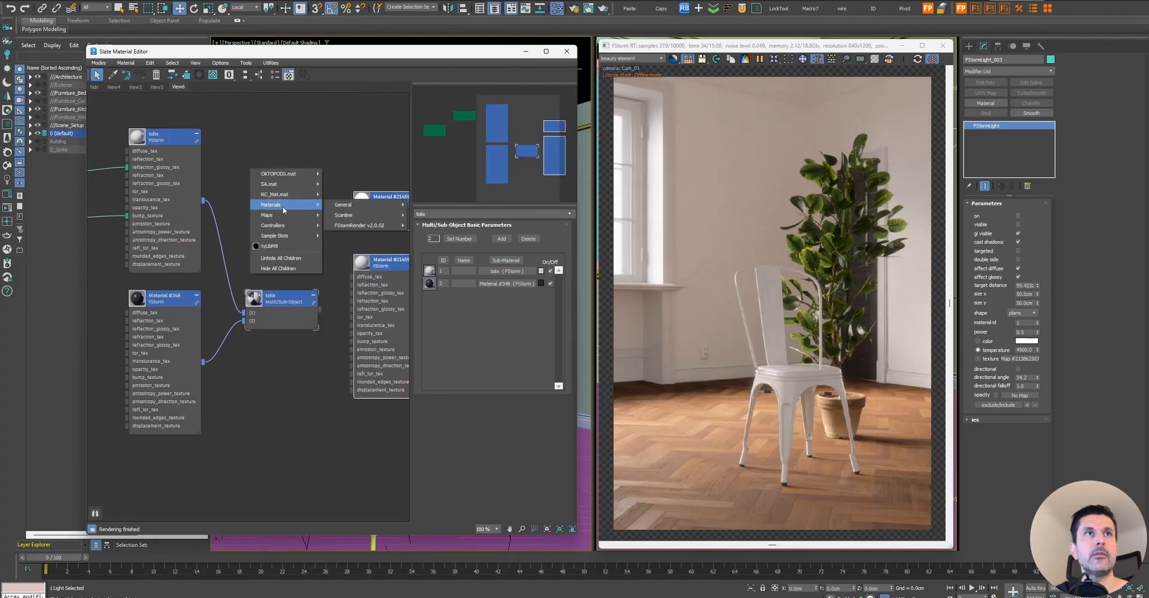
mouse_move(358, 226)
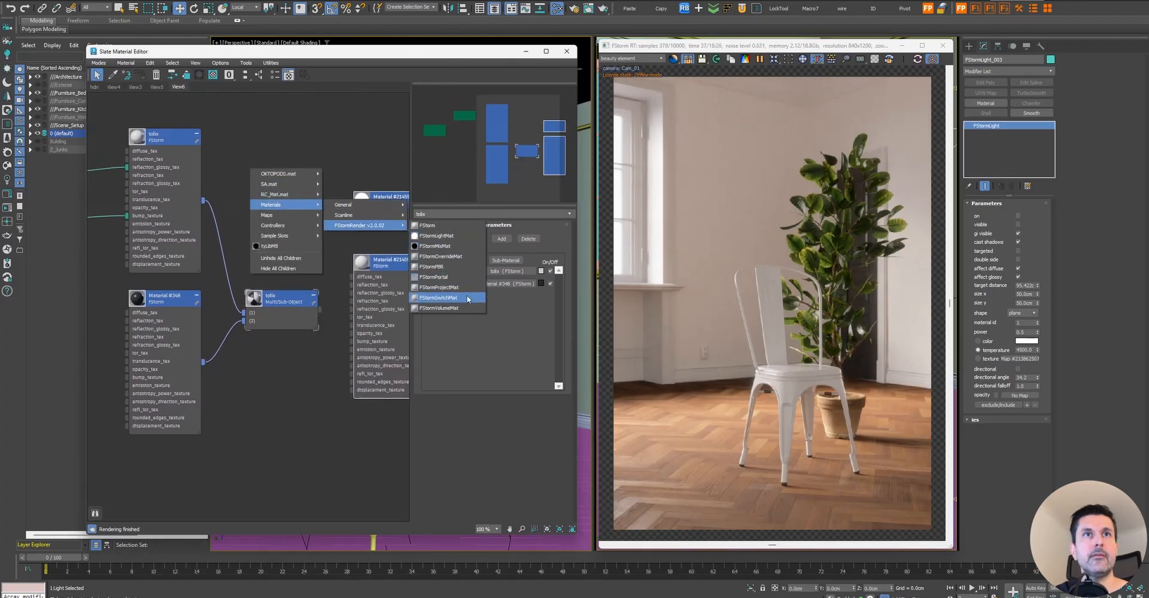
click(438, 298)
drag(205, 203, 217, 178)
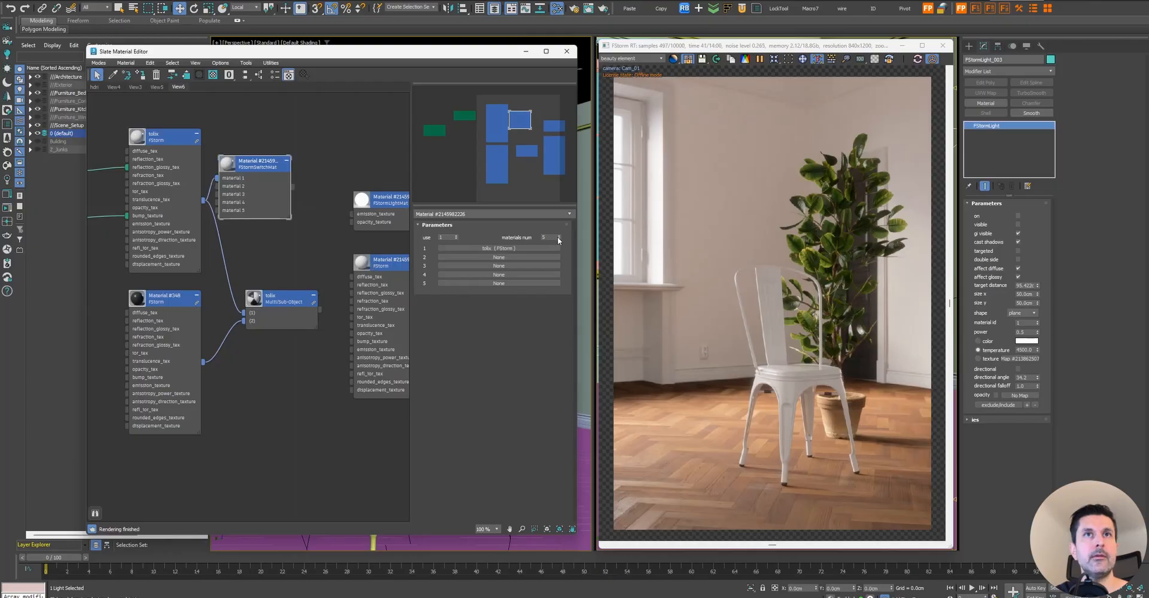
- Set the switch material's number of materials to 2 and connect it to the Multi/Sub-Object's first slot
drag(558, 241, 557, 248)
drag(293, 174, 246, 311)
drag(259, 169, 282, 160)
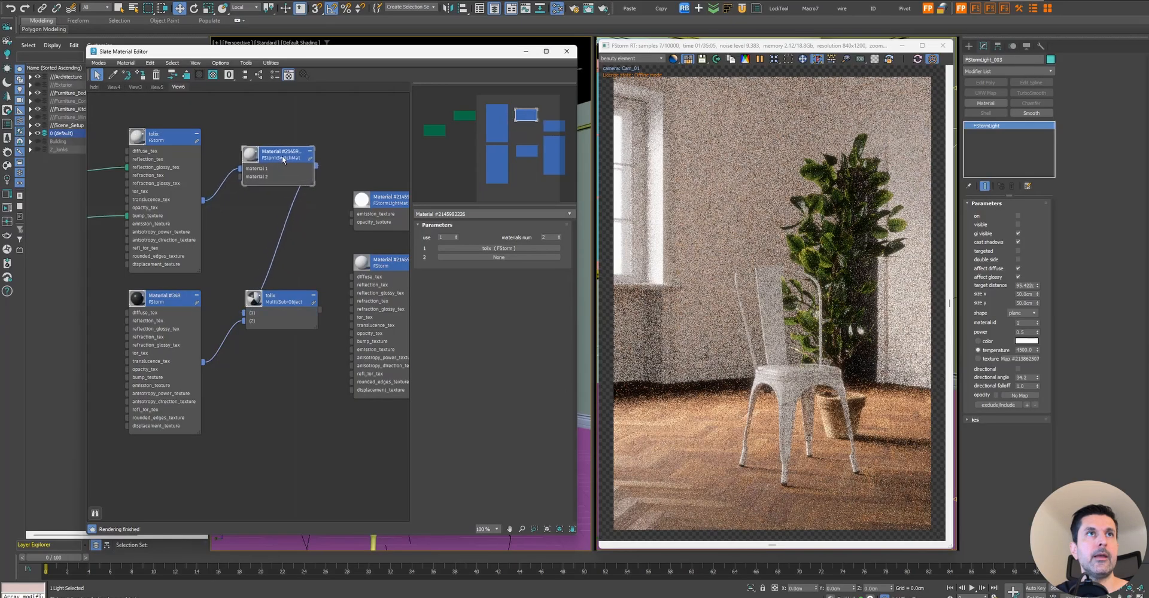
- Connect the new FStorm material to the switch material's second input and make that input the one in use
middle_drag(313, 256, 221, 255)
drag(331, 321, 148, 174)
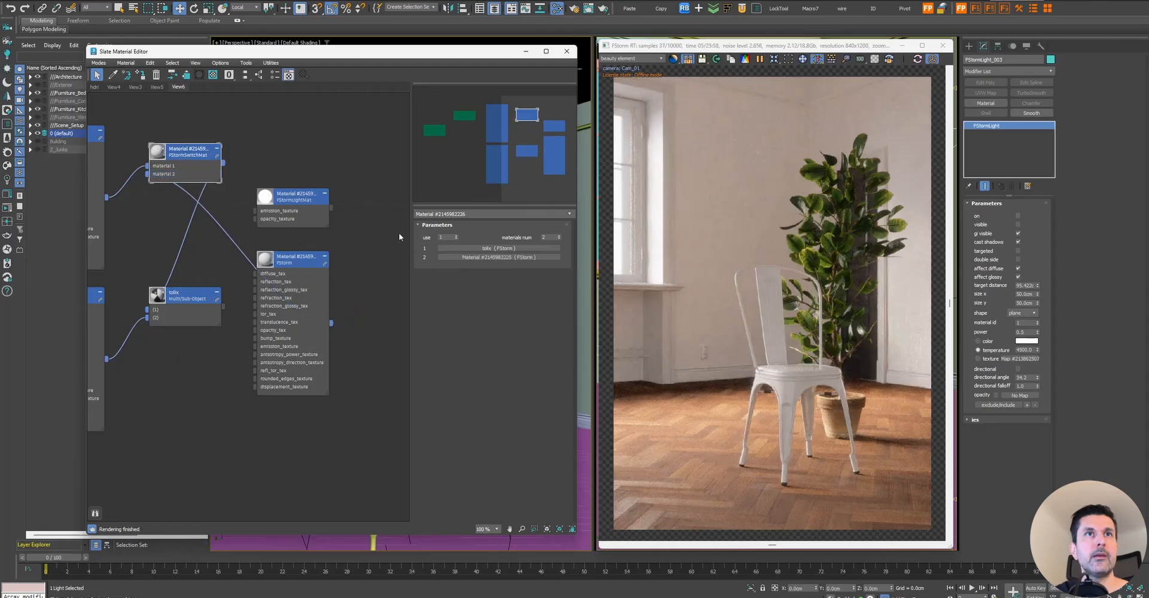
click(456, 236)
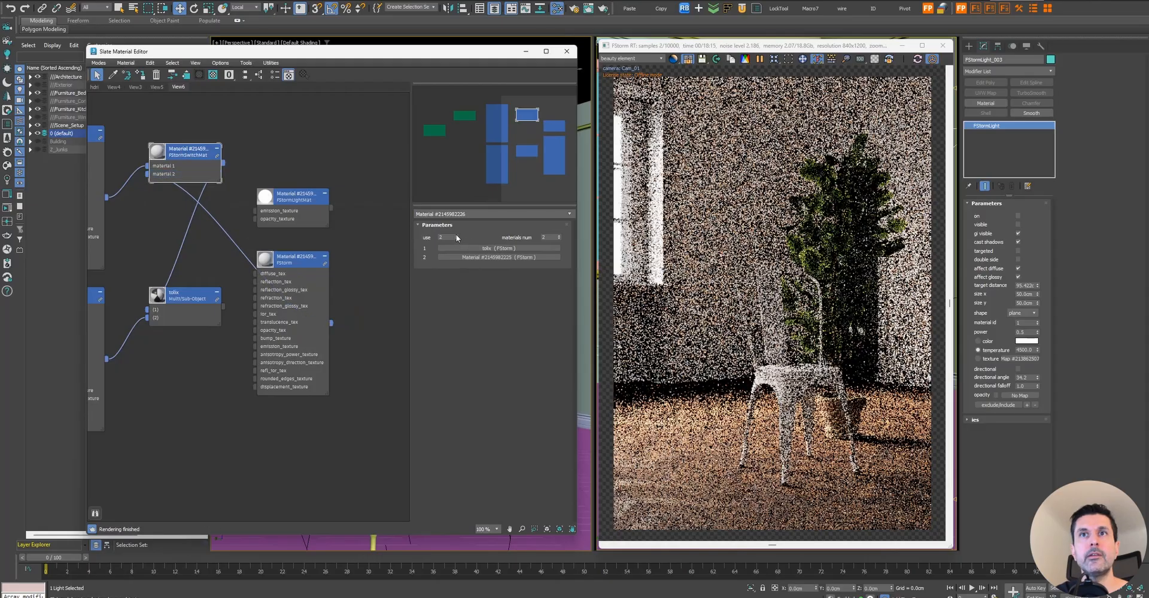
- Turn on emission for the new FStorm material and set its emission color to green, RGB 0, 194, 0
double_click(294, 272)
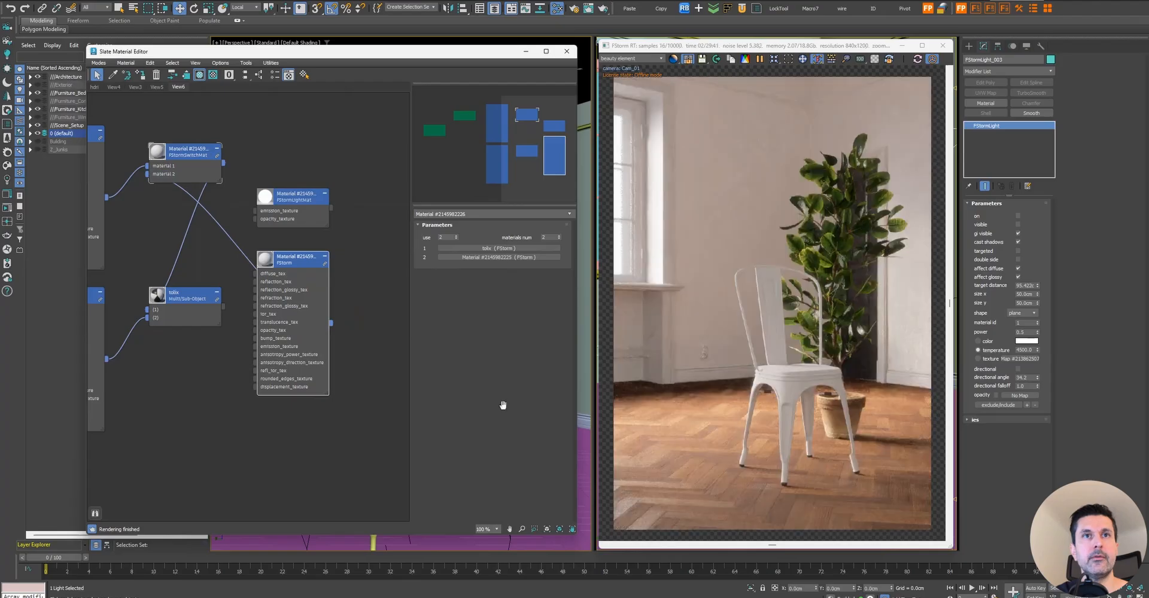
click(439, 343)
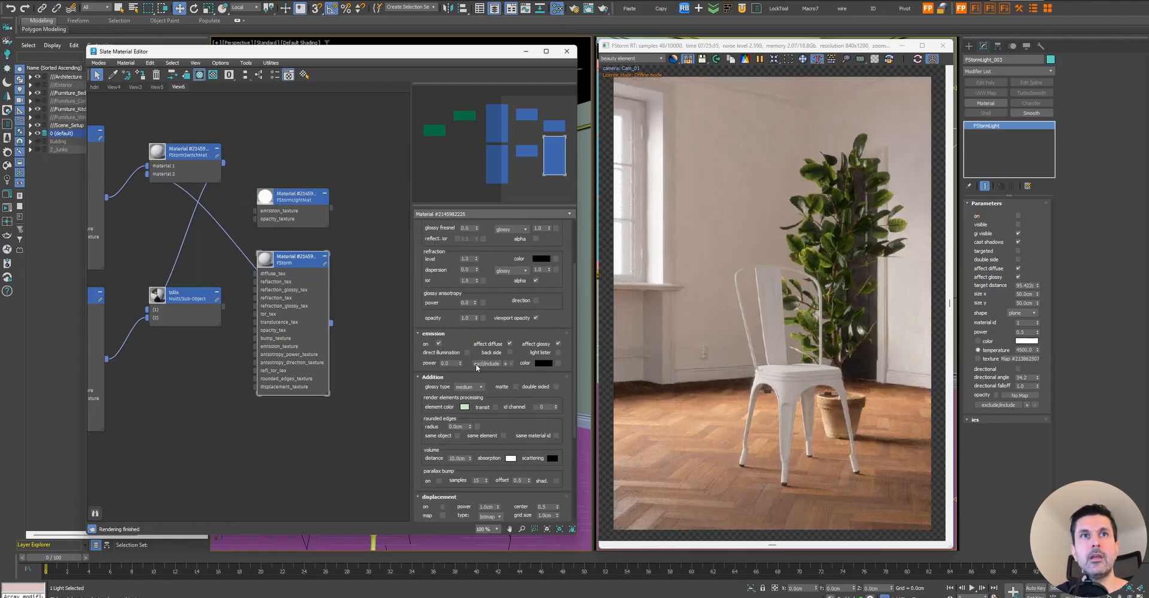
click(543, 363)
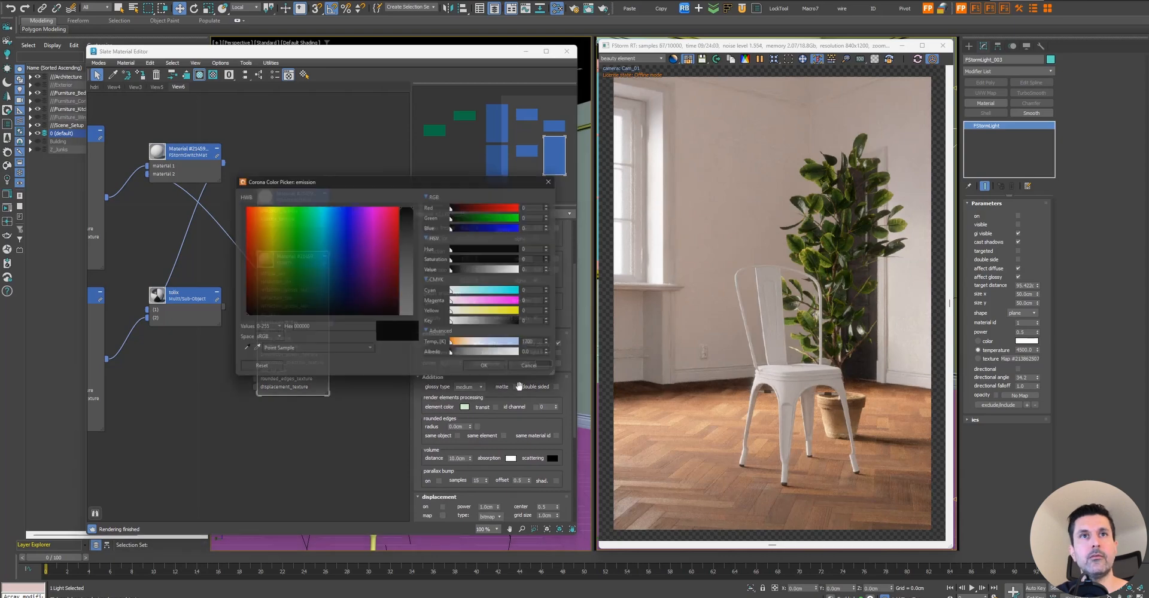
click(511, 215)
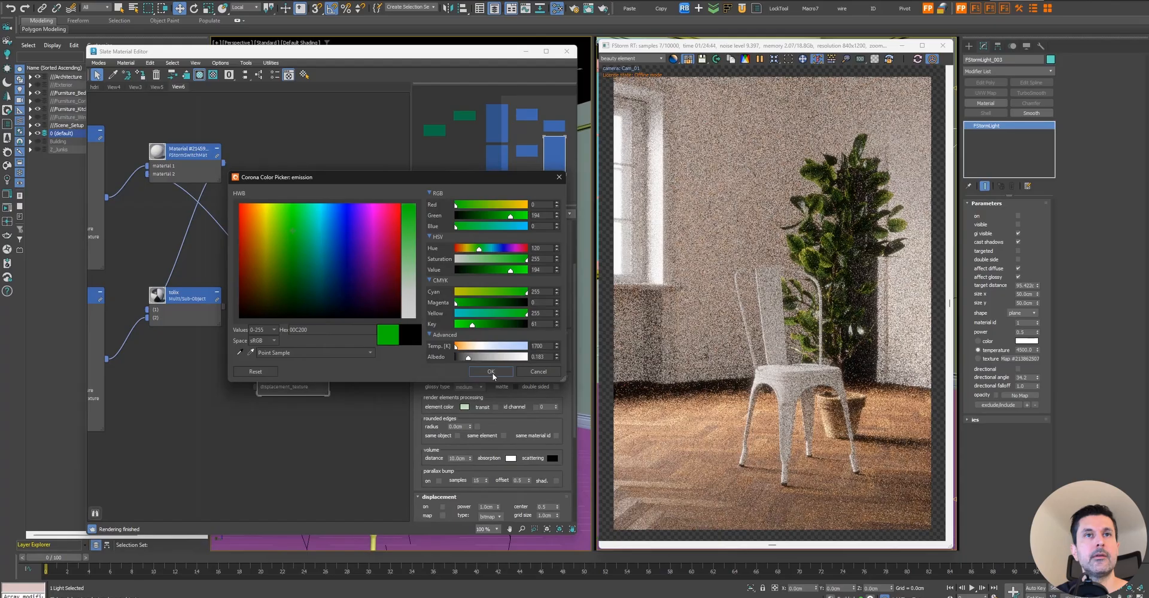
click(490, 372)
- Set the material's emission power to 1 and turn on direct illumination
double_click(444, 363)
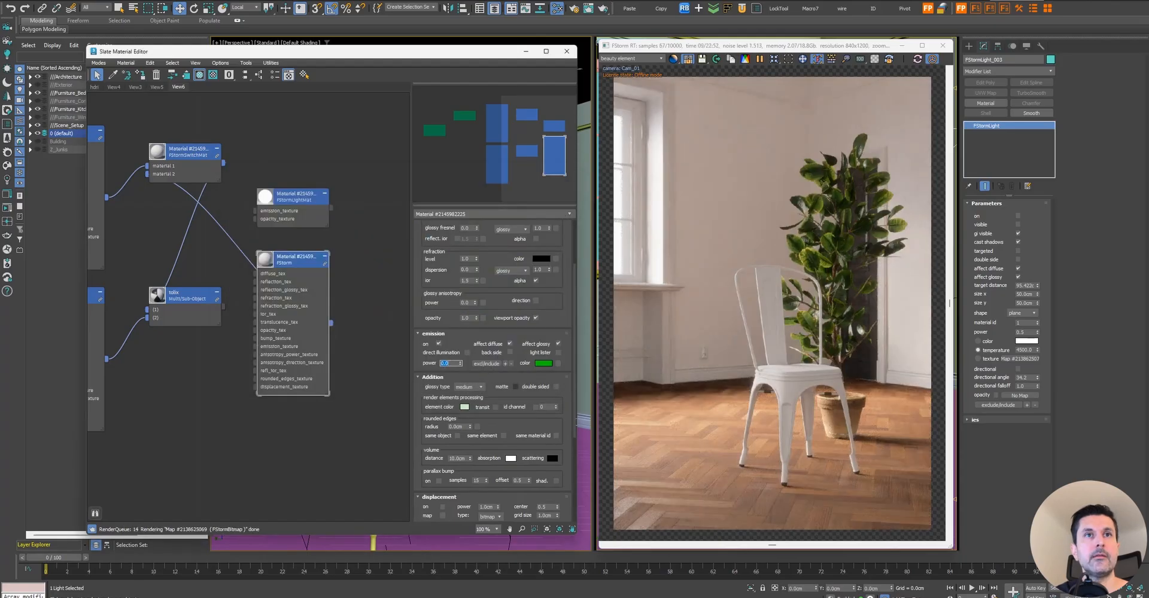
text(1)
key(Return)
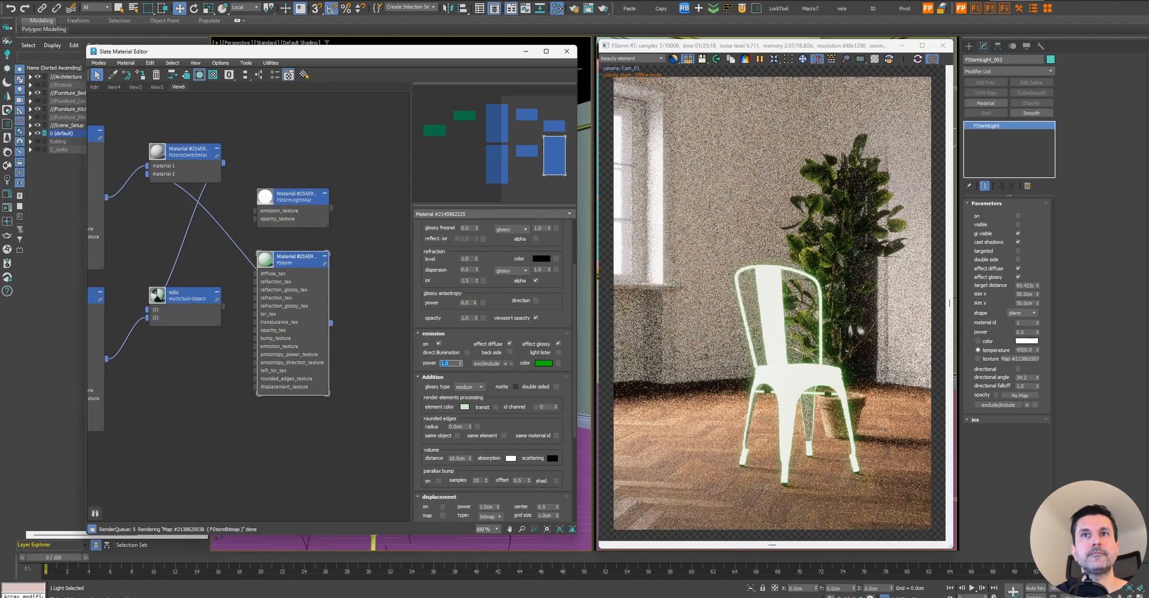
click(467, 353)
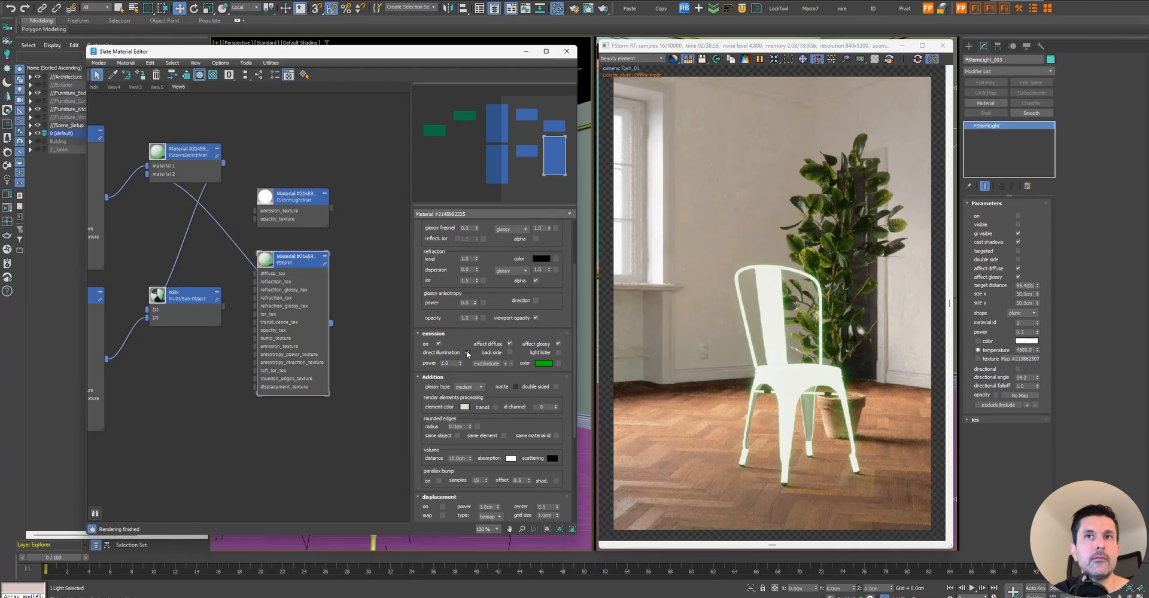
- Set the switch material back to input 1 and connect the green emissive FStorm material to the Multi/Sub-Object's second slot
middle_drag(223, 248, 287, 265)
double_click(259, 176)
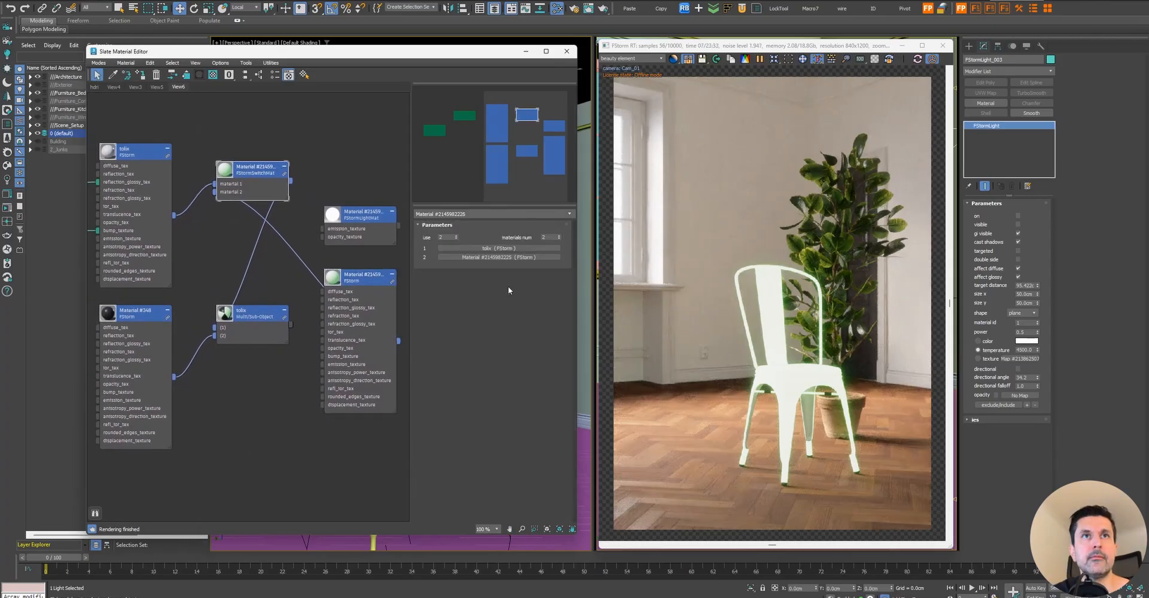
click(455, 238)
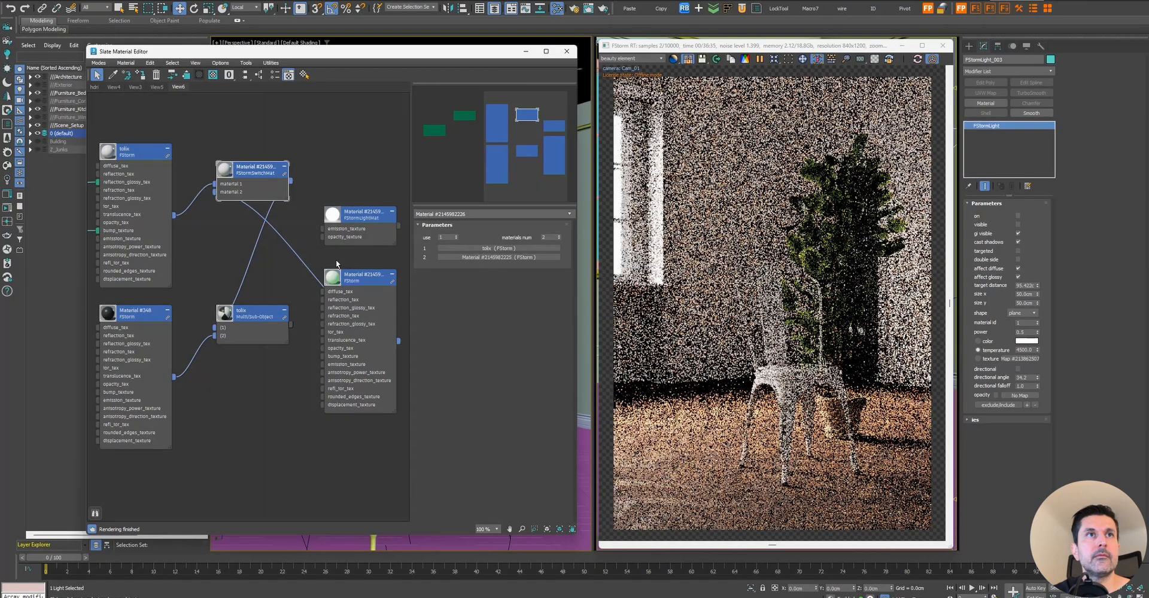
drag(398, 341, 215, 336)
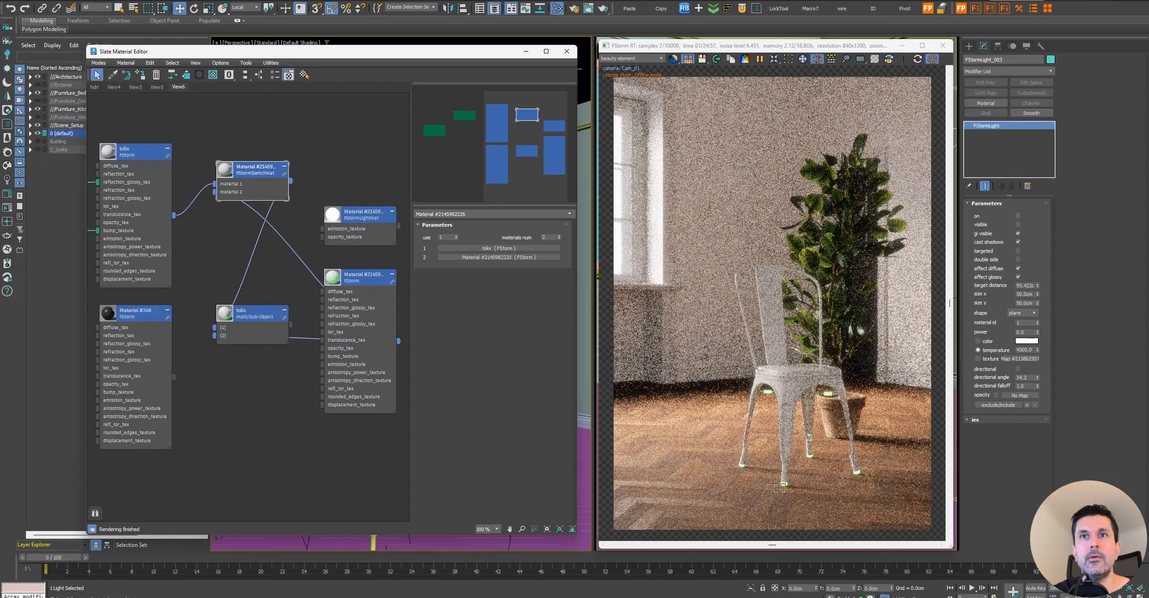
- Examine the chair's glowing feet up close in the RT render, and turn on the emissive FStorm material's light lister option
scroll(797, 445, up, 5)
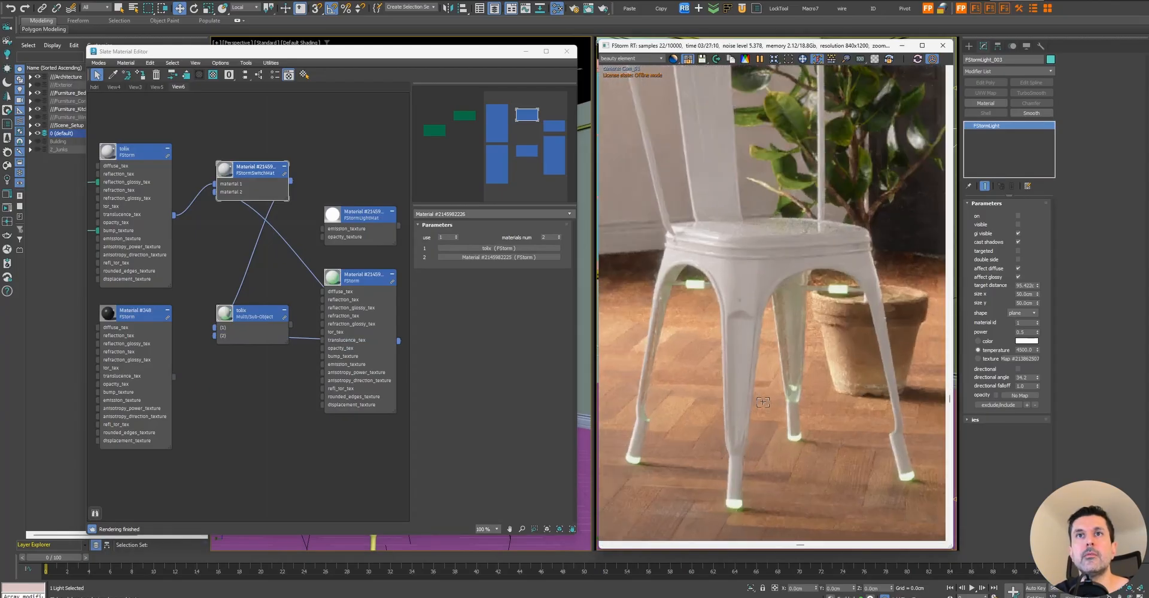
scroll(763, 402, down, 2)
double_click(366, 280)
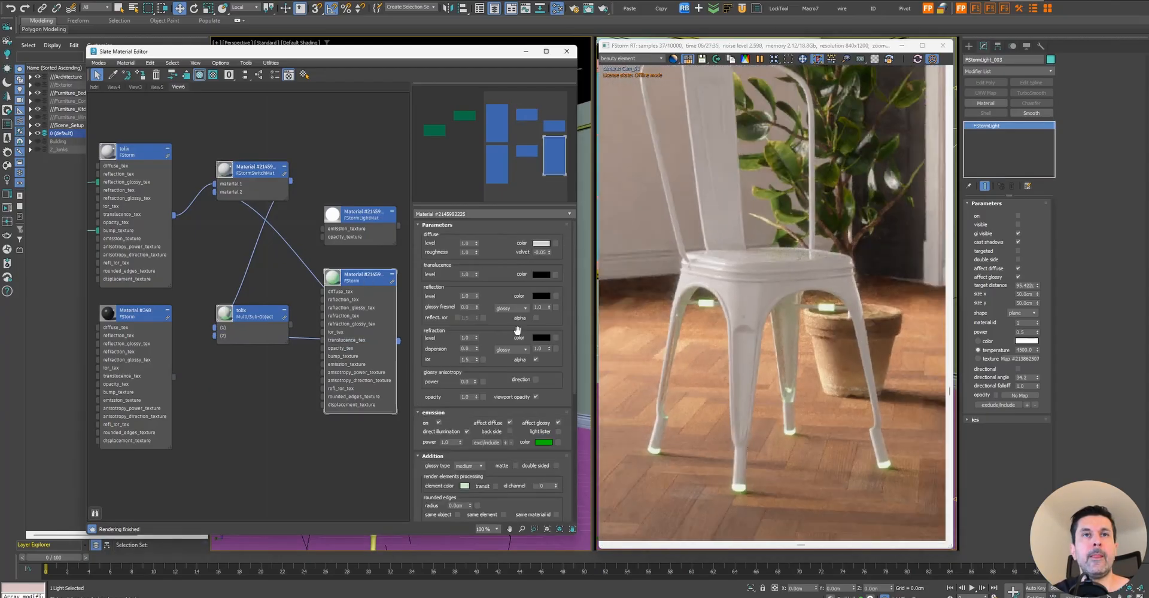
scroll(549, 374, down, 2)
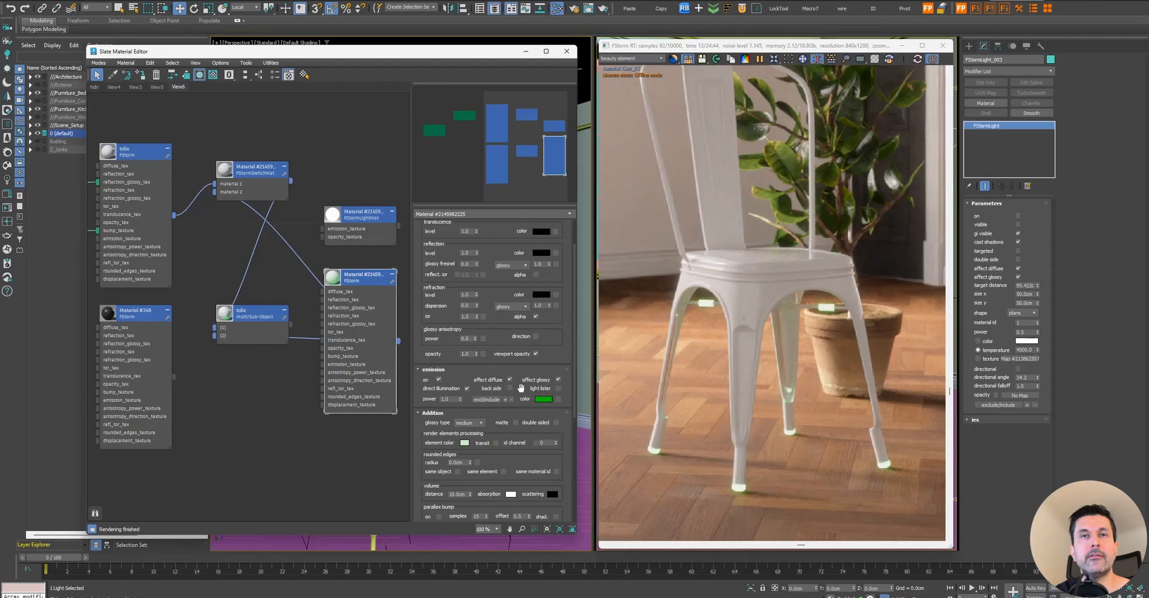
click(558, 389)
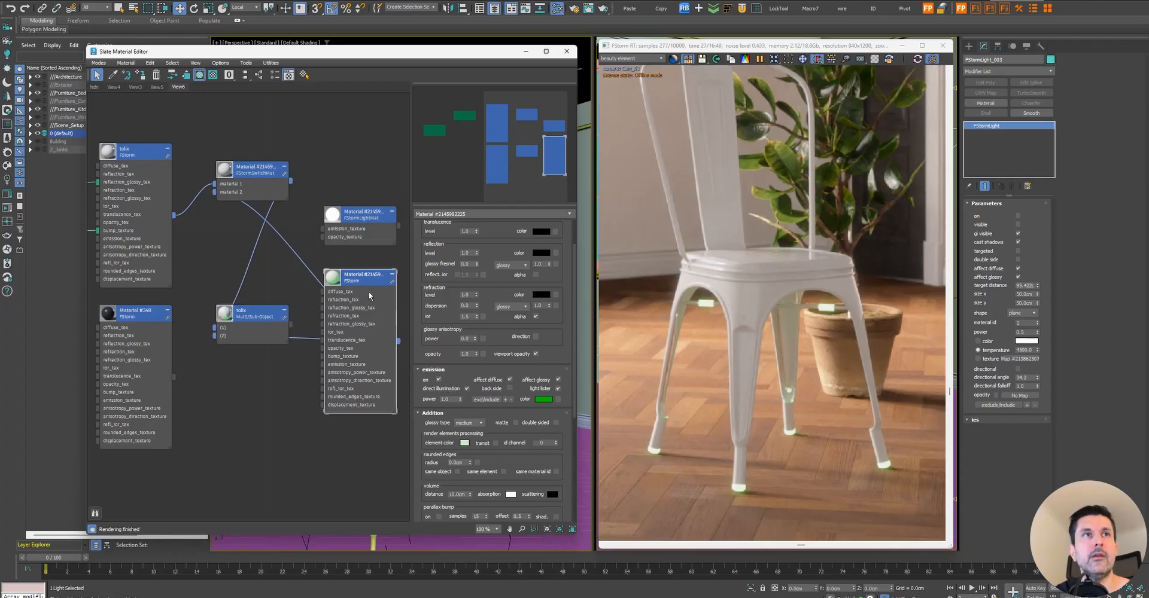
- Reposition the FStormLightMat node beside the emissive FStorm material and open its parameters
middle_drag(325, 260, 310, 259)
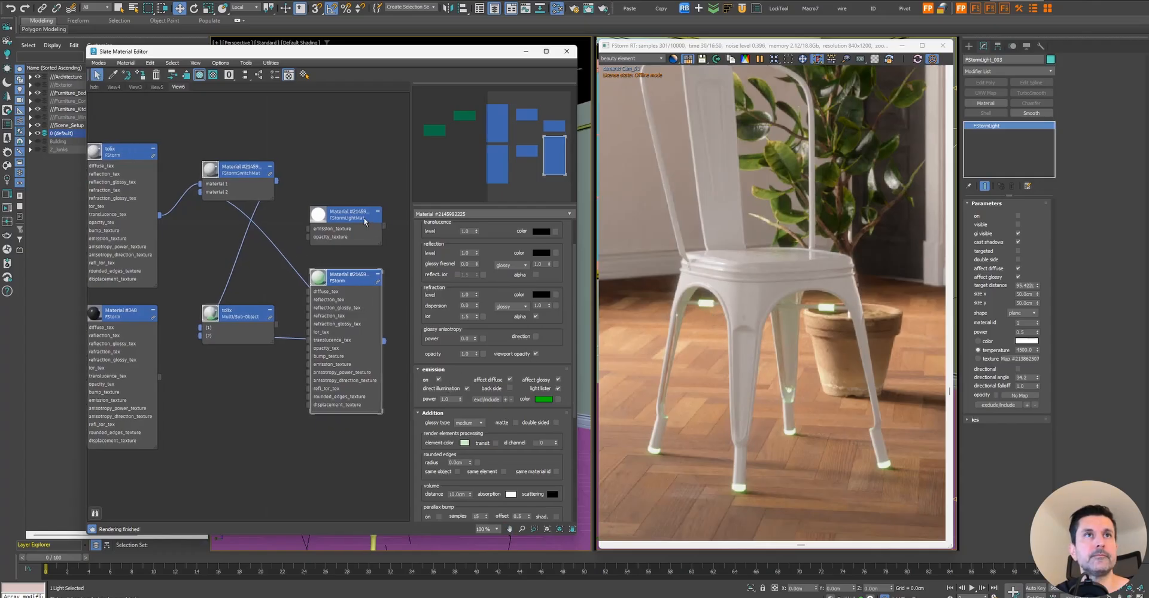
drag(363, 219, 353, 218)
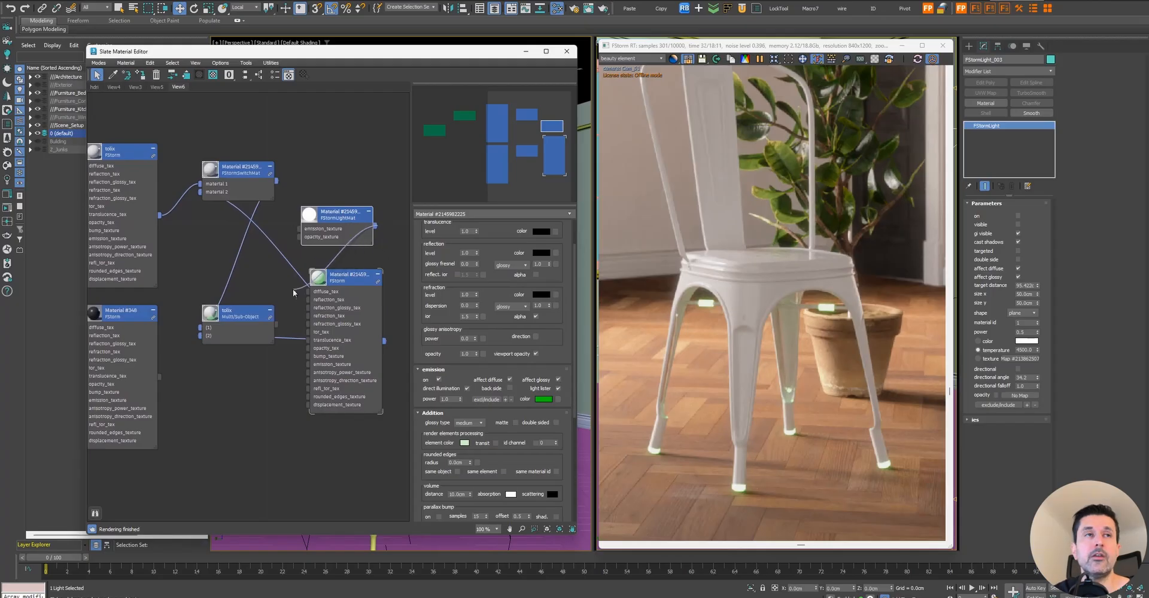
double_click(337, 223)
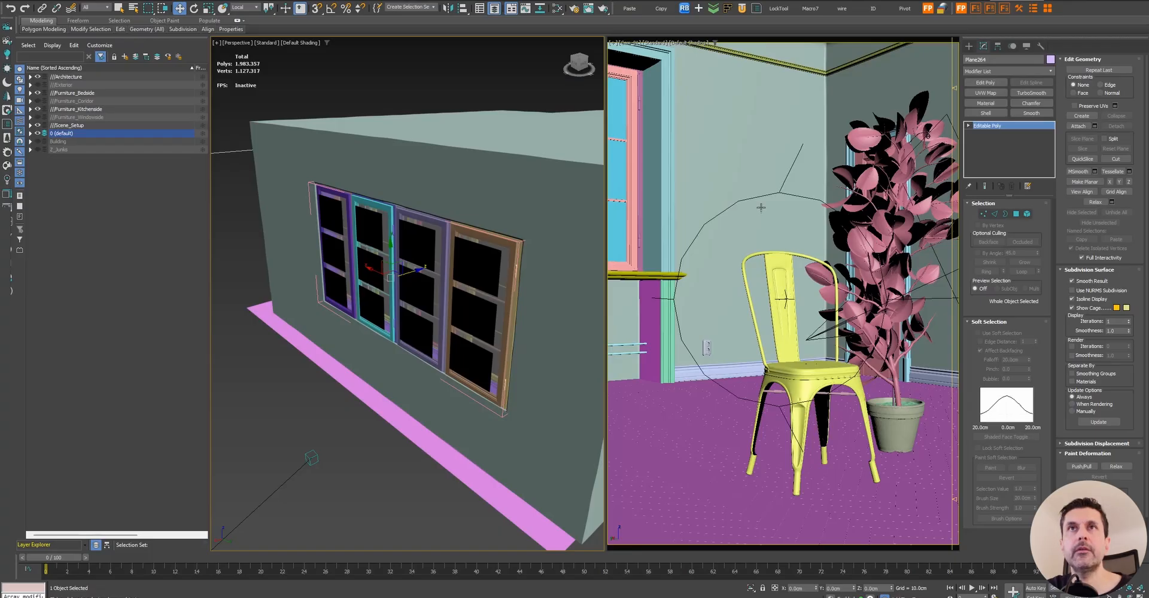
- Move the portal planes outward, away from the window frames on the exterior wall
click(401, 476)
click(466, 262)
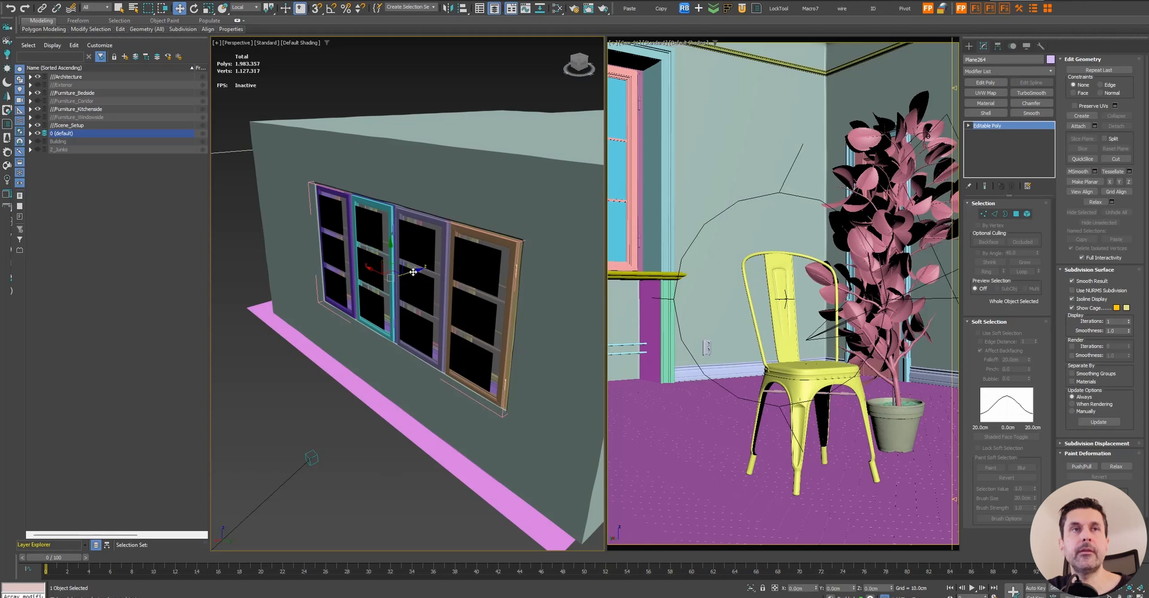
drag(413, 272, 384, 277)
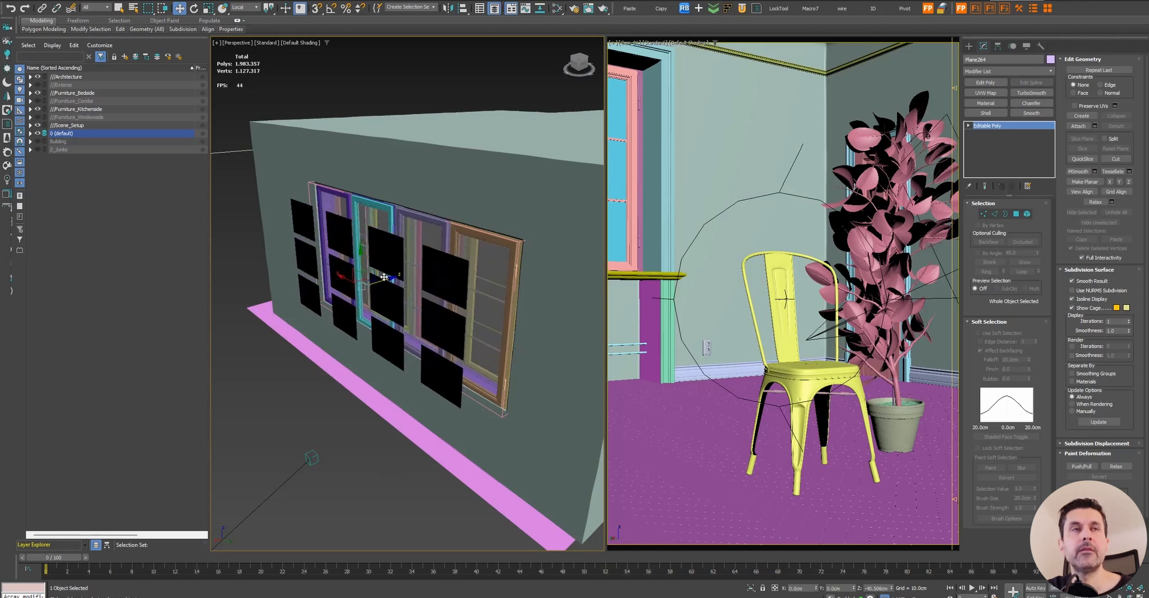
- Create a new material editor view and add an FStormPortal material to it
key(m)
drag(363, 308, 933, 159)
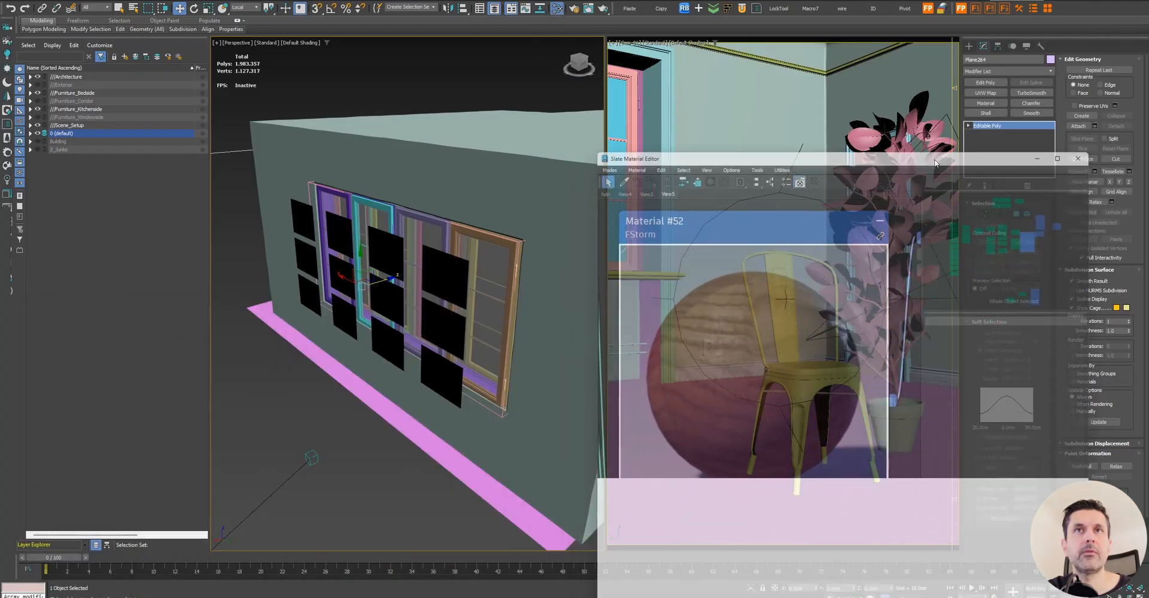
right_click(725, 192)
click(743, 197)
click(839, 412)
right_click(725, 296)
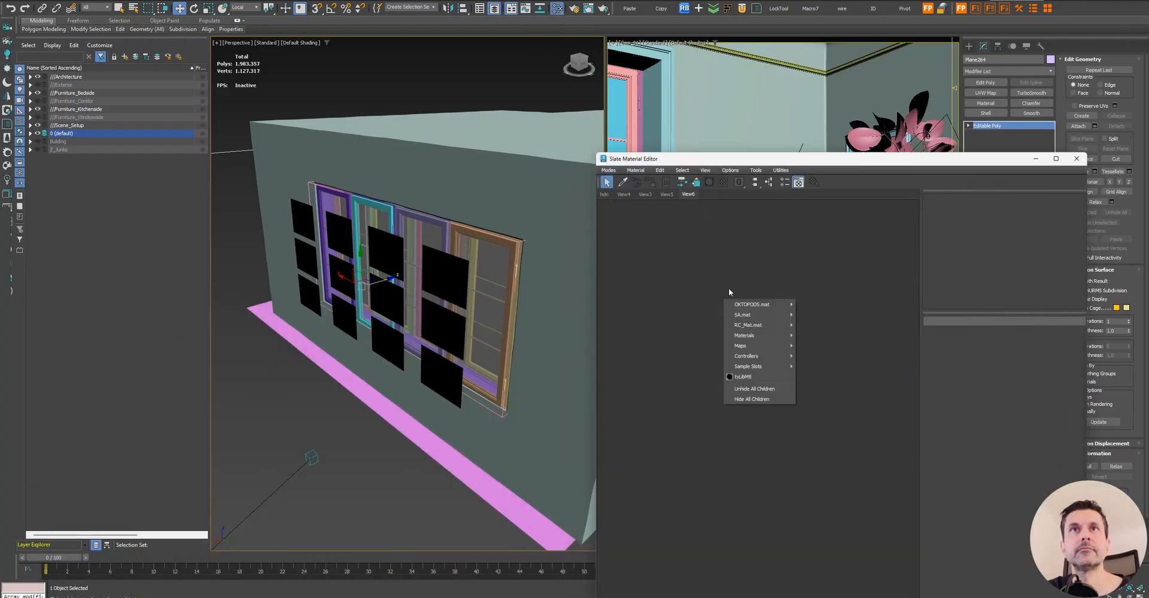
mouse_move(751, 335)
mouse_move(828, 358)
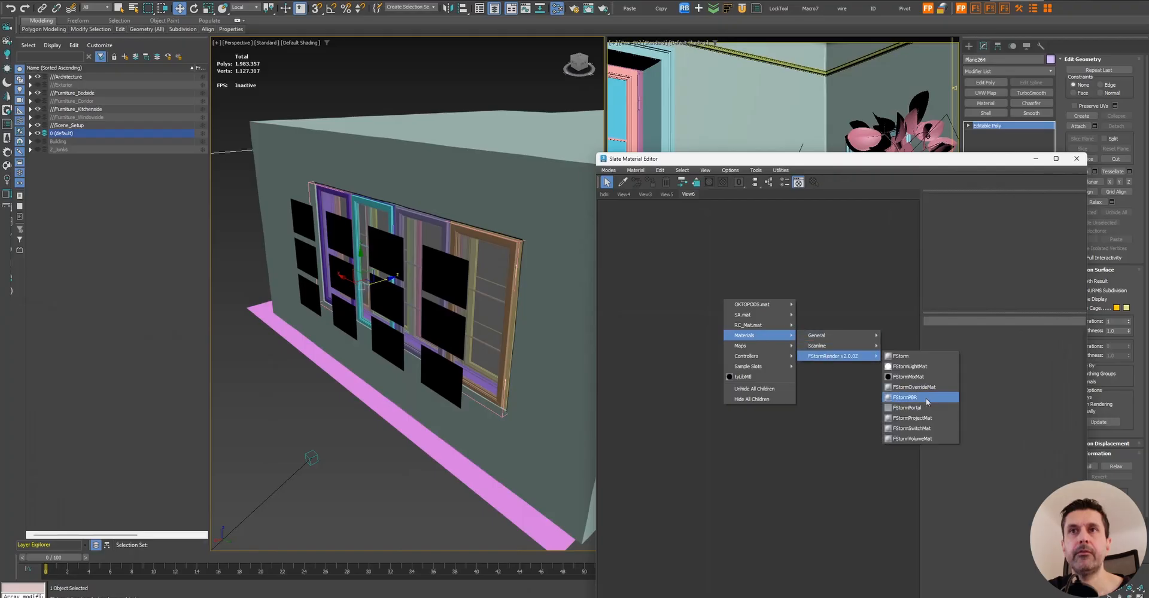
click(906, 407)
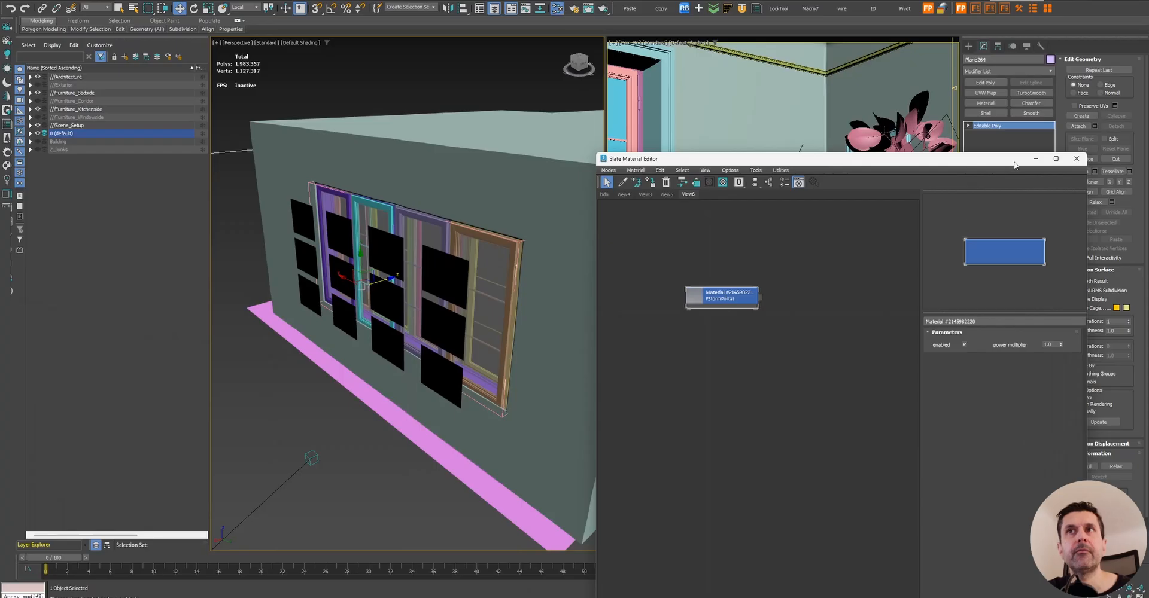
click(1036, 159)
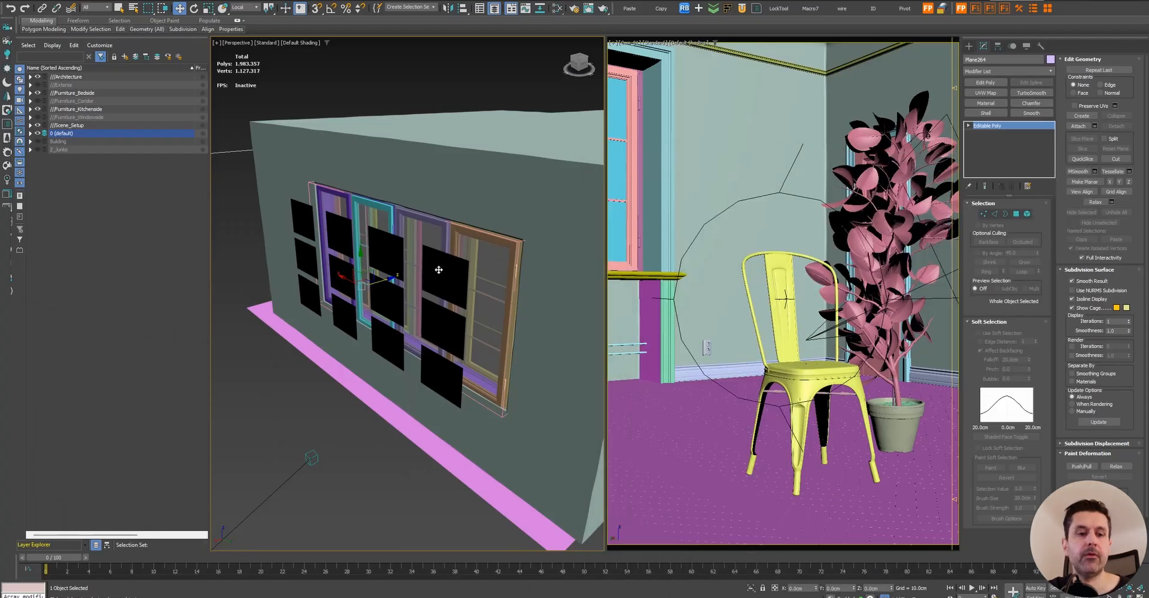
- Undo the portal planes' move and examine how they sit inside the window frames
key(ctrl+z)
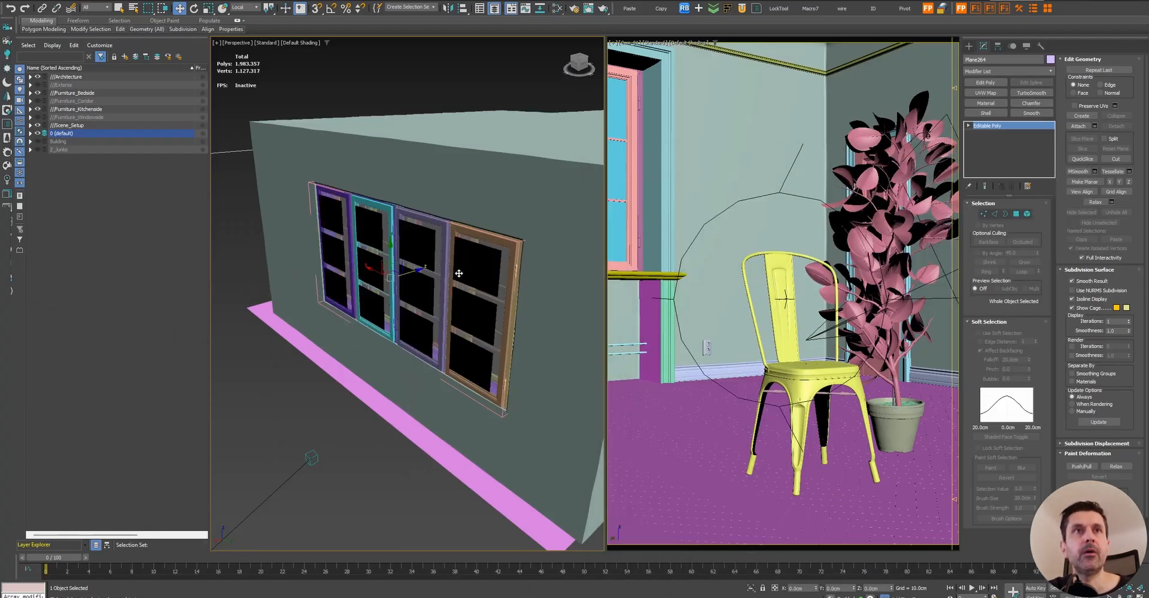
mouse_move(458, 274)
alt+middle_down()
mouse_move(488, 263)
mouse_move(465, 259)
alt+middle_up()
scroll(470, 259, up, 3)
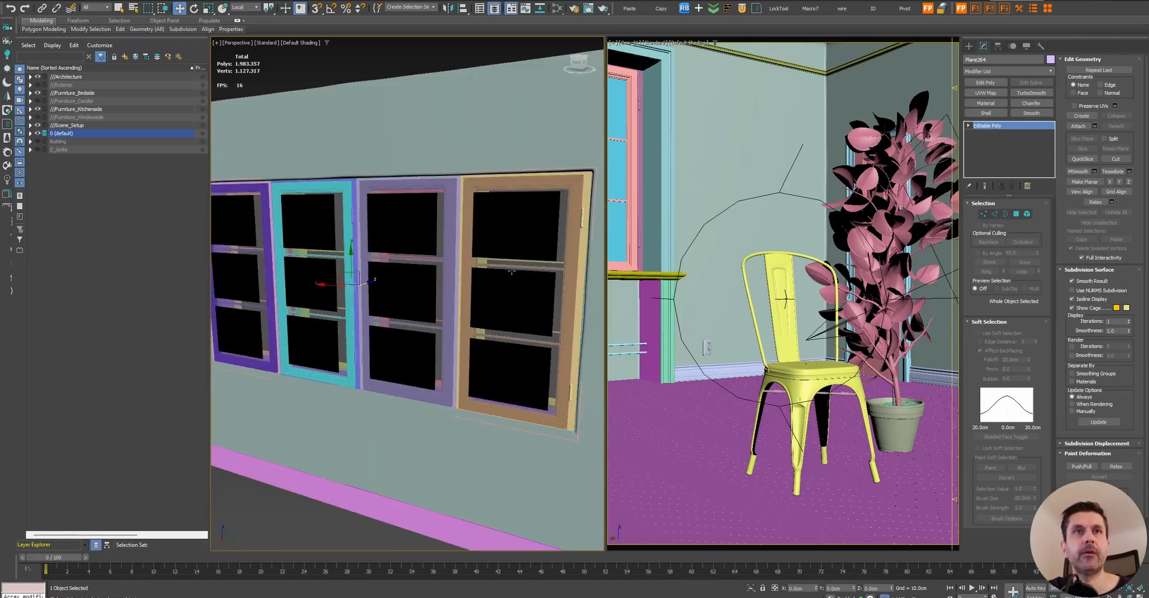
scroll(510, 227, down, 4)
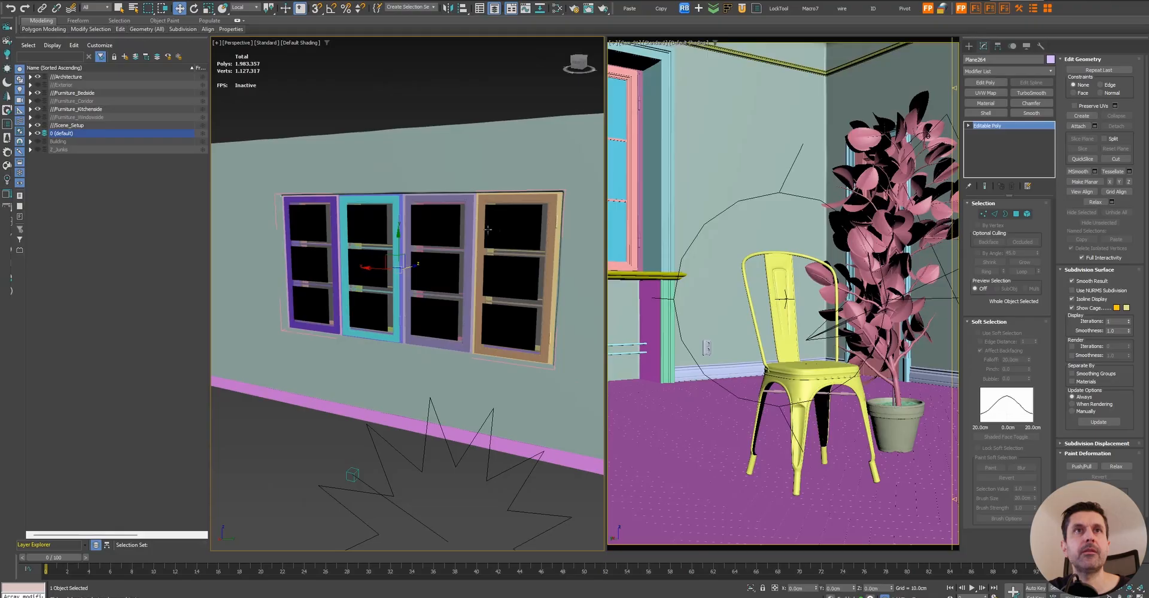
alt+middle_drag(508, 246, 514, 262)
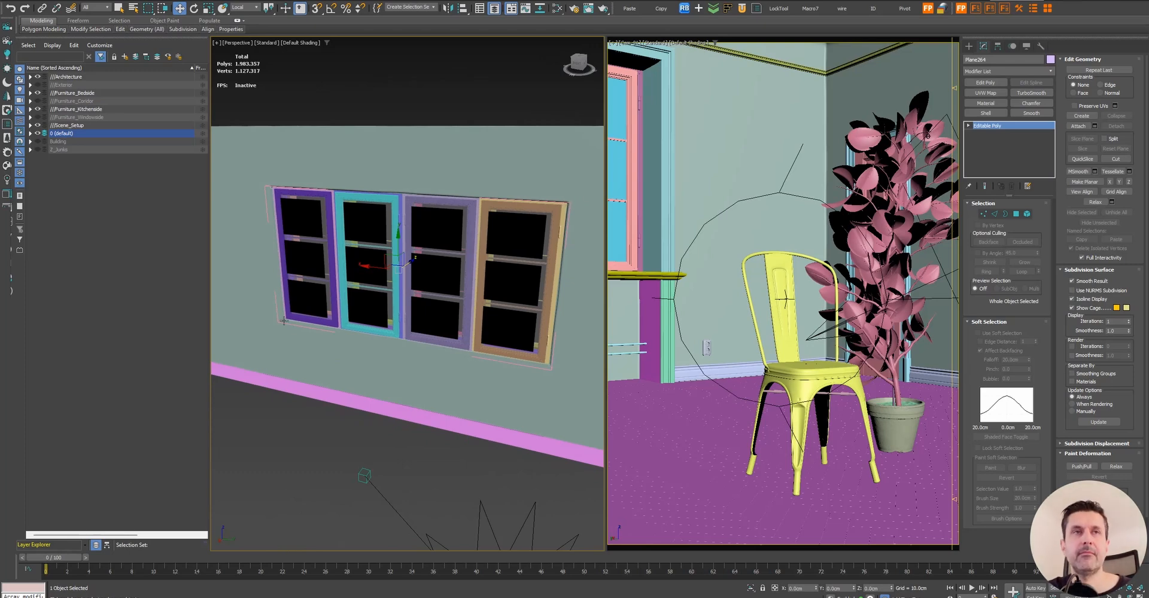
mouse_move(367, 265)
alt+middle_down()
mouse_move(383, 269)
mouse_move(377, 279)
alt+middle_up()
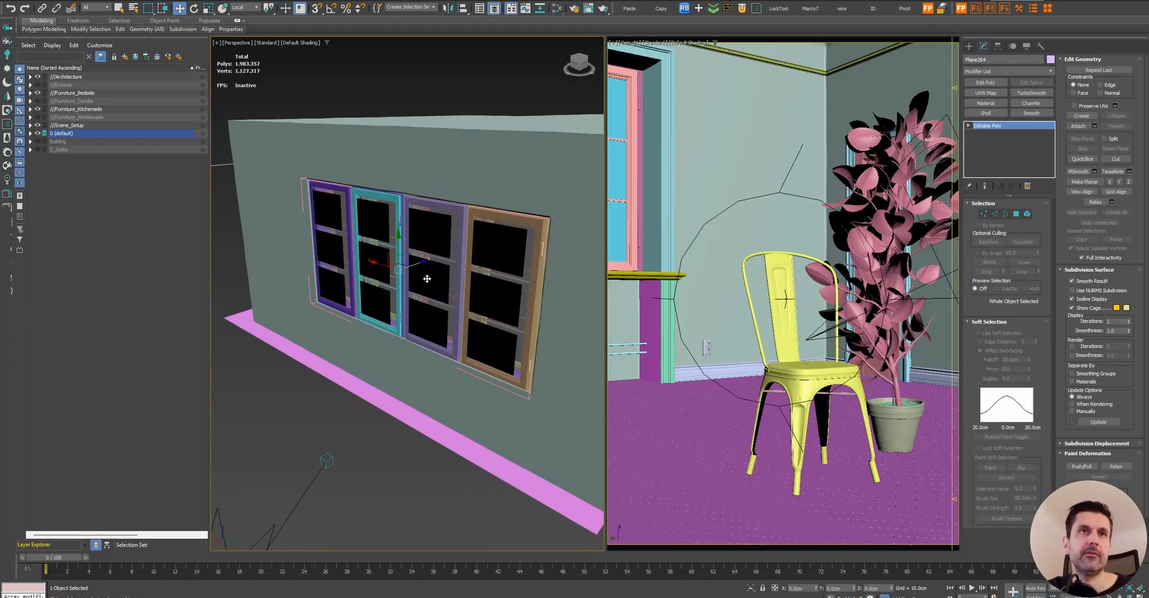
- Sample the FStormPortal material from the window planes into the material editor and review its parameters
key(m)
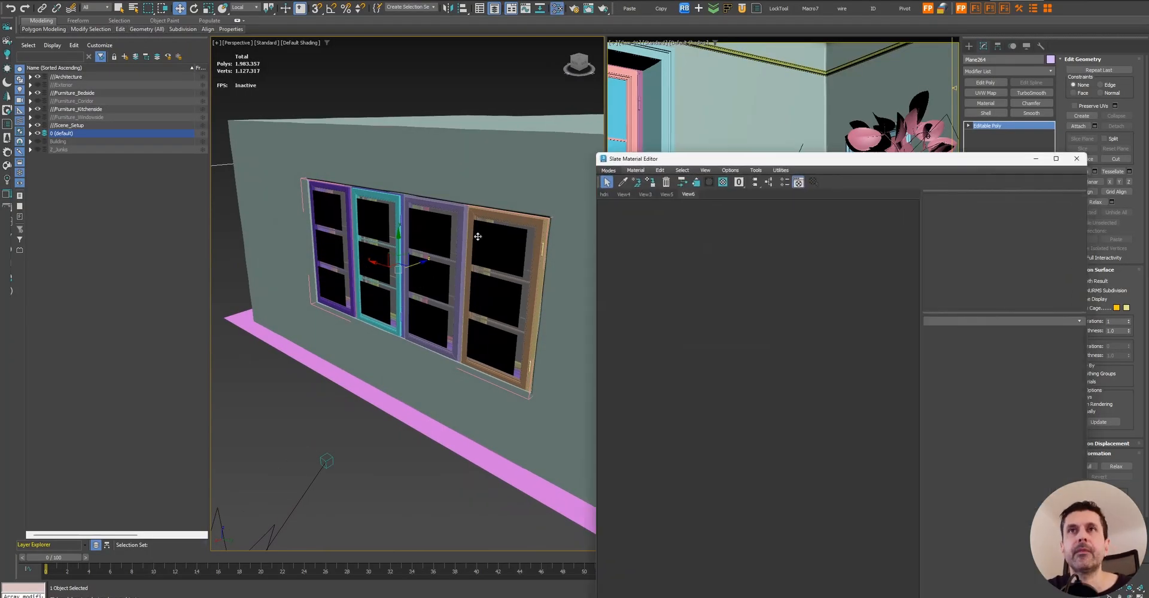
right_click(701, 280)
mouse_move(740, 316)
mouse_move(820, 339)
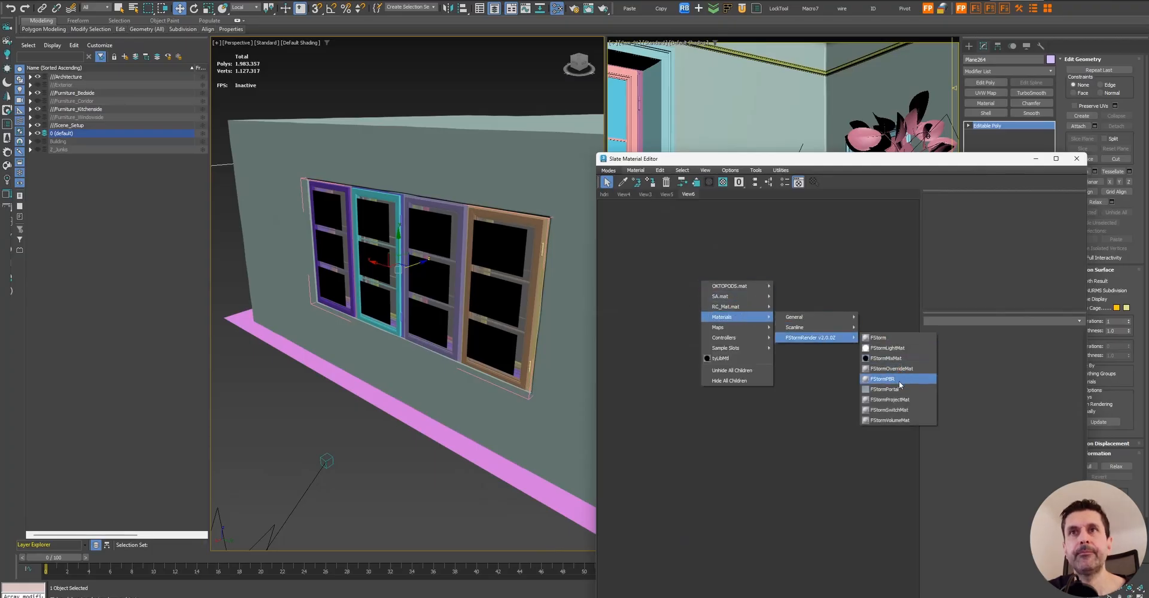
click(623, 183)
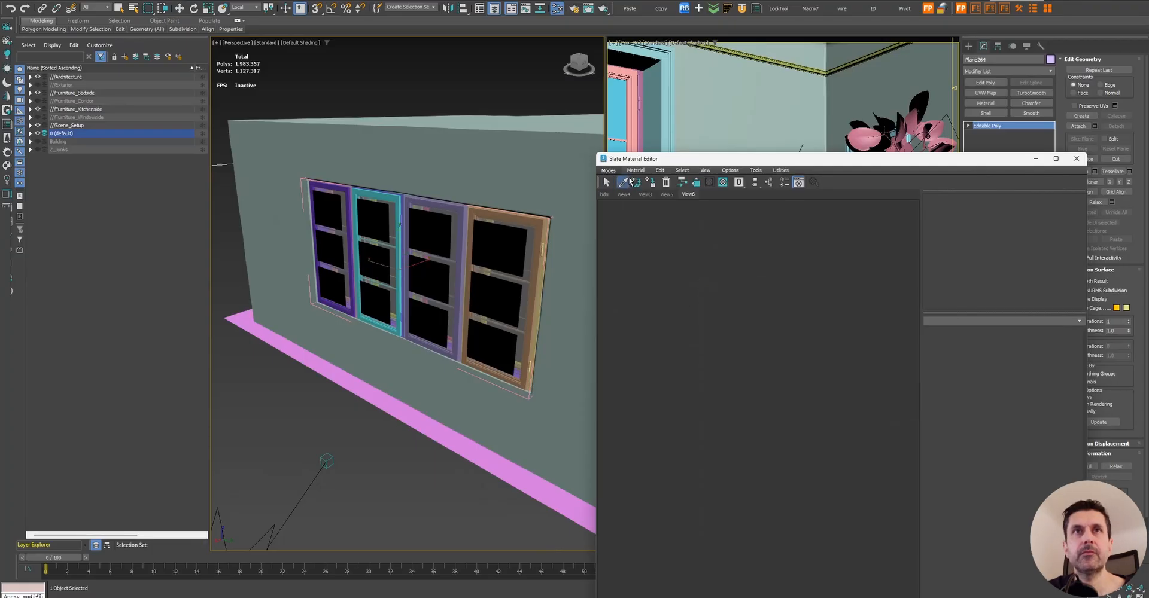
click(511, 241)
scroll(750, 422, up, 5)
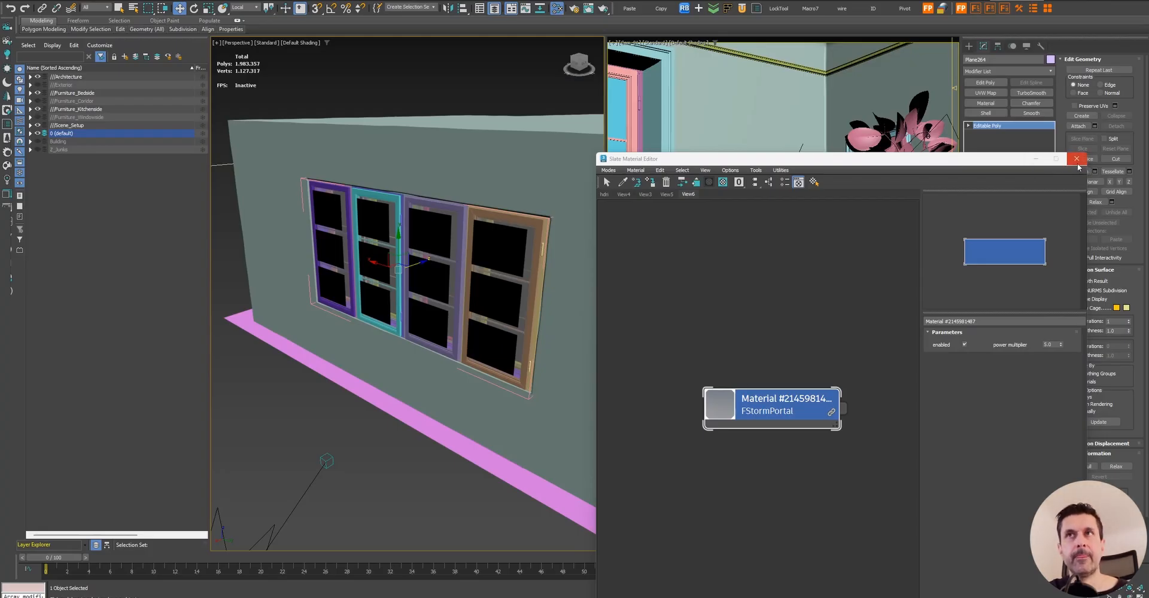
drag(1020, 164, 1020, 267)
drag(920, 267, 790, 143)
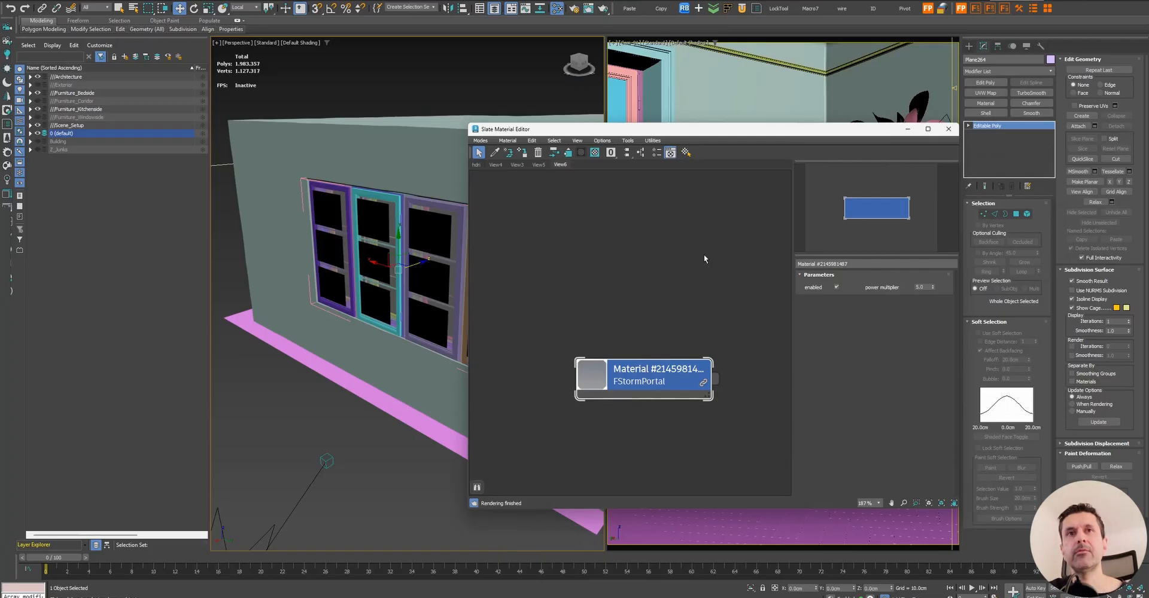
click(948, 129)
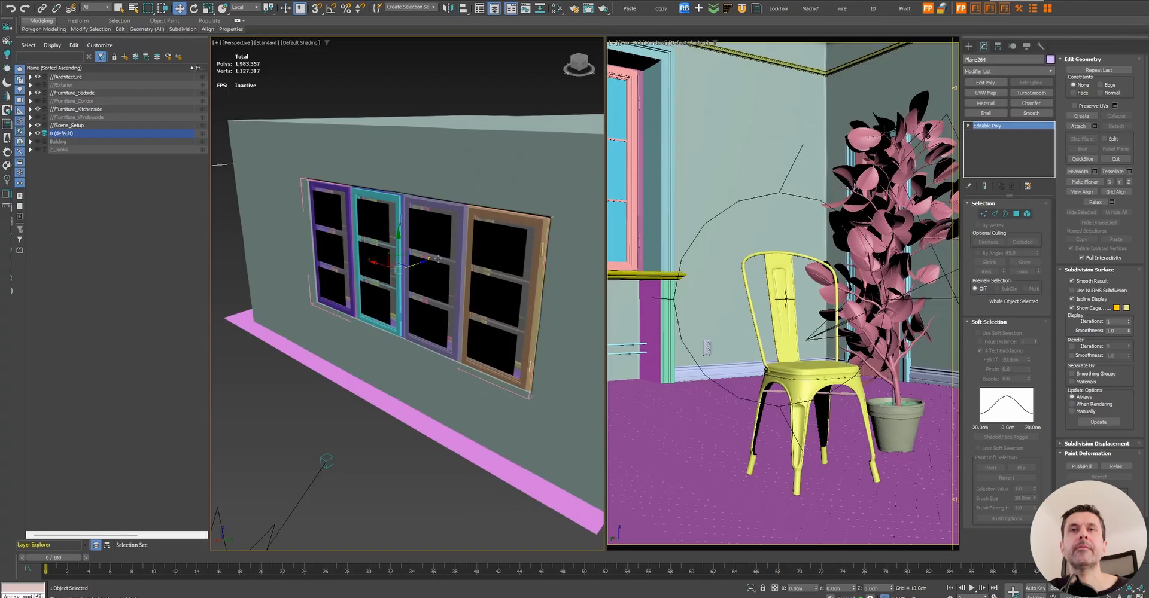
- Check the portal object's elements by selecting all the panes and then a single pane, and leave element mode
key(5)
key(ctrl+a)
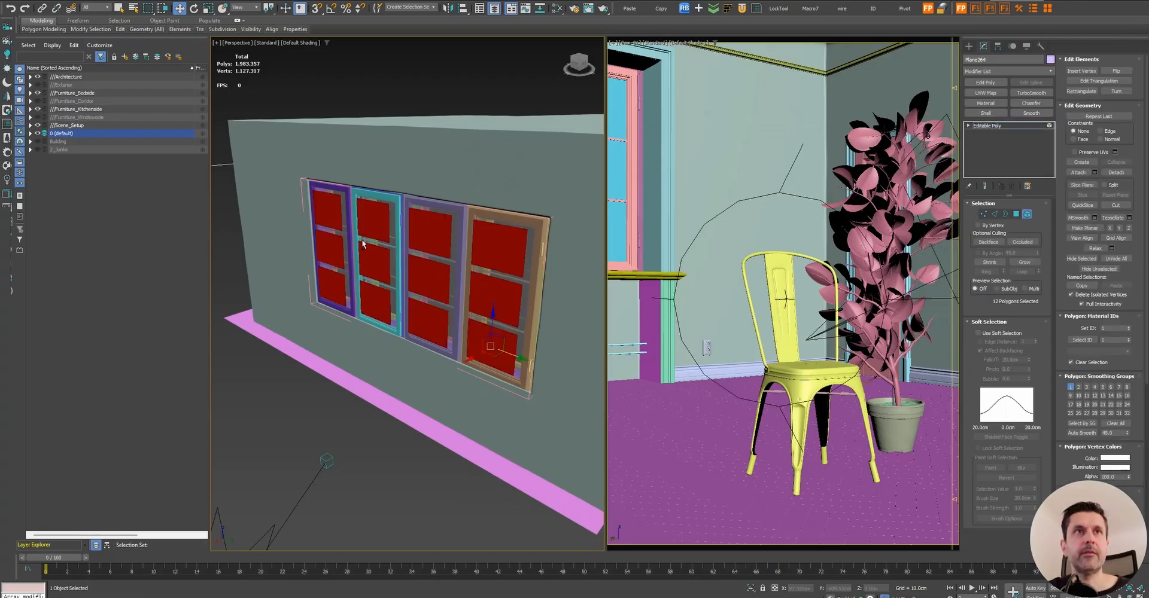
click(497, 246)
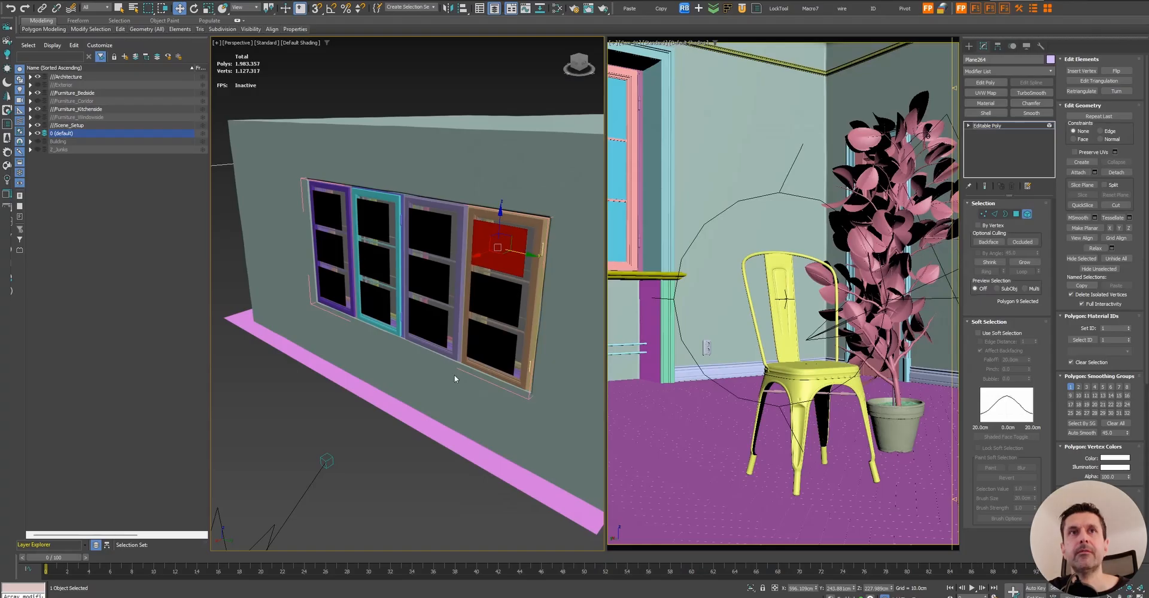
right_click(490, 270)
click(473, 268)
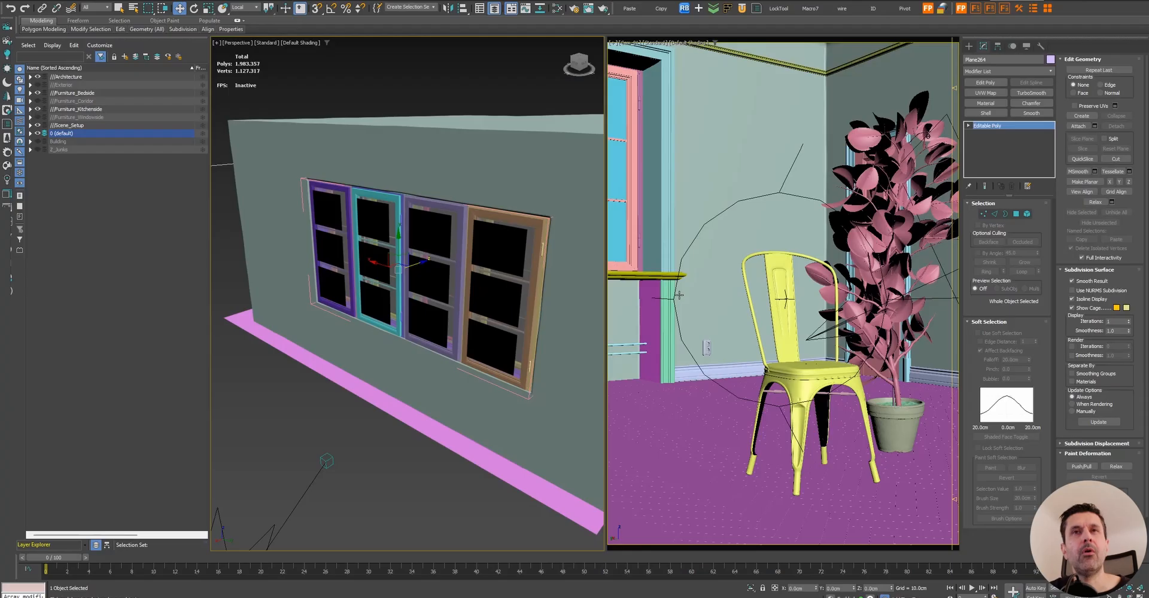
- Focus the perspective view on the chair inside the room and recheck the FStormPortal material's power multiplier
click(810, 383)
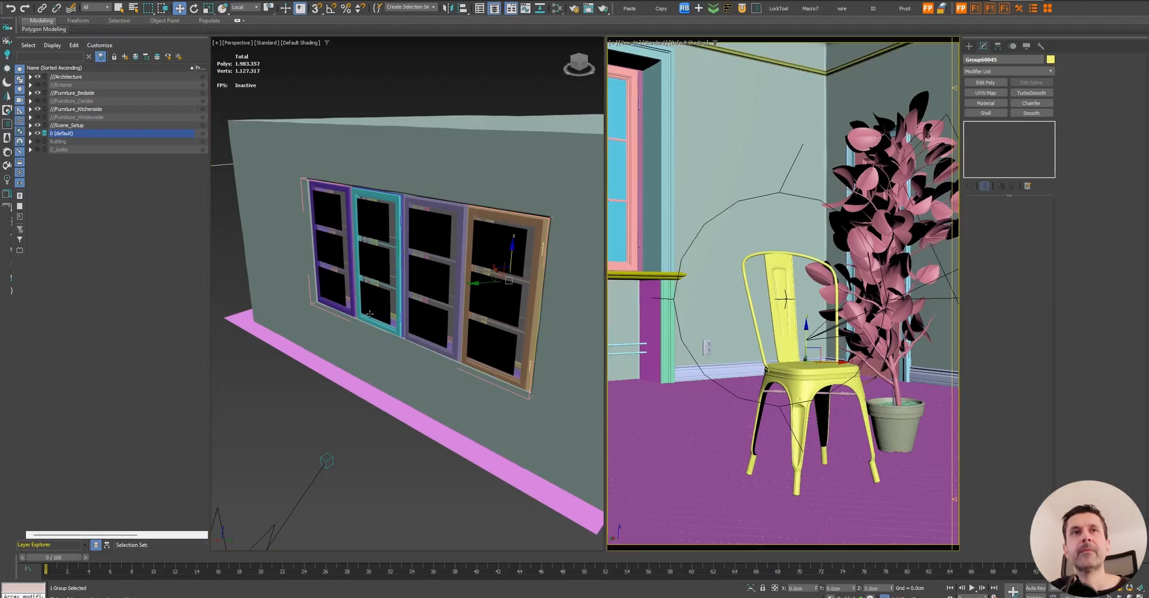
key(z)
alt+middle_drag(370, 313, 448, 294)
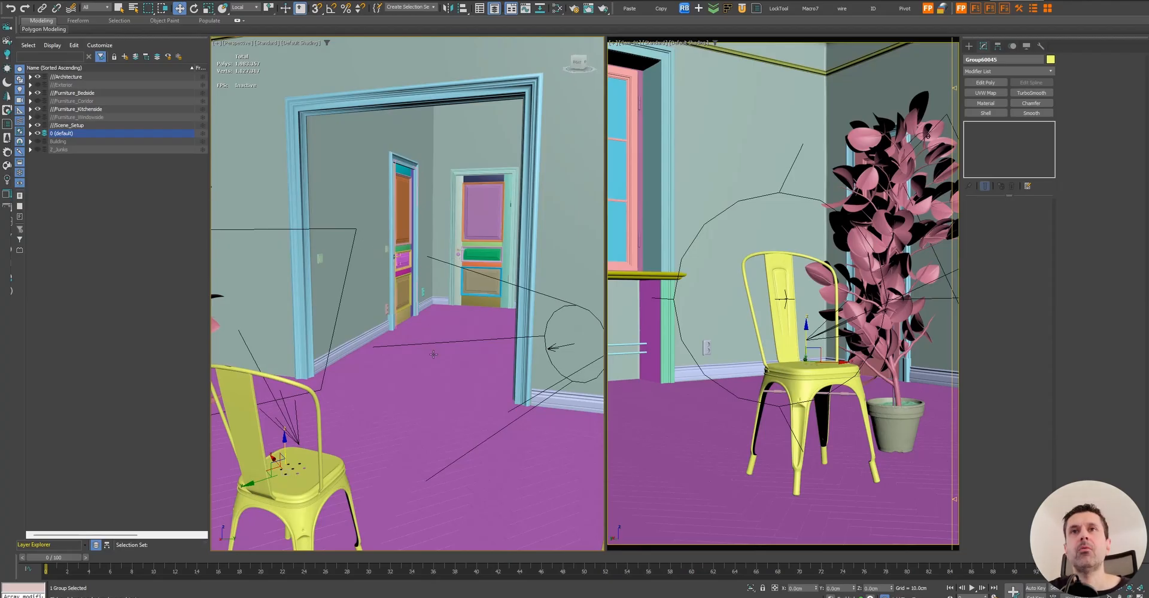
key(m)
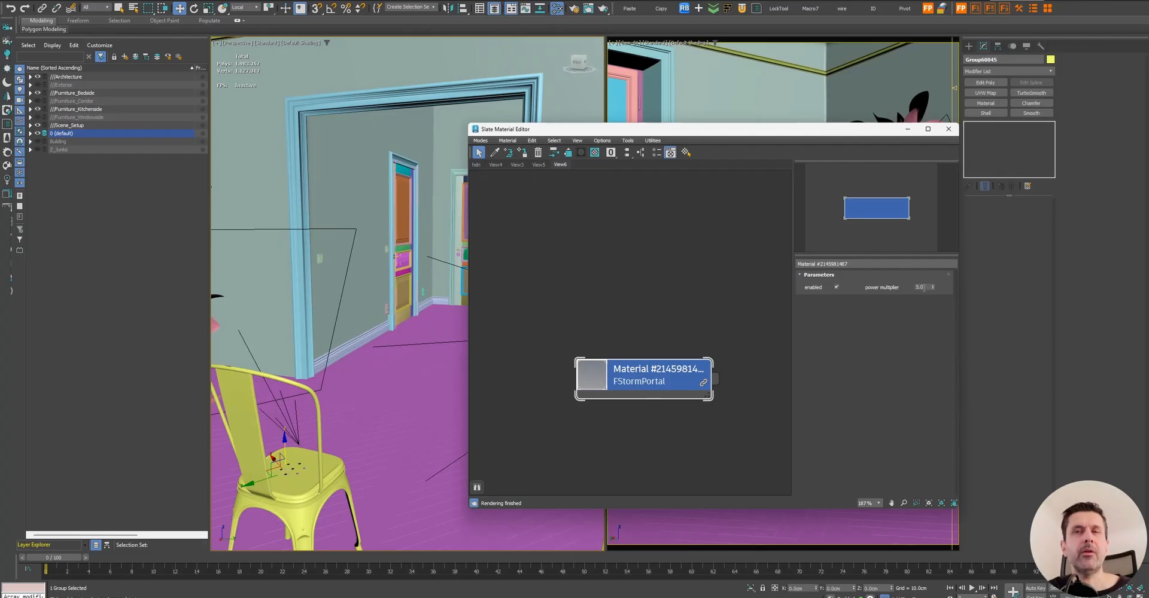
click(949, 129)
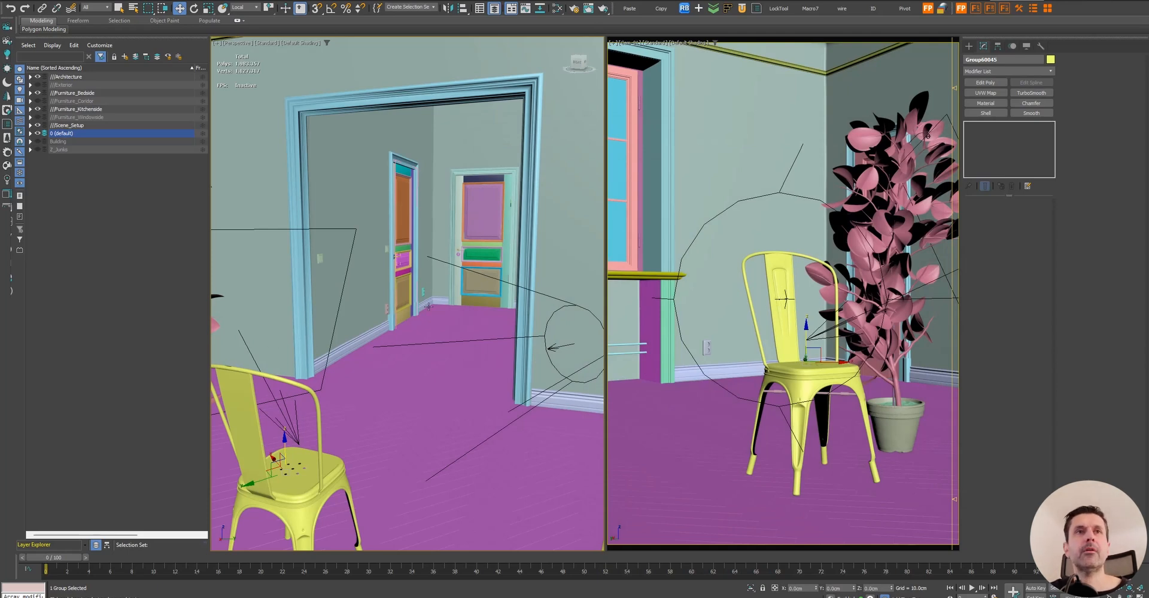
- Start the FStorm RT render for the camera view of the chair
click(784, 298)
right_click(797, 313)
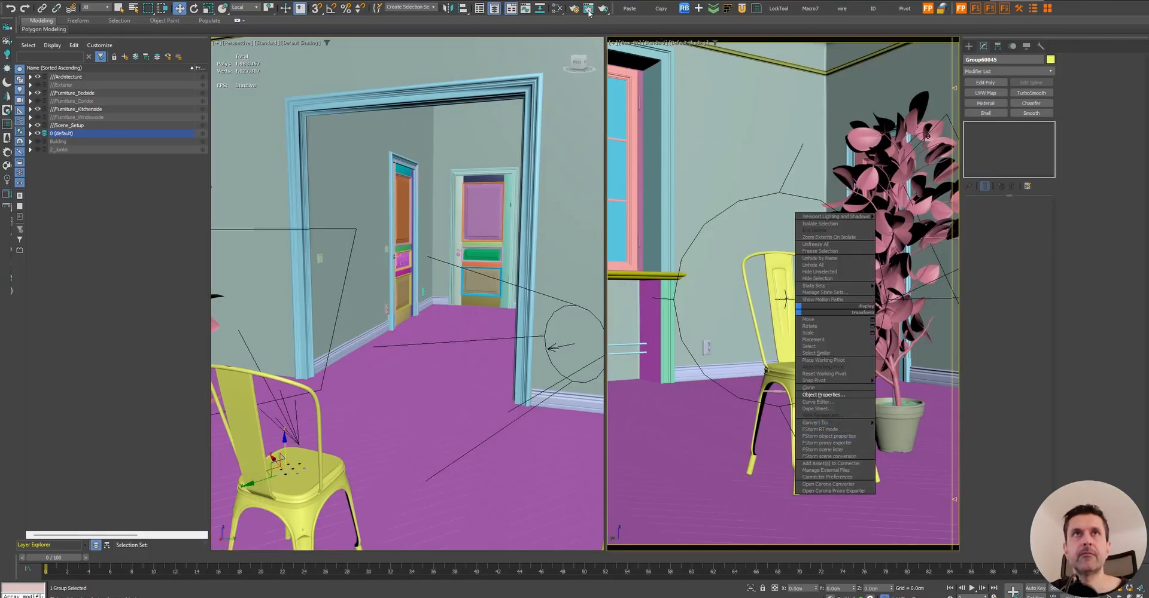
click(820, 429)
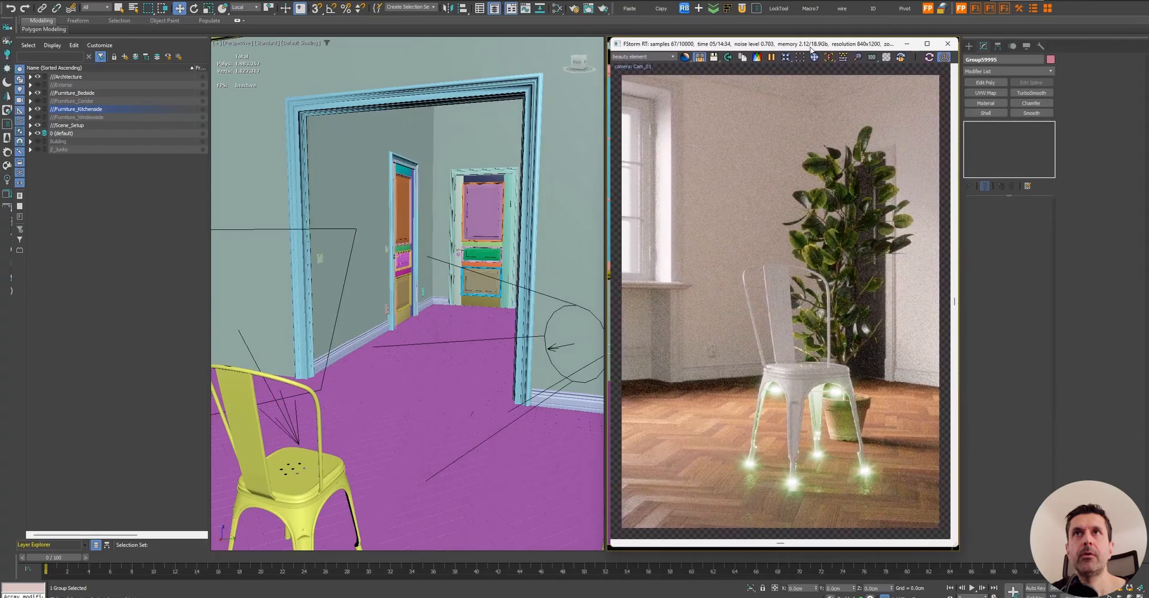
- Turn on the soft_box_light and review and accept its exclude/include settings
click(351, 298)
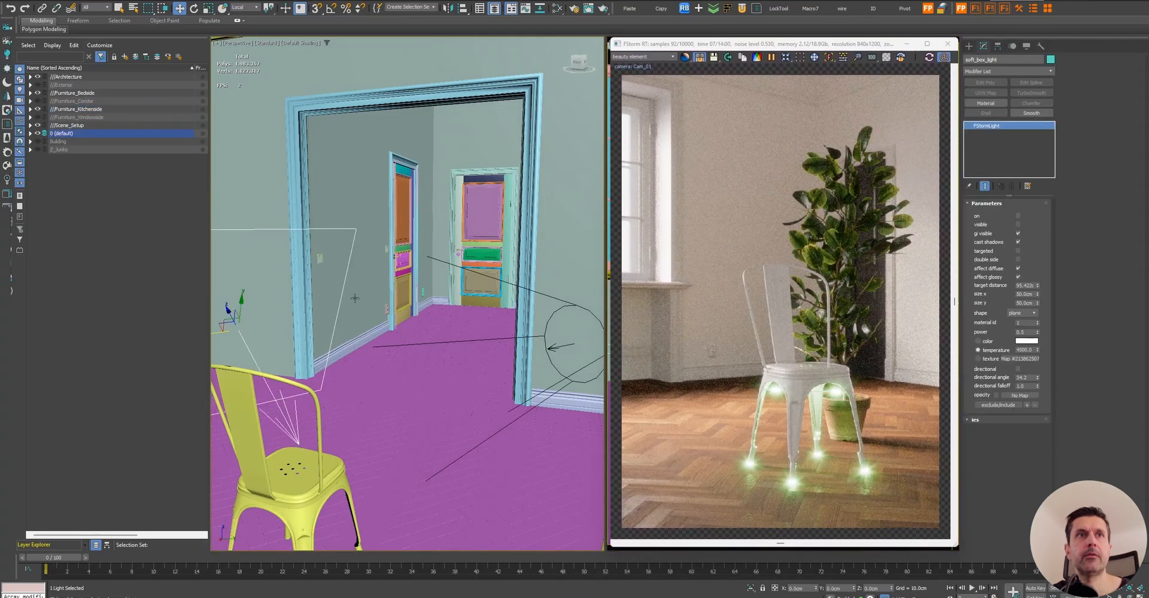
click(1018, 216)
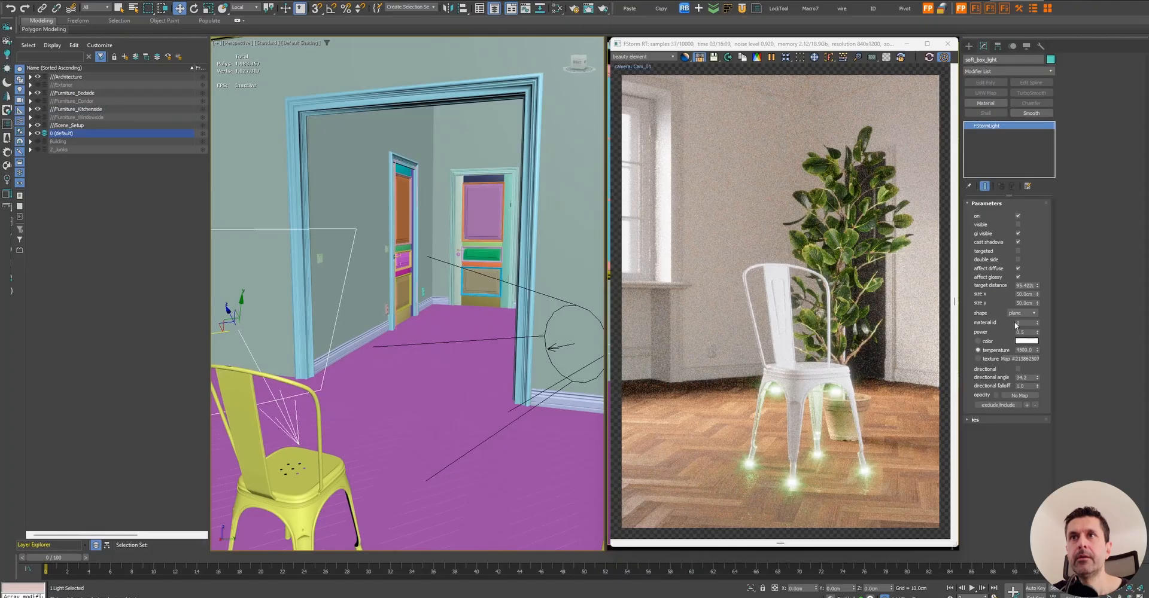
click(1008, 405)
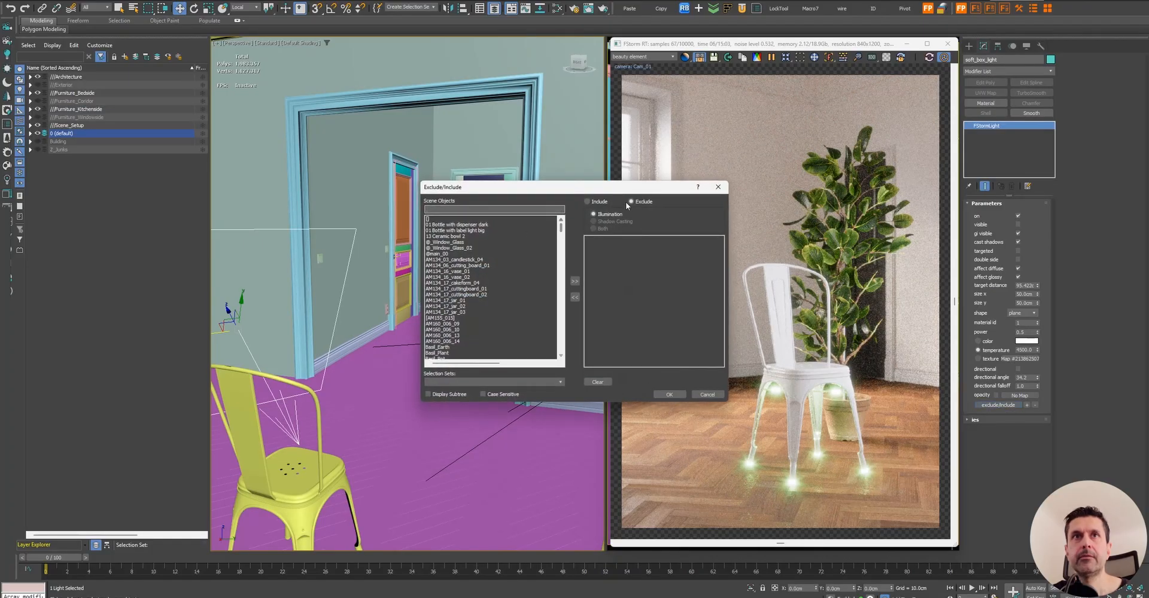
click(668, 394)
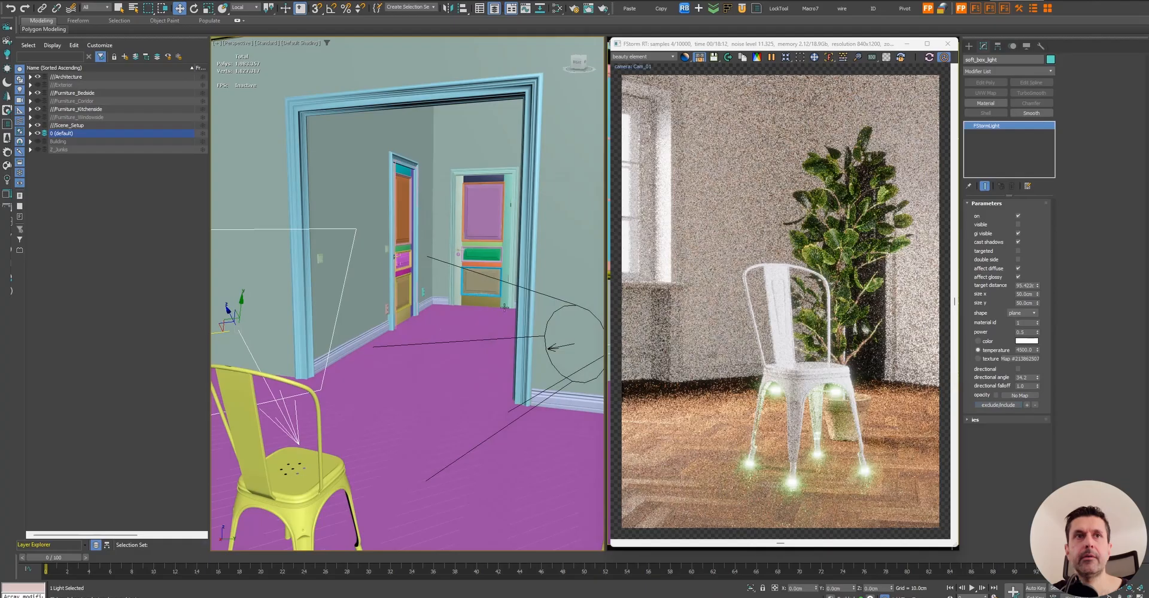
- Turn on the camera flash light and make the light source itself invisible
click(573, 306)
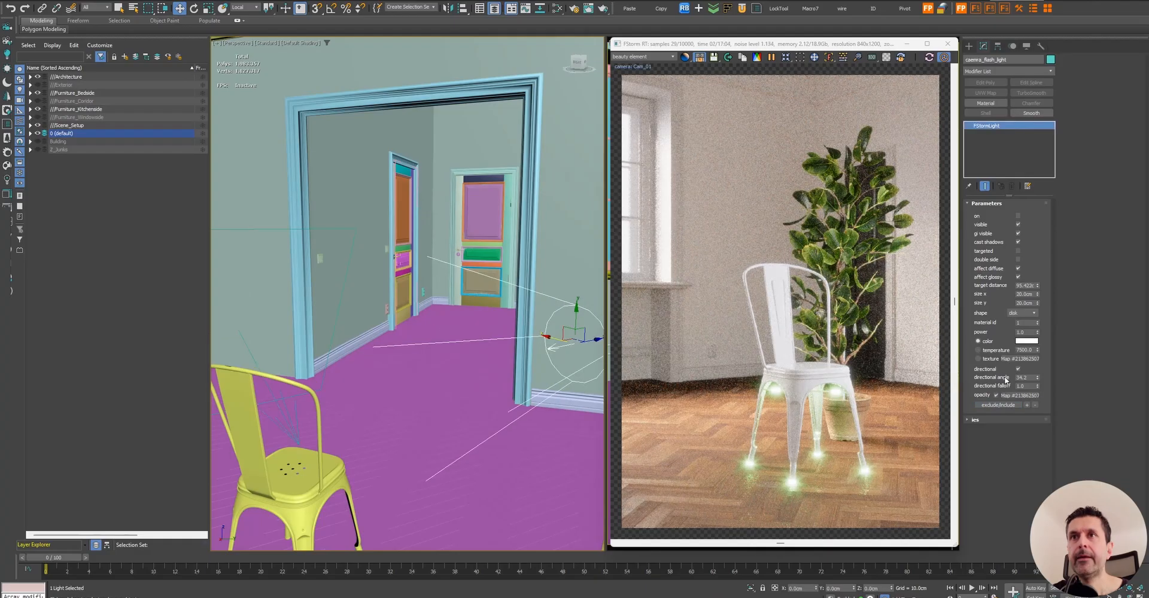
click(1017, 225)
click(1018, 216)
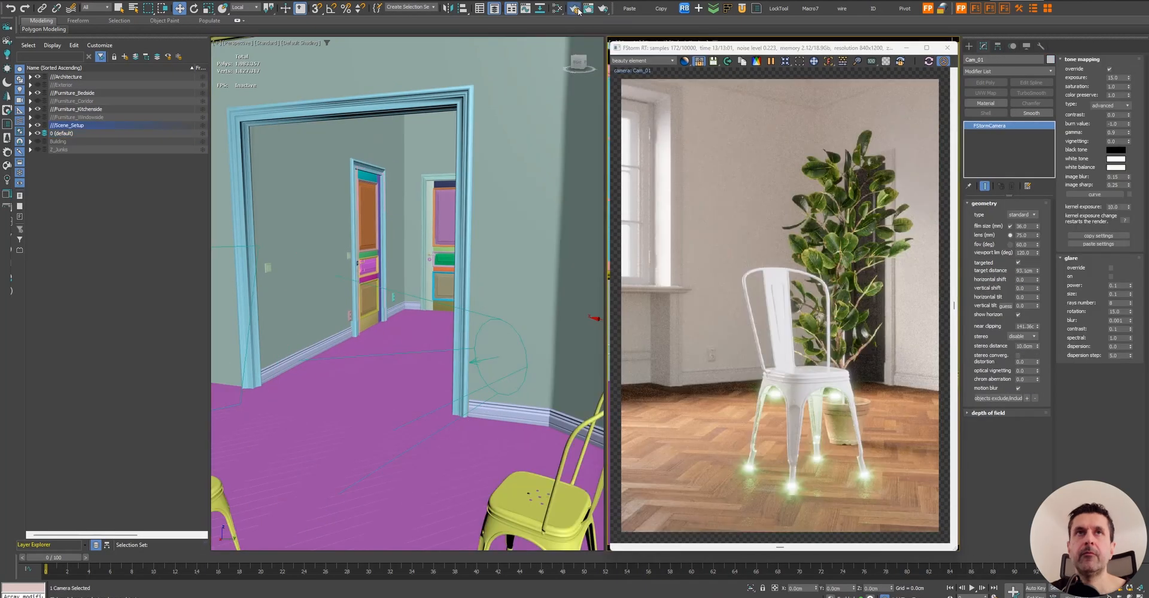
- Add an FStormLightMix render element in the render setup
click(575, 8)
drag(574, 61, 355, 52)
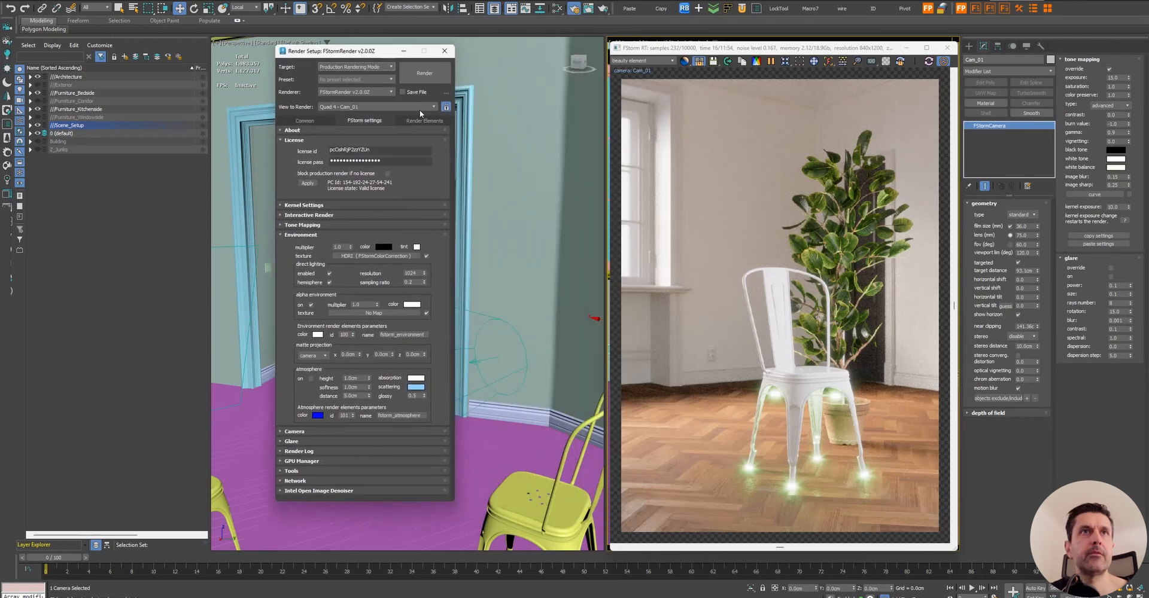
click(425, 121)
click(306, 150)
click(322, 288)
click(386, 355)
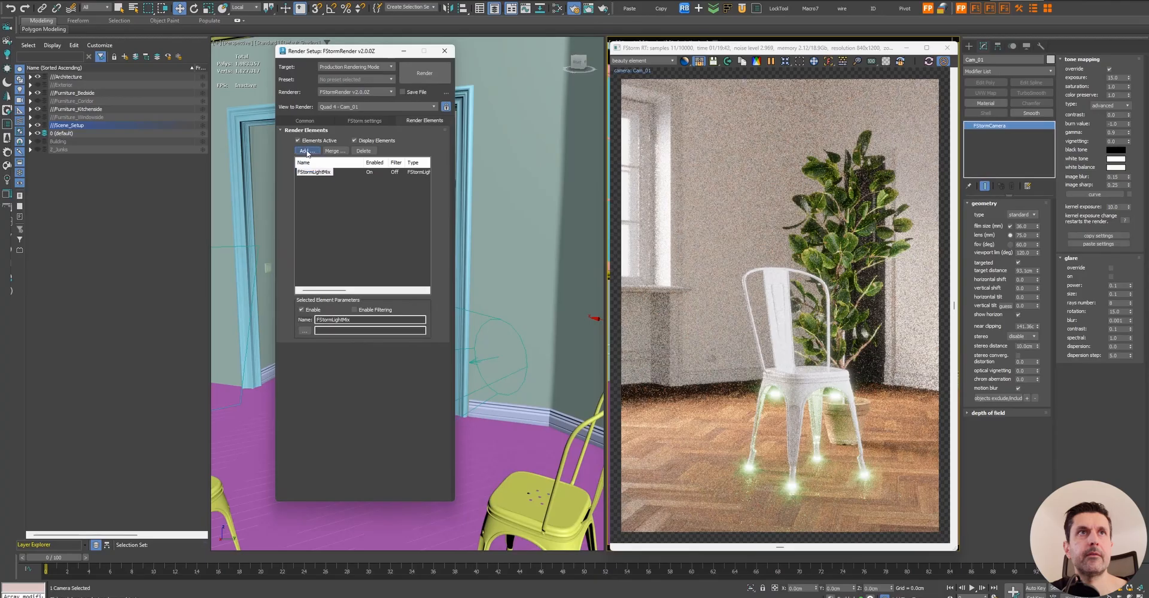
- Add an FStormLightSelect render element containing the camera flash light and generate its name from that light
click(306, 152)
click(324, 292)
click(387, 354)
drag(372, 55, 137, 77)
click(481, 313)
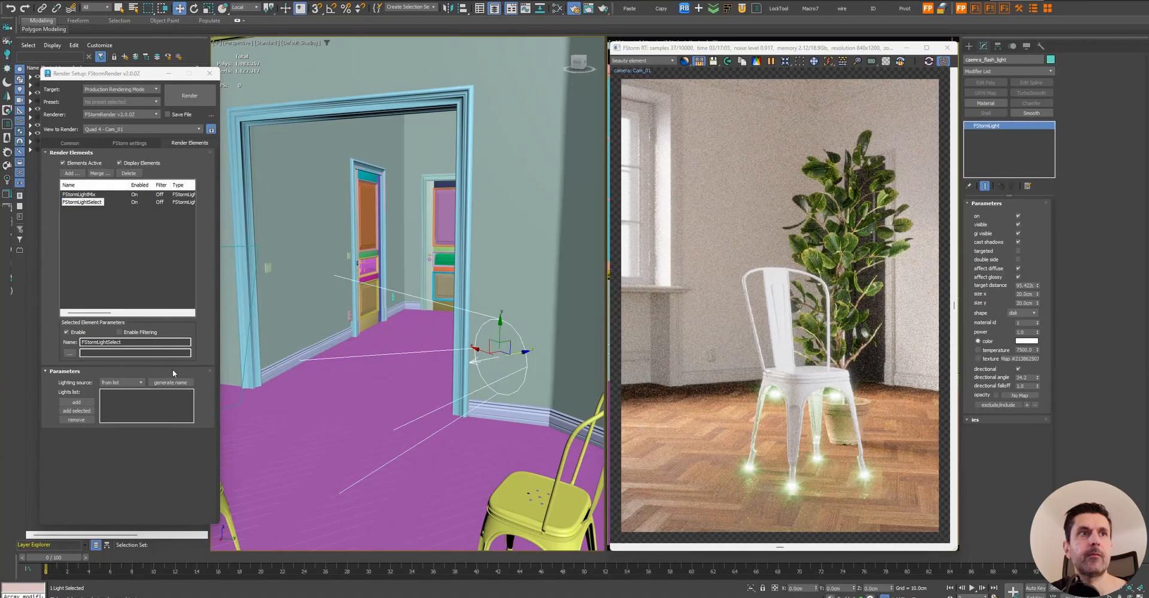
click(80, 412)
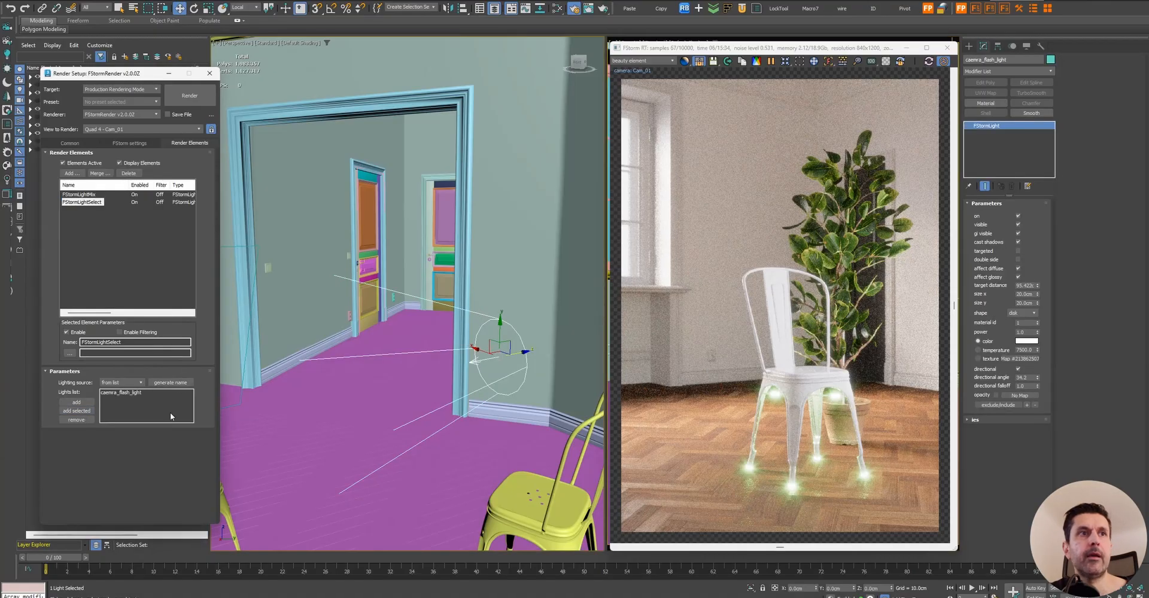
click(178, 384)
- Add a second FStormLightSelect render element containing the soft_box_light and generate its name
key(Escape)
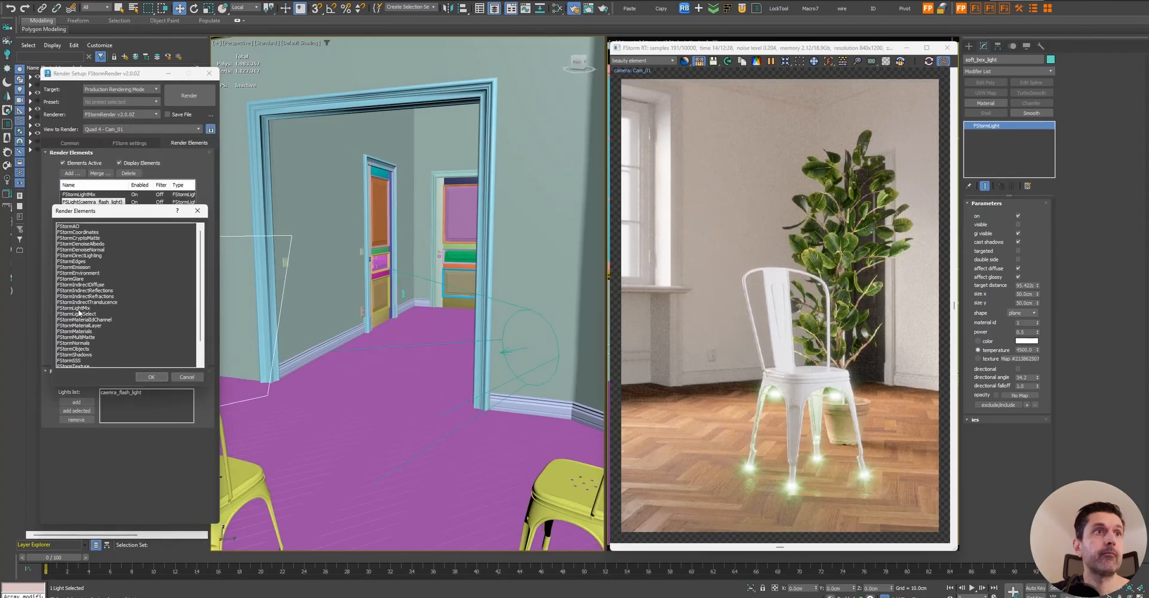
double_click(79, 313)
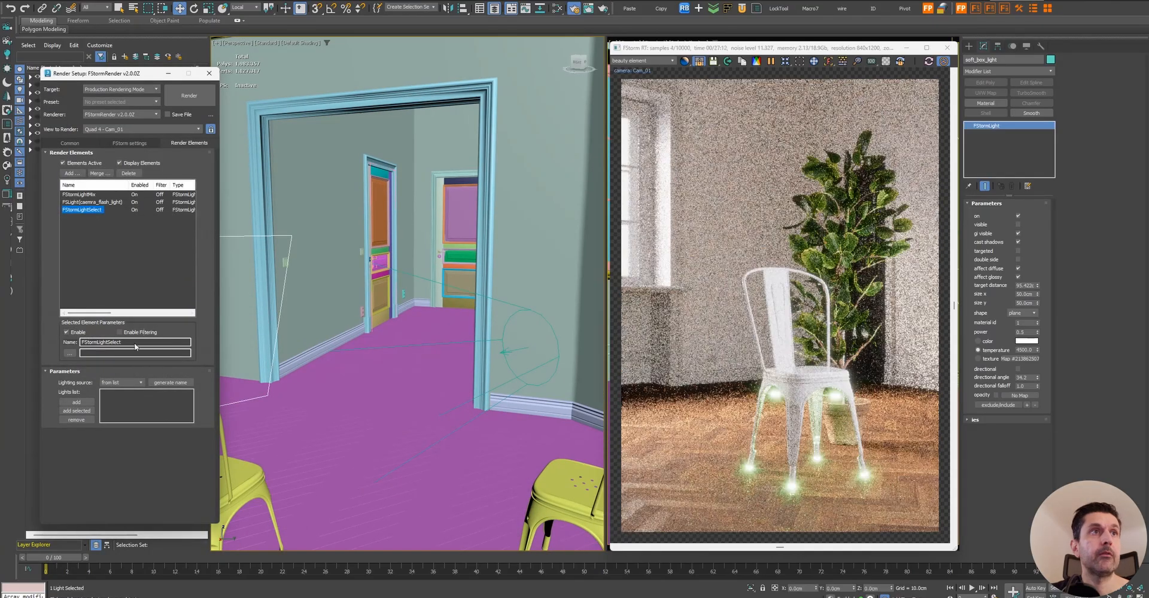
click(77, 411)
click(171, 383)
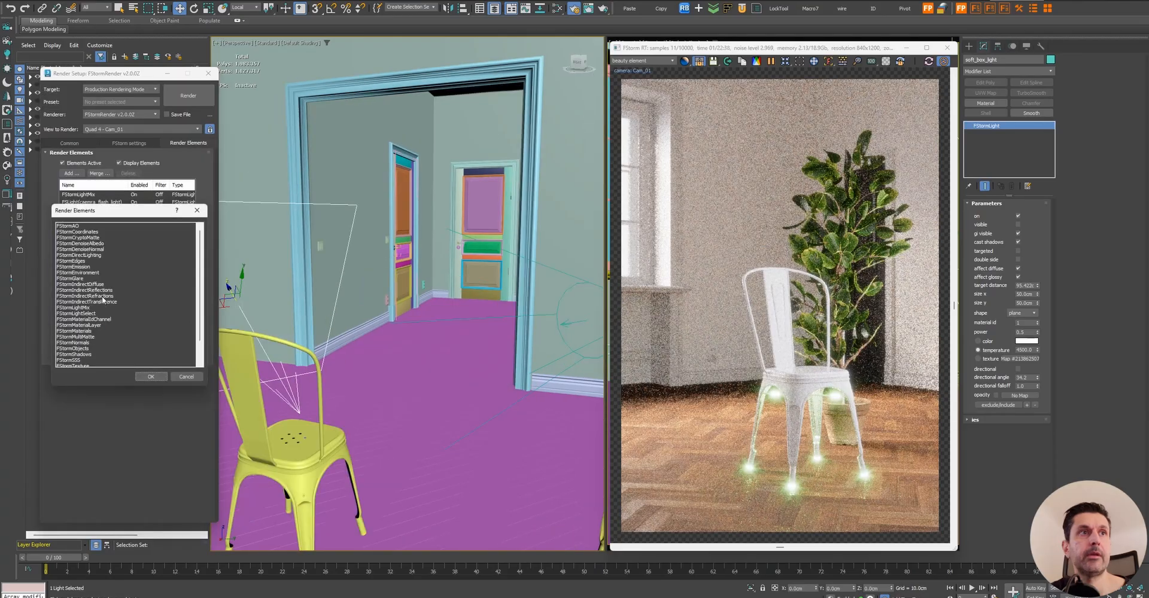
- Add an FStormLightSelect render element with environment as its lighting source and generate its name
double_click(96, 313)
click(116, 383)
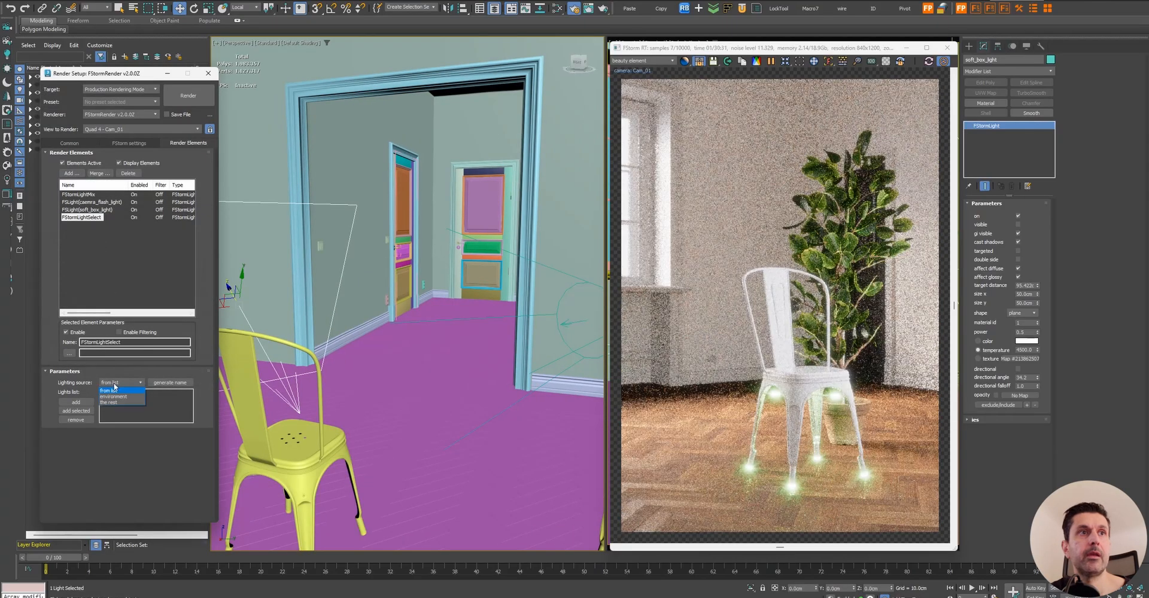
click(114, 397)
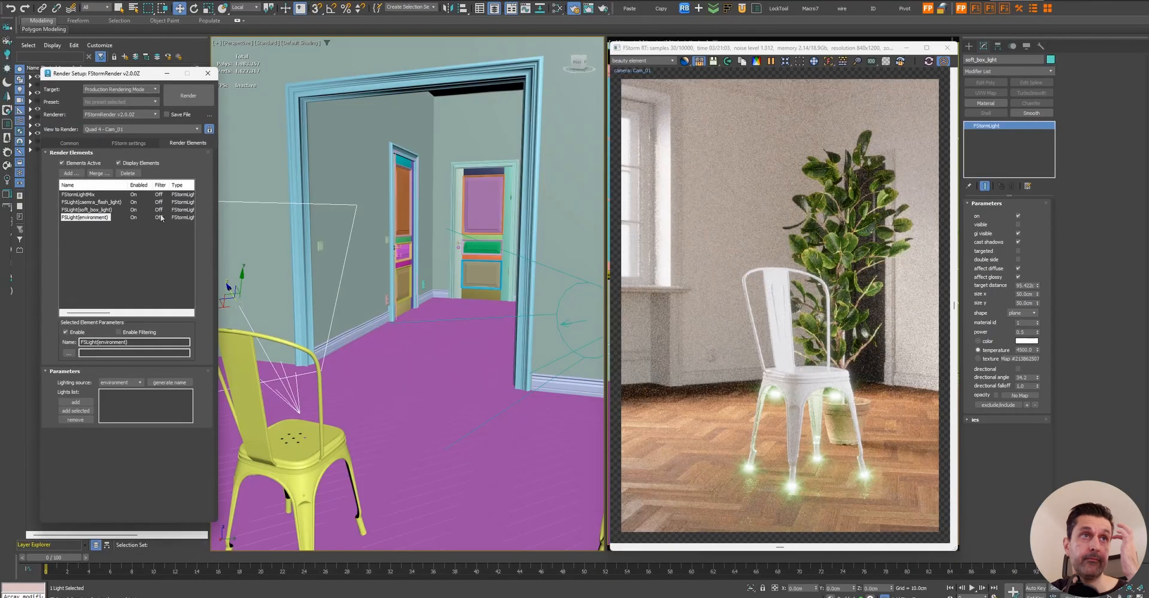
- Add an FStormLightSelect render element for the rest of the lights, generate its name, and close the render setup
click(72, 173)
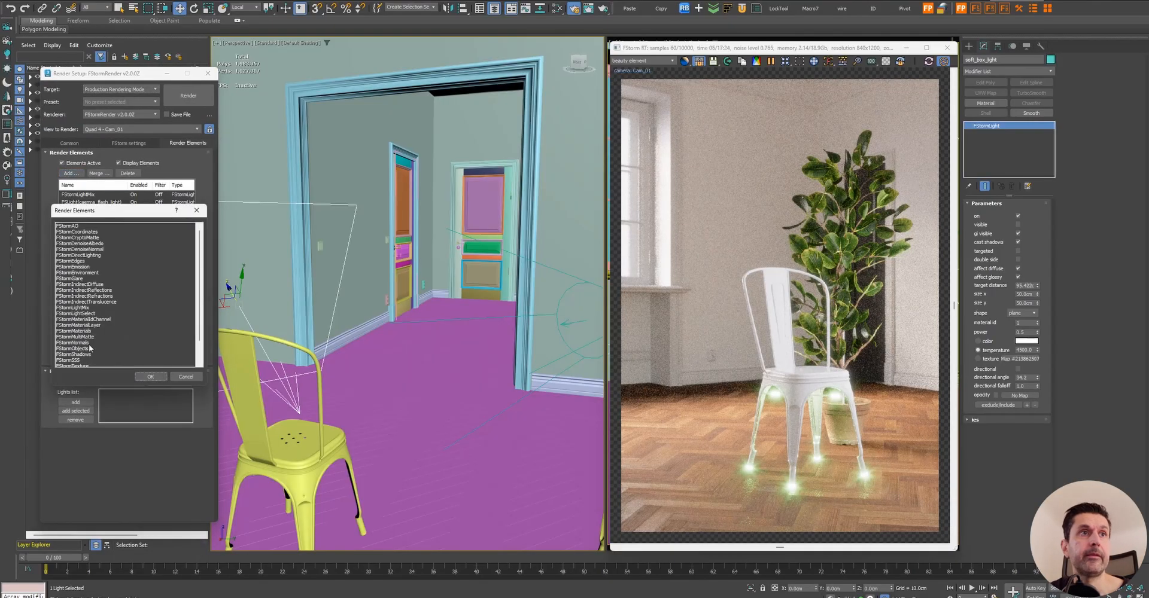
click(90, 313)
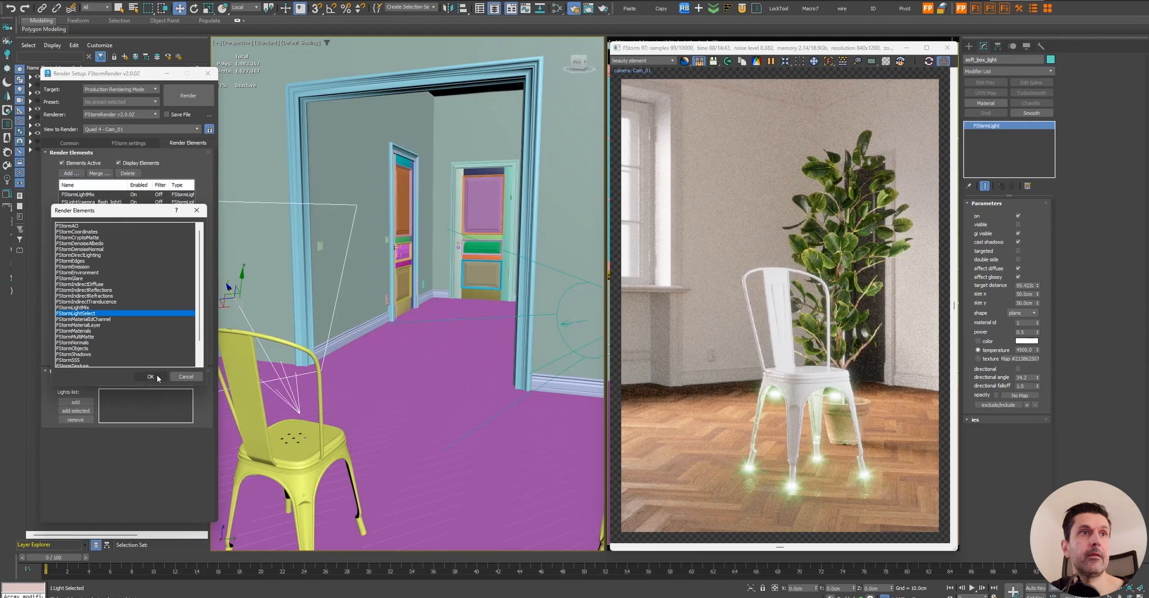
click(157, 376)
click(119, 382)
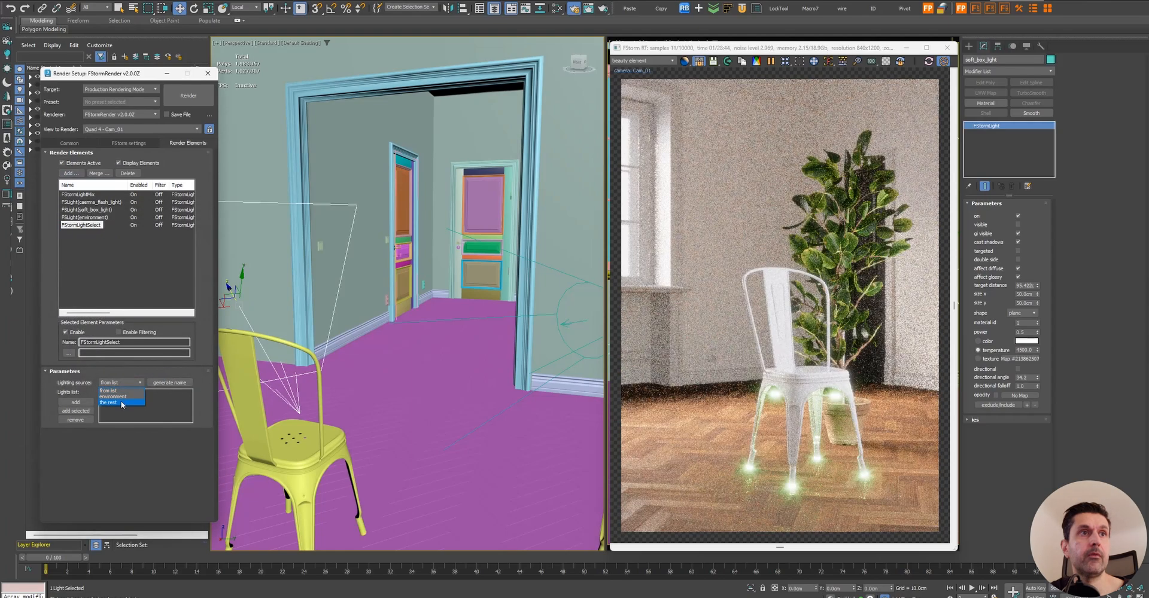
click(117, 395)
click(172, 383)
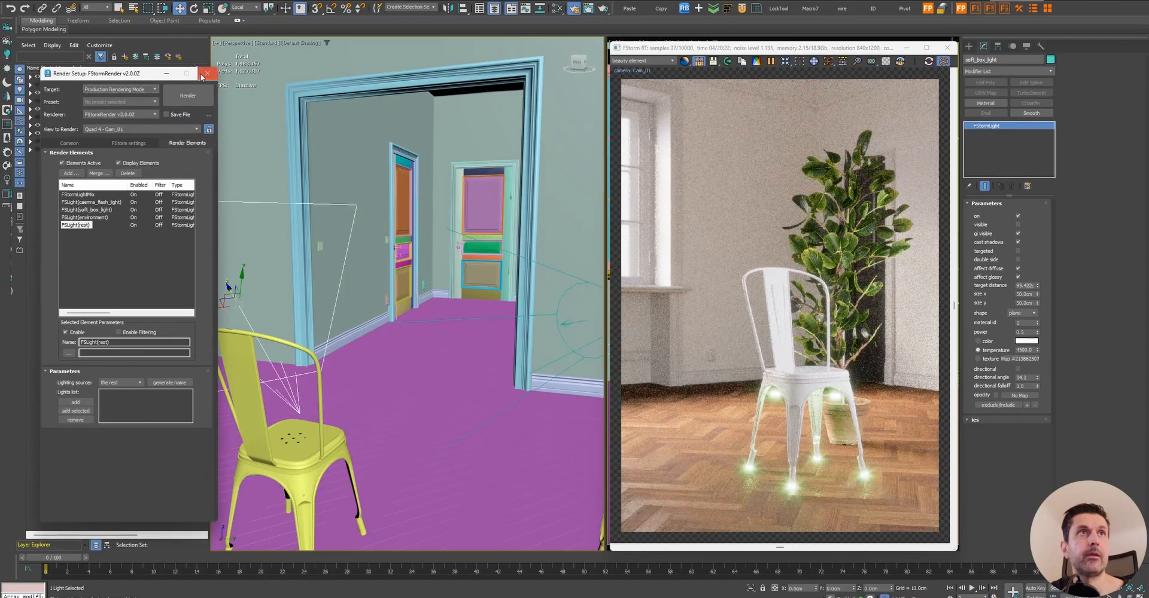
key(F10)
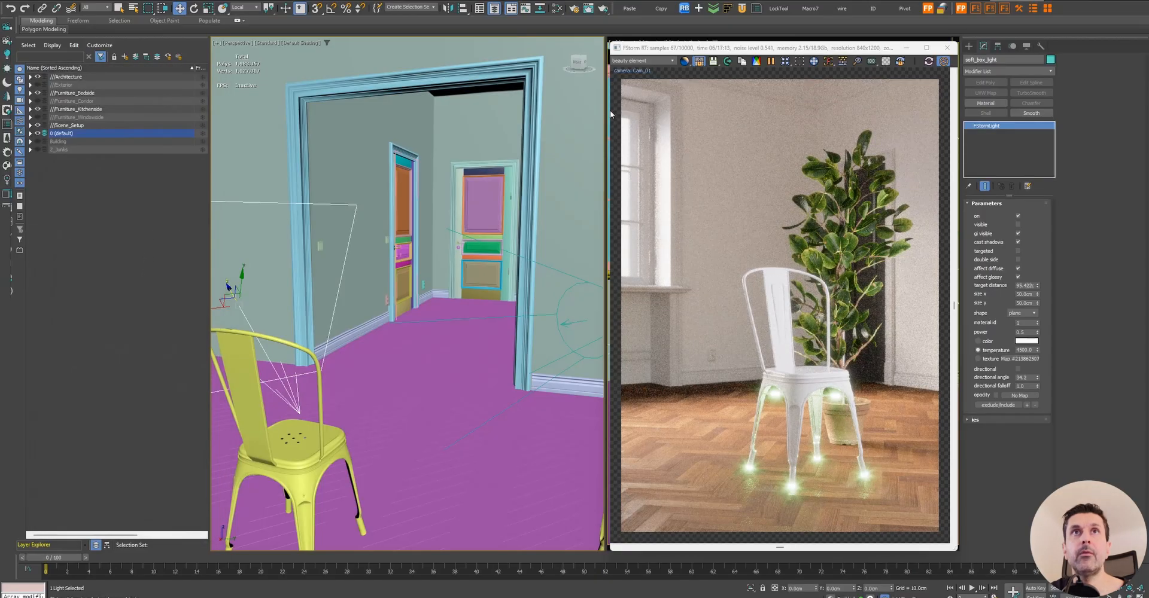
- Widen the RT render window, show the light mix controls, and display the FStormLightMix element
drag(610, 110, 510, 110)
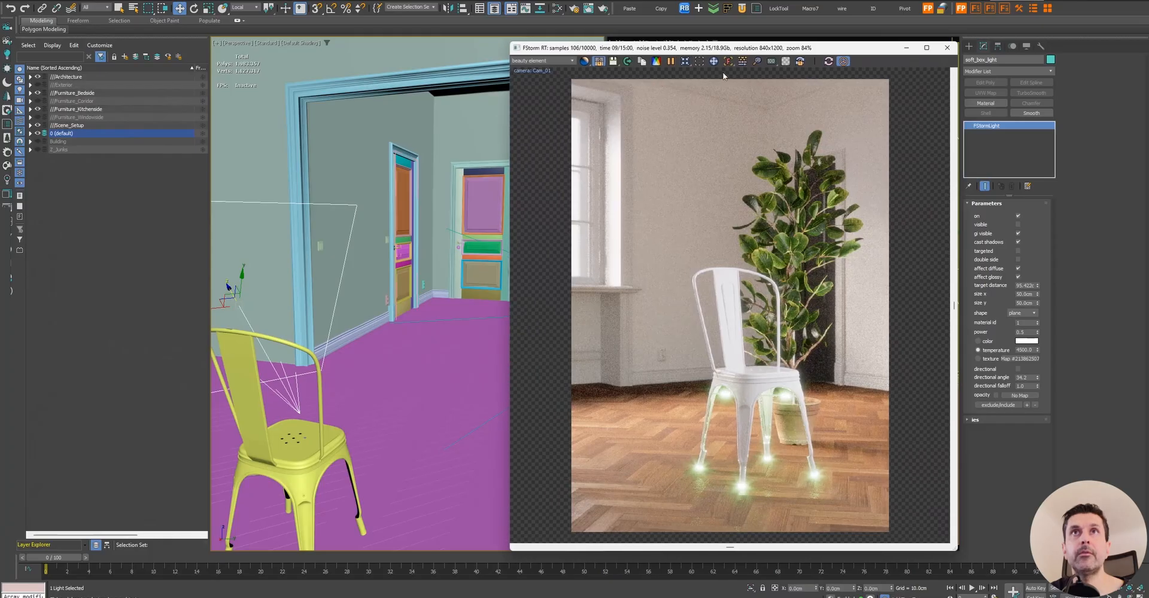
click(742, 61)
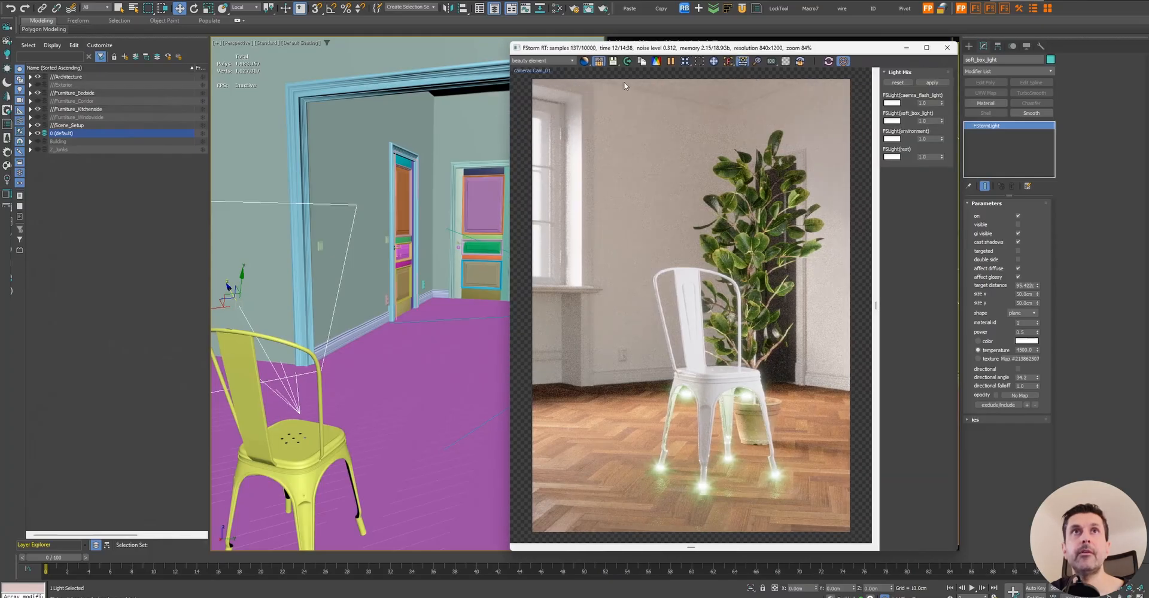
click(548, 61)
click(546, 74)
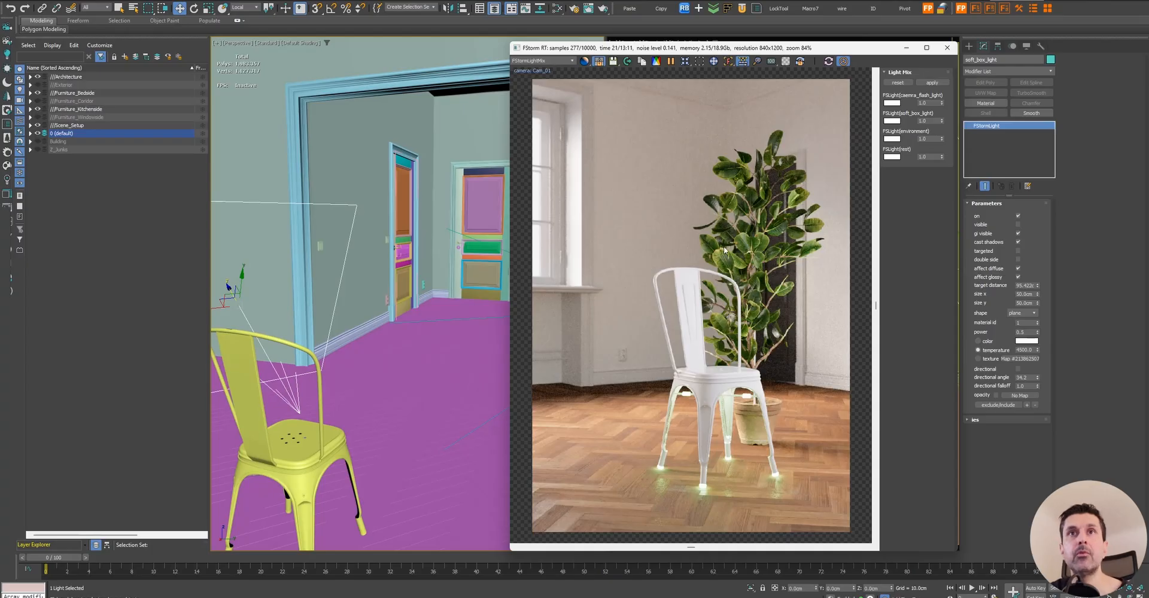
- Try an intensity of 0.1 for the environment lighting in the light mix
double_click(922, 139)
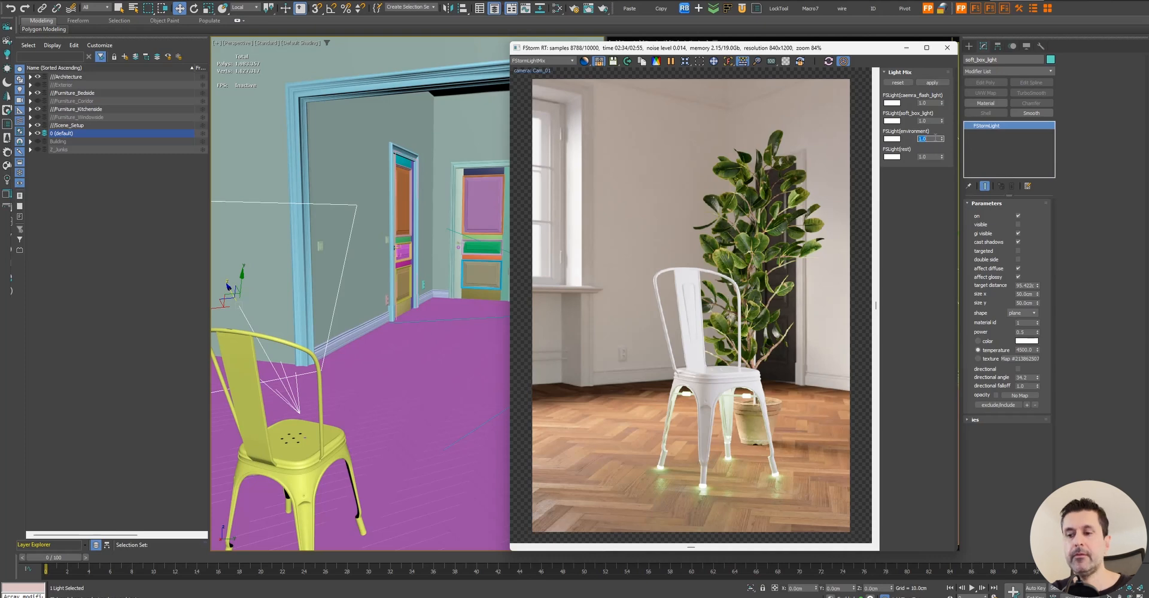
text(0.1)
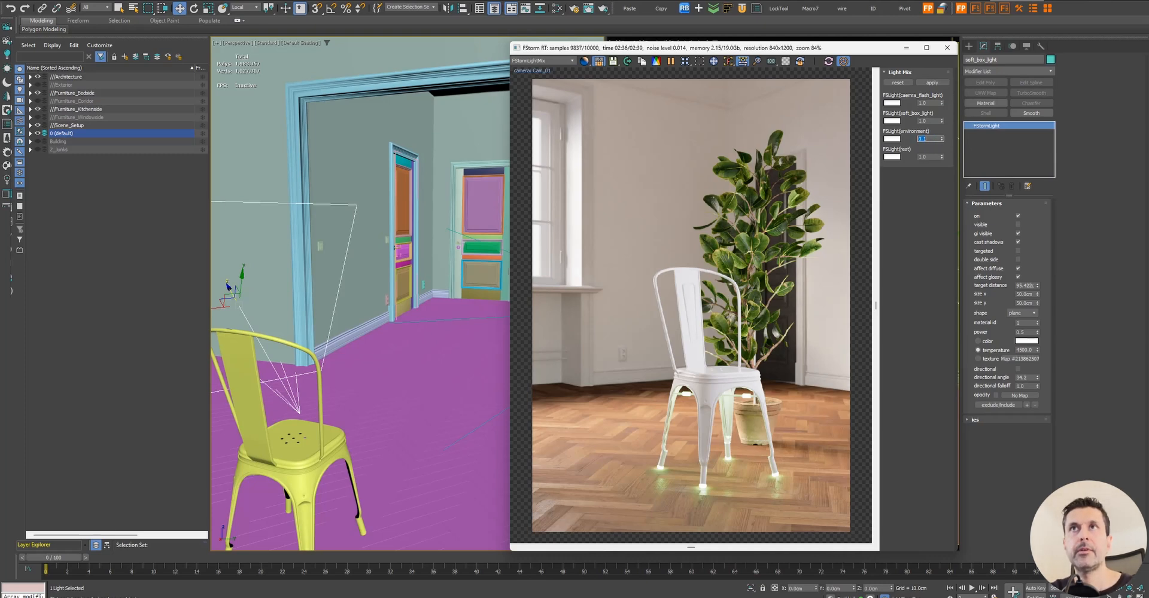
key(Return)
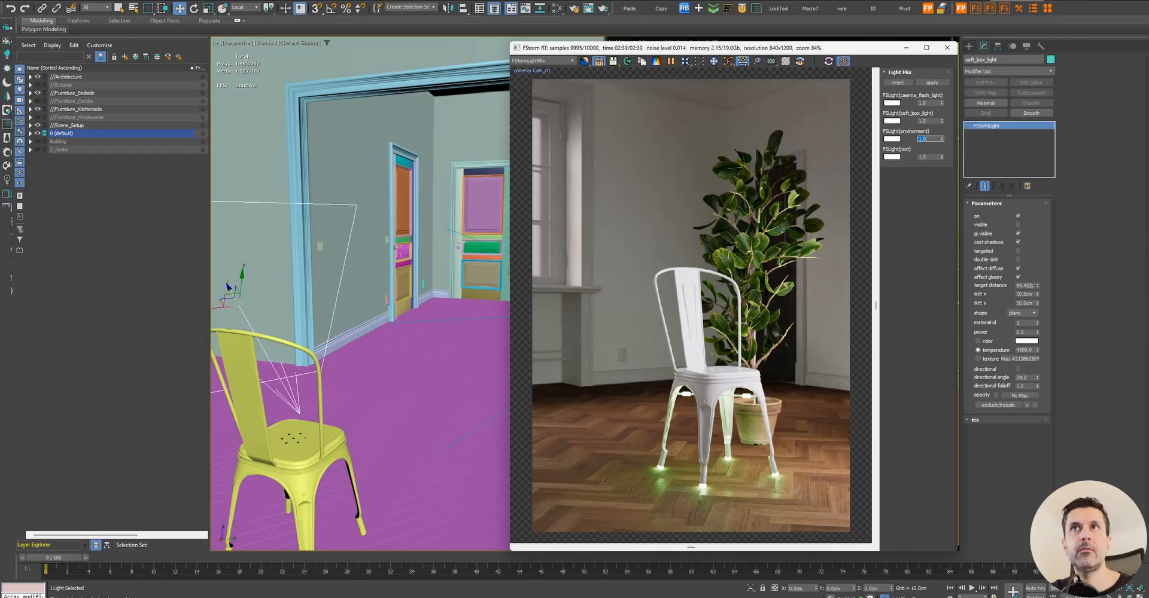
- Switch off the environment lighting in the light mix by setting its colour to black
click(894, 140)
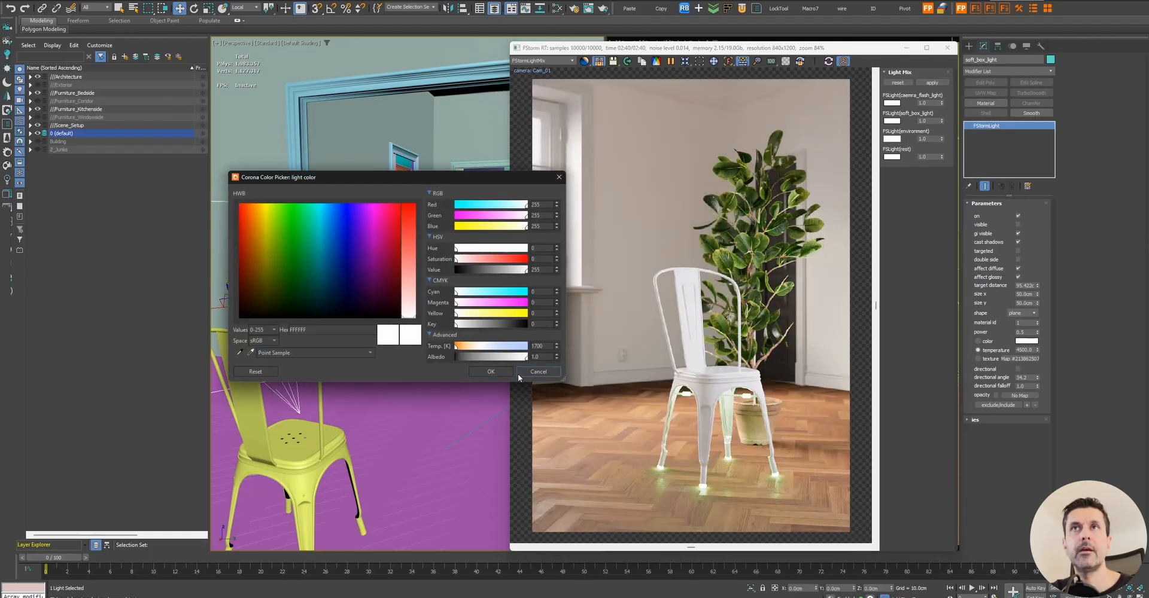
drag(473, 326, 587, 324)
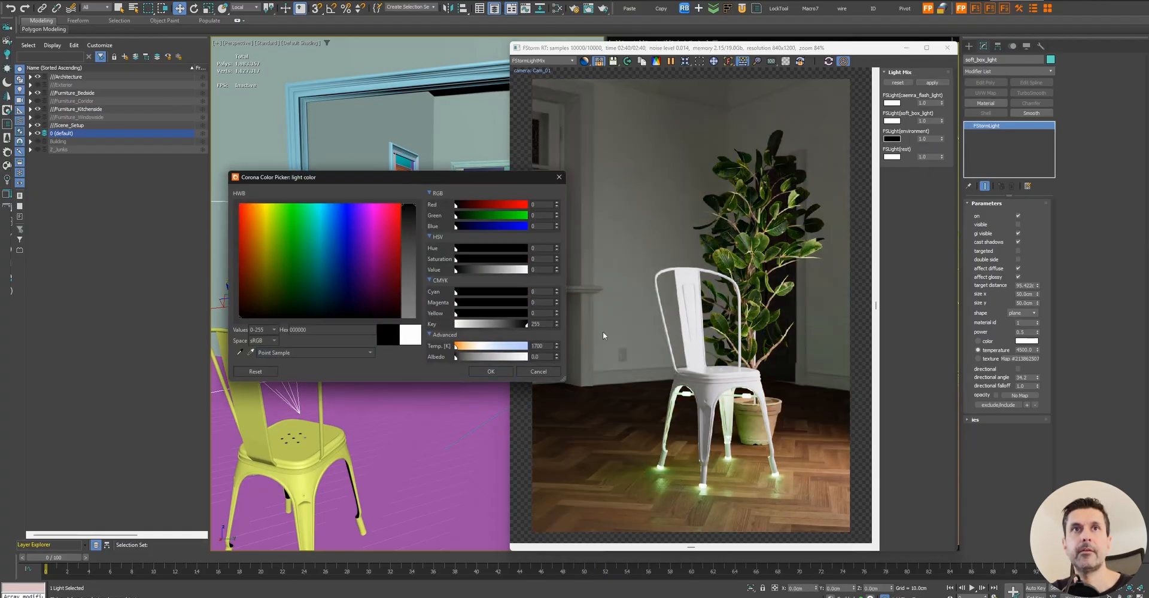
click(490, 372)
- Try dimming the soft_box_light to near zero in the light mix, then restore its intensity to 1 and keep its colour white
double_click(922, 121)
text(0)
key(Return)
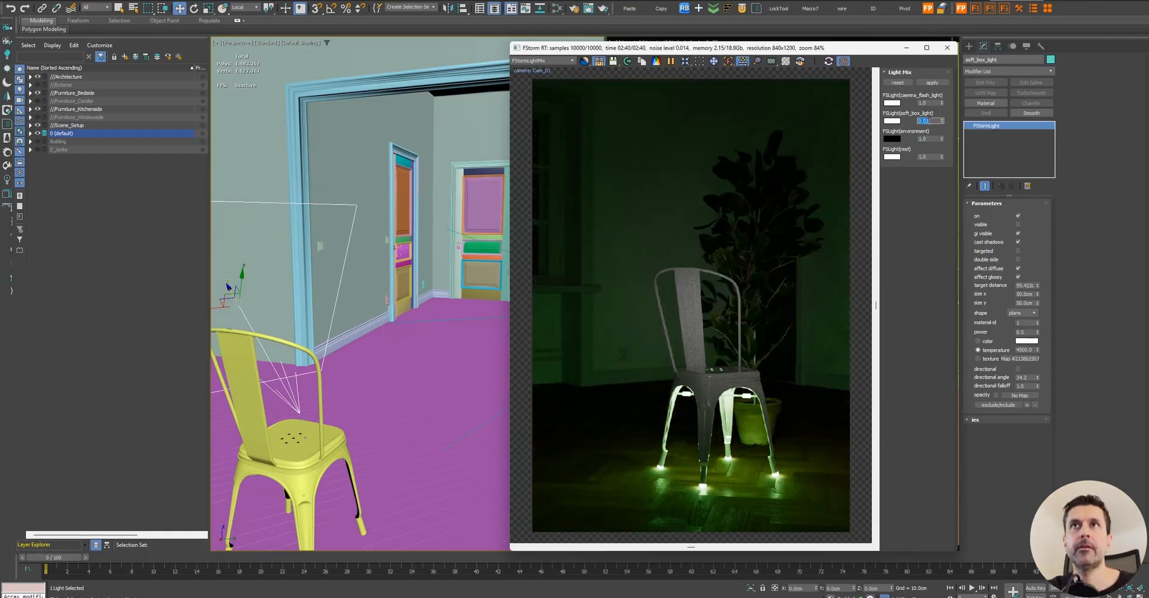
text(1)
key(Return)
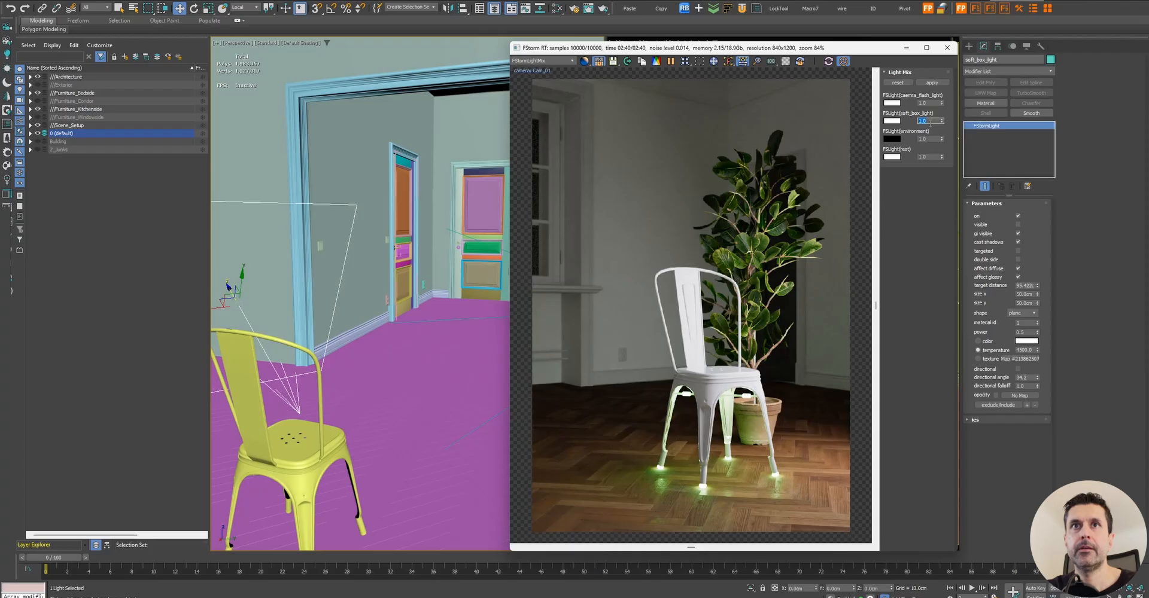
click(891, 121)
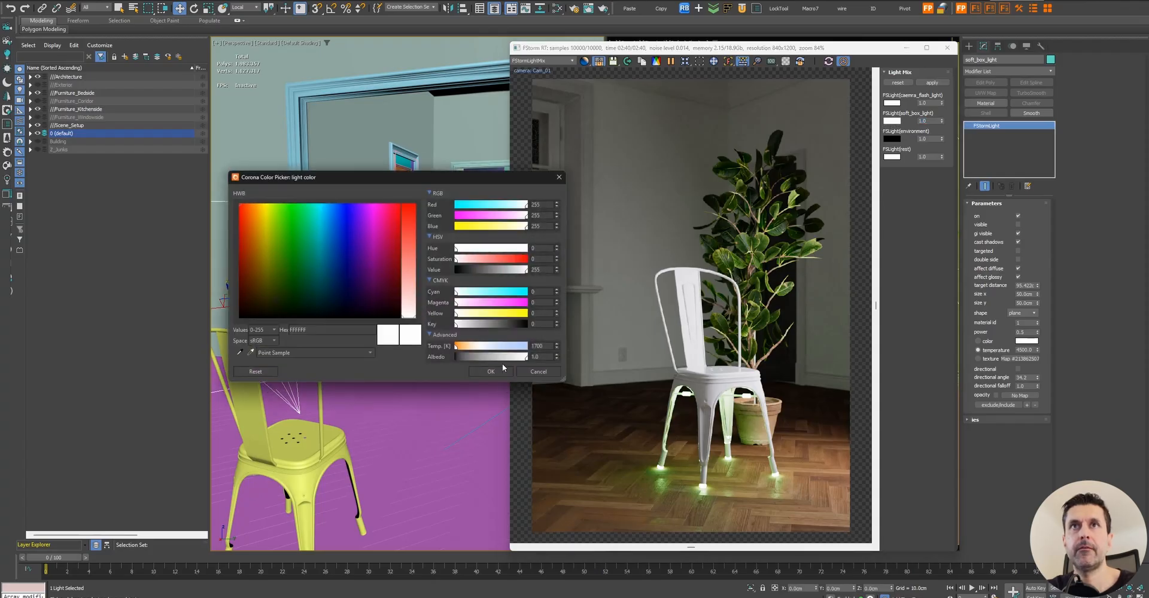
click(528, 372)
- Set the soft_box_light's intensity in the light mix to 0.1
double_click(922, 121)
text(0.1)
key(Return)
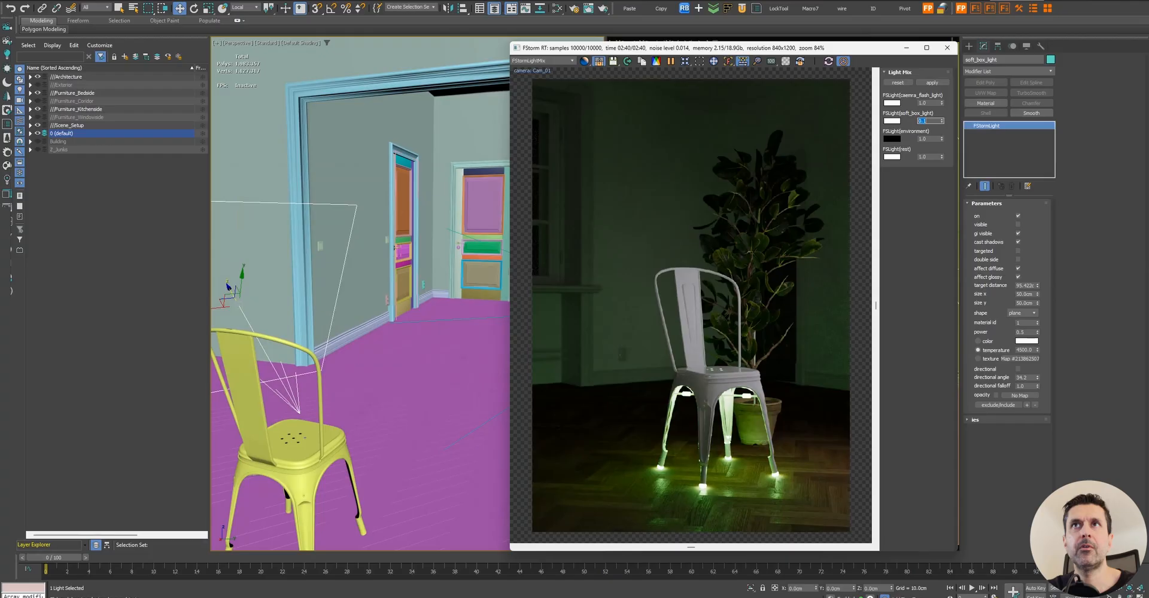
- Try raising the camera flash light's intensity in the light mix to about 45
double_click(924, 103)
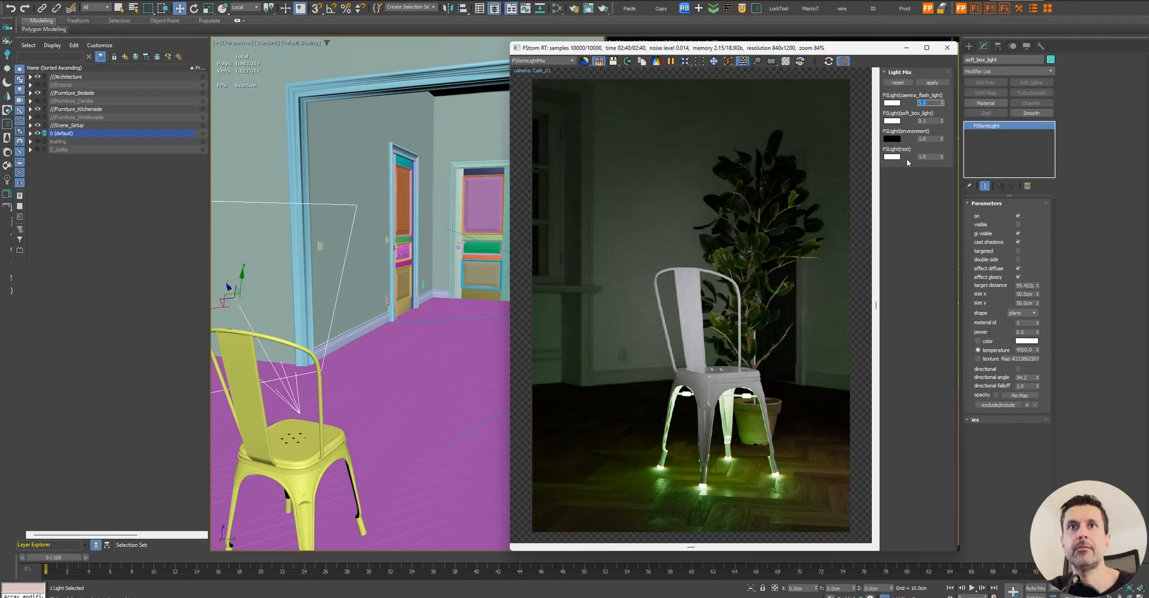
drag(941, 104, 950, 579)
drag(951, 506, 924, 376)
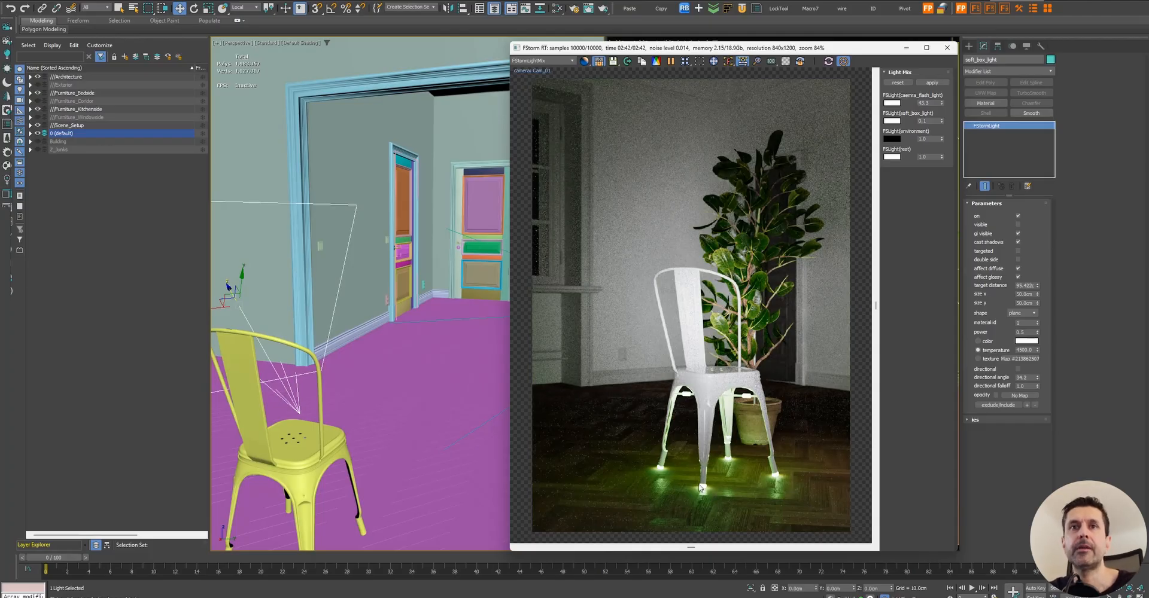
- Set the intensity of the rest of the lights in the light mix to 0.1
double_click(925, 157)
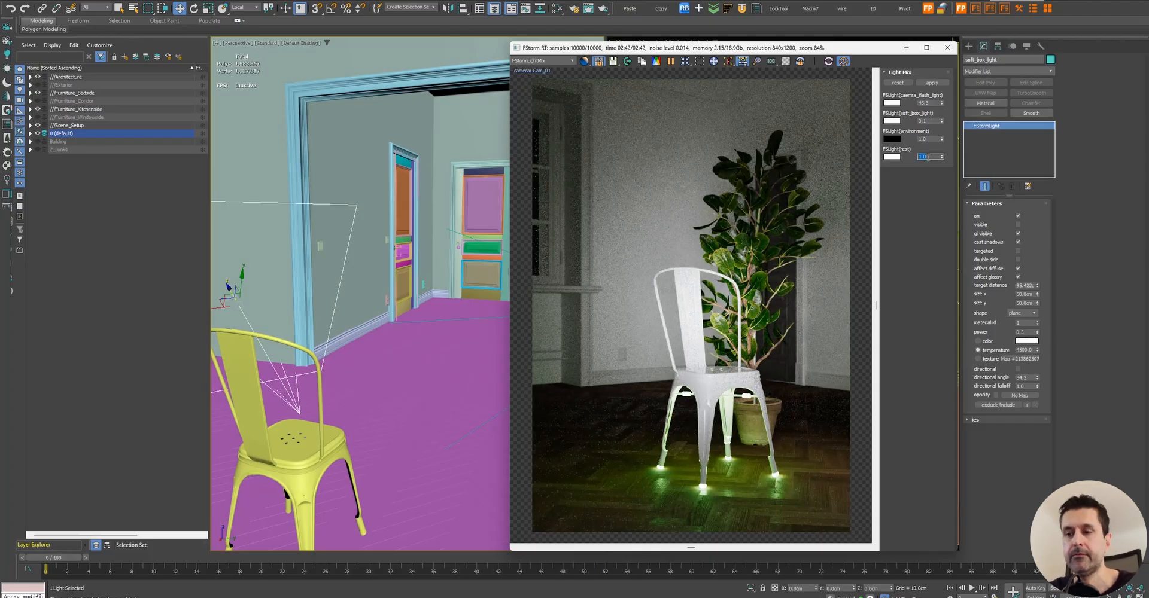
text(0.1)
key(Return)
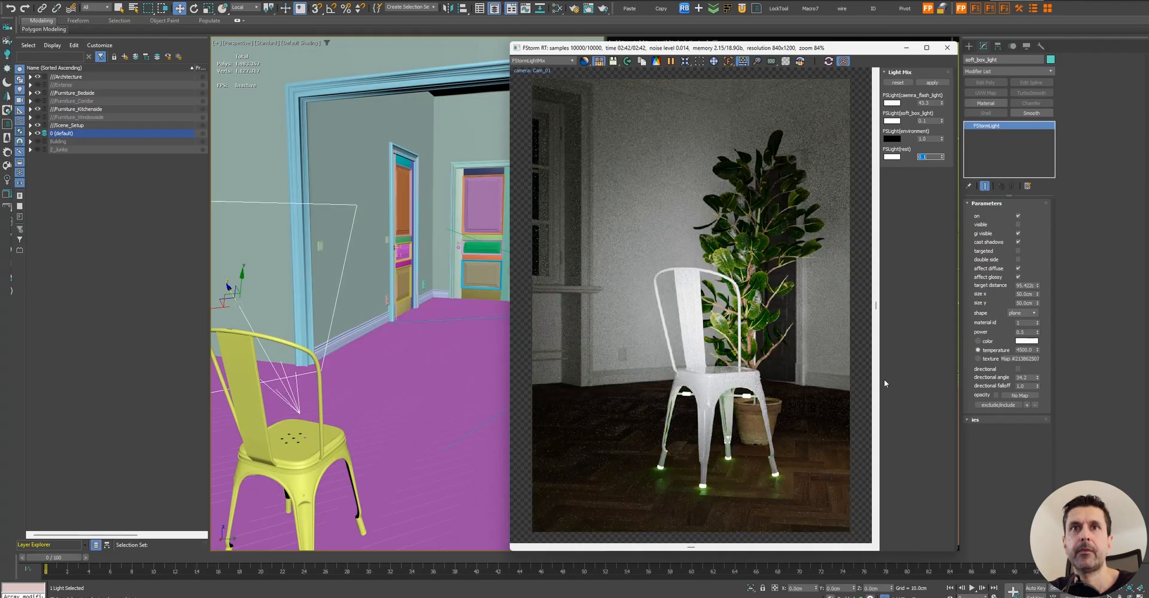
- Set the camera flash light's mix intensity to about 14.7 and switch the render display to the beauty element
drag(941, 103, 938, 135)
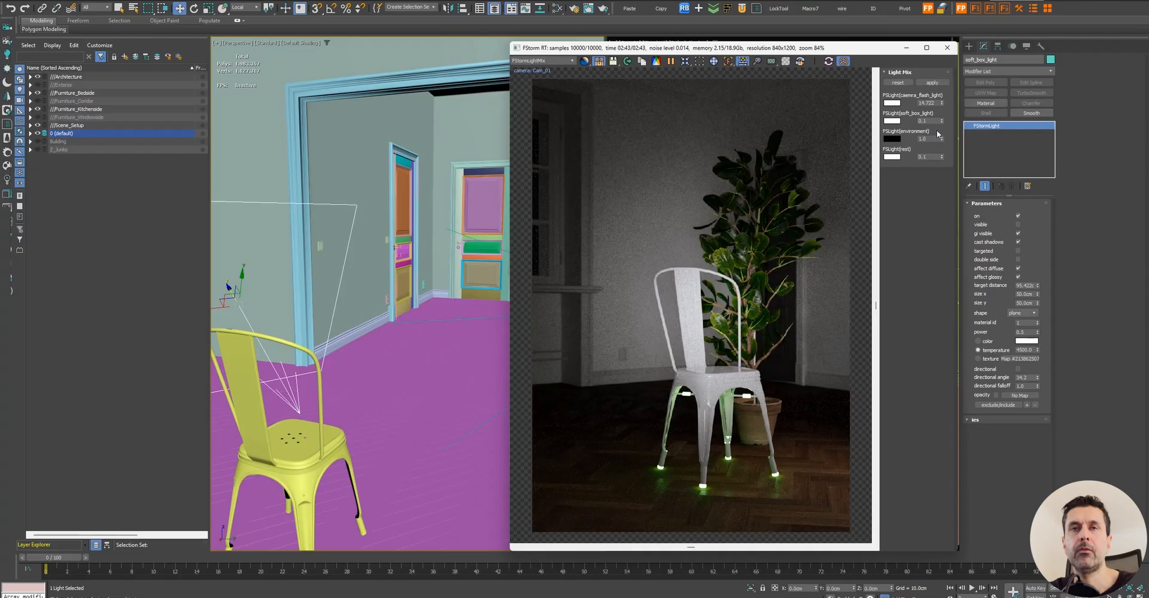
click(554, 62)
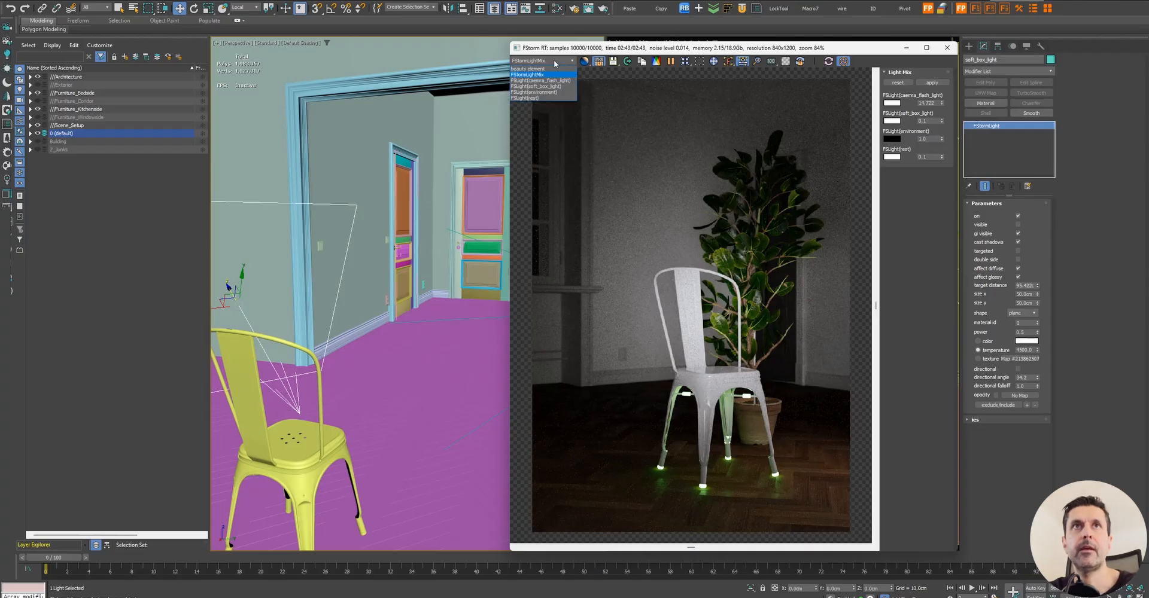
click(555, 70)
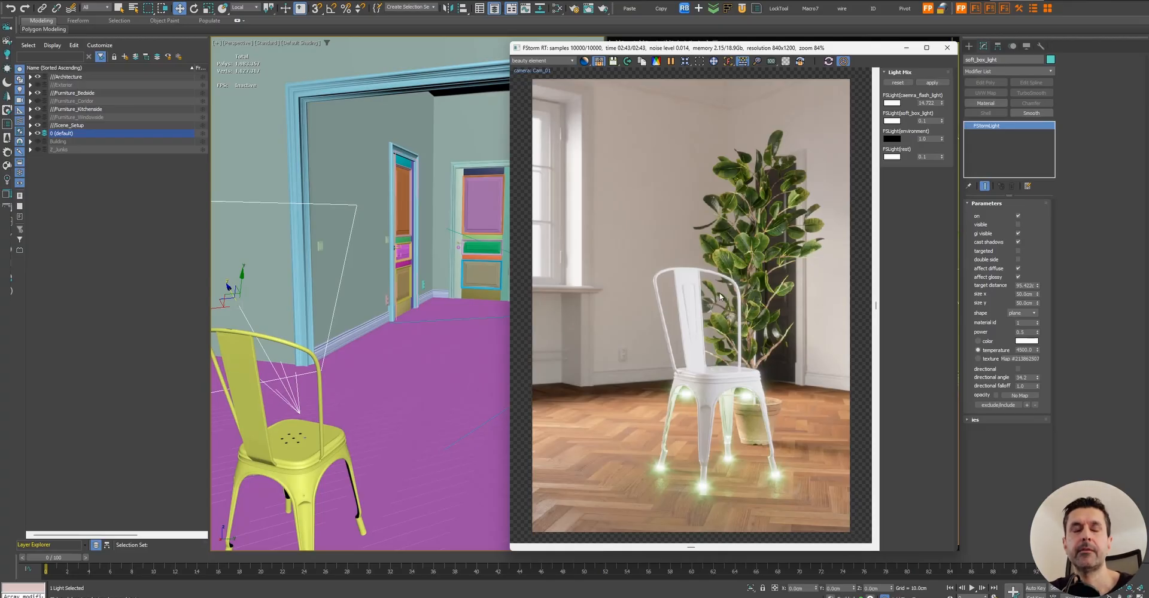
- Show the FStormLightMix element in the render display and apply the light mix values to the scene's emission settings
click(547, 60)
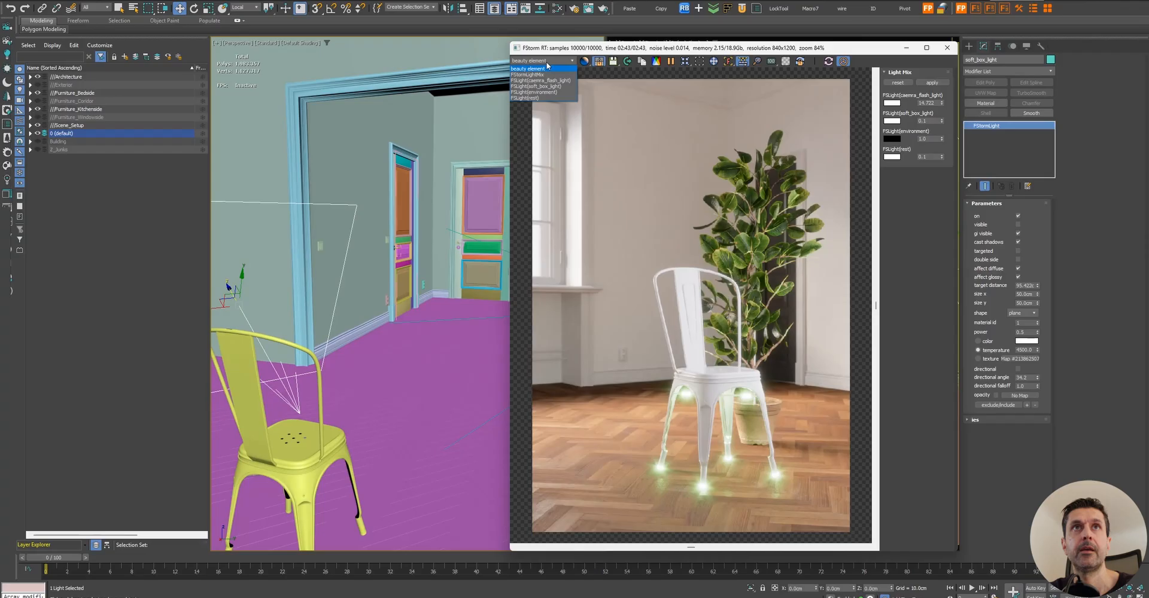
click(555, 74)
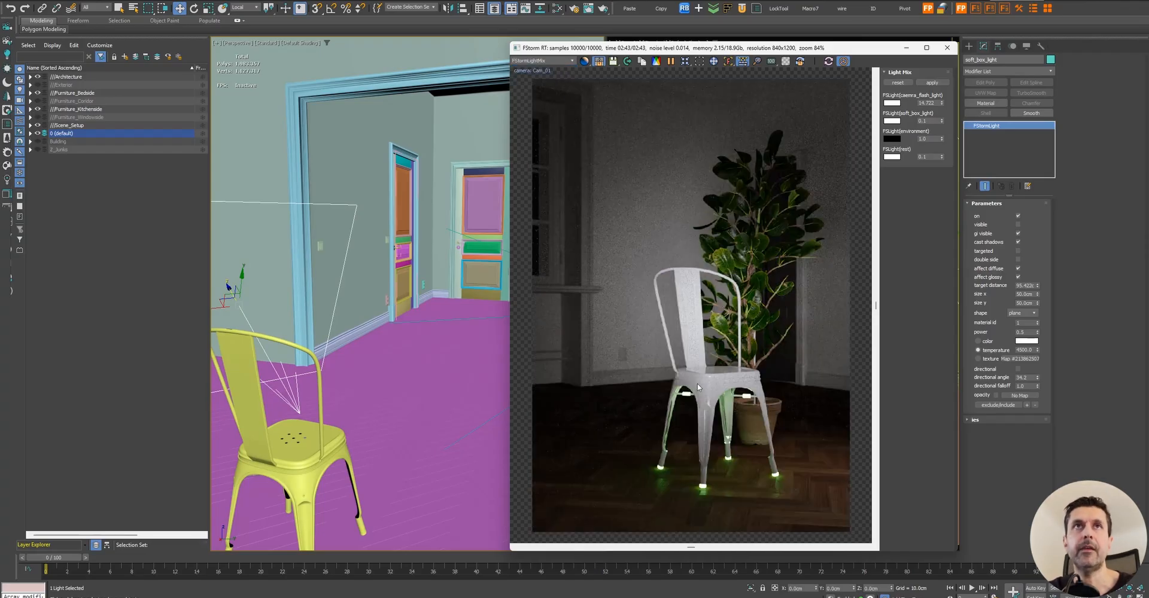
click(931, 83)
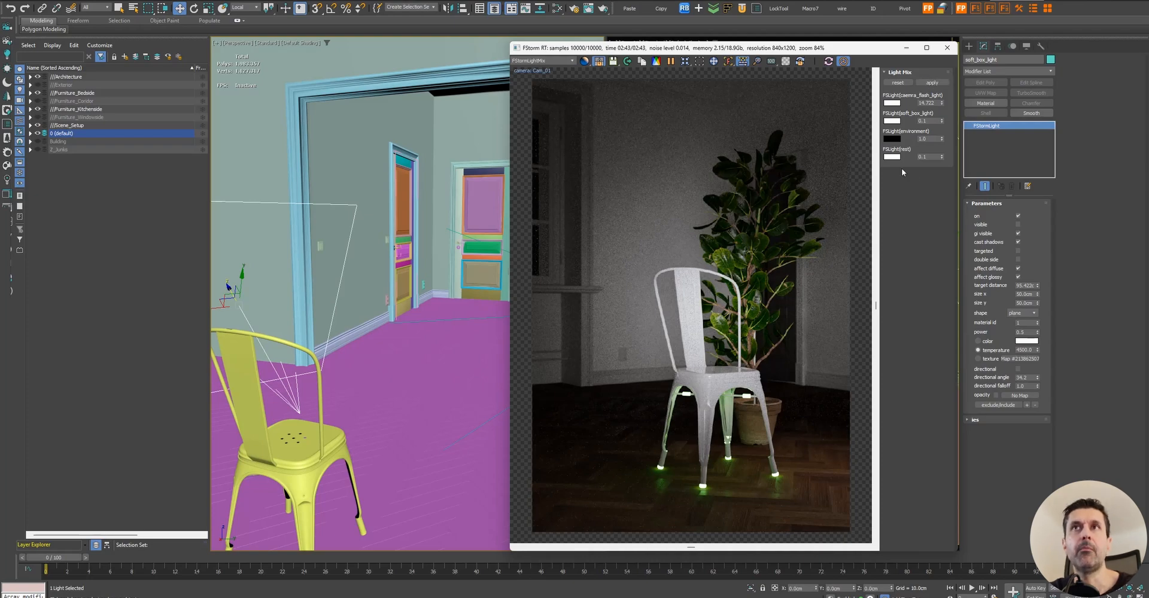
click(927, 83)
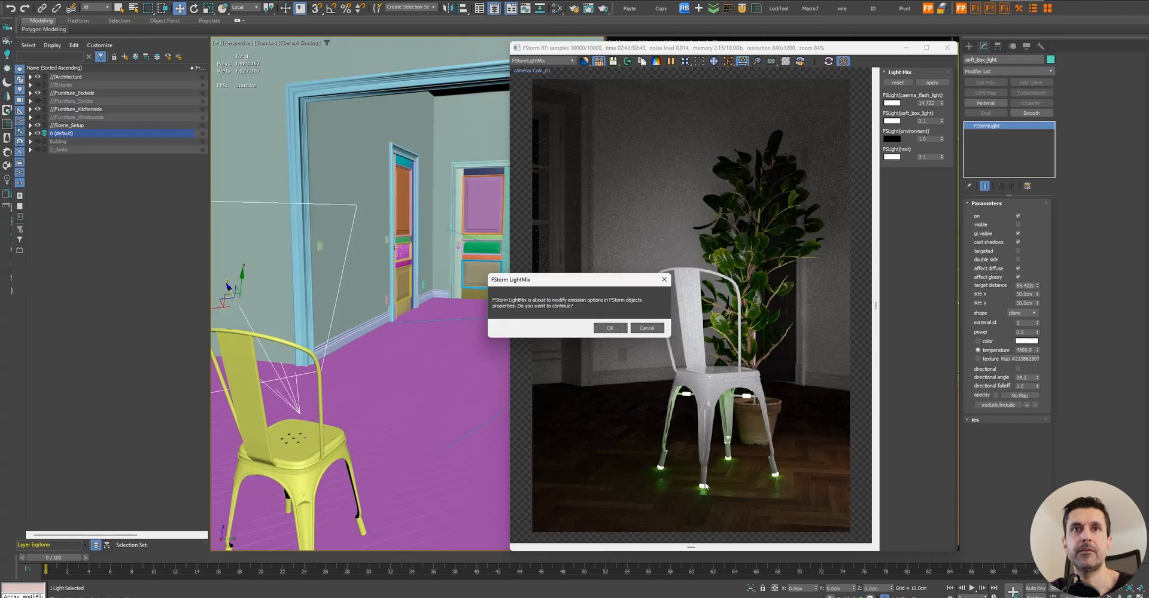
click(603, 328)
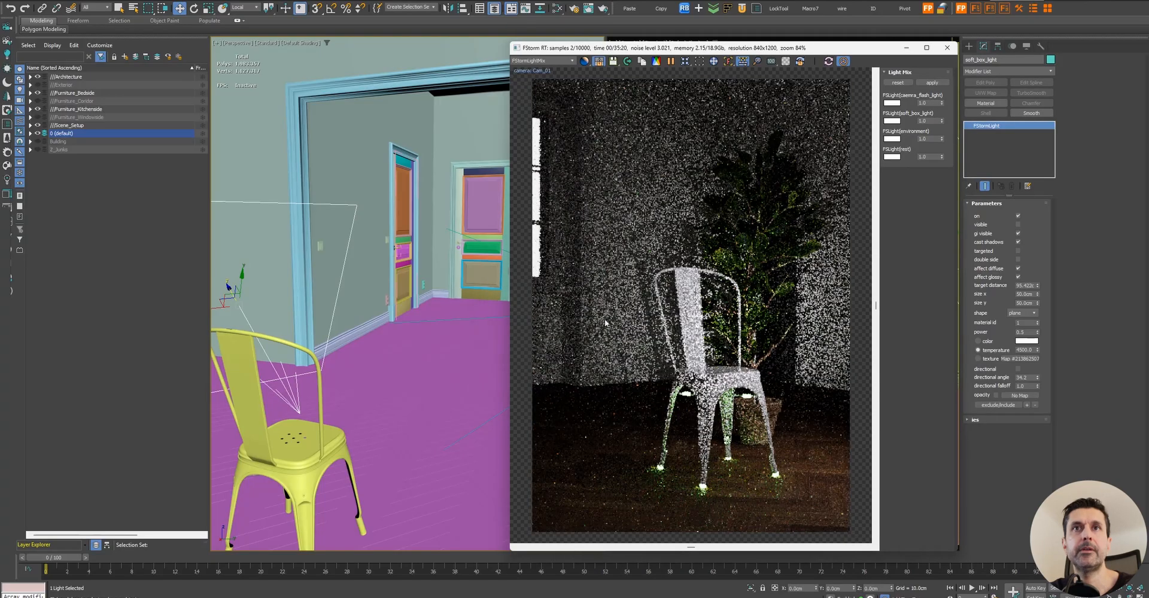
- Return the render display to the beauty element and hide the light mix settings
click(551, 61)
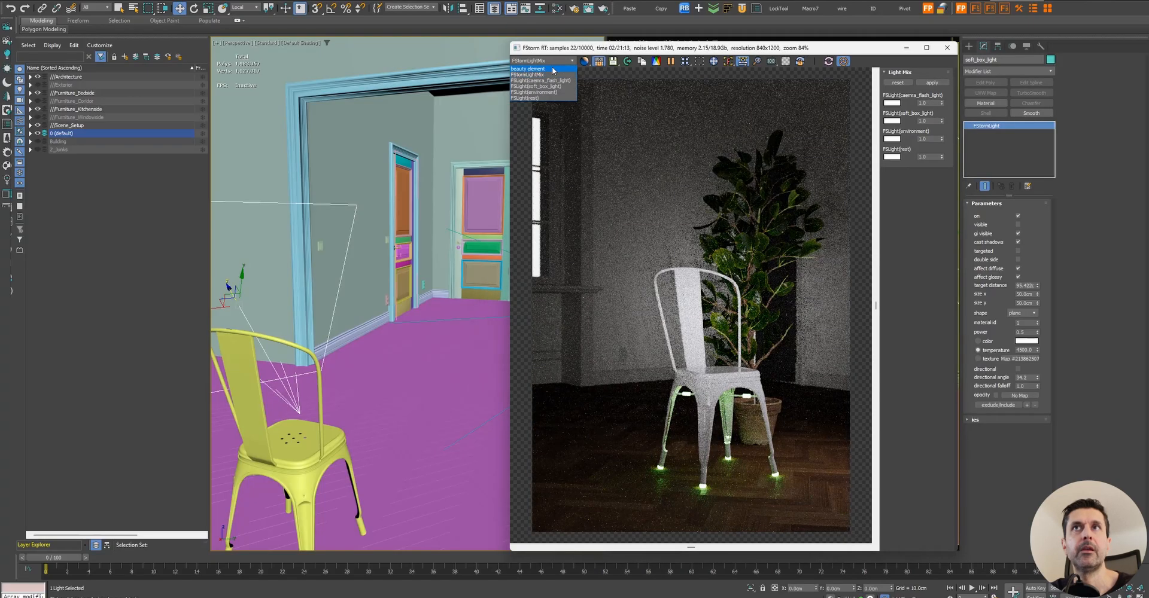
click(553, 70)
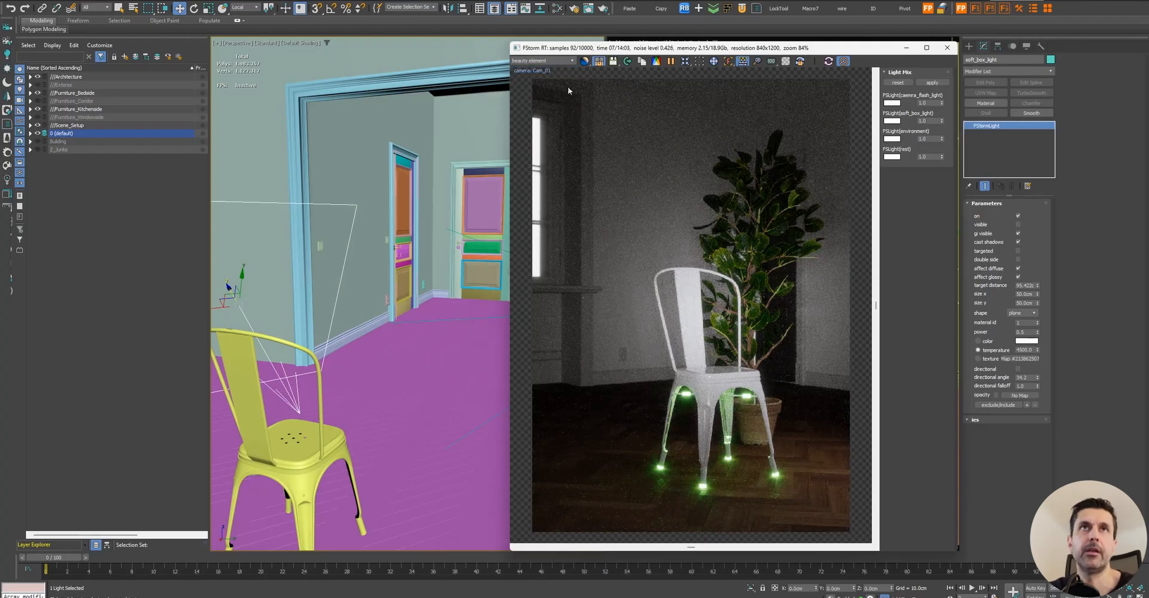
click(562, 62)
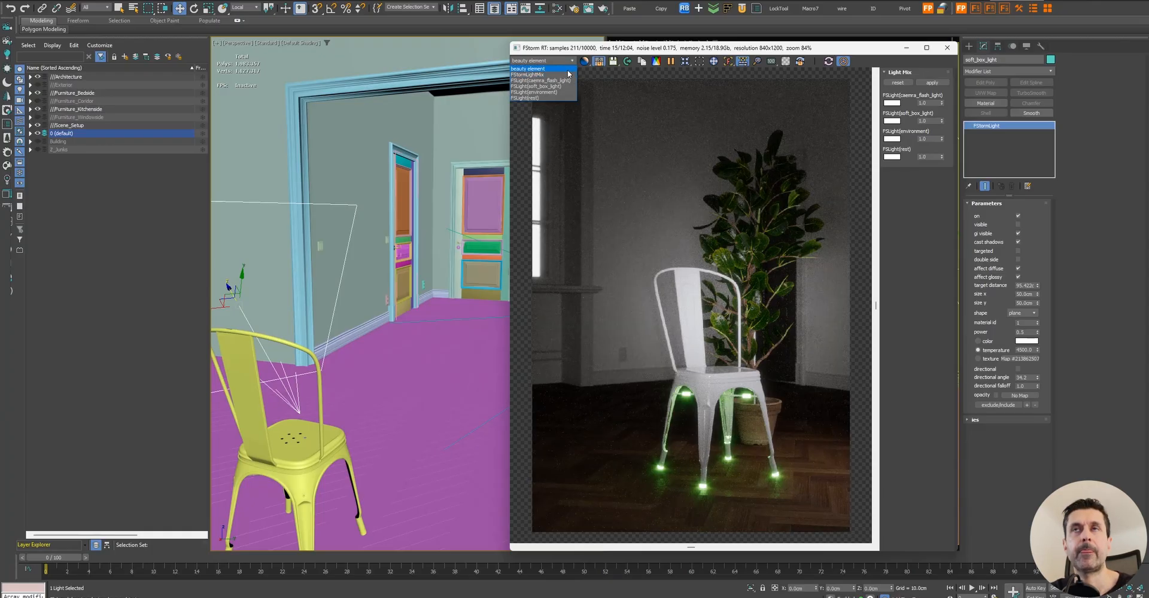
click(568, 69)
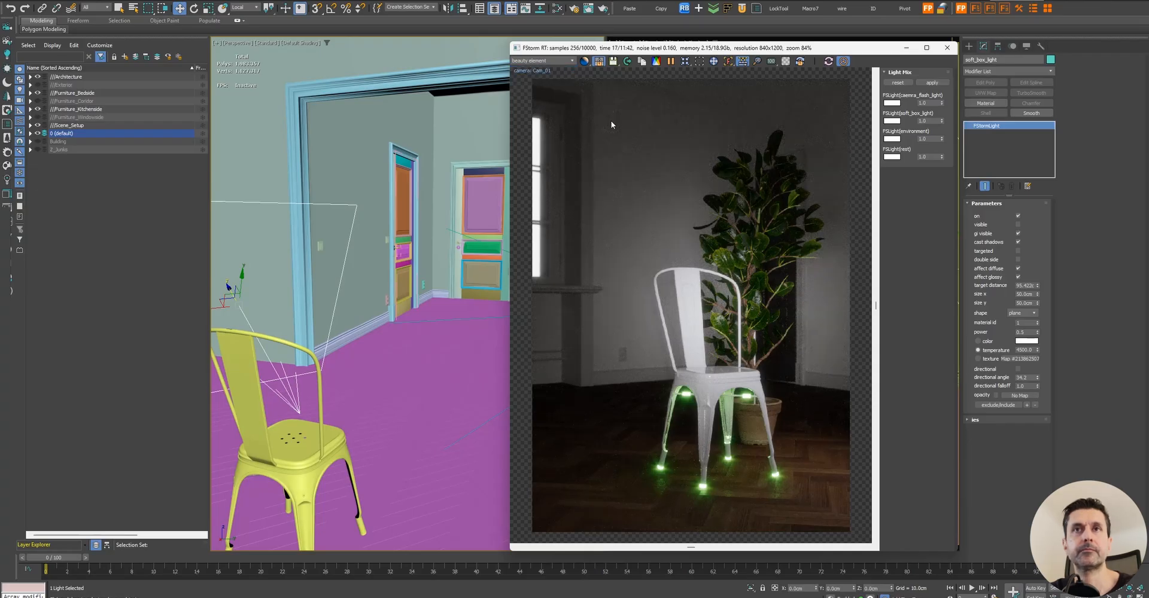
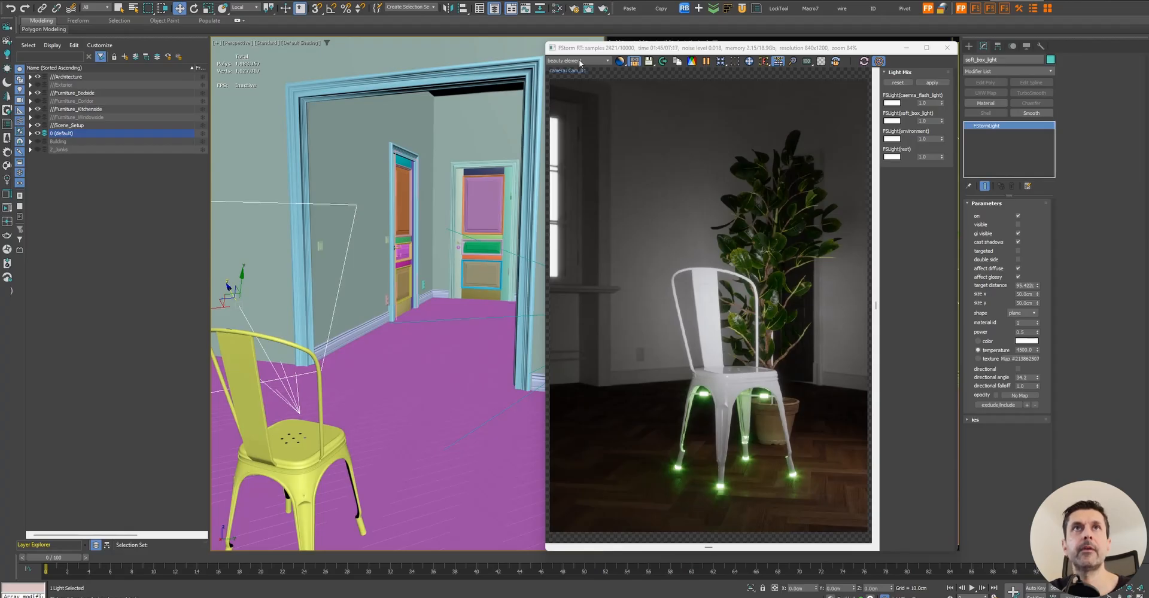
click(778, 61)
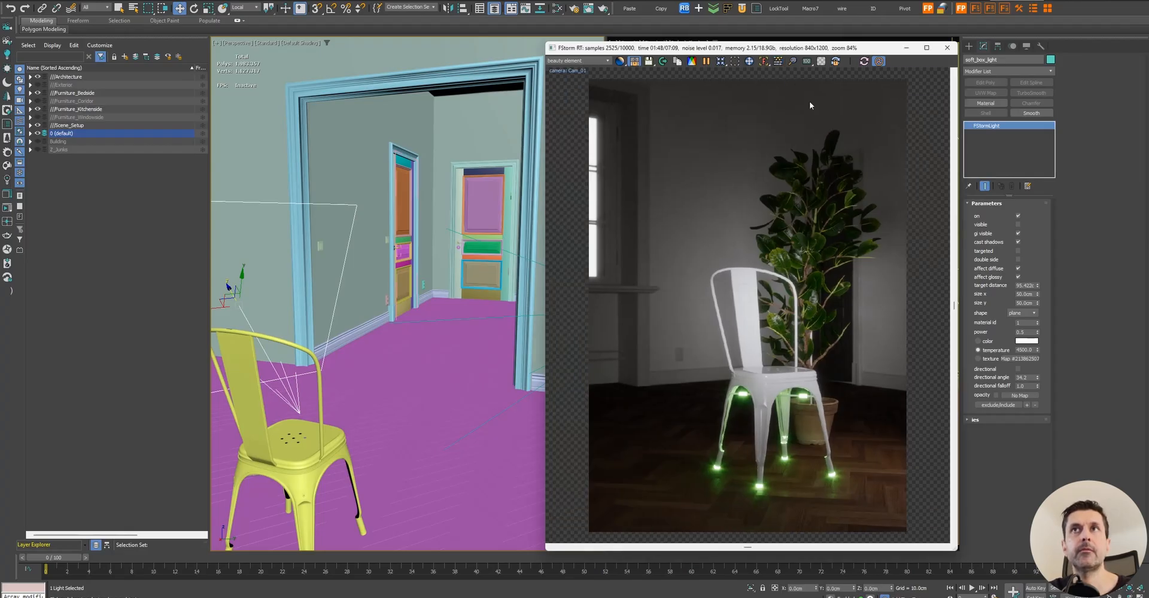
- Open FStorm's scene lister from the render setup tools, close the render setup and place the lister over the viewport
click(573, 9)
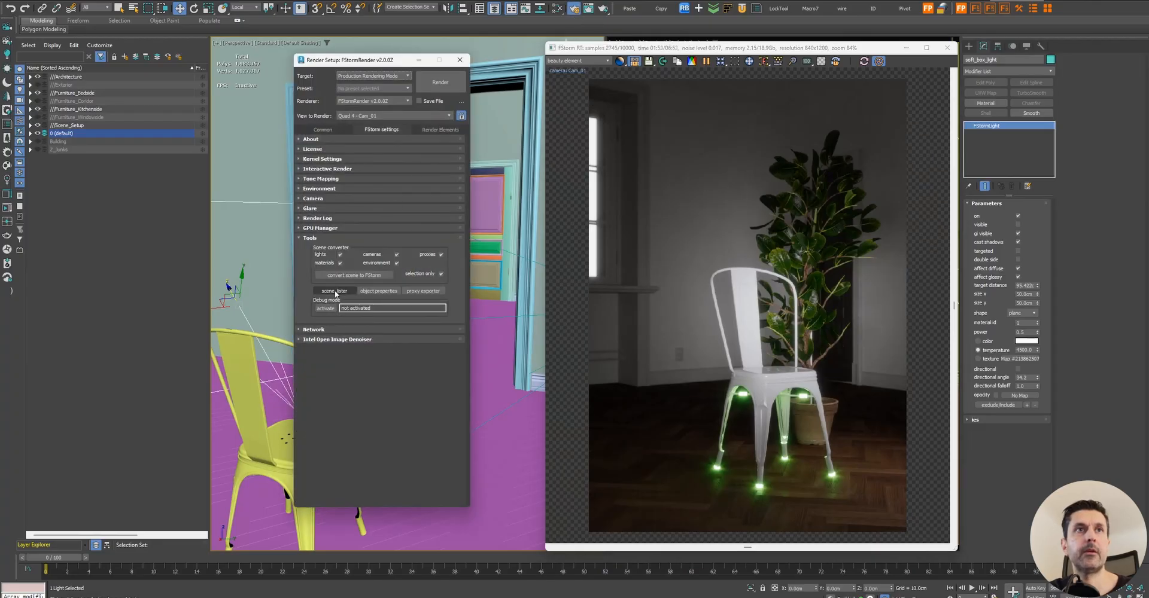
click(336, 292)
click(460, 60)
drag(559, 161, 363, 143)
- Examine the scene lister's entries for light materials, portals, light sources and sun lights
click(309, 152)
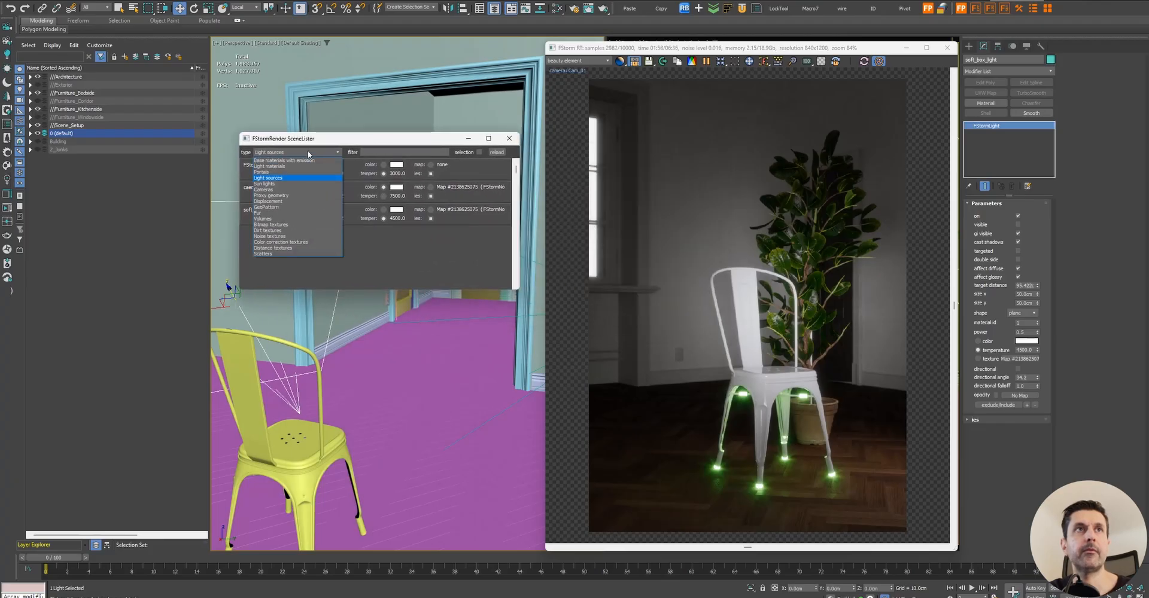
click(300, 167)
click(305, 151)
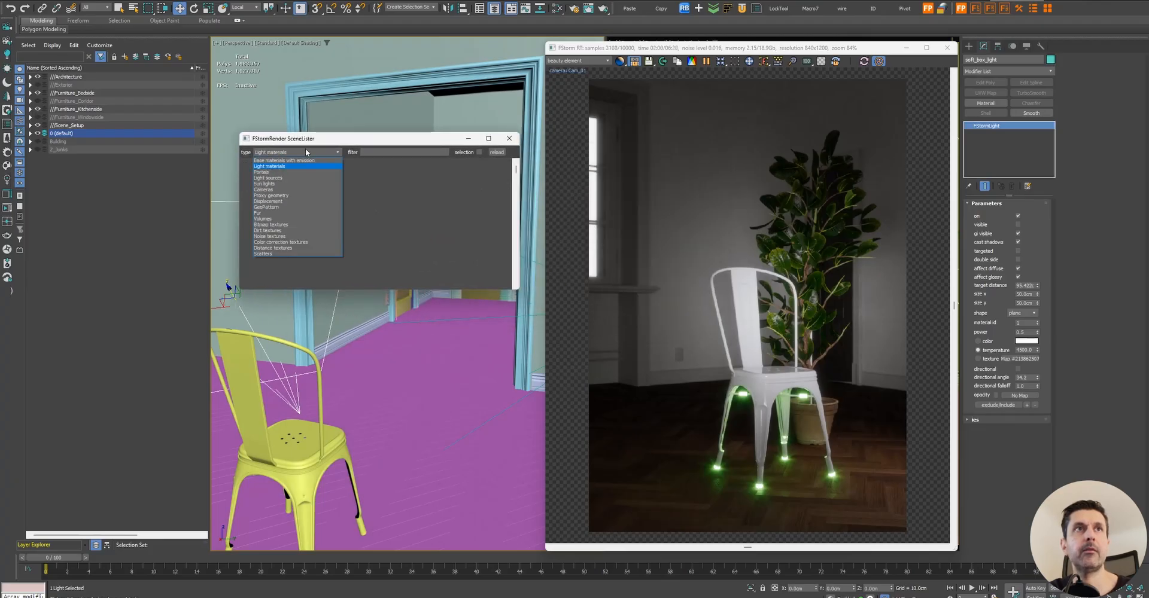
click(298, 172)
click(310, 152)
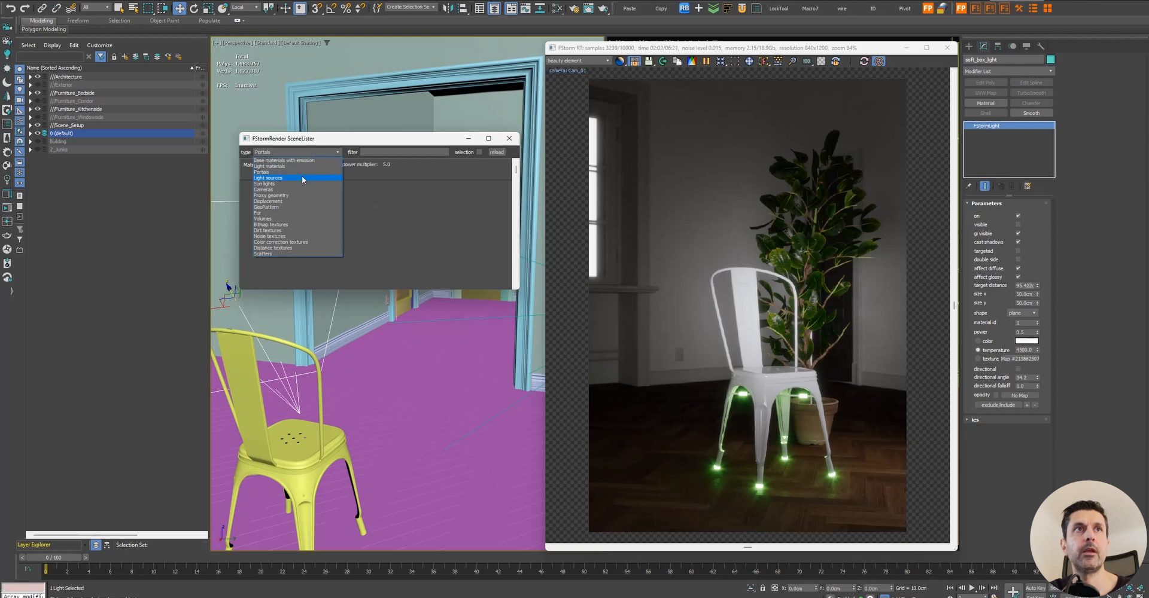
click(302, 178)
click(318, 151)
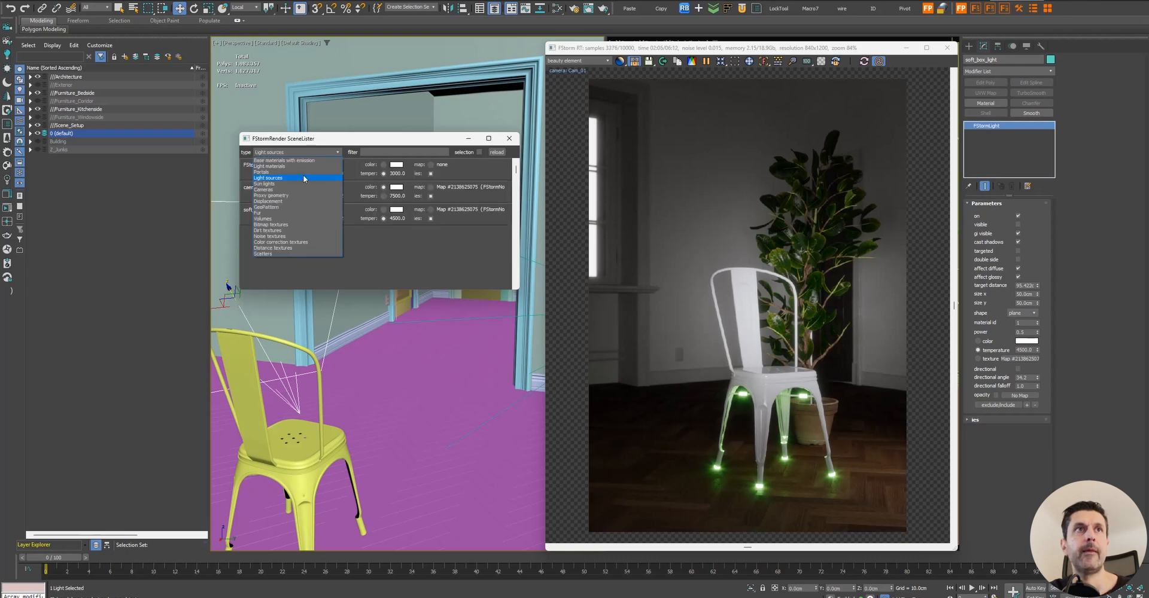
click(309, 173)
click(311, 153)
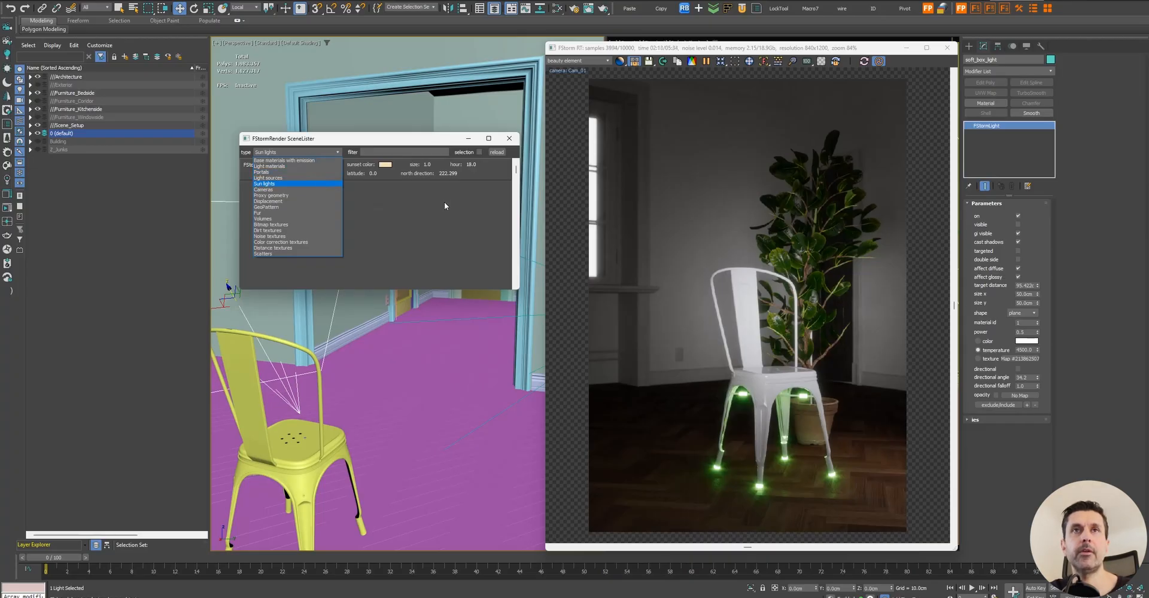
click(417, 186)
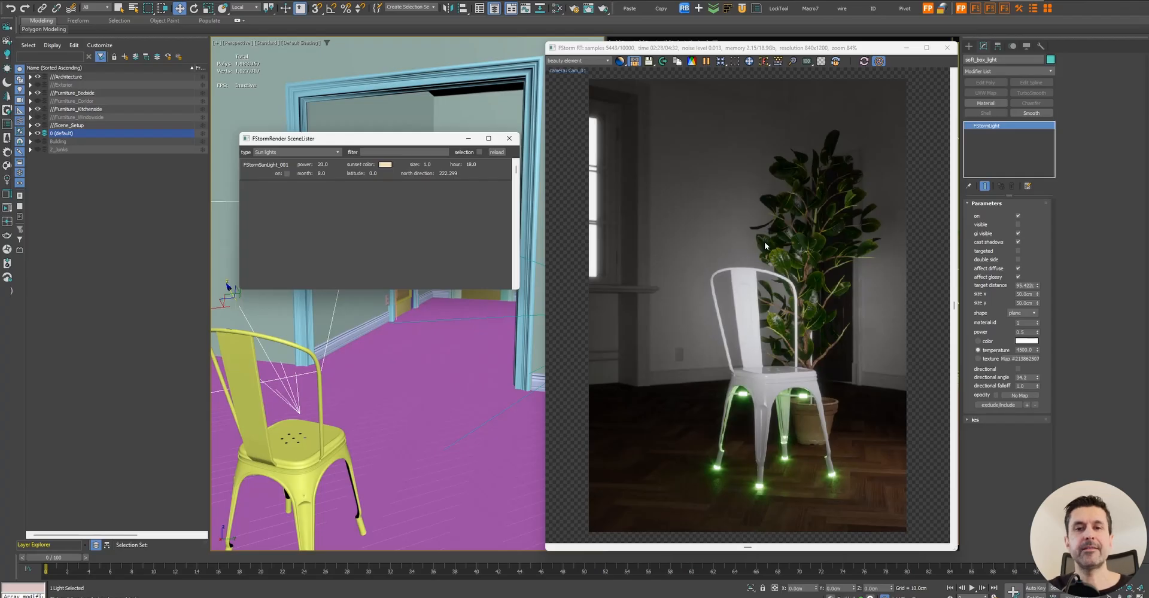
- List the light sources in the scene lister and set the camera flash light's directional angle to 15
click(321, 152)
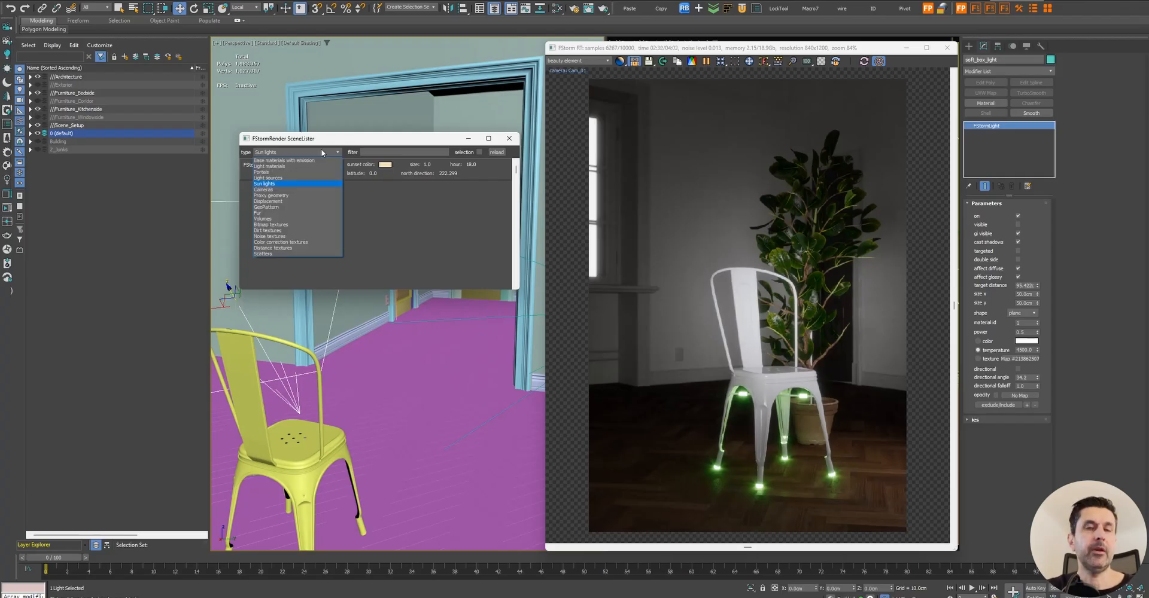
click(294, 178)
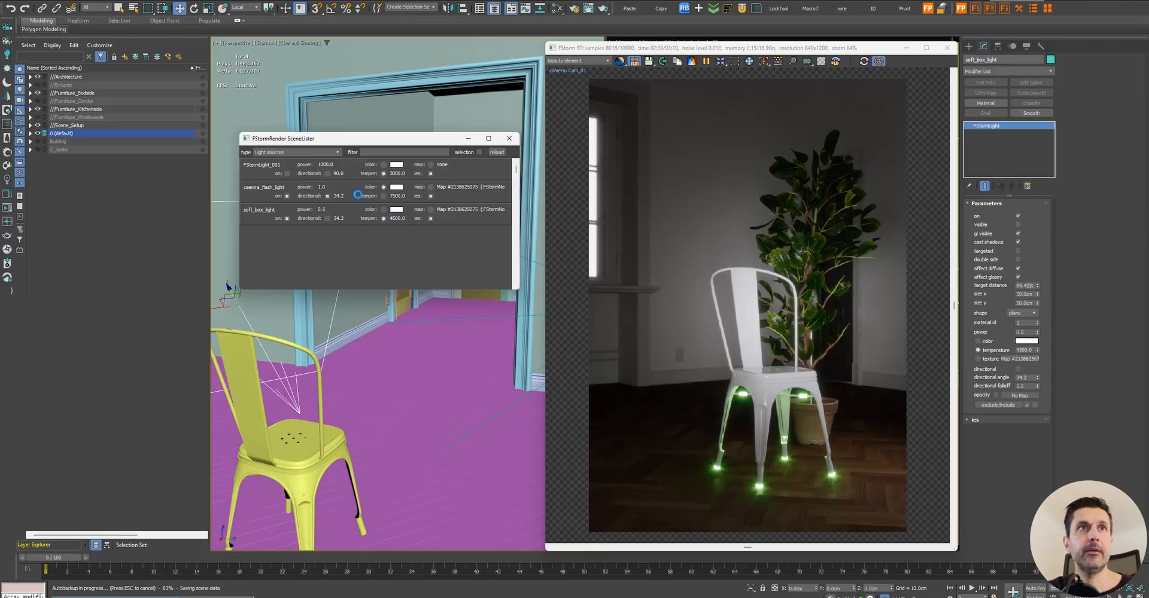
click(337, 197)
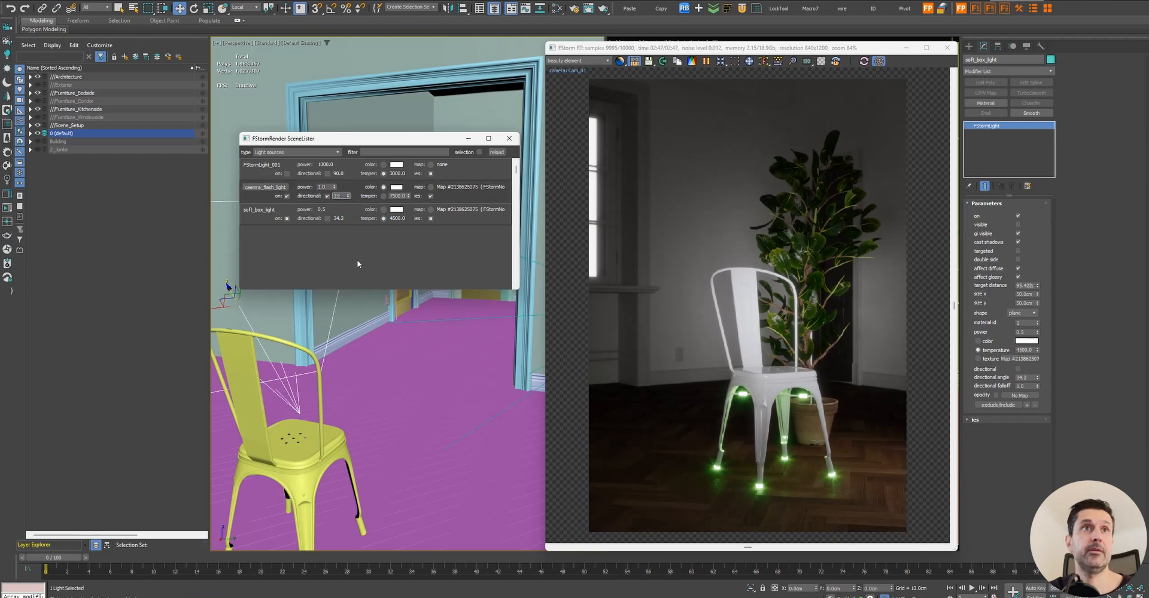
text(15)
key(Return)
- Set the camera flash light's power to 10 in the scene lister
double_click(325, 186)
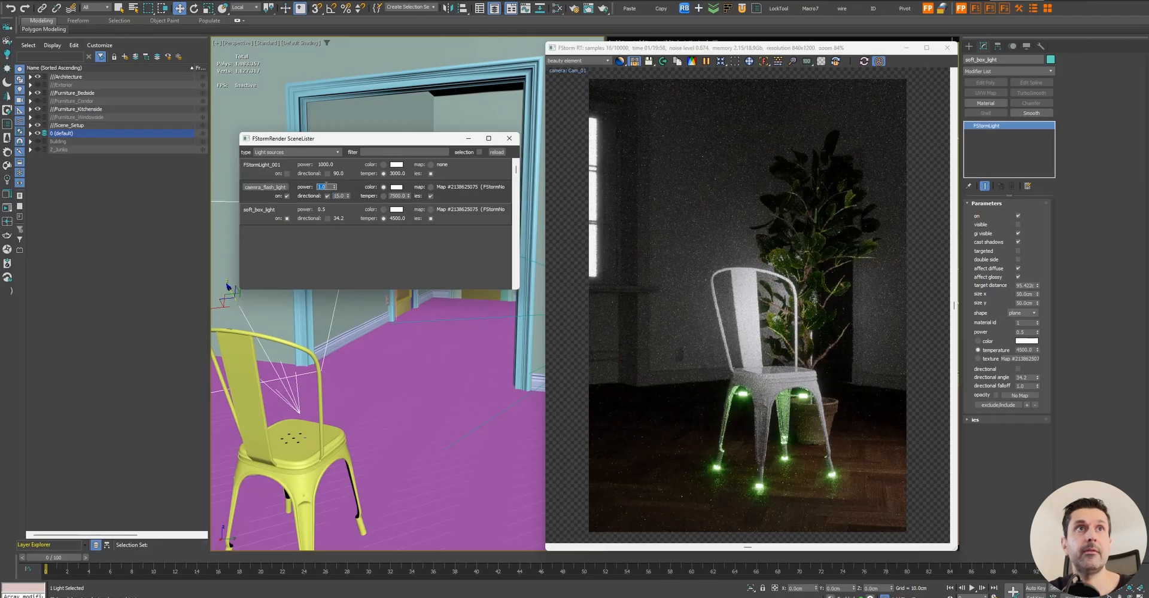
text(10)
key(Return)
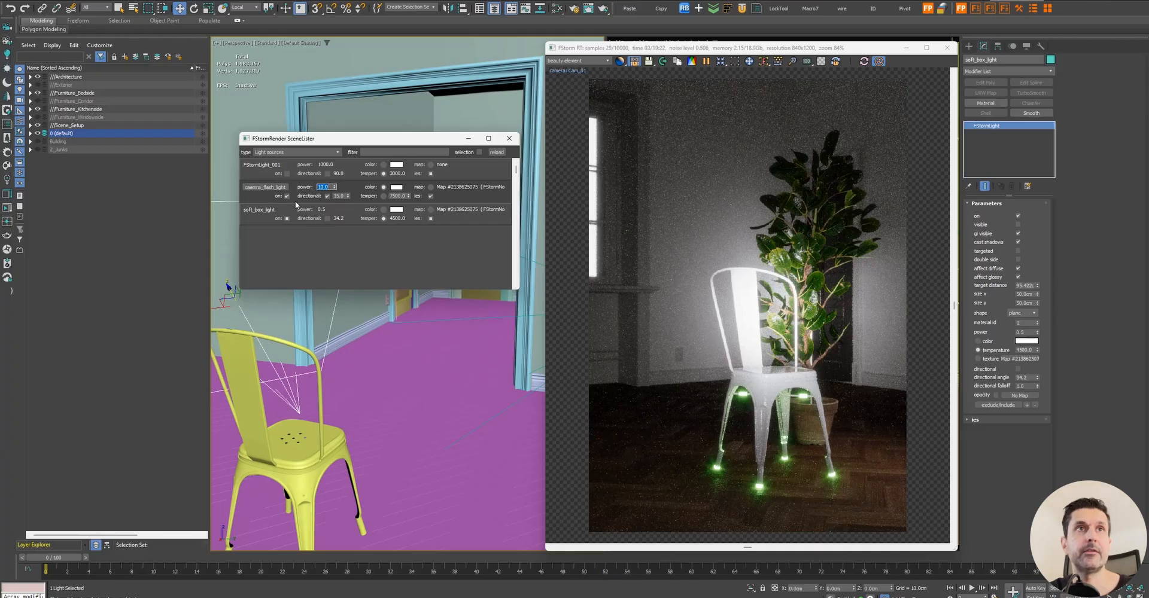
click(335, 242)
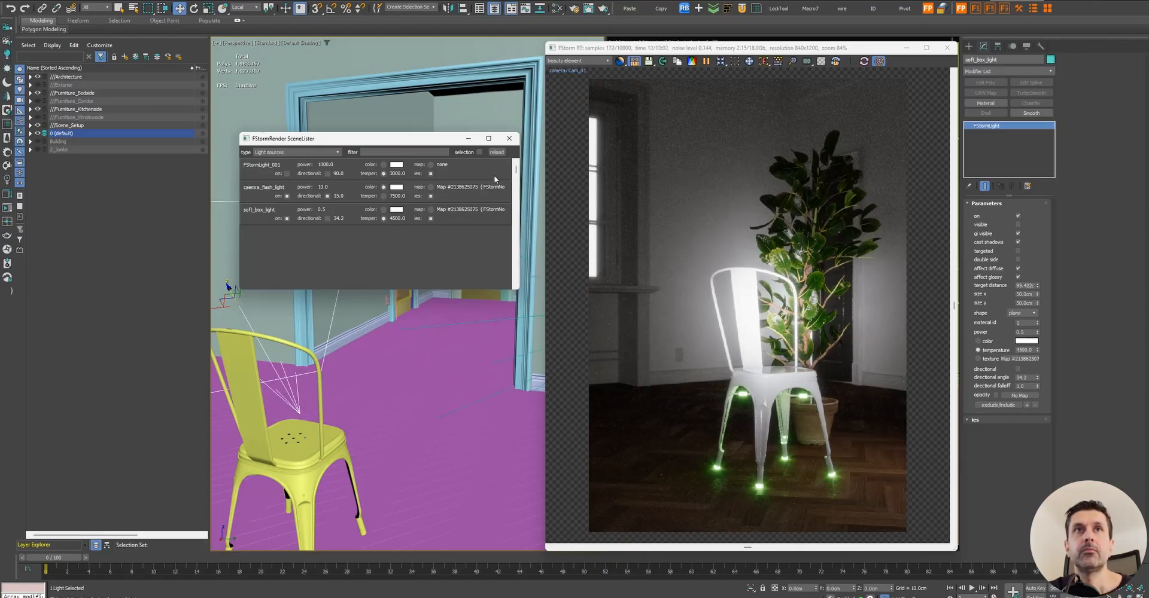
- Close the scene lister without changing the listed object type
click(296, 153)
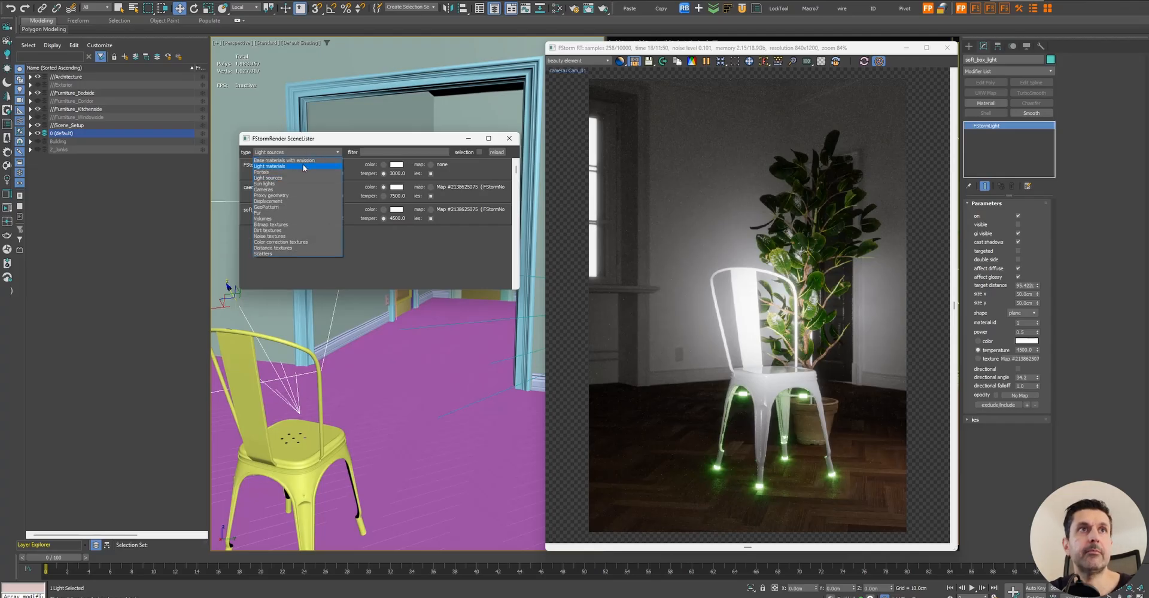
click(428, 265)
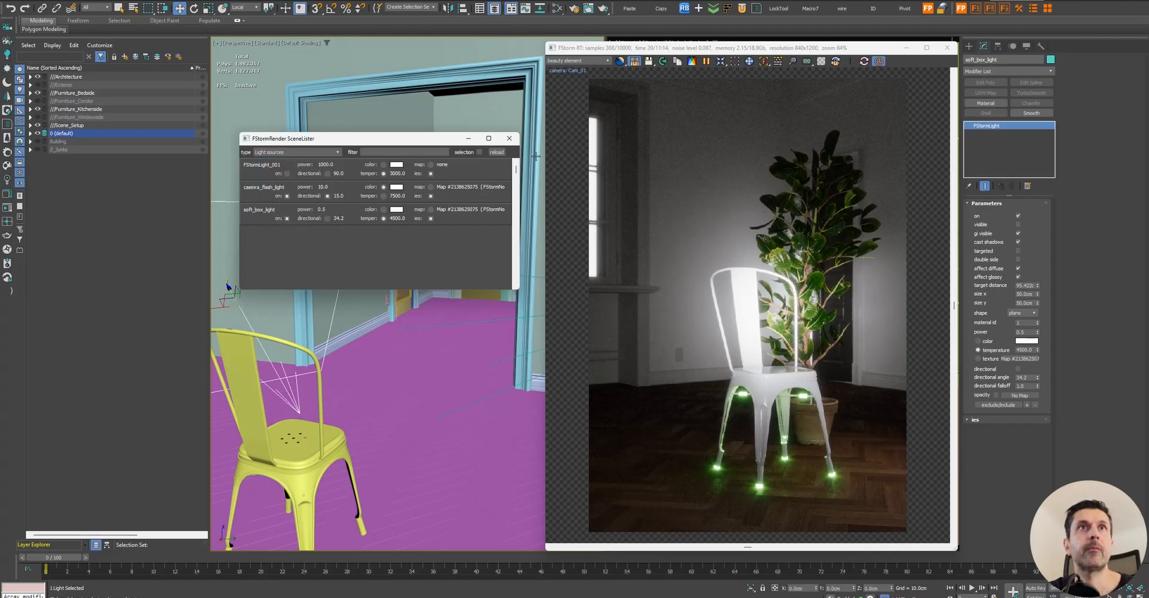
click(509, 139)
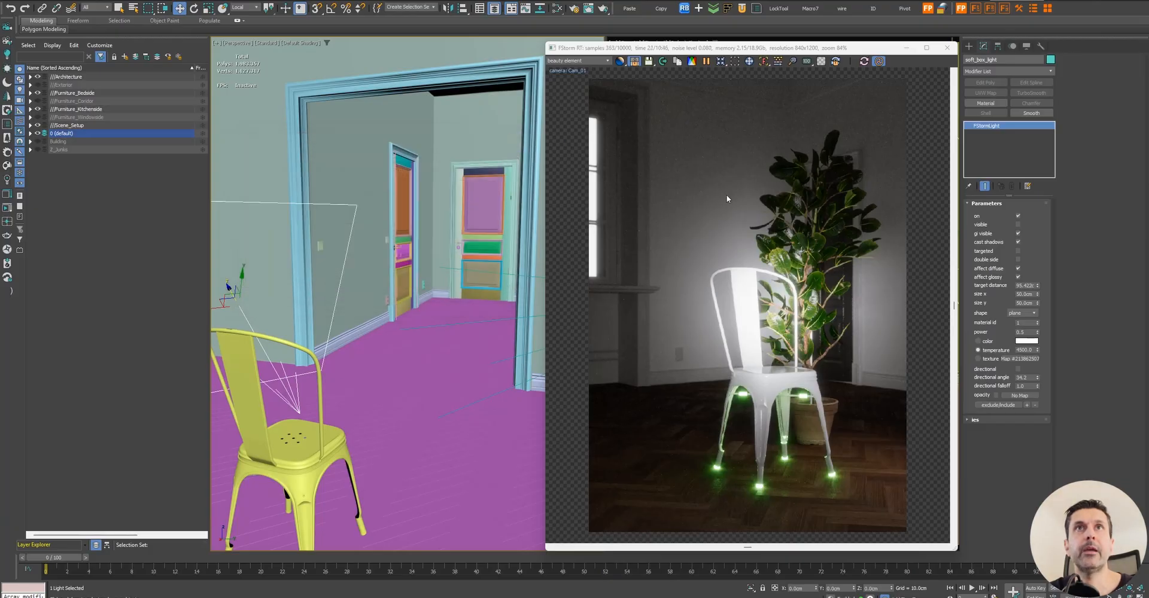